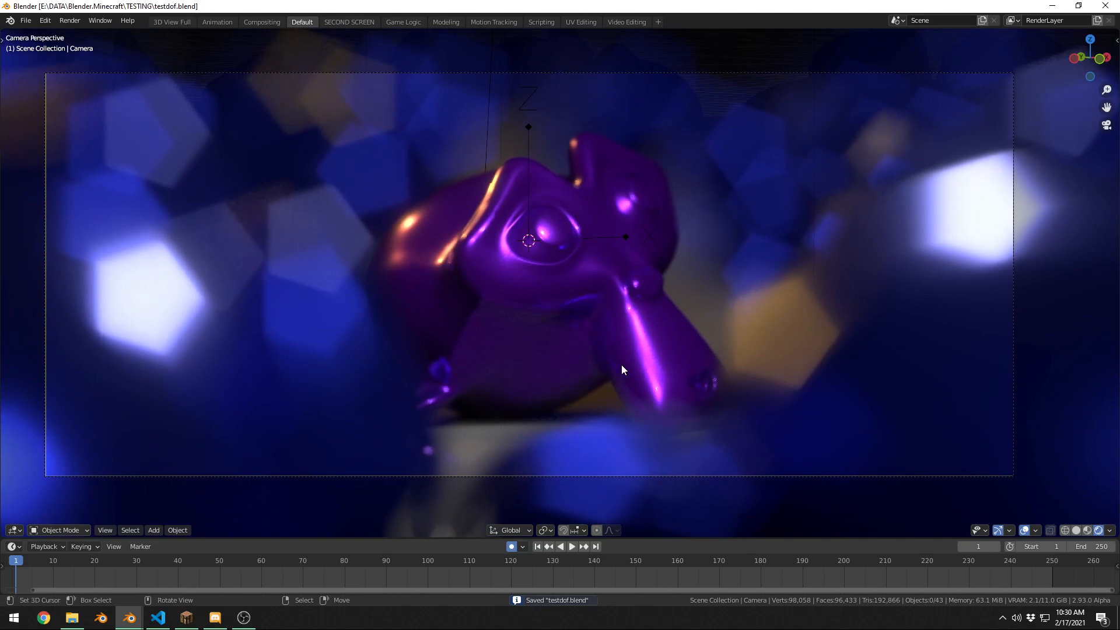
Examine the monkey-head scene through its camera, try moving the camera, and save the file.
scroll(578, 354, "down", 2)
scroll(663, 278, "up", 2)
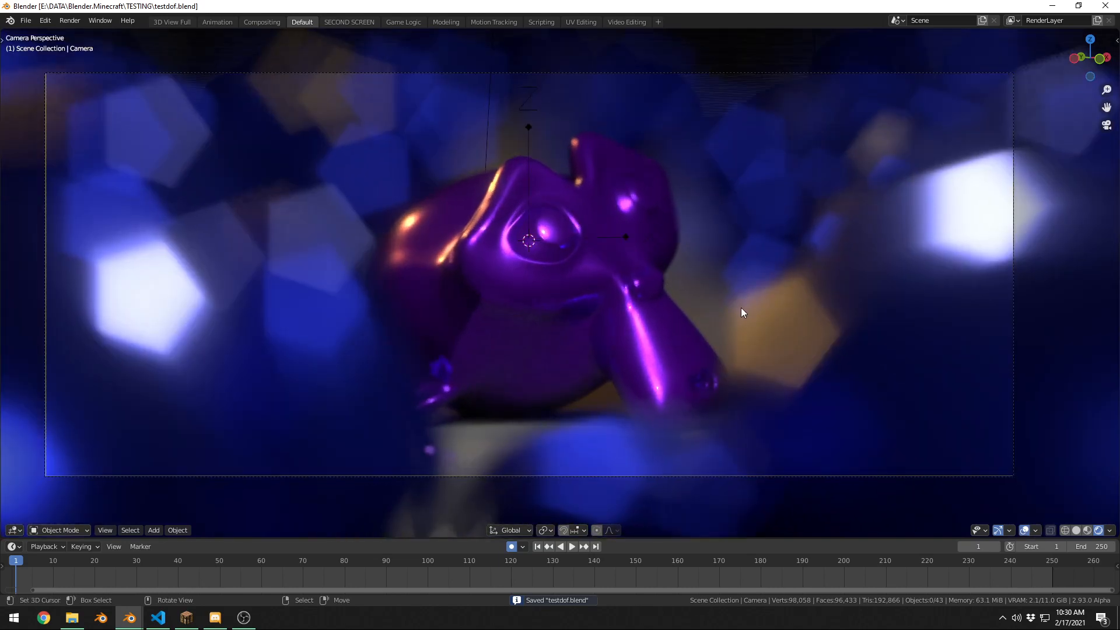
middle_click_drag(761, 313, 696, 276)
key("KP_0")
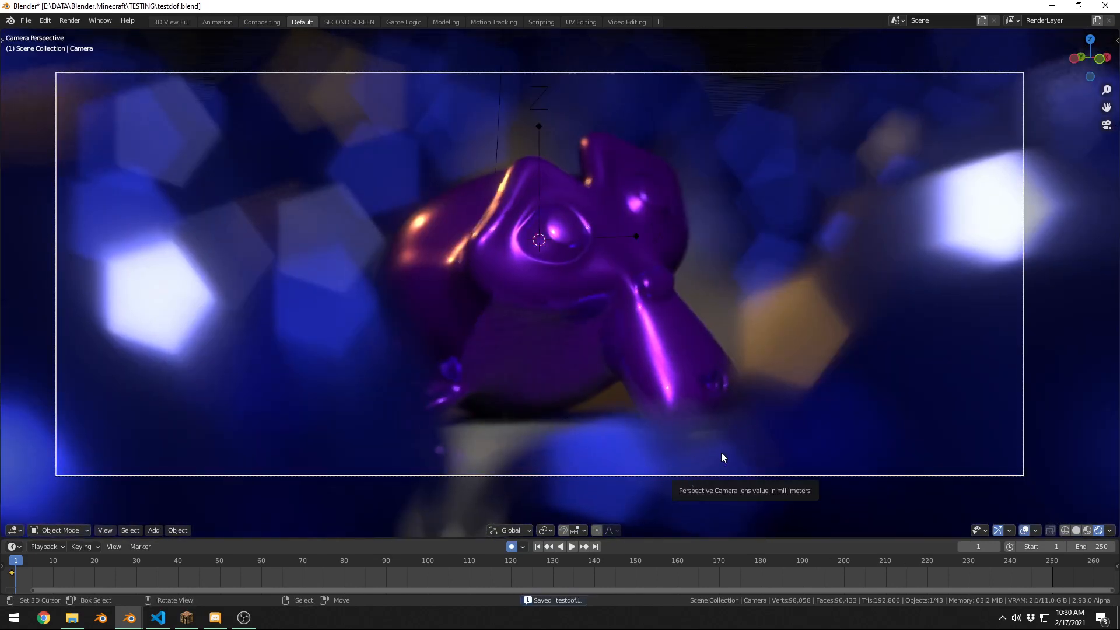
key("g")
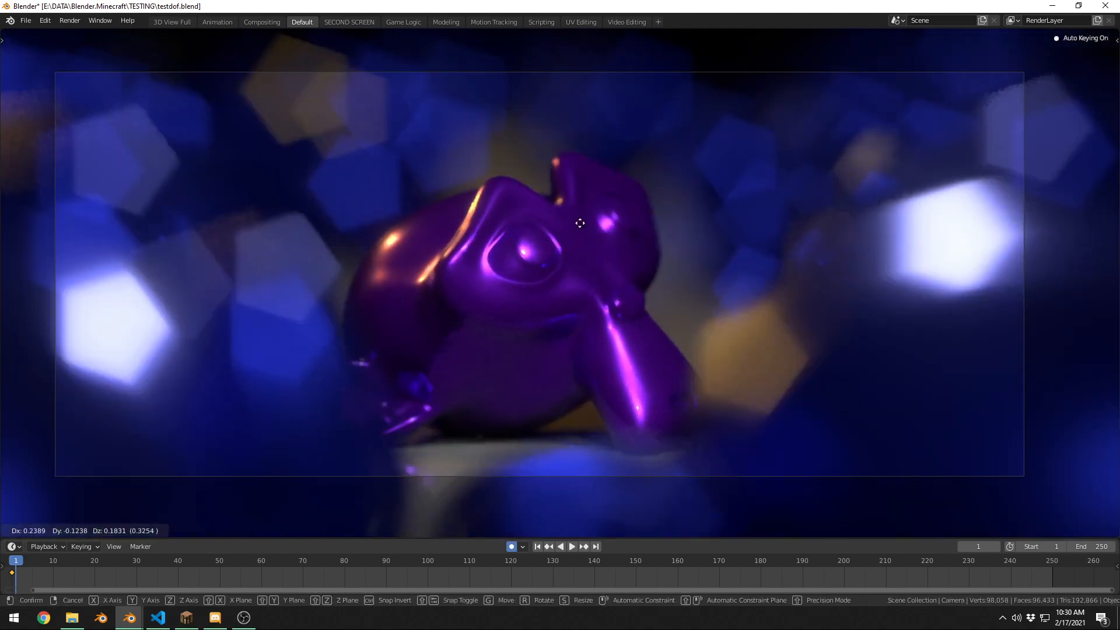
left_click(852, 159)
key("ctrl+s")
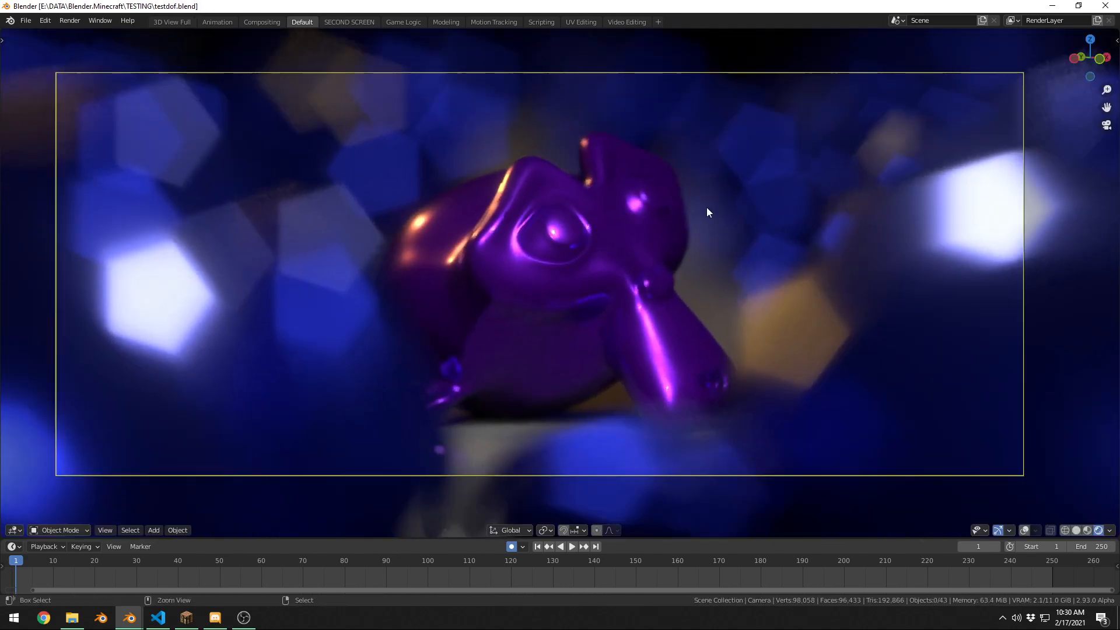
Create a new General file.
left_click(25, 20)
mouse_move(54, 36)
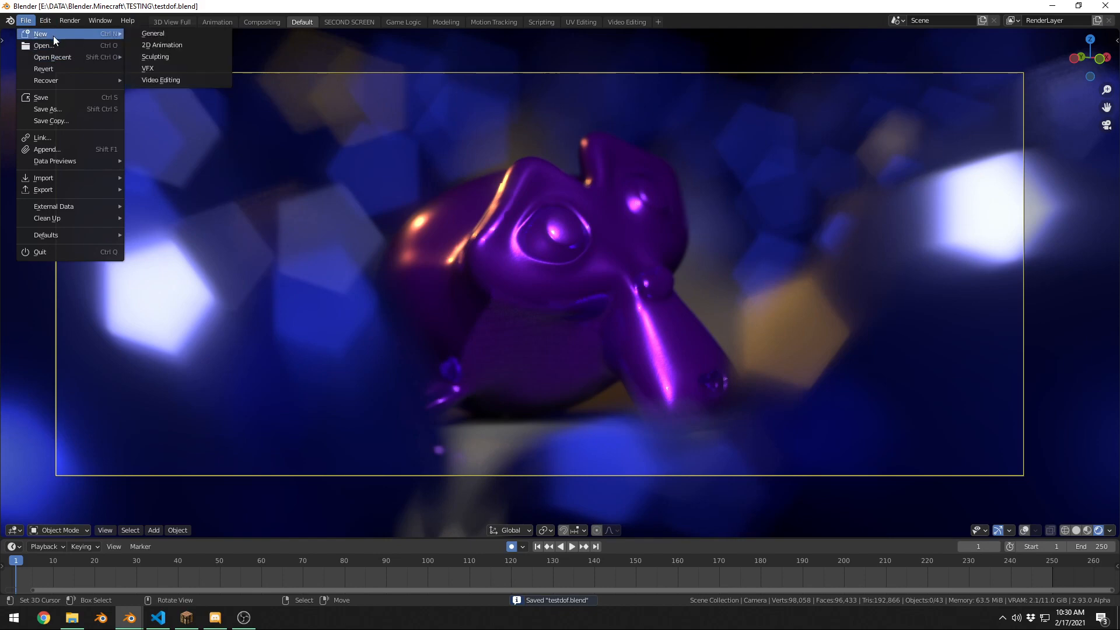
left_click(140, 33)
key("ctrl+s")
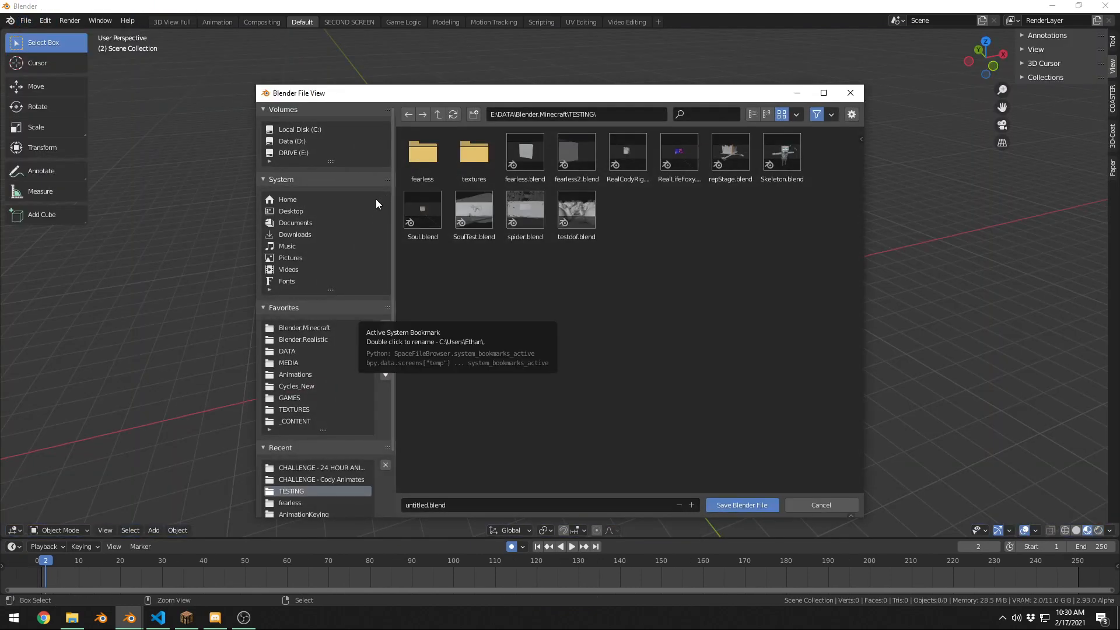
left_click(10, 20)
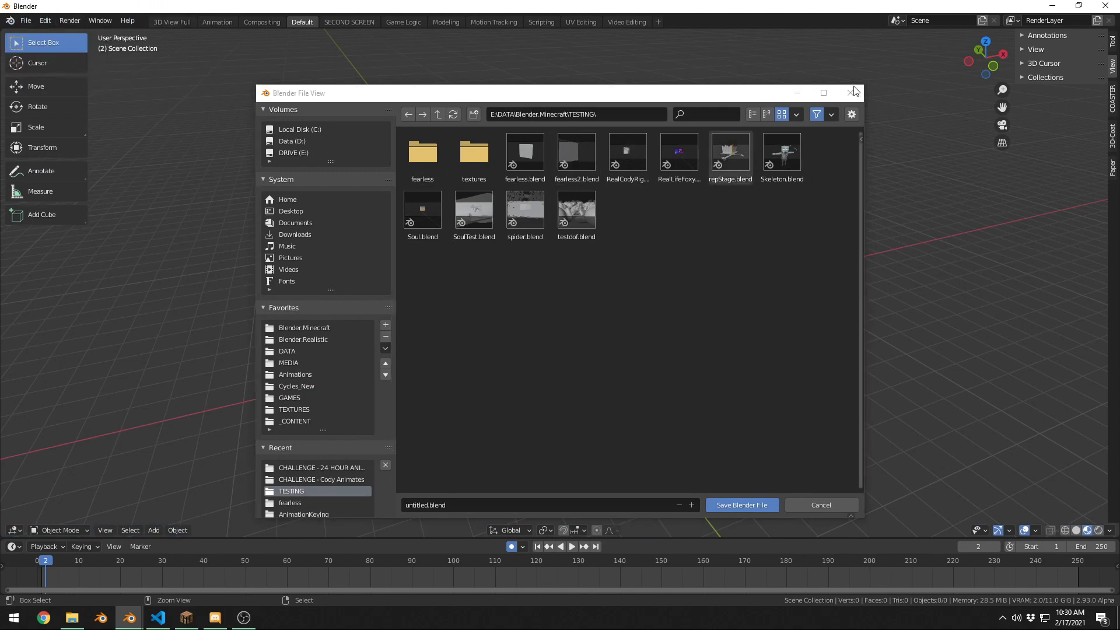
left_click(852, 92)
left_click(25, 20)
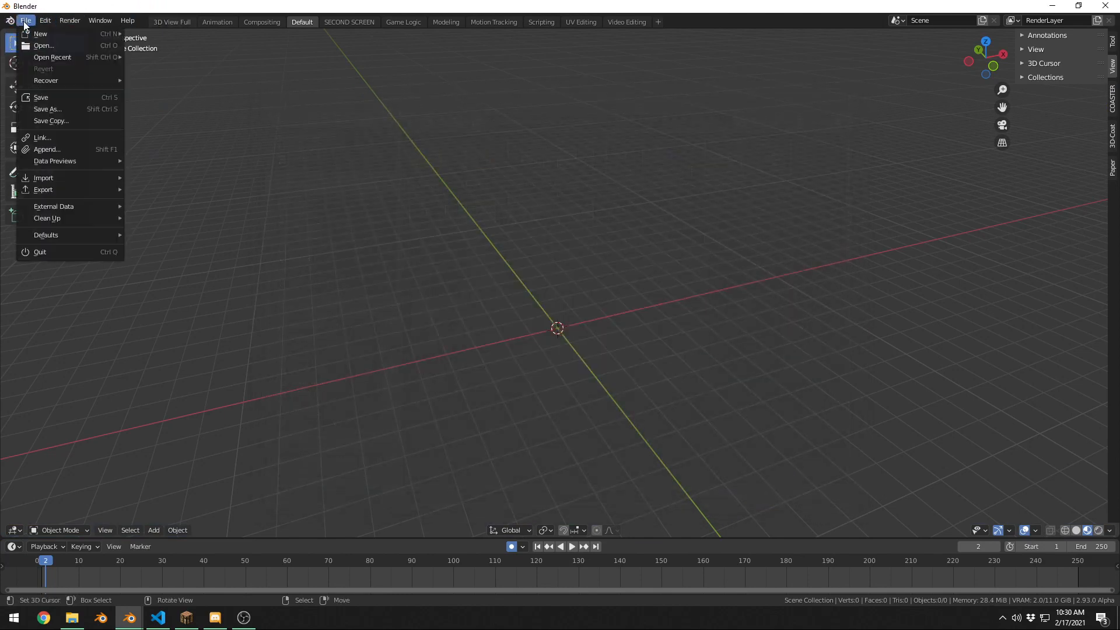
mouse_move(10, 21)
left_click(41, 46)
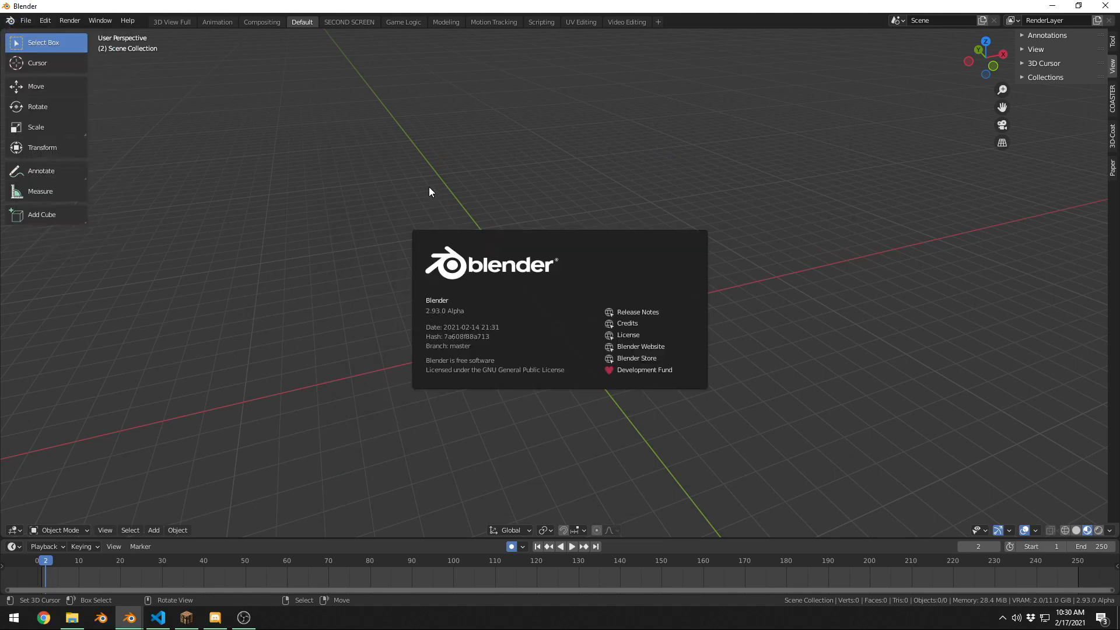
left_click(411, 154)
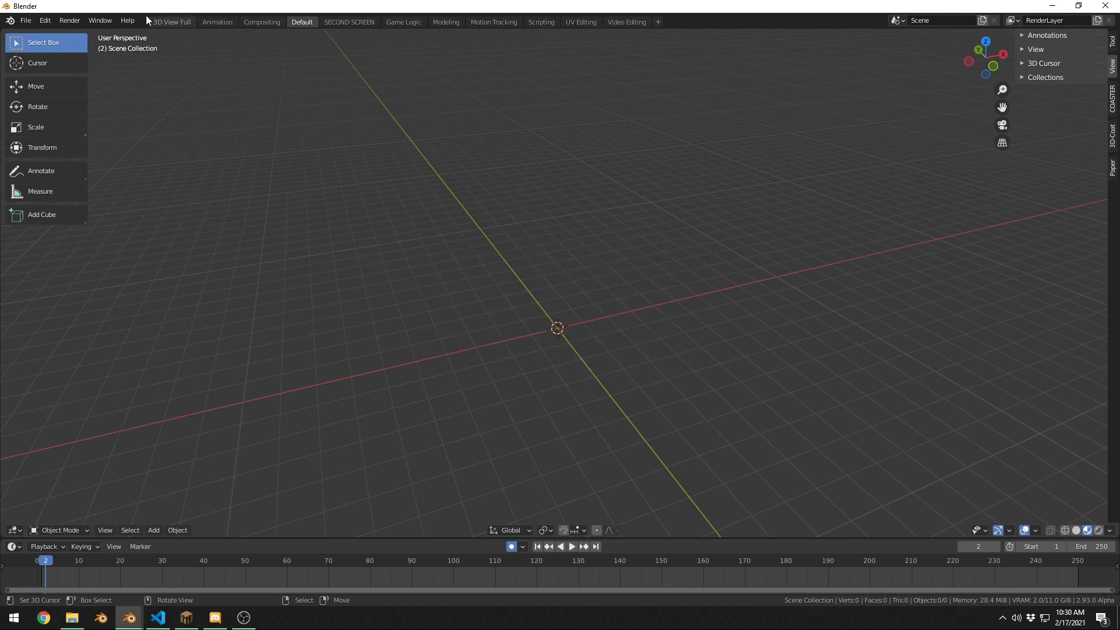
left_click(29, 21)
mouse_move(60, 57)
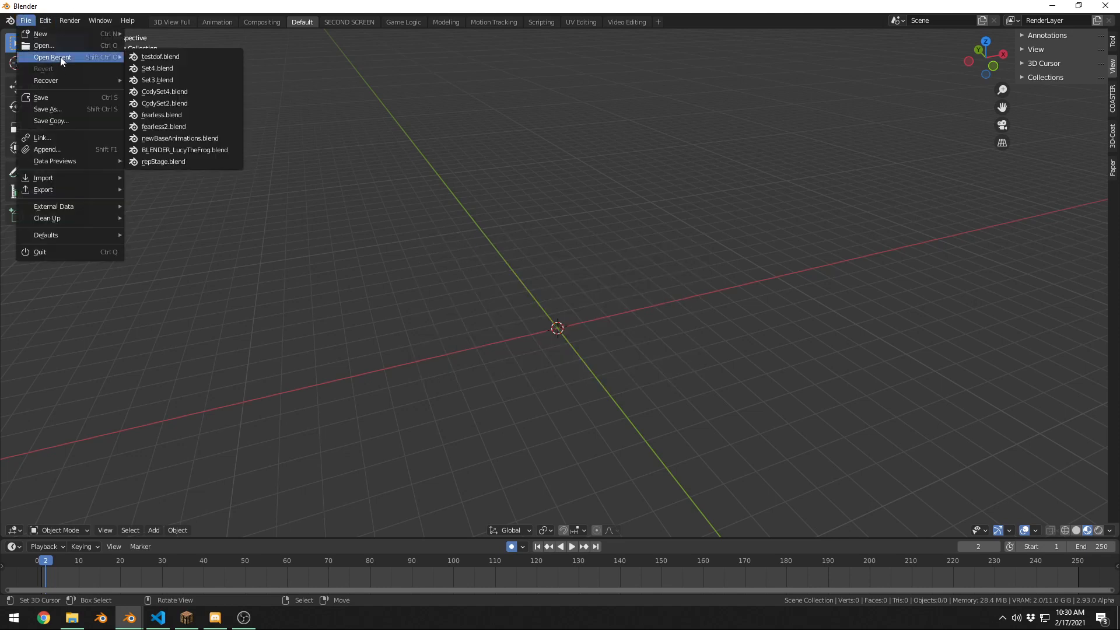
Save the new file as testdof2 in the TESTING folder.
key("ctrl+s")
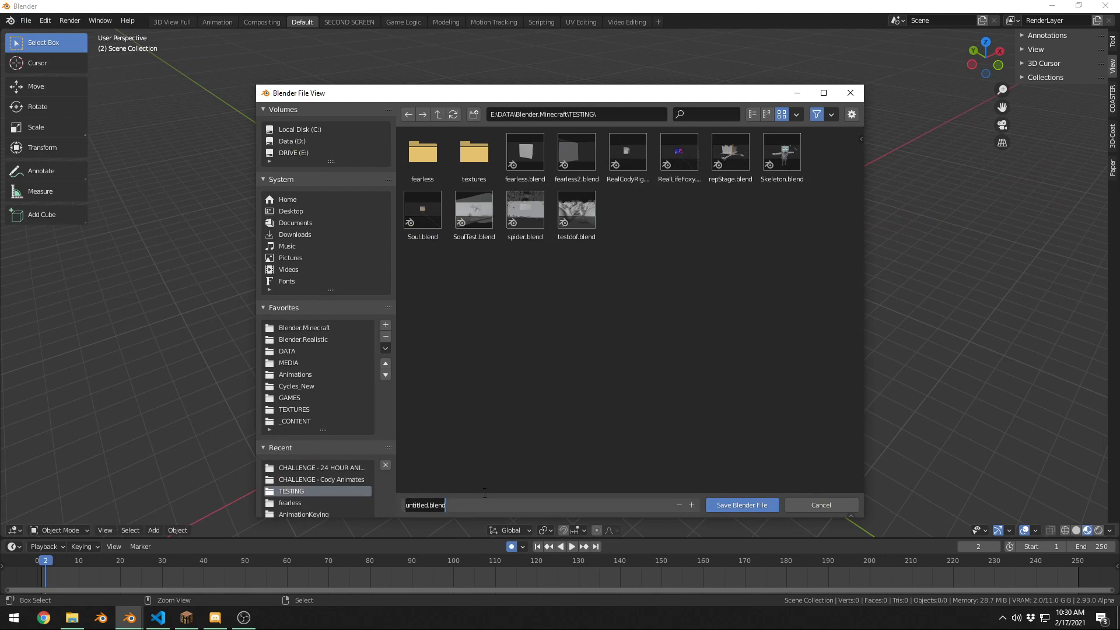
type("testdof2")
key("Return")
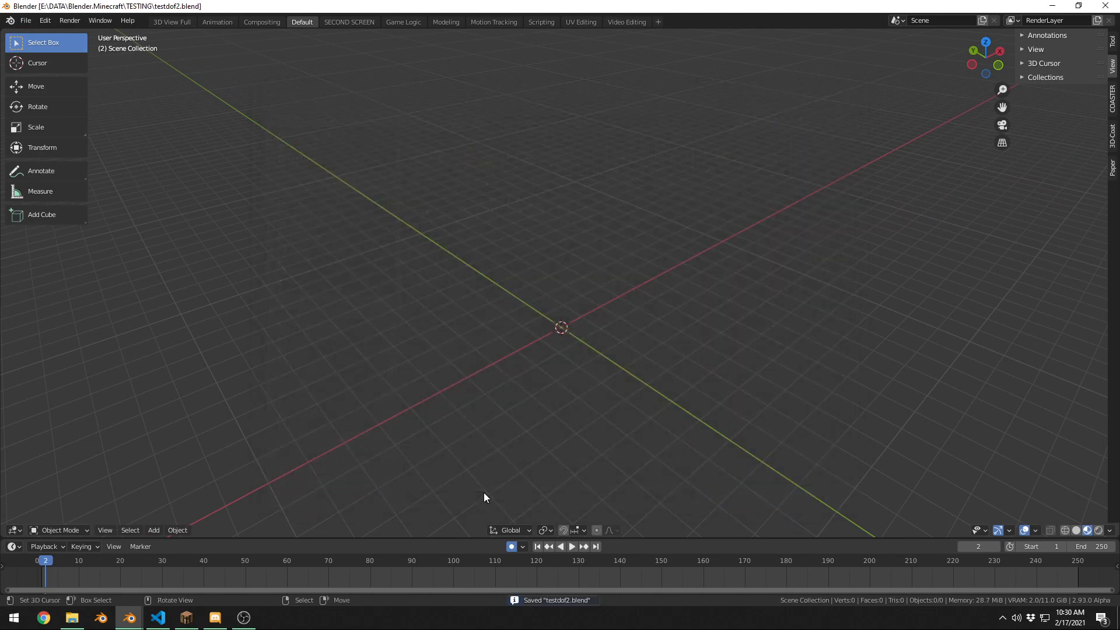
Go to frame 1, add a plane at the origin and scale it up to about 12 times its size.
key("shift+Left")
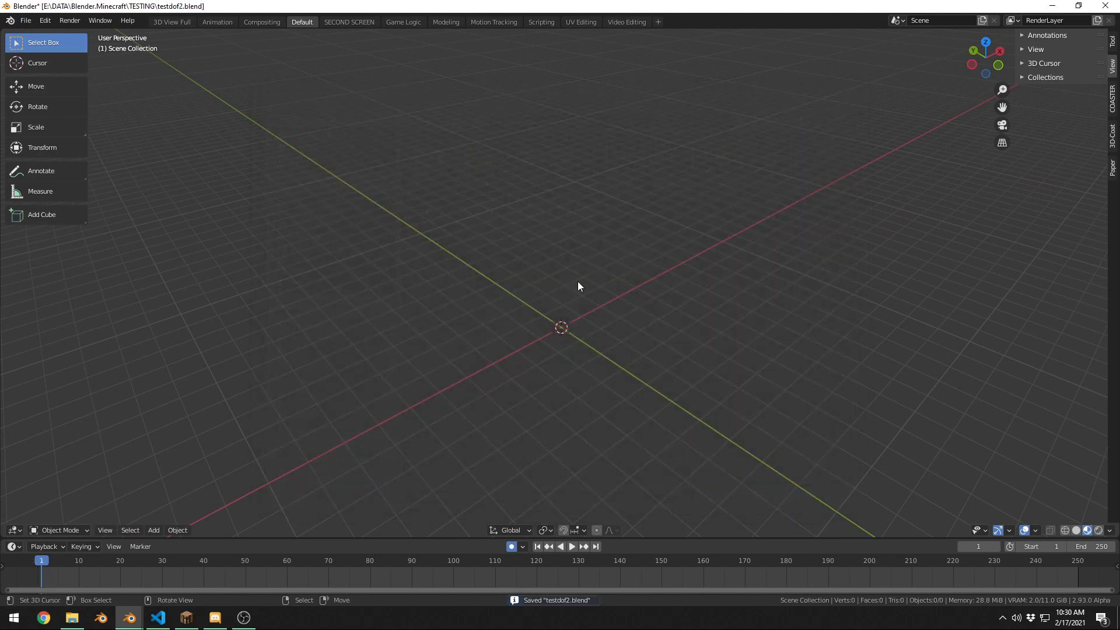
key("shift+a")
mouse_move(616, 273)
left_click(680, 278)
key("s")
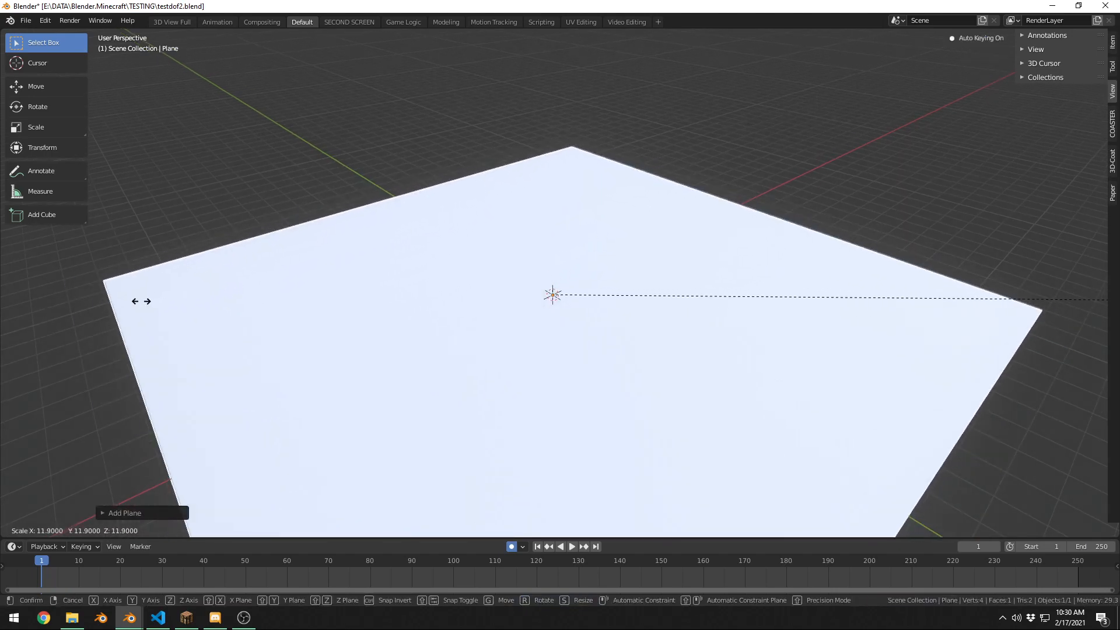
left_click(143, 304)
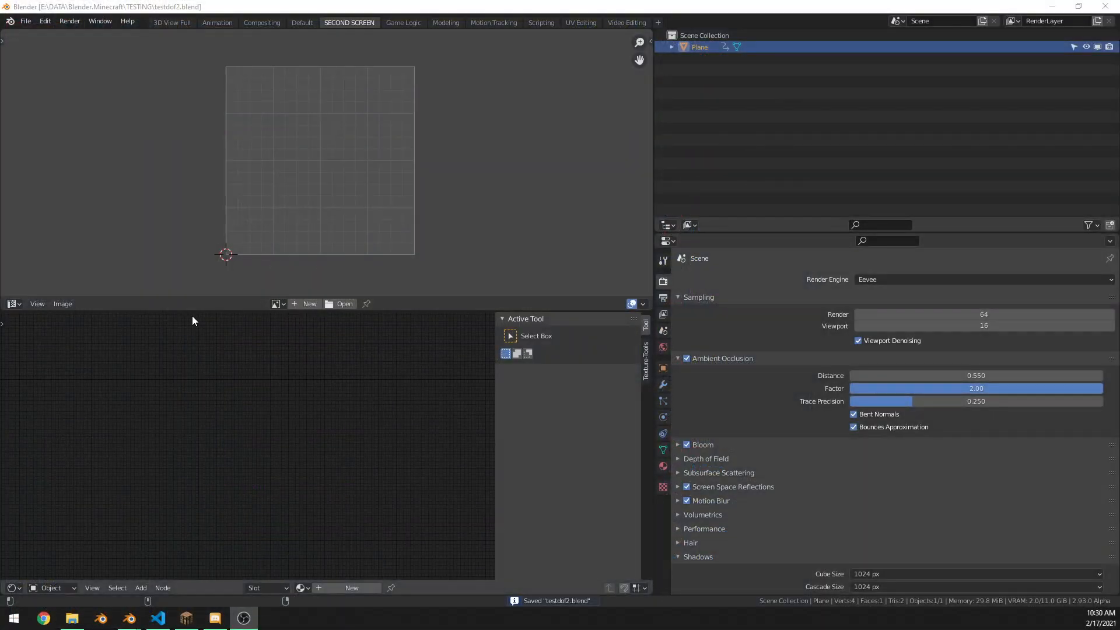
Check the scene's output dimensions and frame rate, and return to the Eevee render settings.
left_click(666, 296)
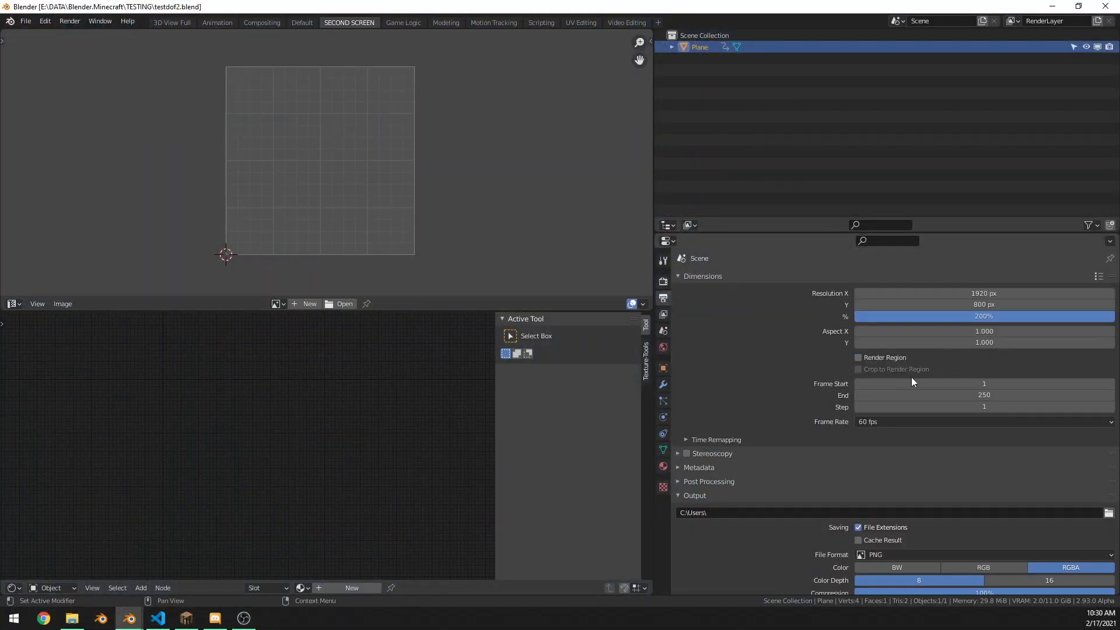
scroll(788, 443, "down", 2)
scroll(752, 397, "up", 2)
left_click(664, 281)
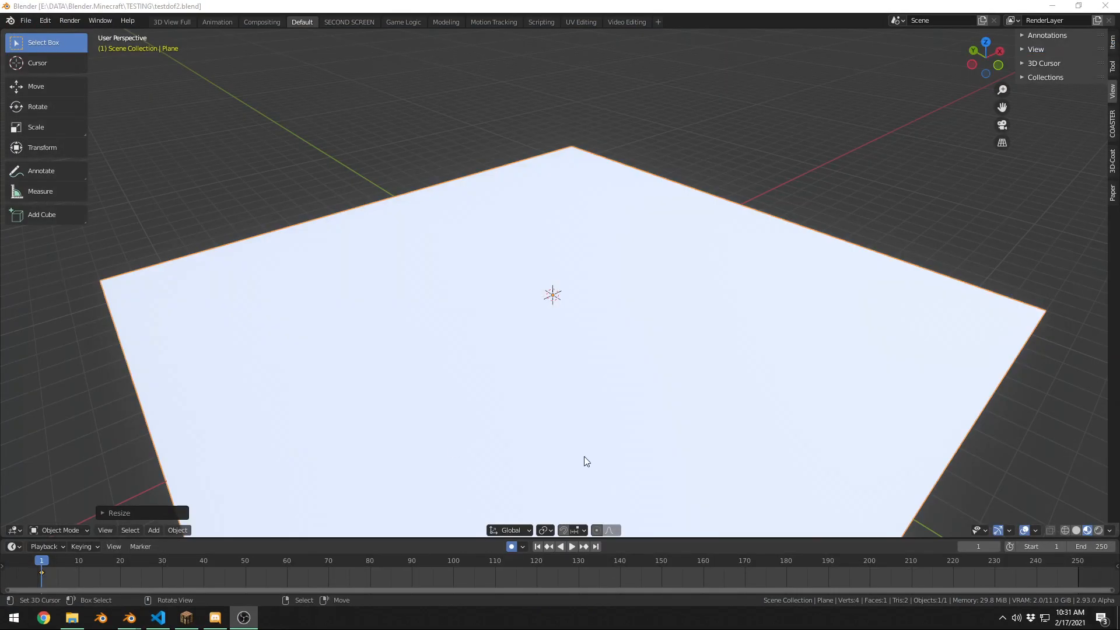
Save the file, create a new material for the plane and maximize its shader node editor.
middle_click_drag(584, 456, 615, 279)
key("ctrl+s")
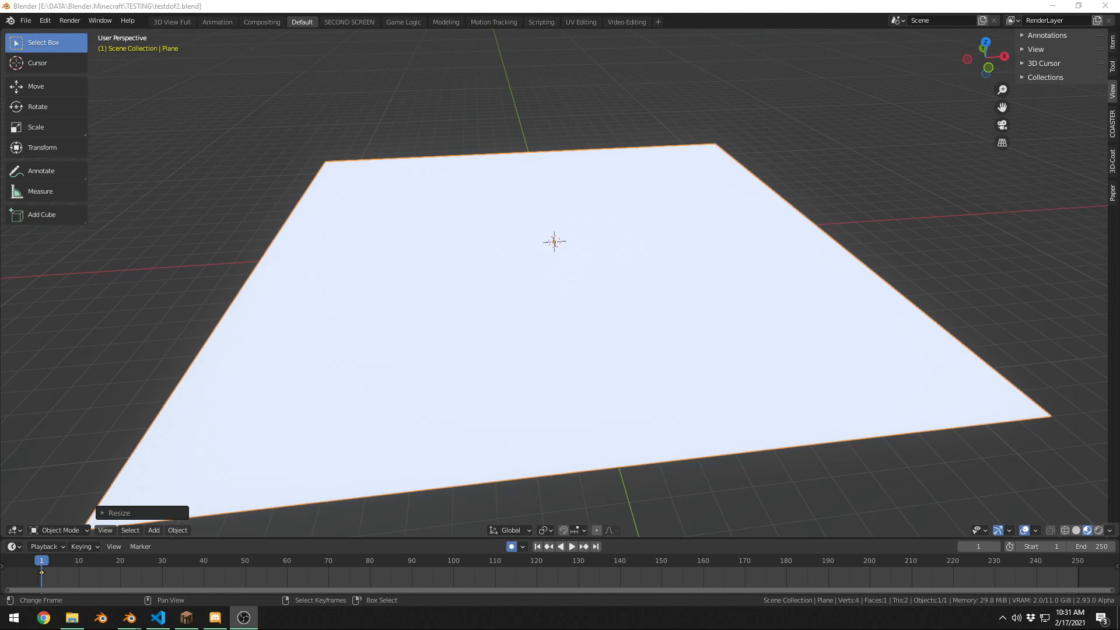
key("ctrl+Page_Down")
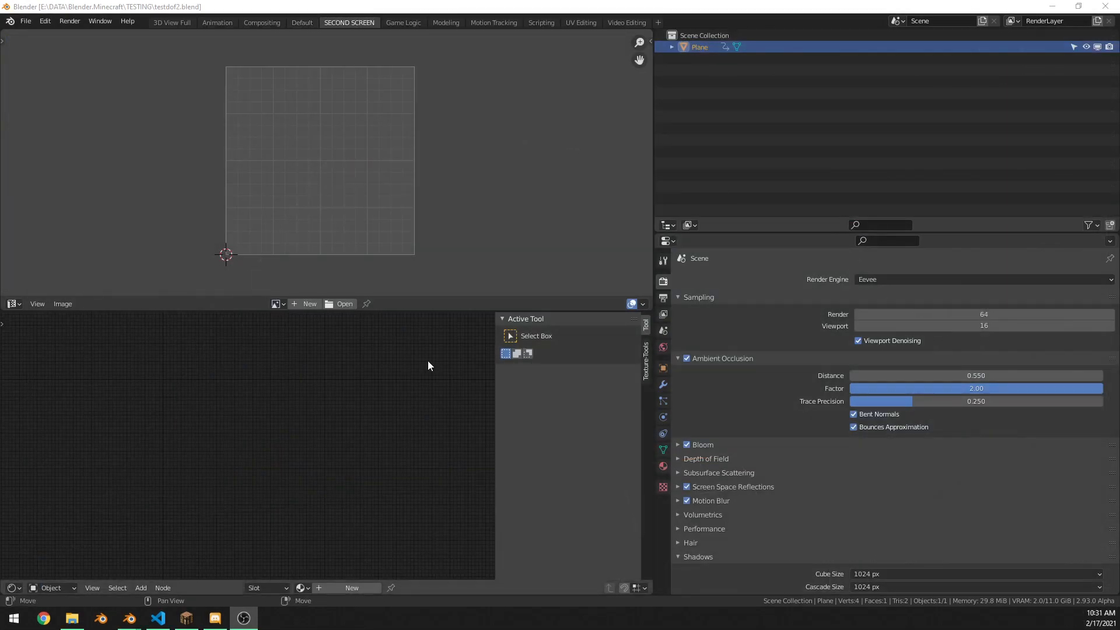
left_click(351, 588)
key("ctrl+space")
scroll(377, 332, "up", 4)
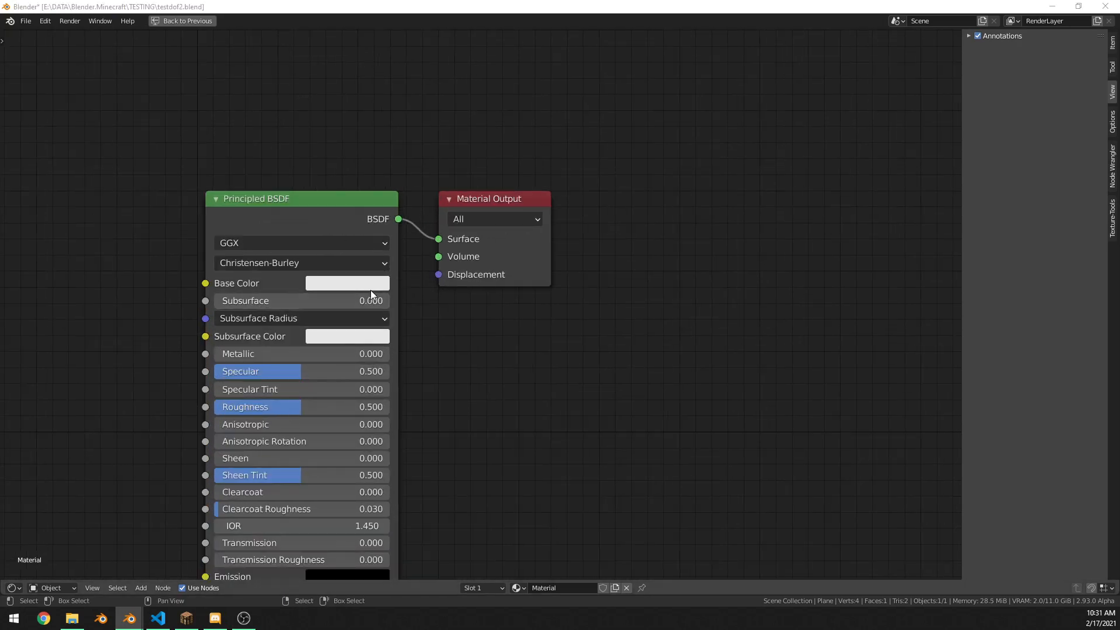
left_click(355, 285)
left_click_drag(372, 101, 380, 71)
key("Escape")
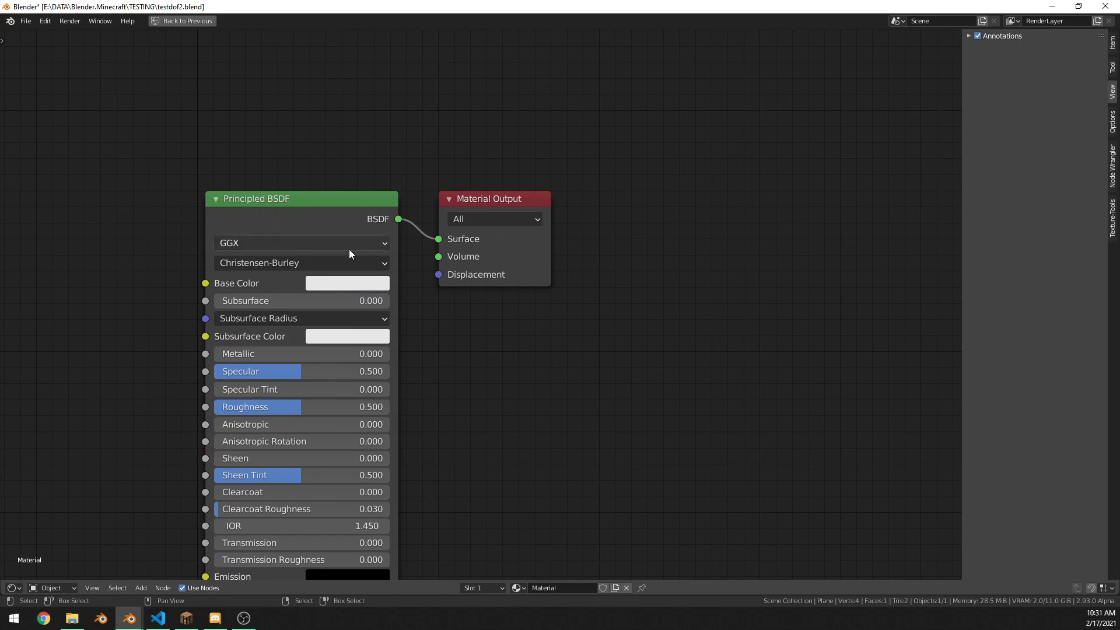
Make the Principled BSDF's base color dark grey, with metallic at 0.514 and roughness at 0.218.
left_click(350, 283)
left_click_drag(446, 132, 444, 166)
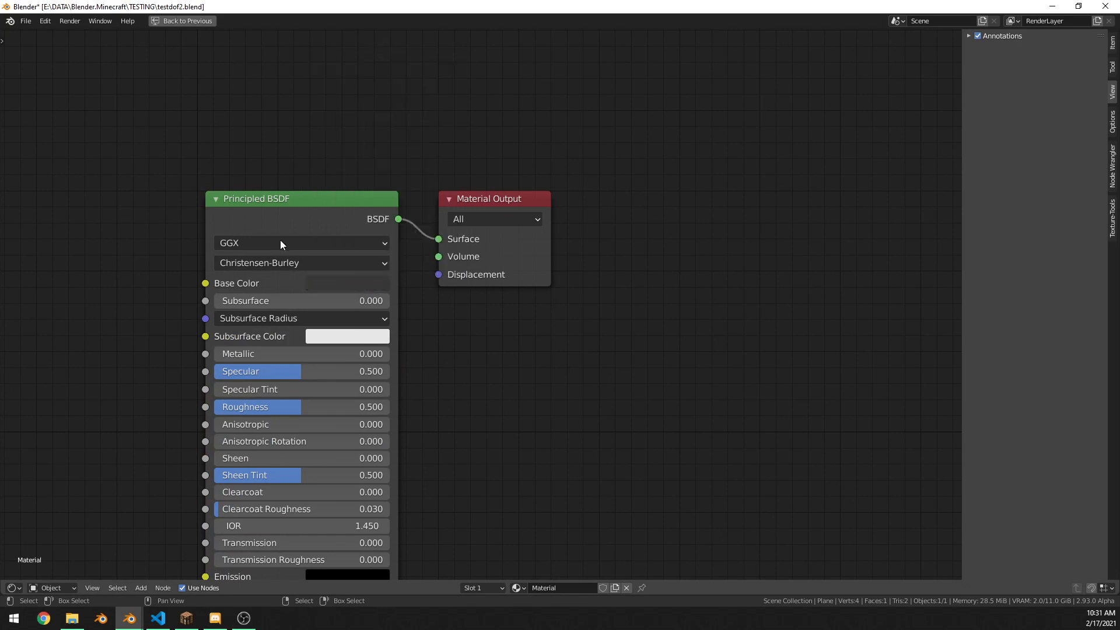
left_click_drag(253, 358, 304, 356)
left_click_drag(293, 412, 228, 411)
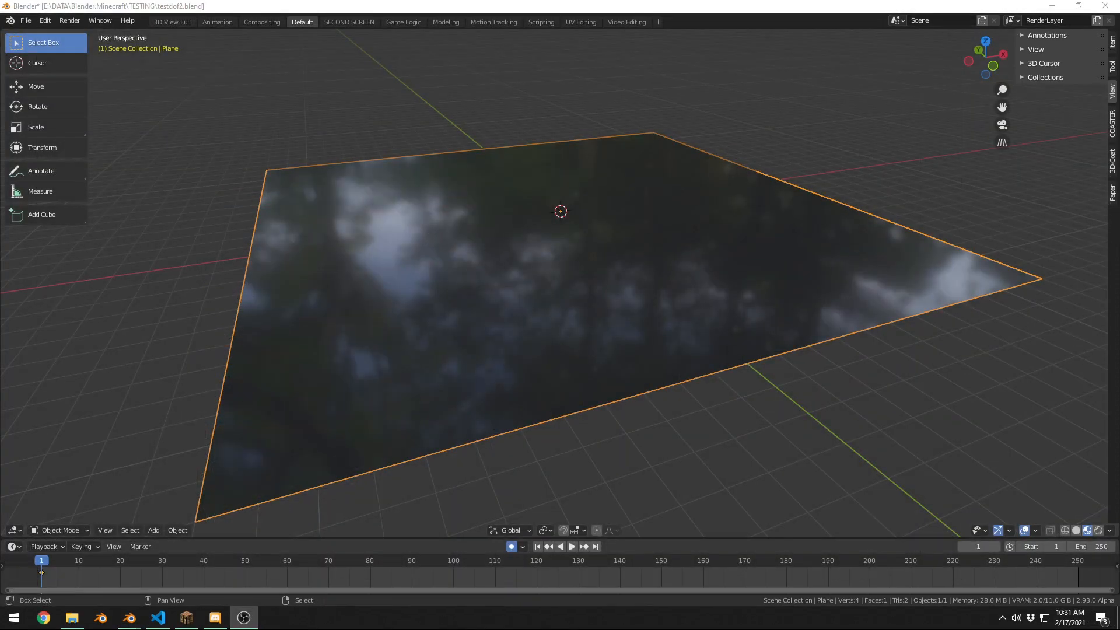
Save the file after checking the plane's reflections, and raise the material's clearcoat to 1.000.
middle_click_drag(408, 275, 712, 206)
scroll(461, 256, "down", 5)
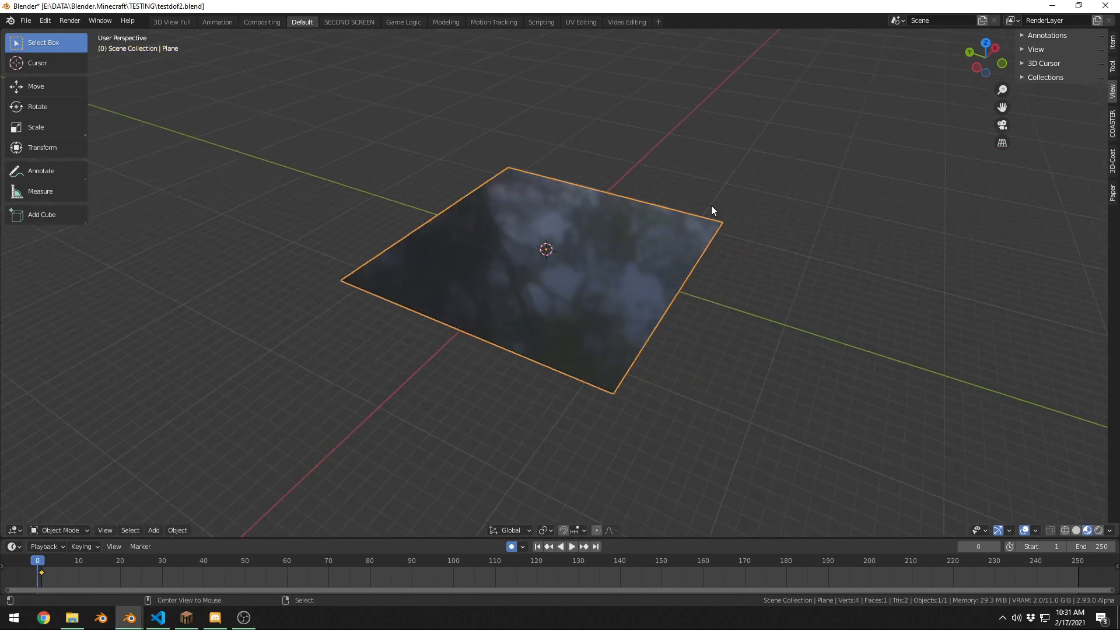
key("ctrl+s")
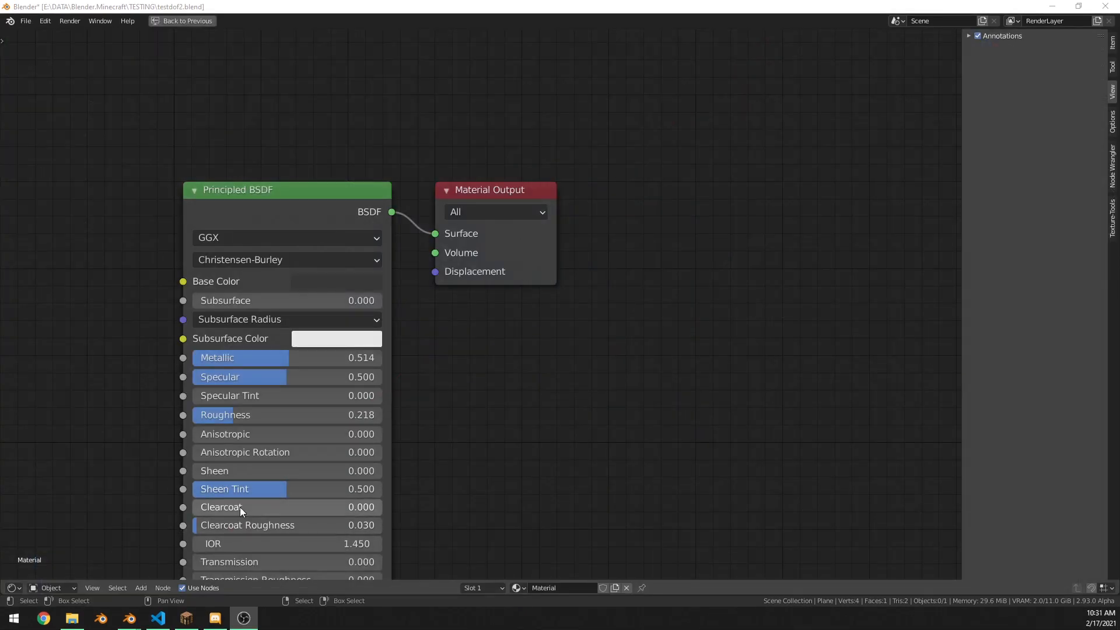
left_click_drag(240, 506, 360, 484)
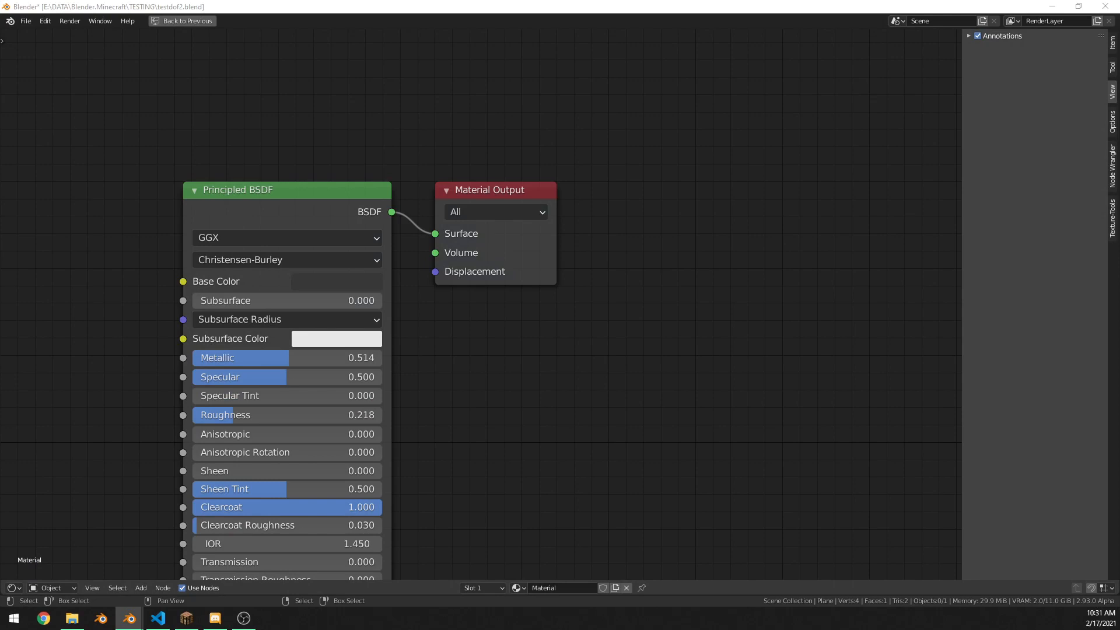
Add a Noise Texture node in the free space before the Principled BSDF.
scroll(215, 340, "down", 3)
middle_click_drag(238, 295, 405, 278)
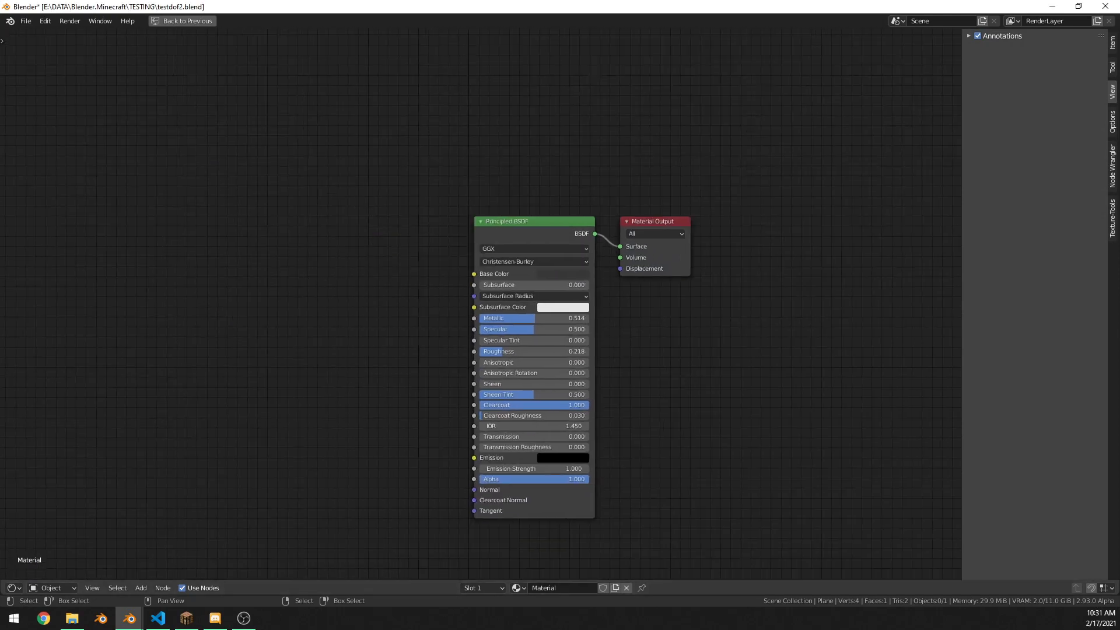
scroll(270, 190, "up", 2)
key("shift+a")
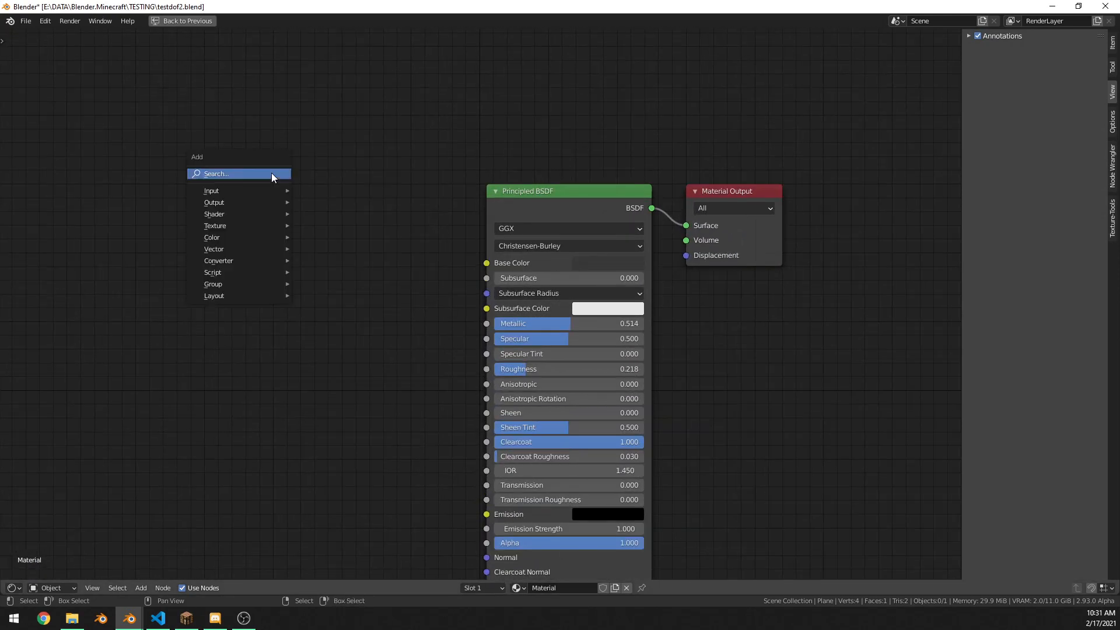
left_click(271, 173)
type("n")
key("Return")
left_click(225, 237)
scroll(225, 237, "up", 1)
key("shift+a")
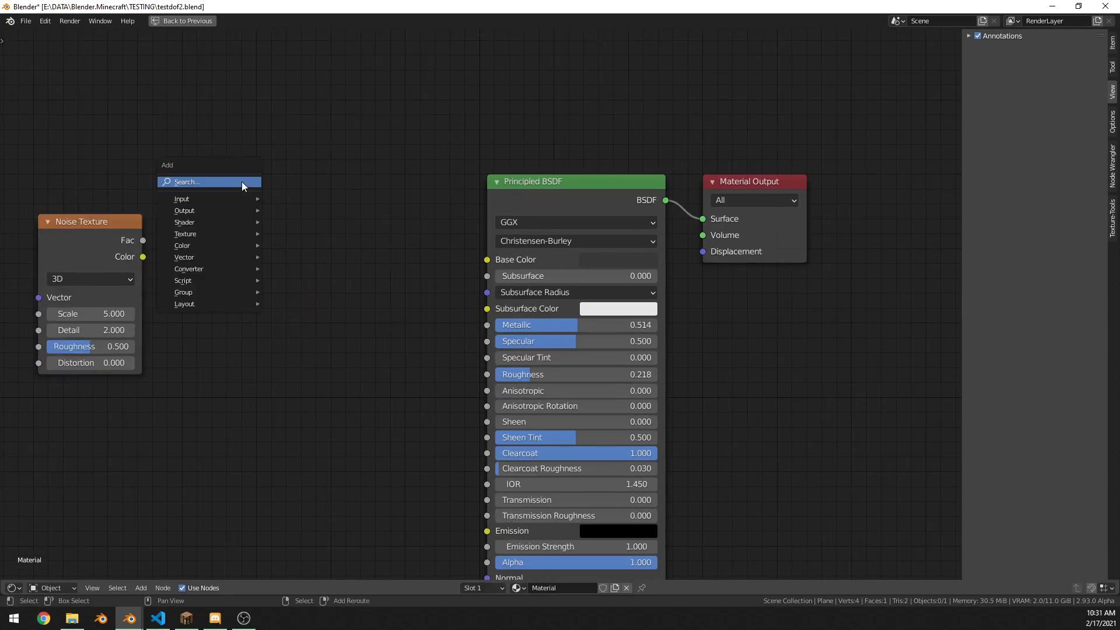
left_click(242, 182)
type("color")
key("Escape")
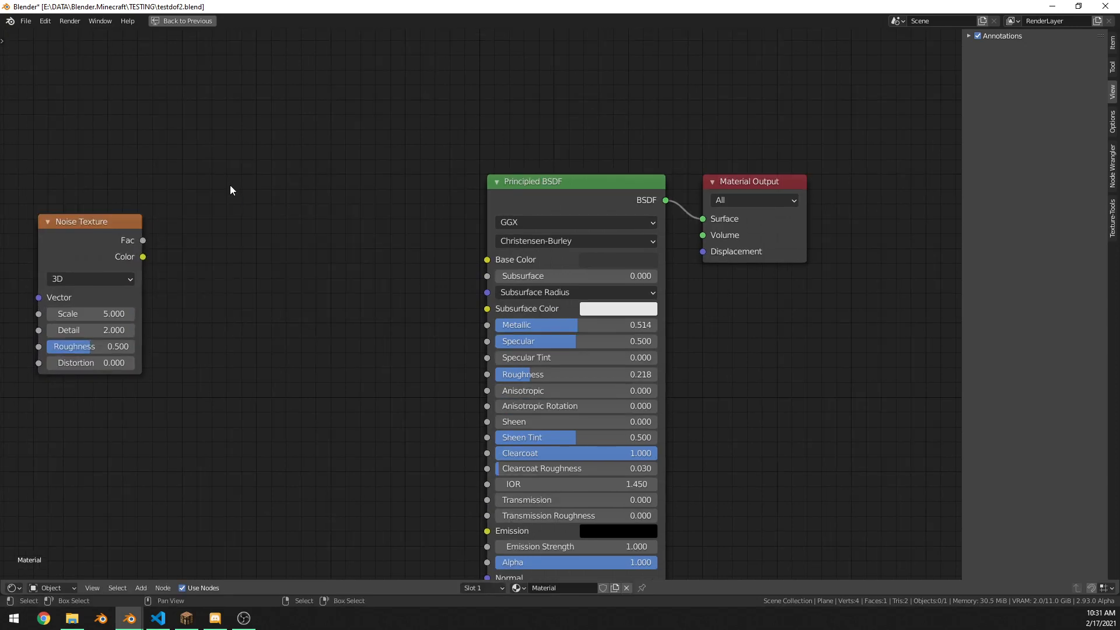
Add a Bump node between the Noise Texture and the Principled BSDF.
key("shift+a")
left_click(230, 185)
type("bump")
key("Return")
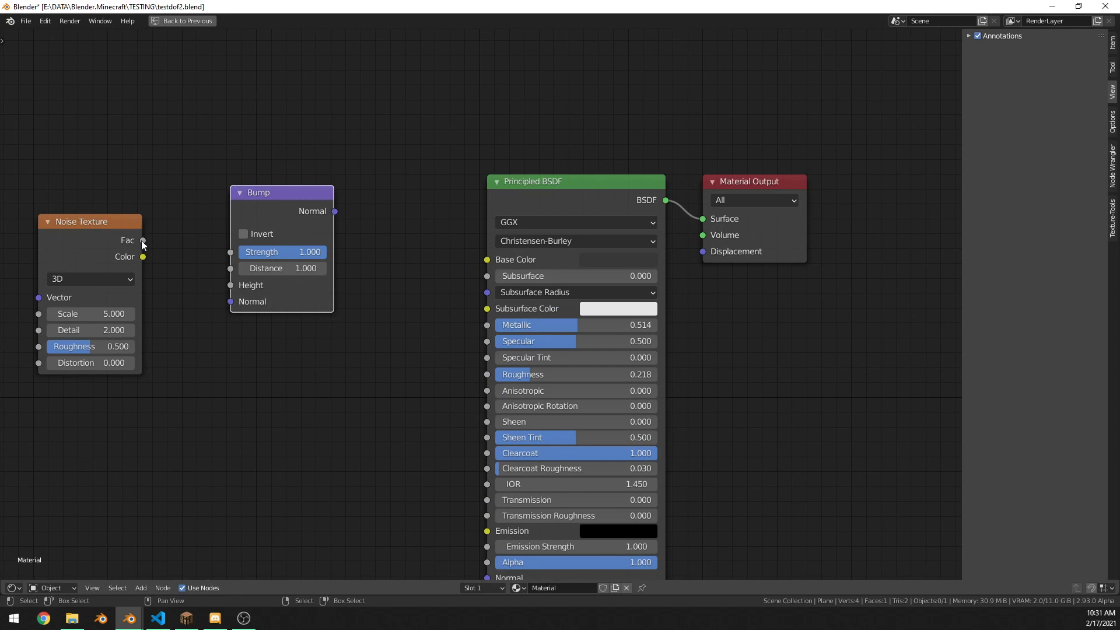
Connect the noise Fac output to the Bump height, and the Bump normal output to the Principled BSDF's Normal input.
left_click_drag(143, 240, 231, 285)
middle_click_drag(442, 290, 436, 198)
left_click_drag(328, 119, 484, 486)
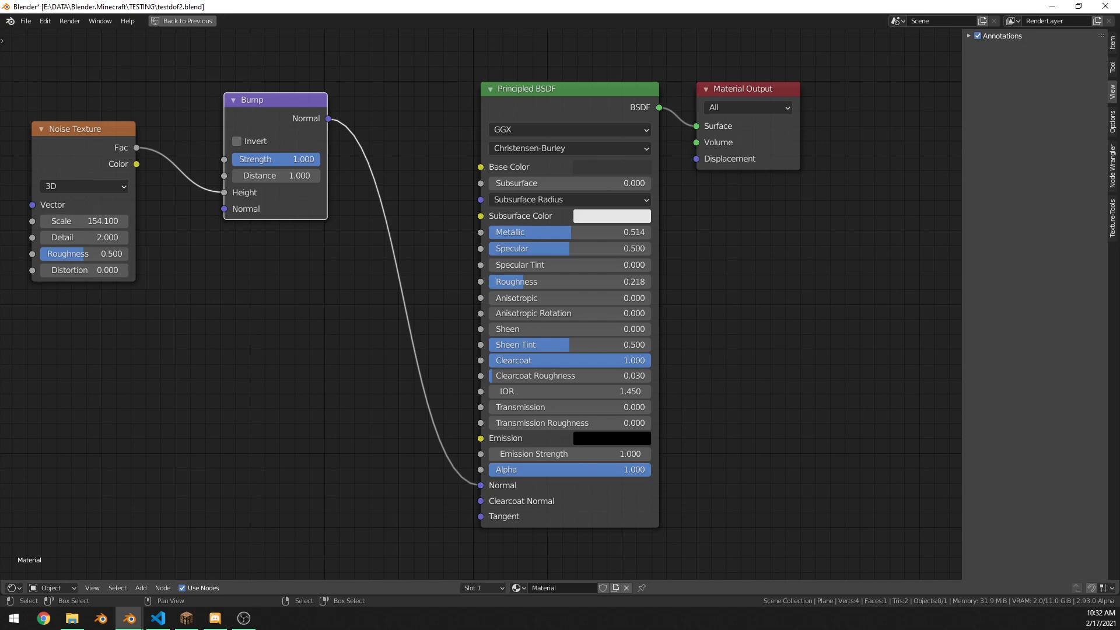
Set the Bump strength to 0.200 and the Noise Texture detail to 16.
left_click_drag(281, 159, 245, 159)
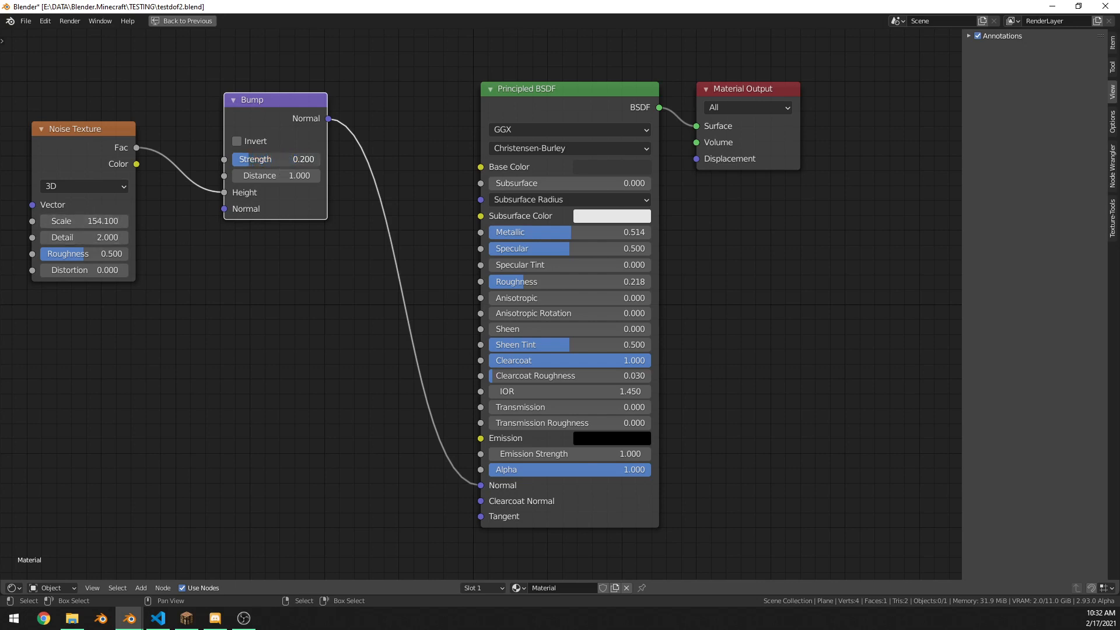
left_click(85, 238)
type("16")
key("Return")
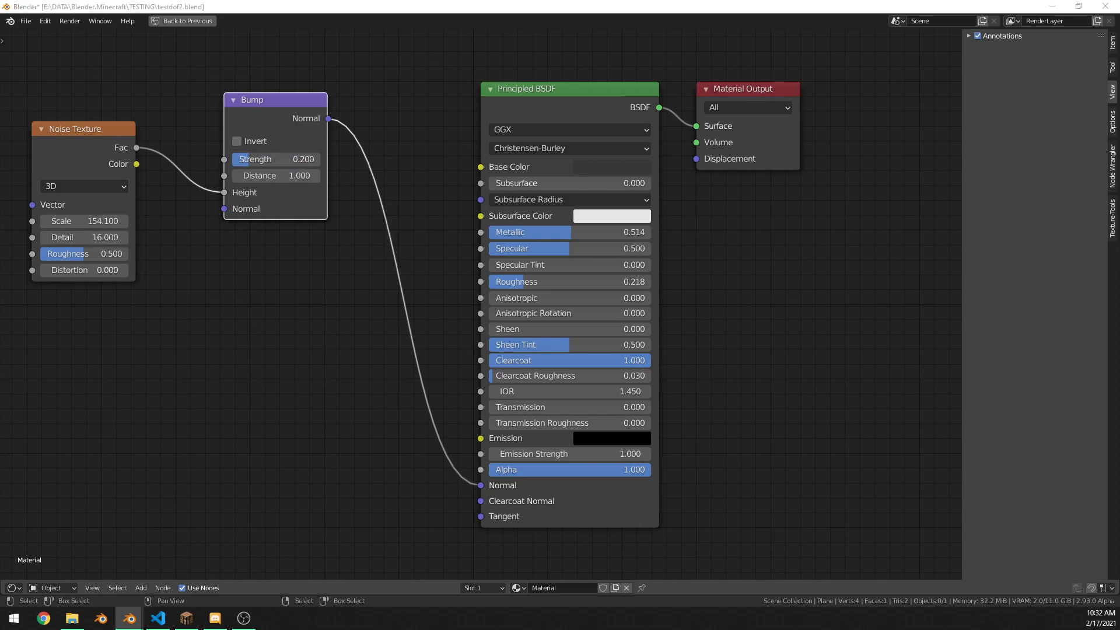
Lower the floor material's Bump strength to 0.042 and the Principled BSDF roughness to 0.041.
scroll(245, 146, "up", 1)
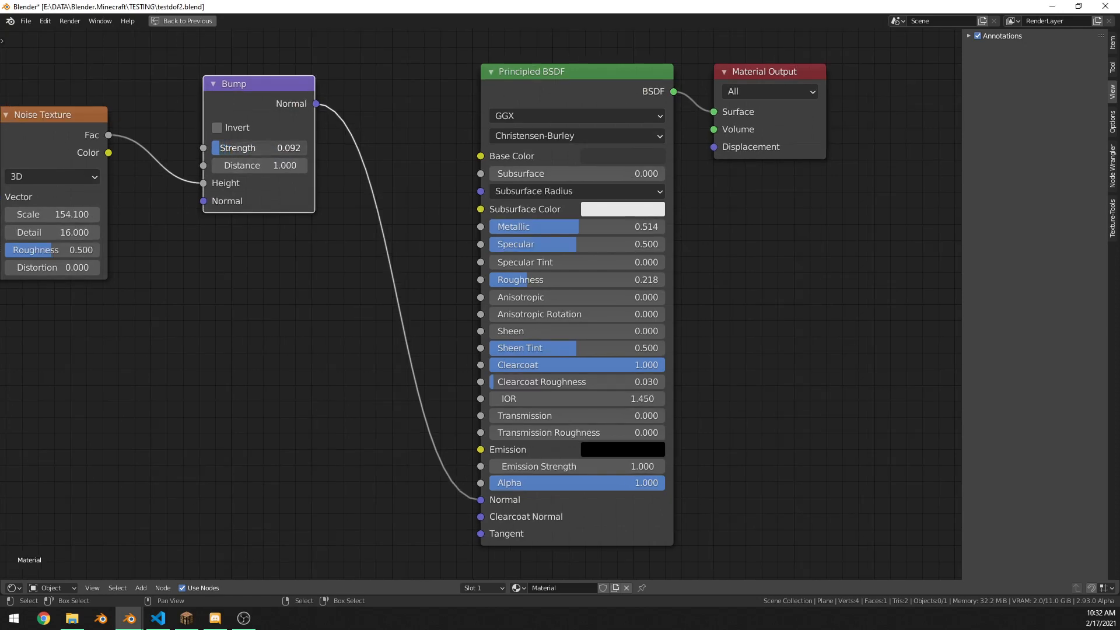
left_click_drag(260, 149, 259, 148)
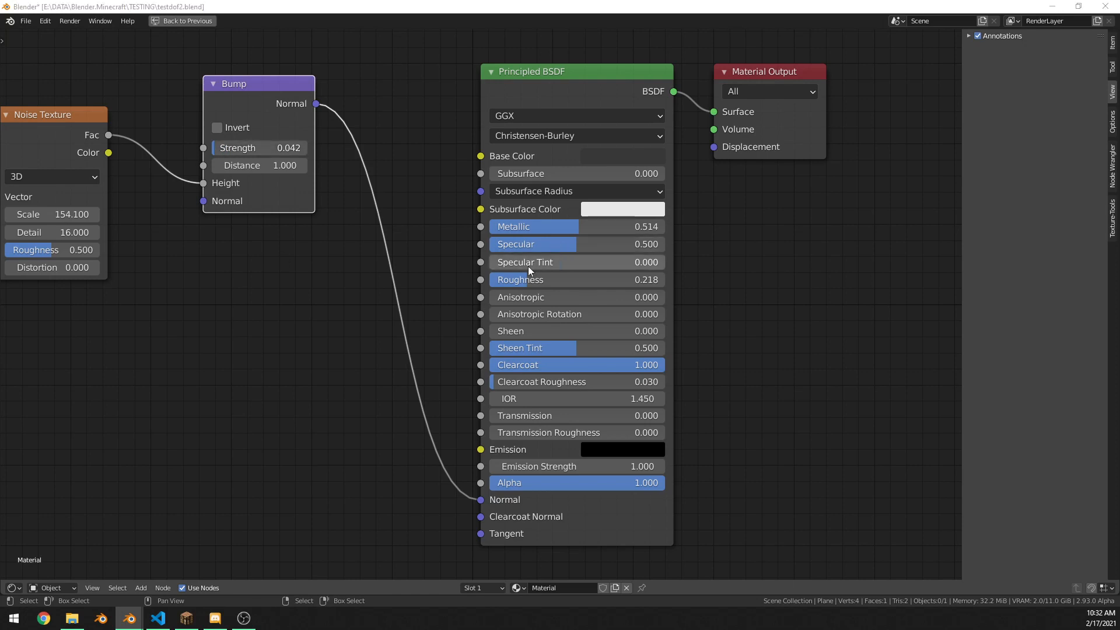
left_click_drag(555, 280, 528, 279)
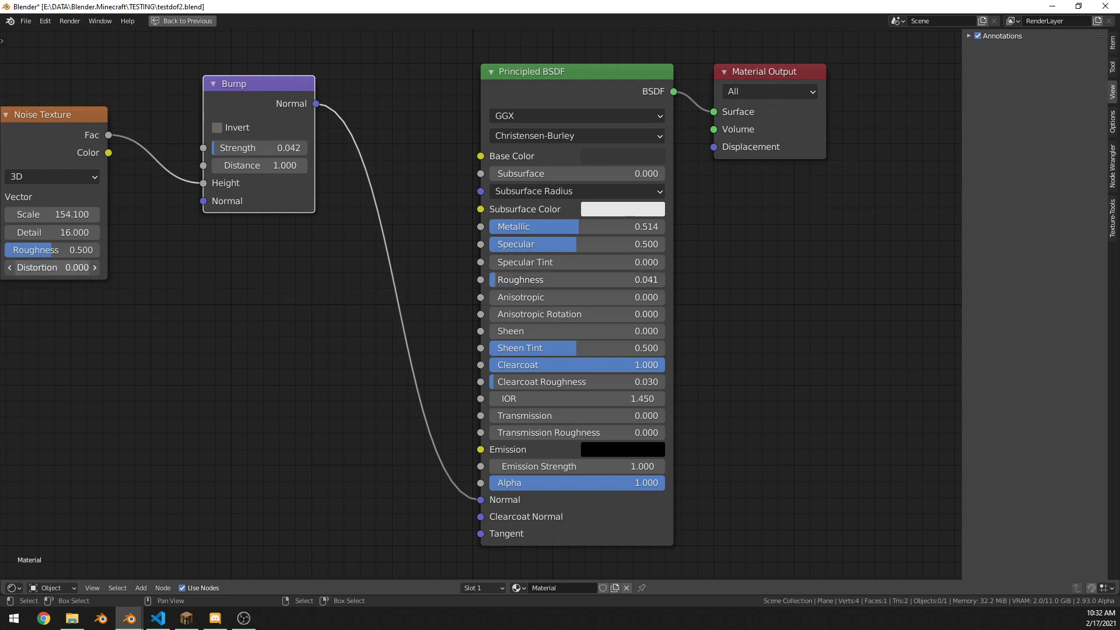
left_click_drag(64, 268, 42, 269)
left_click_drag(42, 262, 1, 262)
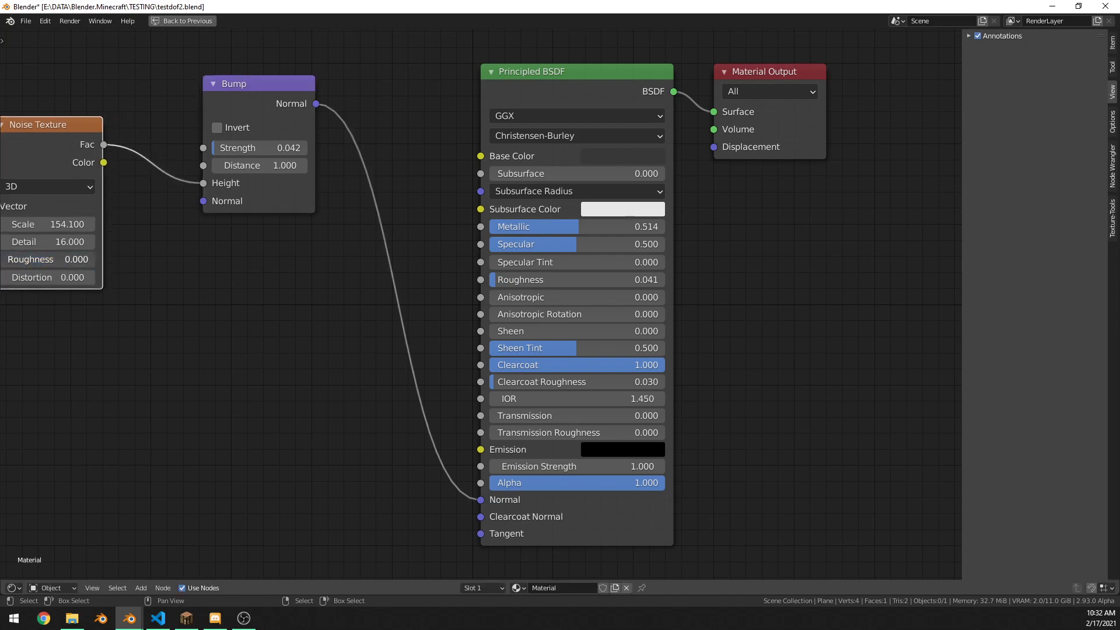
key("ctrl+z")
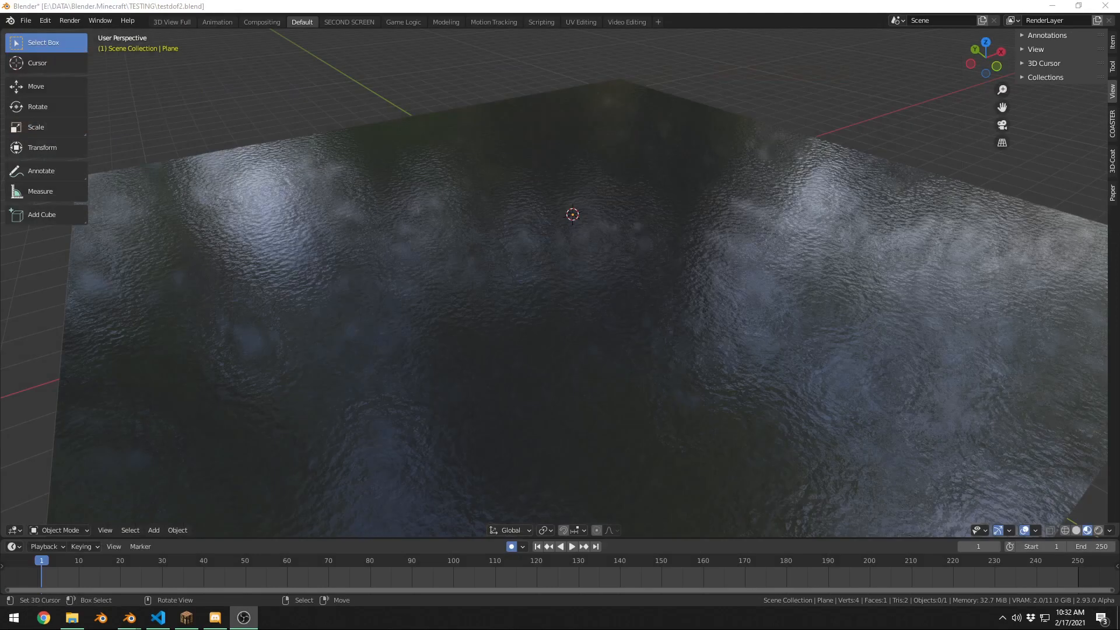
Examine the floor plane's reflections and bump detail close up and from different angles.
scroll(454, 292, "down", 3)
middle_click_drag(454, 292, 563, 265)
scroll(614, 233, "up", 5)
scroll(647, 207, "up", 4)
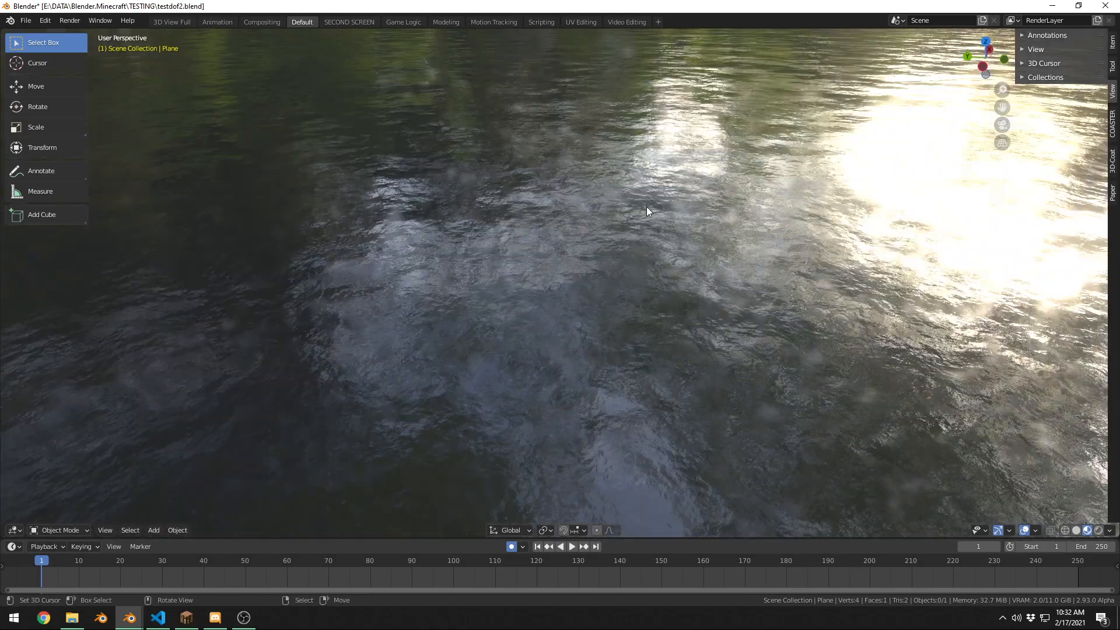
scroll(653, 197, "down", 2)
middle_click_drag(654, 197, 632, 147)
scroll(649, 201, "down", 7)
scroll(634, 146, "up", 4)
scroll(663, 120, "down", 5)
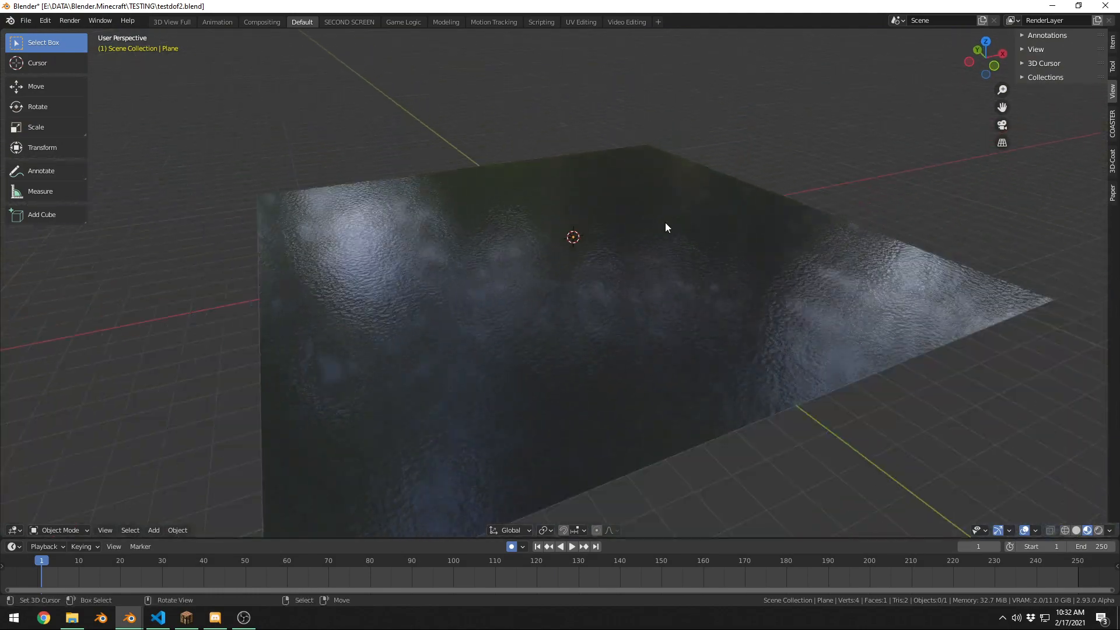
Add a monkey mesh at the centre of the floor and rotate it about -55° around the global X axis.
key("shift+a")
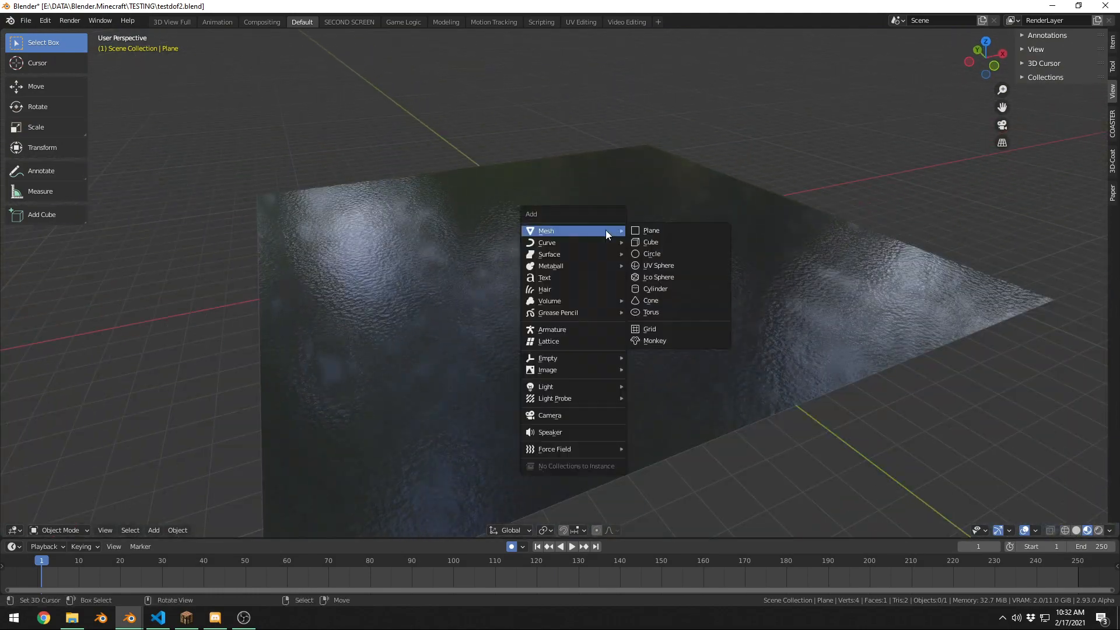
left_click(676, 339)
scroll(675, 329, "up", 8)
middle_click_drag(677, 315, 702, 247)
key("r")
key("x")
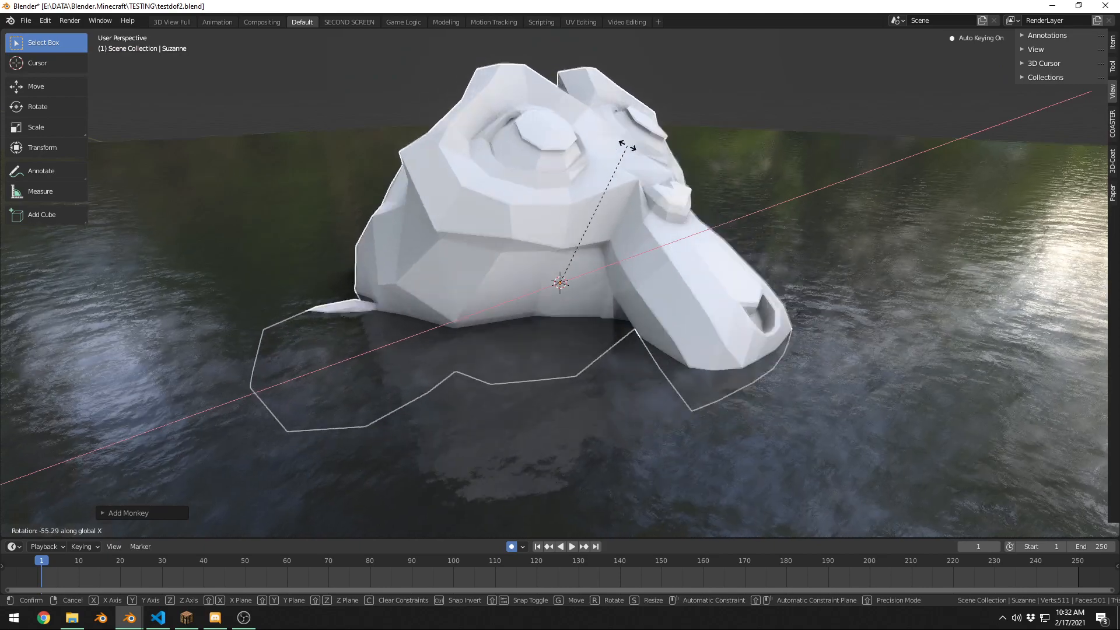
key("Return")
Raise the monkey along the Z axis until its head rests on the floor surface.
key("g")
key("z")
left_click(653, 87)
scroll(797, 189, "down", 3)
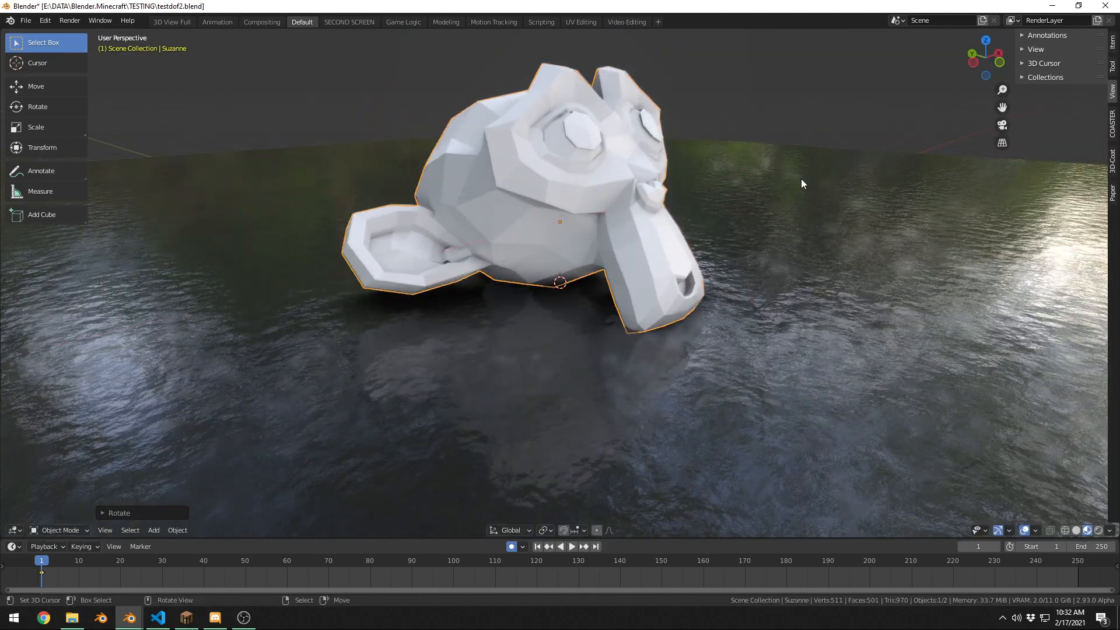
Give the monkey a level 3 subdivision and shade it smooth.
key("ctrl+3")
middle_click_drag(710, 167, 650, 188)
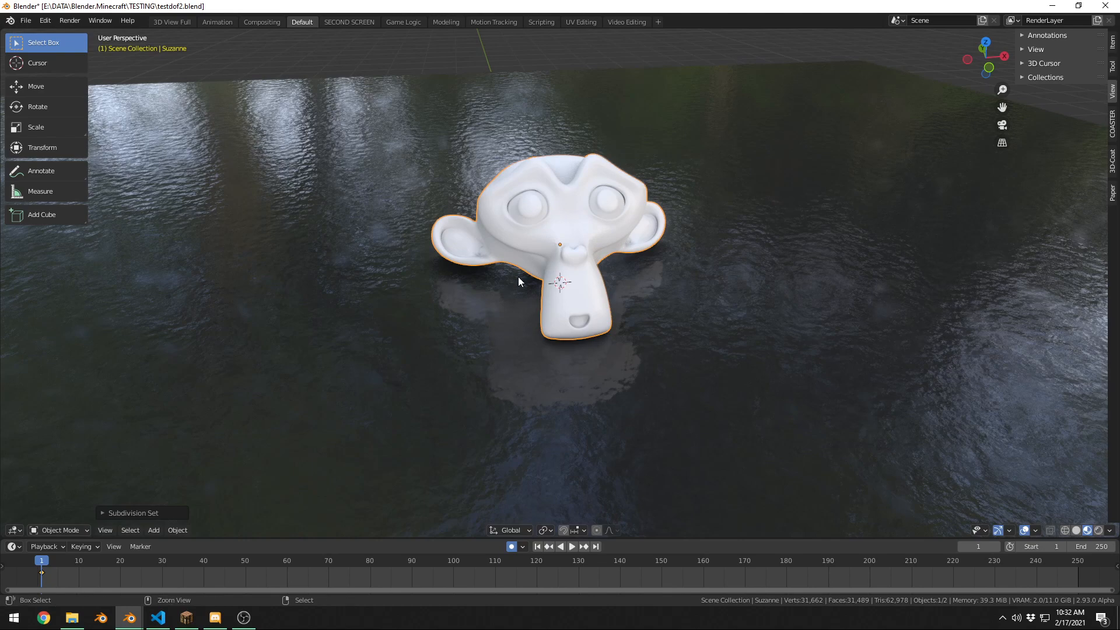
middle_click_drag(518, 277, 667, 250)
scroll(647, 198, "up", 4)
key("q")
left_click(643, 189)
middle_click_drag(697, 192, 621, 184)
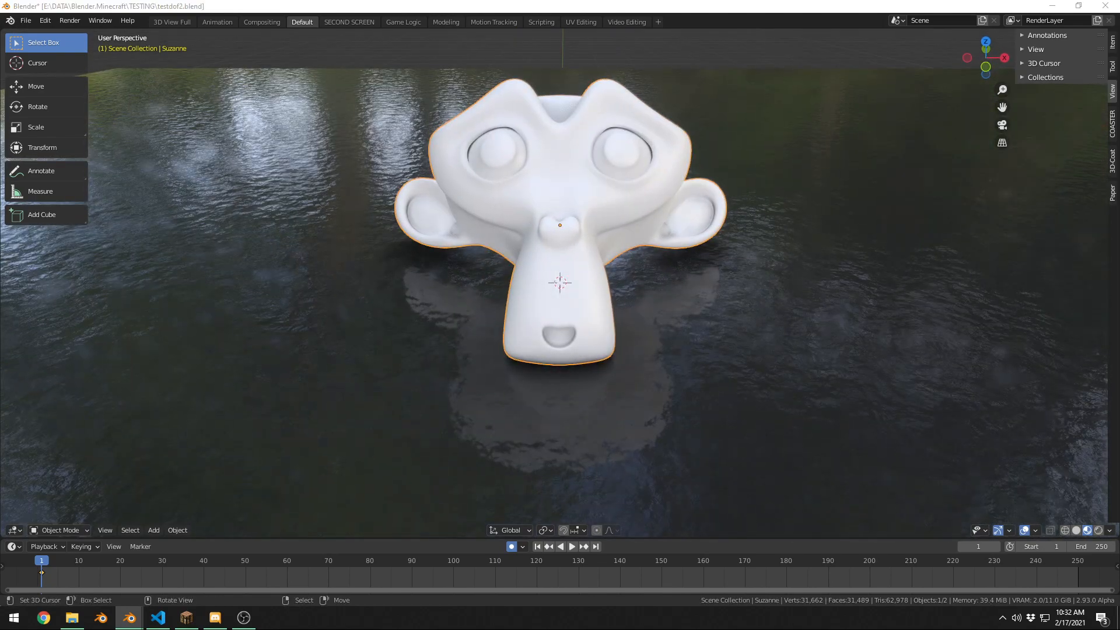
Apply the monkey's Subdivision modifier.
key("ctrl+Page_Down")
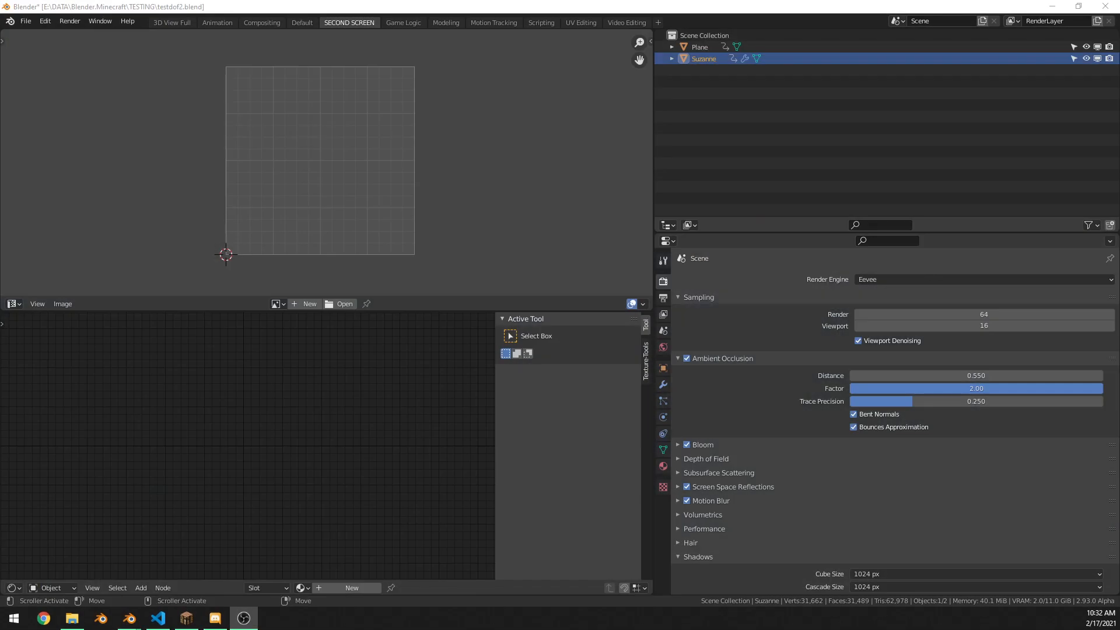
left_click(664, 385)
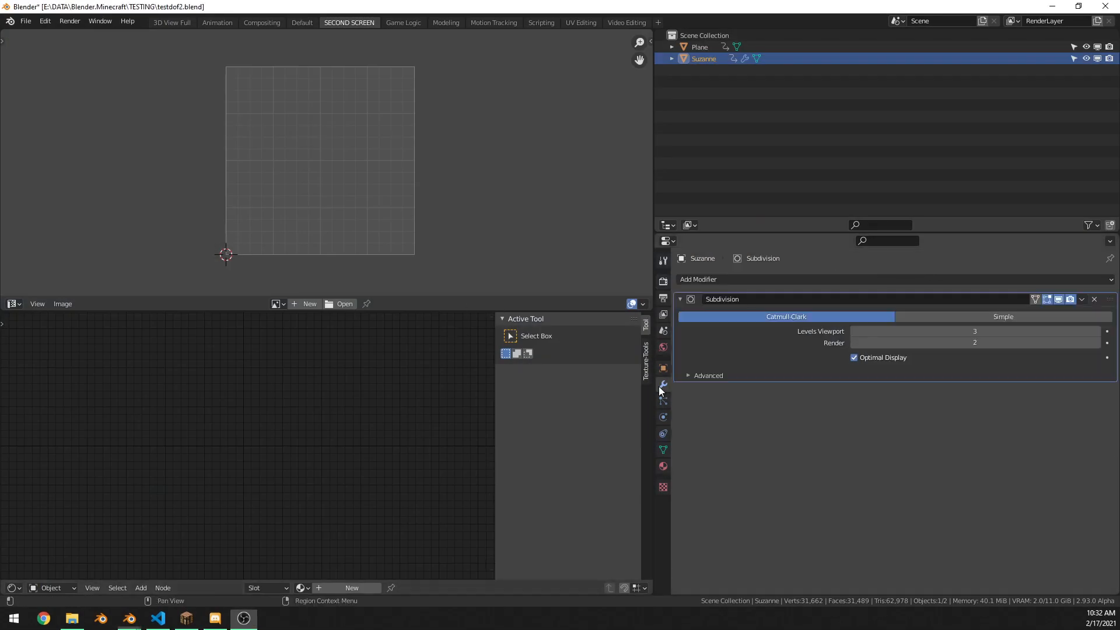
left_click(1082, 299)
left_click(1062, 311)
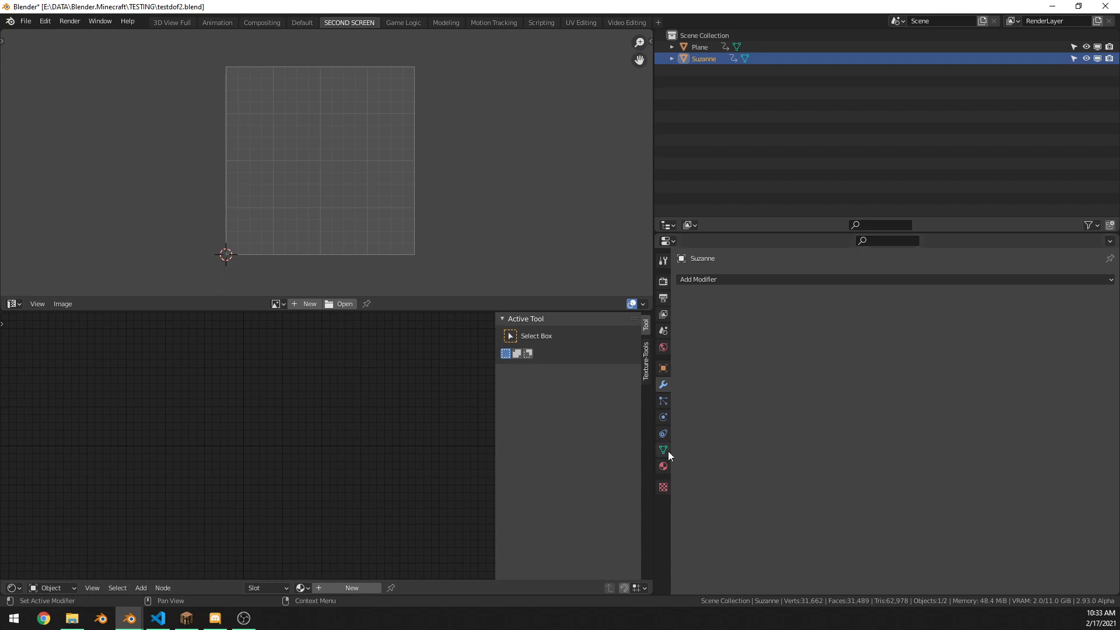
Create a new material for the monkey and add an Ambient Occlusion node in front of its Principled BSDF.
left_click(663, 467)
left_click(719, 333)
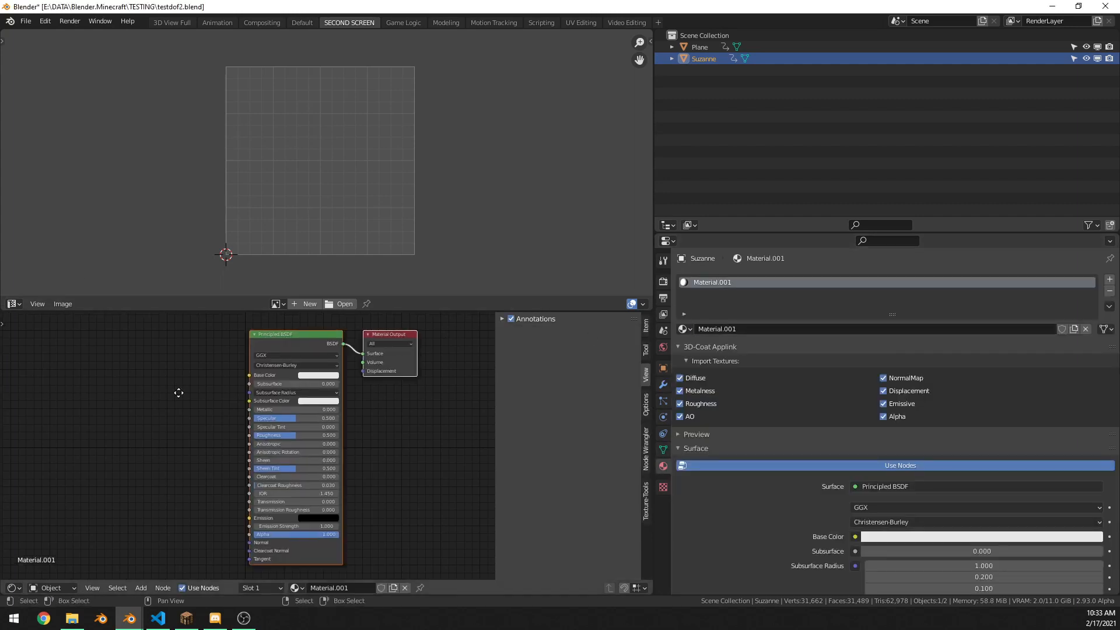
key("ctrl+space")
scroll(341, 265, "up", 5)
key("shift+a")
left_click(355, 112)
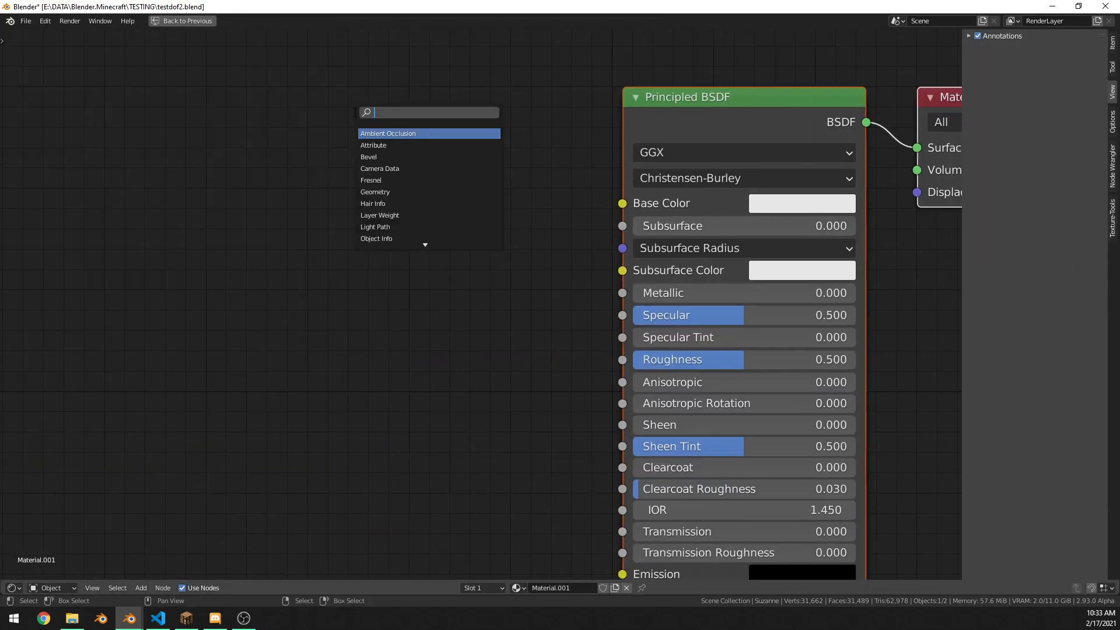
key("Return")
left_click(244, 128)
Connect the Ambient Occlusion Color output to the Base Color, set the node's color to orange-red, and save the file.
left_click_drag(385, 163, 619, 204)
left_click(365, 295)
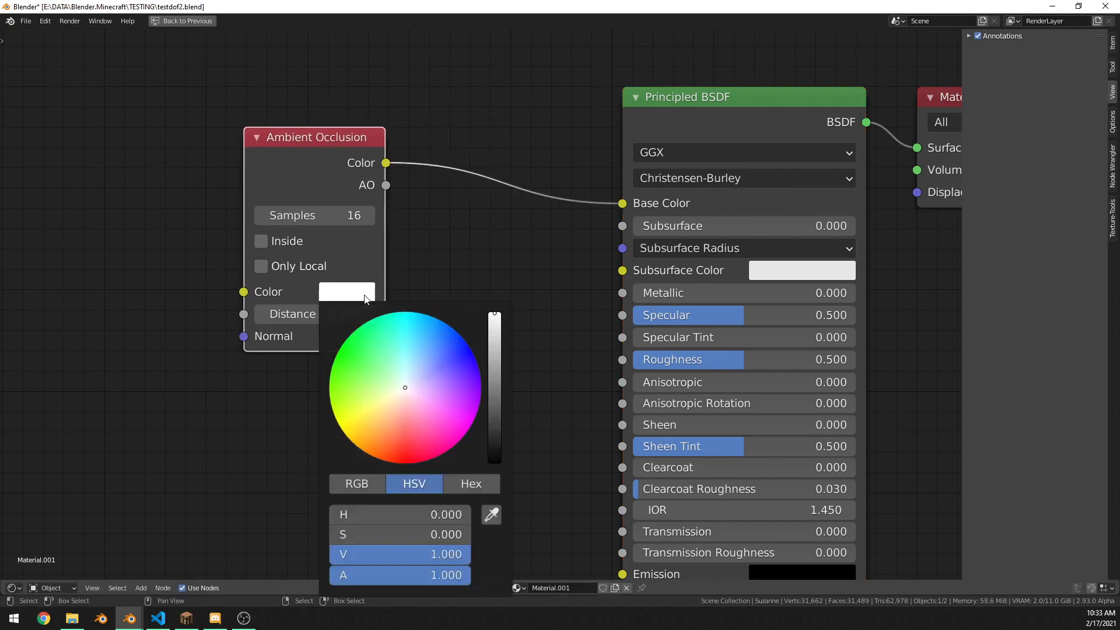
mouse_move(413, 360)
left_mouse_down()
mouse_move(455, 346)
mouse_move(470, 393)
mouse_move(391, 462)
left_mouse_up()
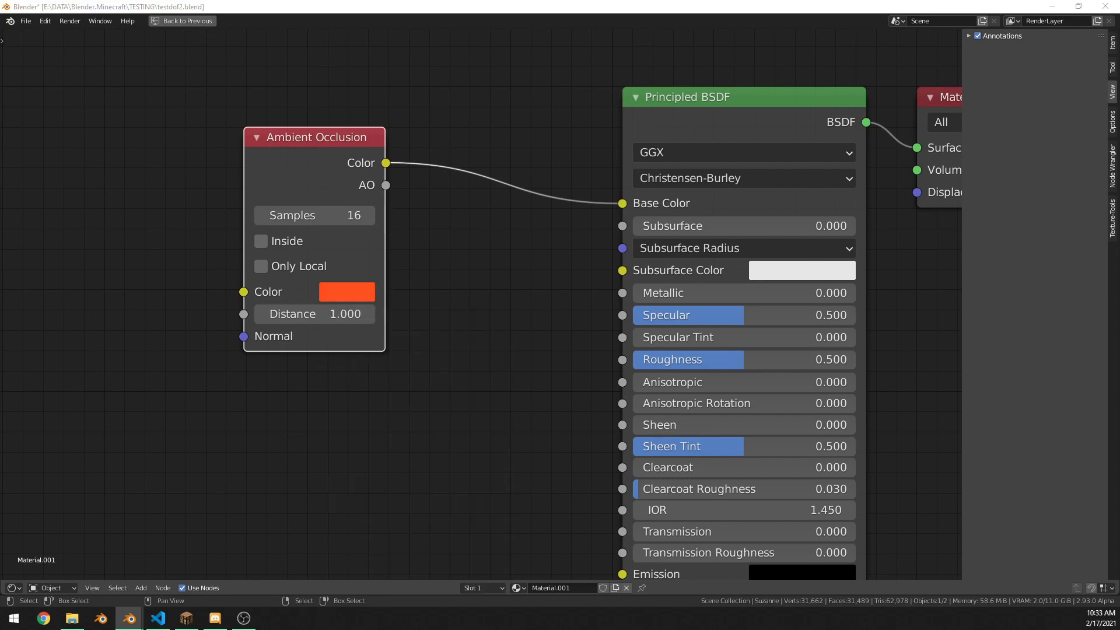
key("ctrl+s")
Set the monkey material's metallic to 0.164, roughness to 0.391 and clearcoat to 0.073, and raise its sheen.
middle_click_drag(462, 343, 338, 270)
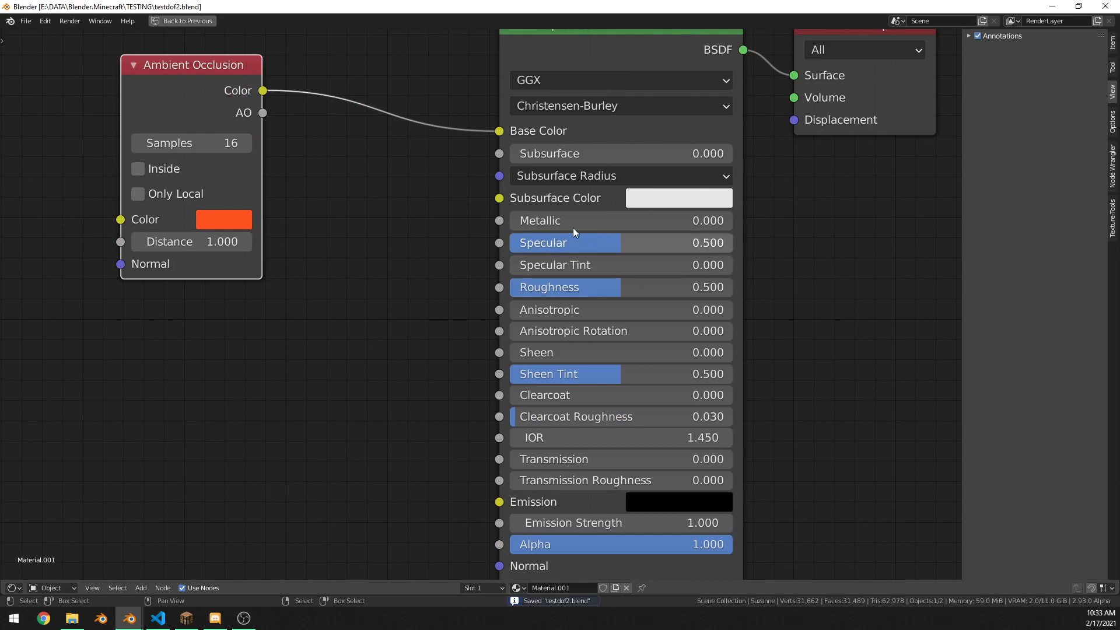
mouse_move(525, 221)
left_mouse_down()
mouse_move(556, 221)
mouse_move(547, 220)
left_mouse_up()
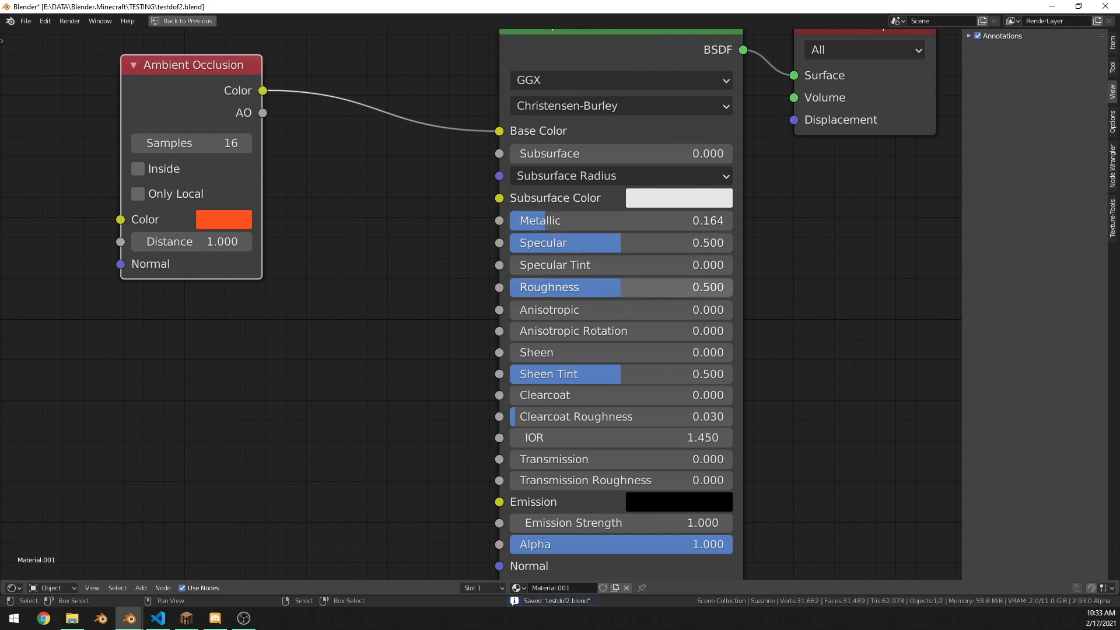
mouse_move(618, 287)
left_mouse_down()
mouse_move(566, 287)
mouse_move(597, 288)
left_mouse_up()
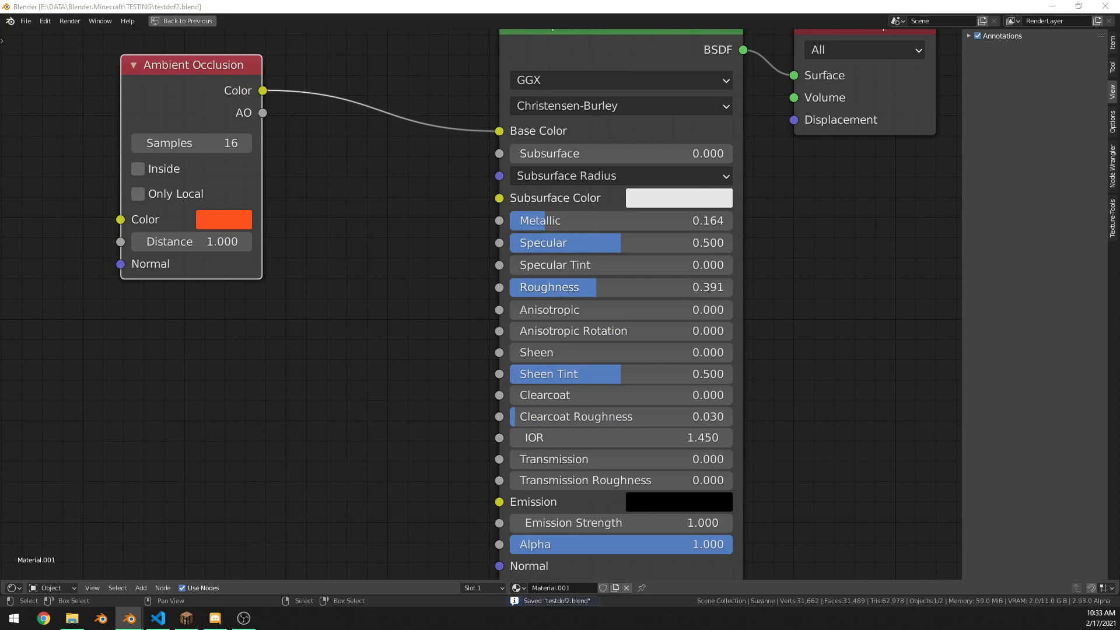
mouse_move(543, 396)
left_mouse_down()
mouse_move(732, 395)
mouse_move(511, 396)
mouse_move(595, 395)
mouse_move(525, 395)
left_mouse_up()
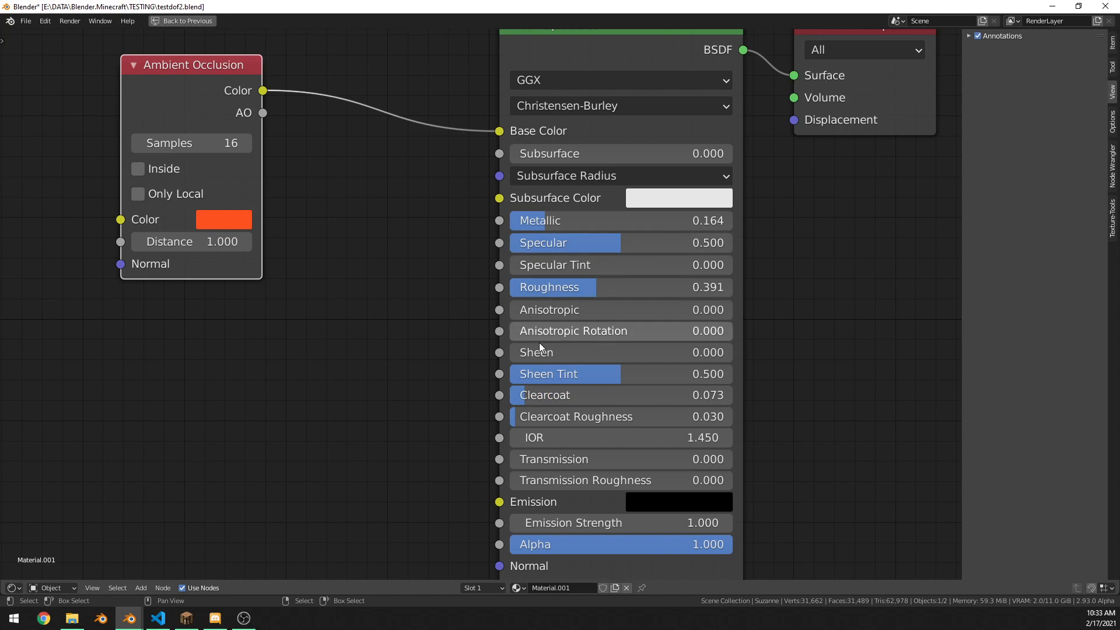
left_click_drag(541, 352, 733, 352)
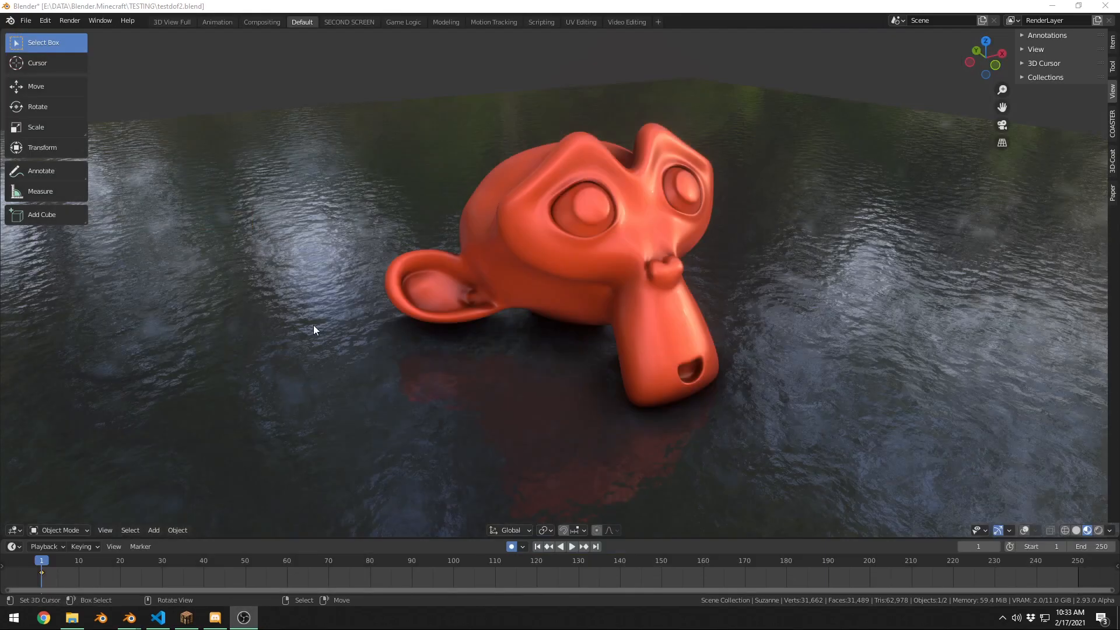
Add an Ambient Occlusion node using the floor's dark color, connect its Color output to the floor material's Base Color, and save.
middle_click_drag(314, 324, 519, 271)
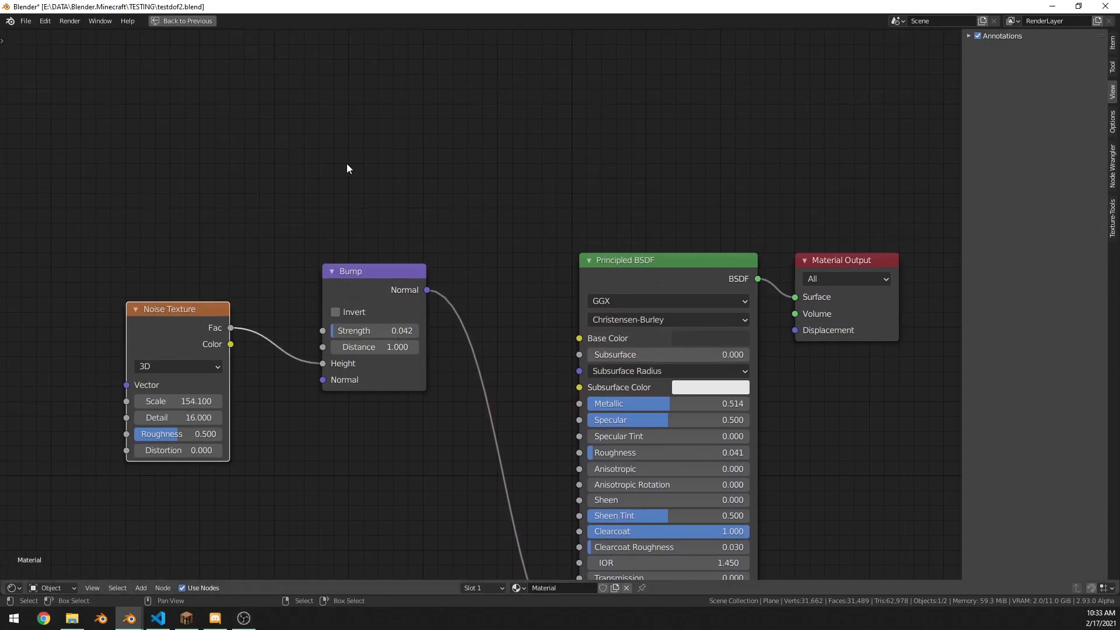
key("shift+a")
left_click(391, 156)
left_click(476, 134)
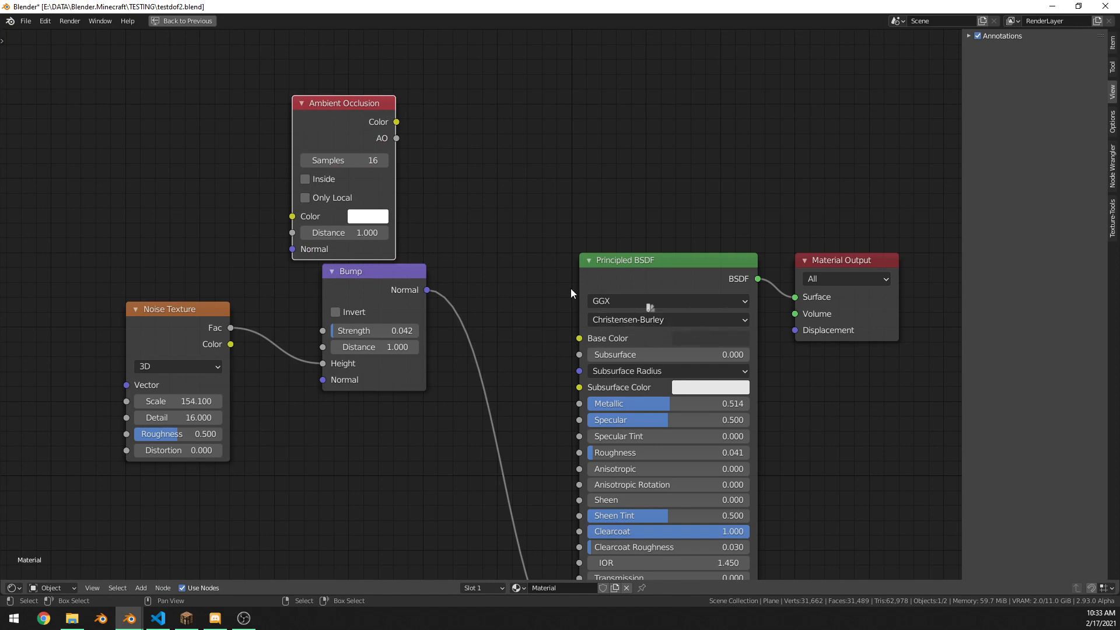
left_click_drag(380, 214, 579, 339)
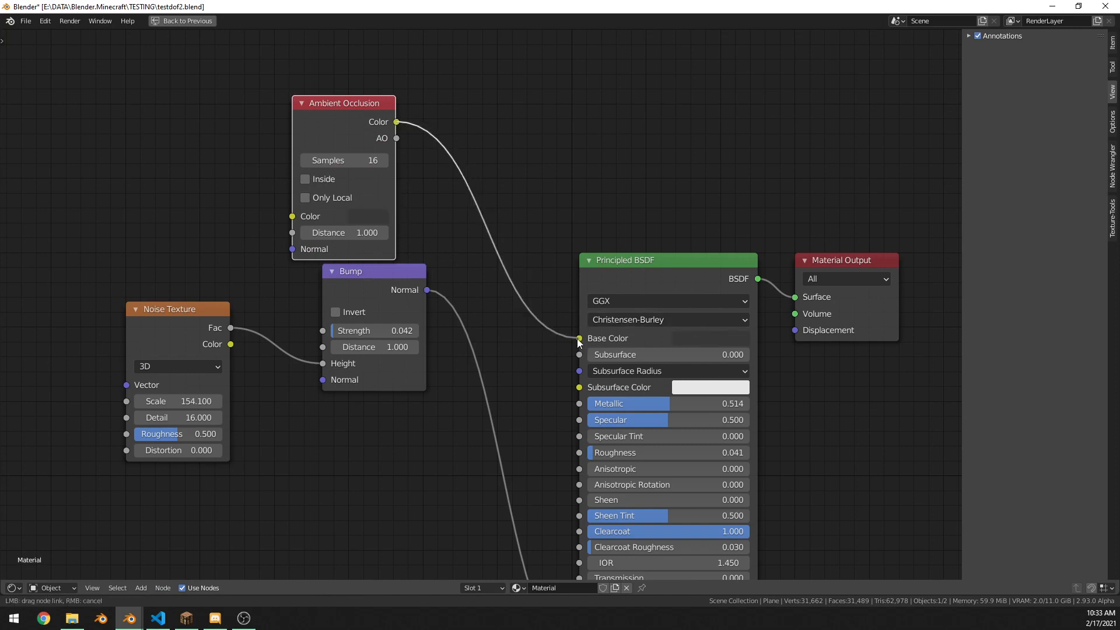
key("ctrl+s")
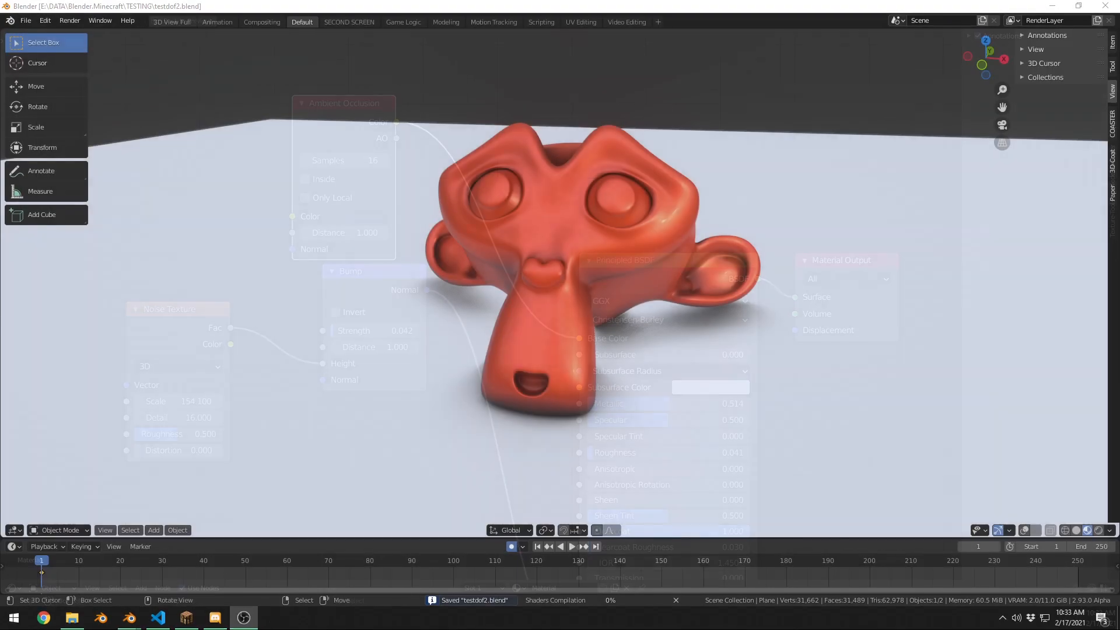
Check the monkey and its floor reflection from near and far, and save the scene.
middle_click_drag(526, 306, 595, 300)
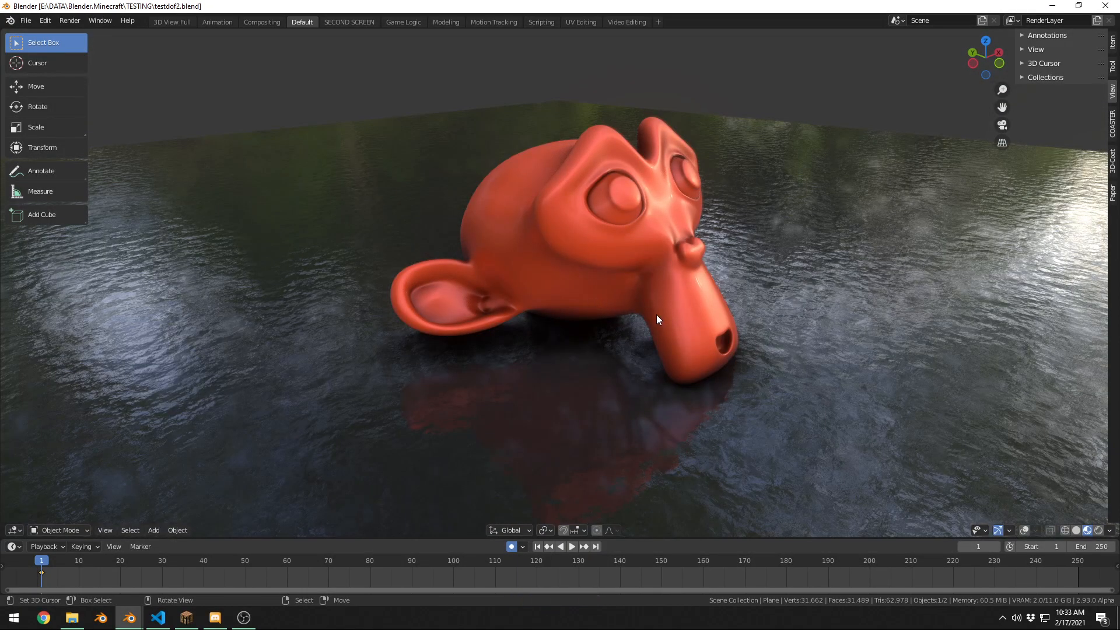
scroll(700, 318, "down", 6)
scroll(673, 307, "up", 5)
scroll(753, 362, "down", 2)
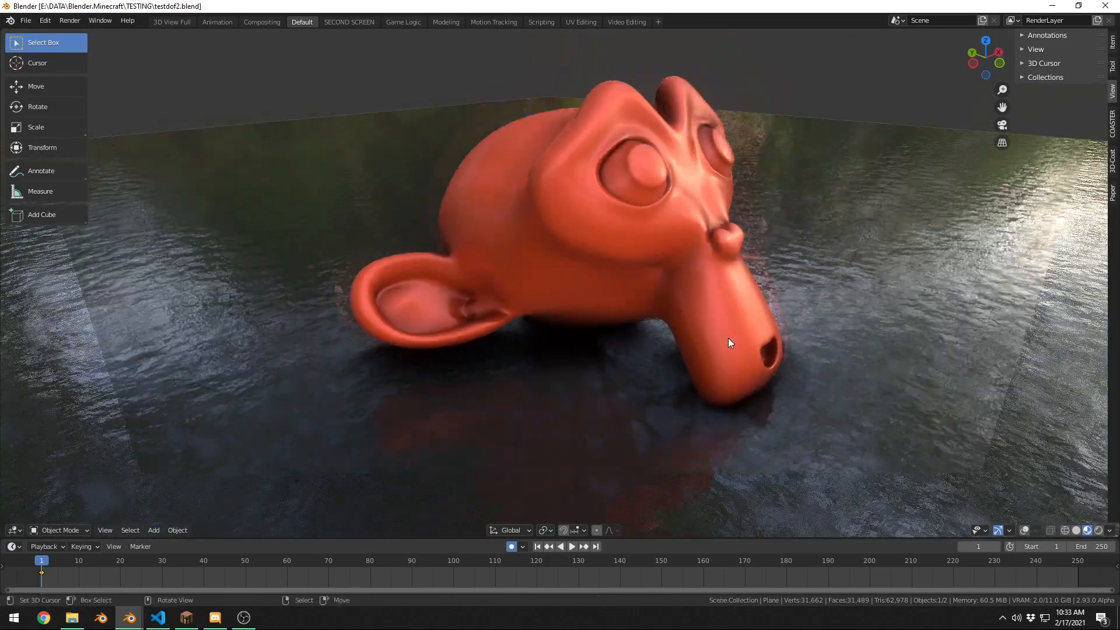
key("ctrl+s")
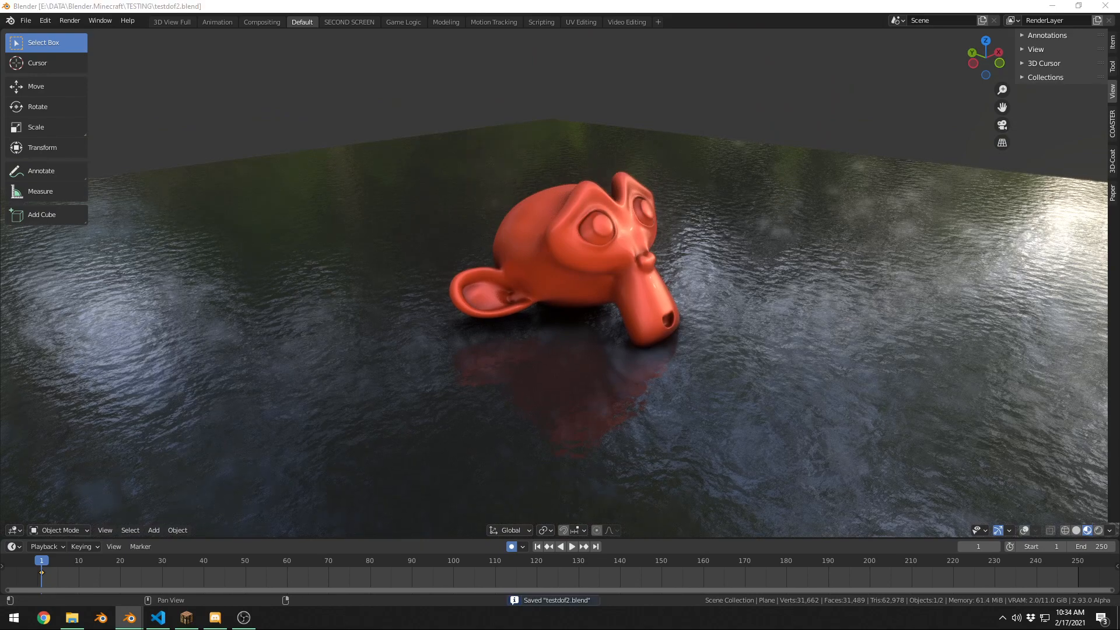
Set the Eevee Ambient Occlusion factor to 1.00 and save the file.
key("ctrl+Page_Down")
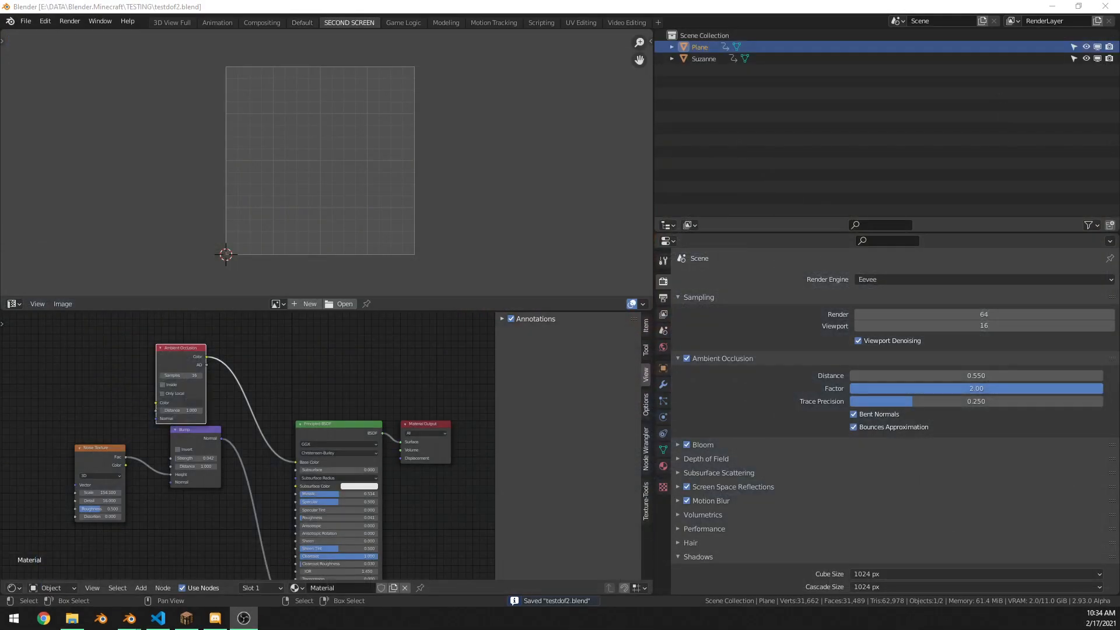
left_click(933, 388)
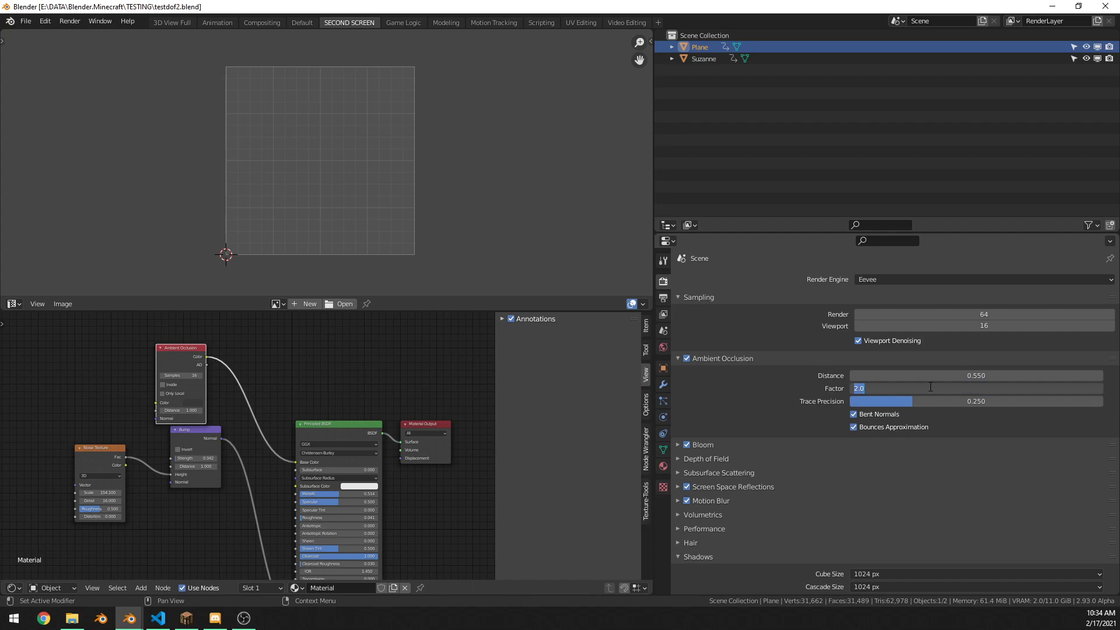
type("1")
key("Return")
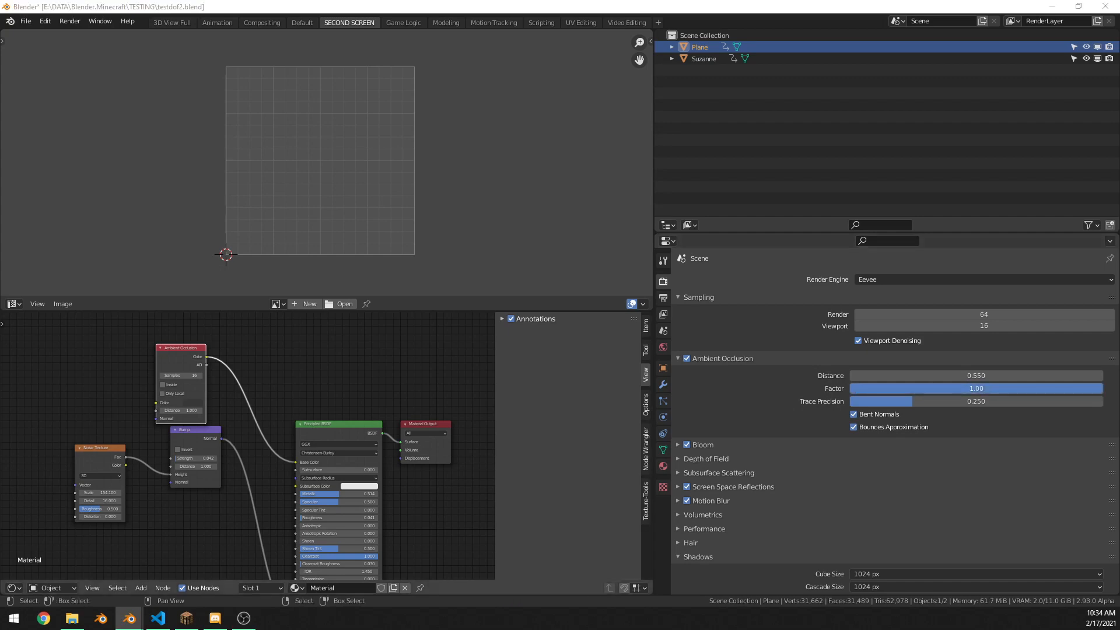
key("ctrl+s")
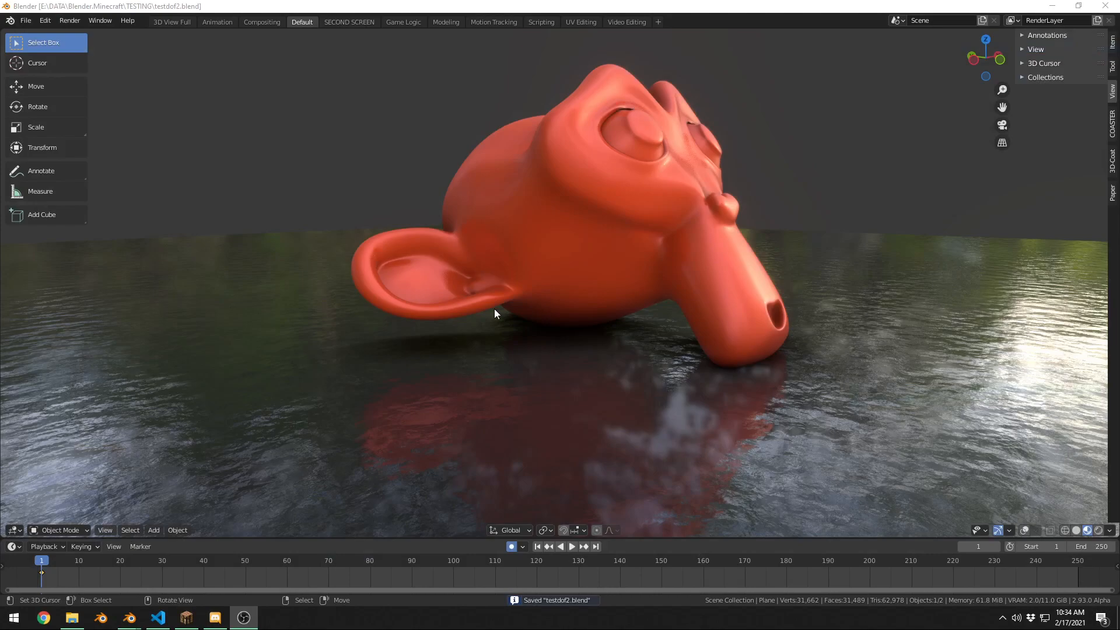
Deselect everything, turn the viewport overlays back on, and save the file.
scroll(495, 309, "down", 6)
middle_click_drag(682, 272, 653, 314)
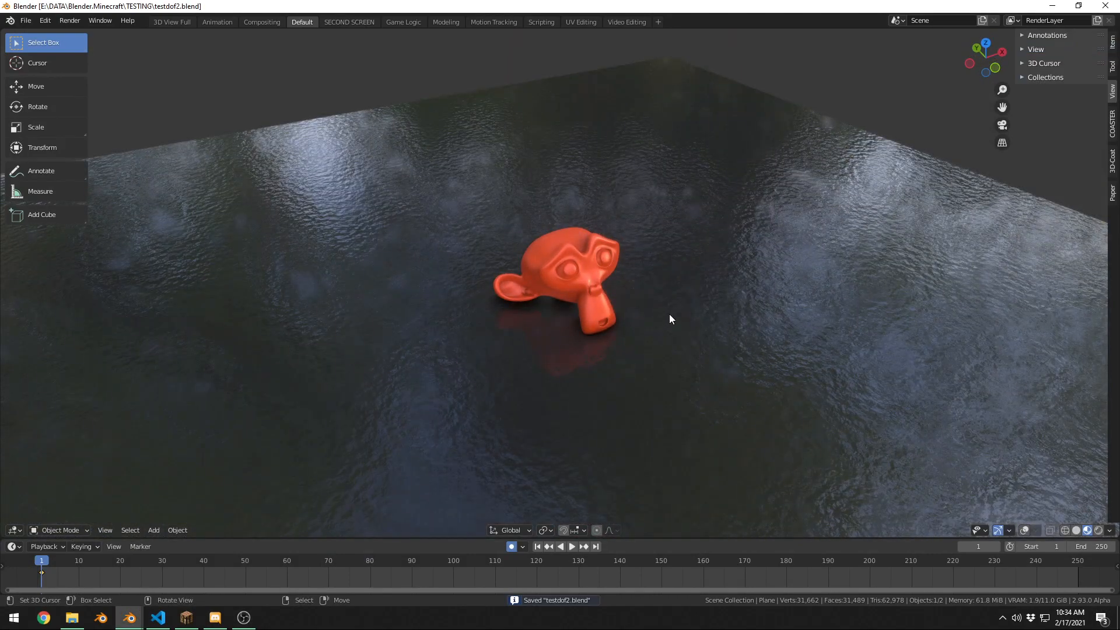
key("alt+a")
key("shift+alt+z")
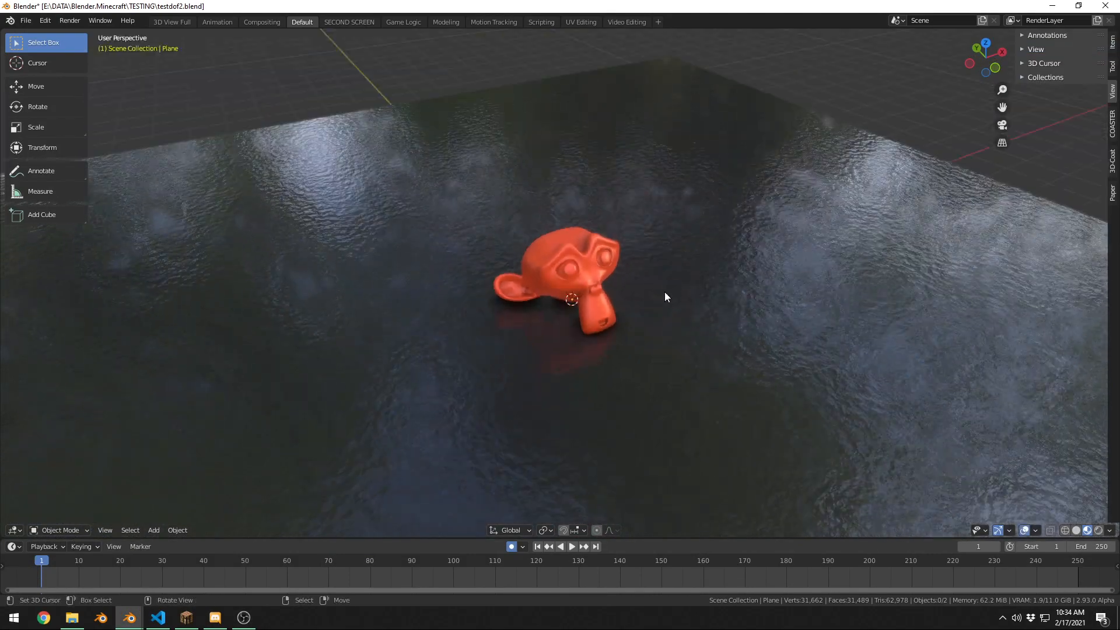
middle_click_drag(666, 295, 677, 254)
key("ctrl+s")
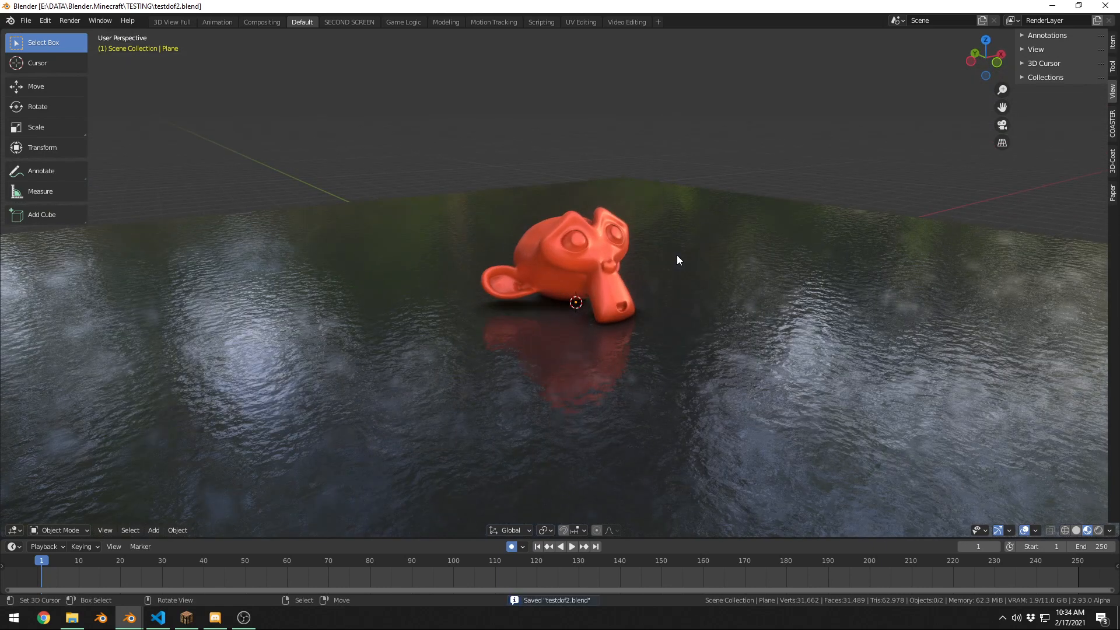
Add a camera to the scene and look through it with the monkey head framed in front.
middle_click_drag(678, 258, 654, 349)
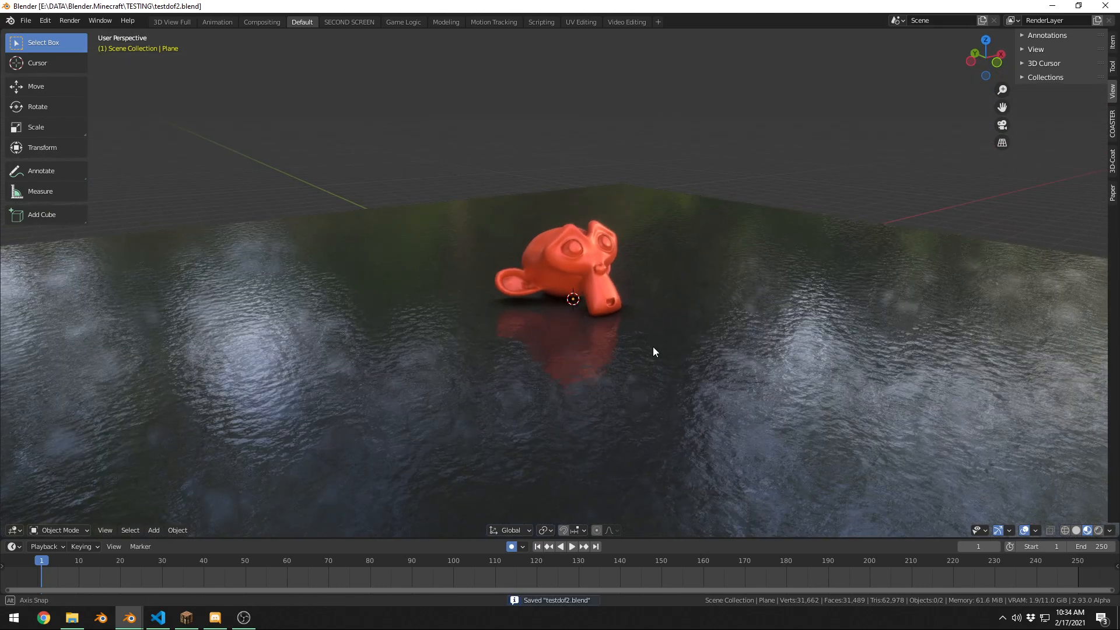
key("shift+a")
left_click(587, 533)
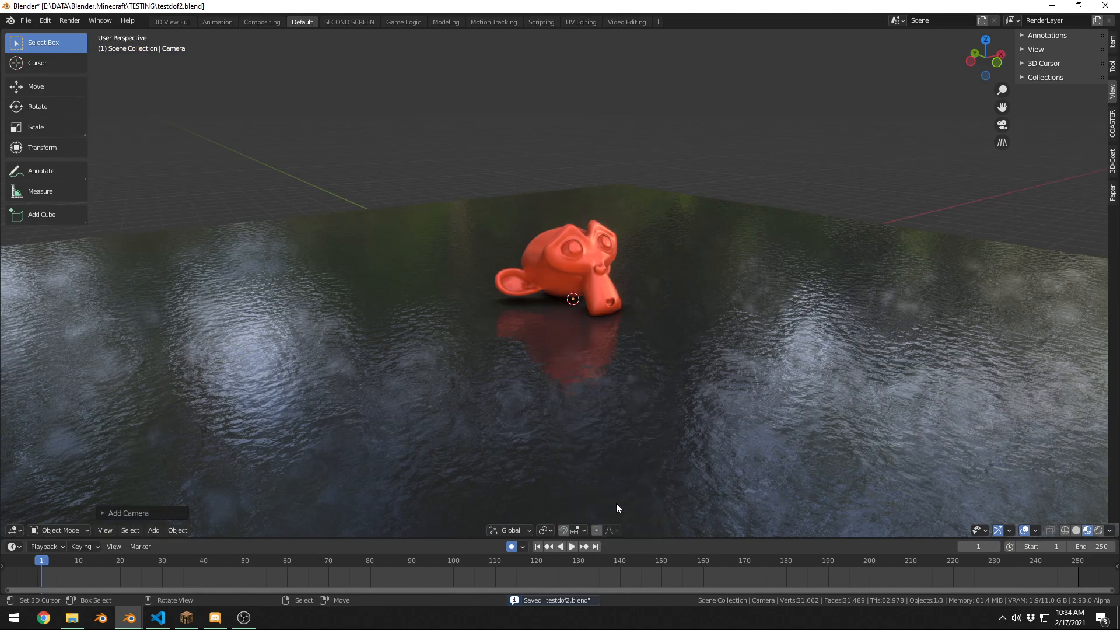
middle_click_drag(617, 503, 688, 327)
key("KP_0")
Rotate the camera slightly with trackball rotation and move it along its local Z axis away from the monkey.
key("r")
key("r")
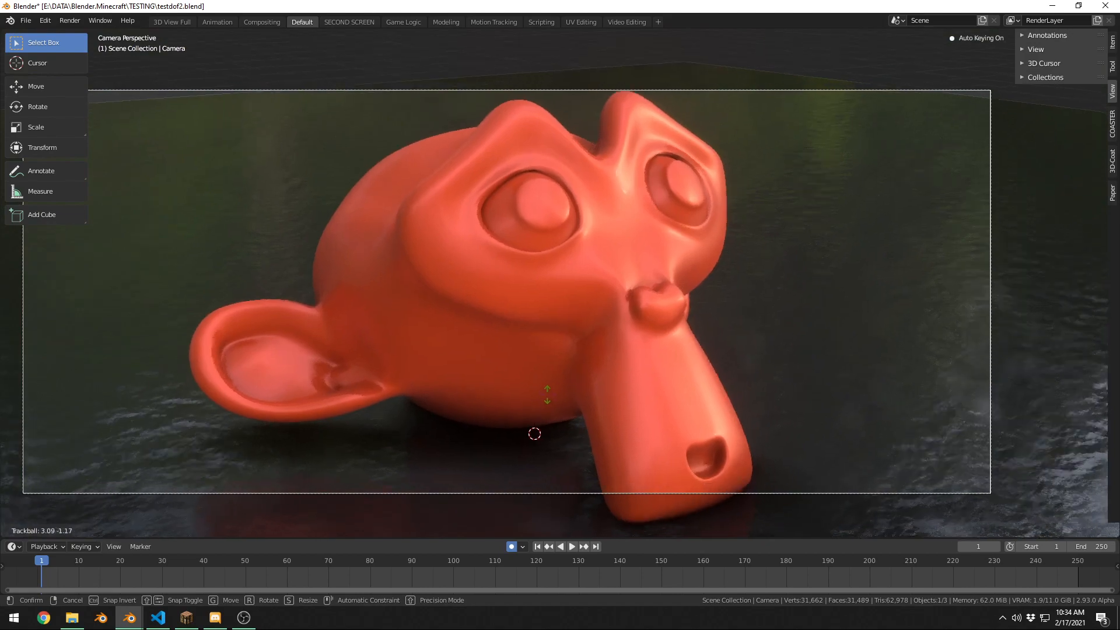
left_click(534, 227)
key("g")
key("z")
key("z")
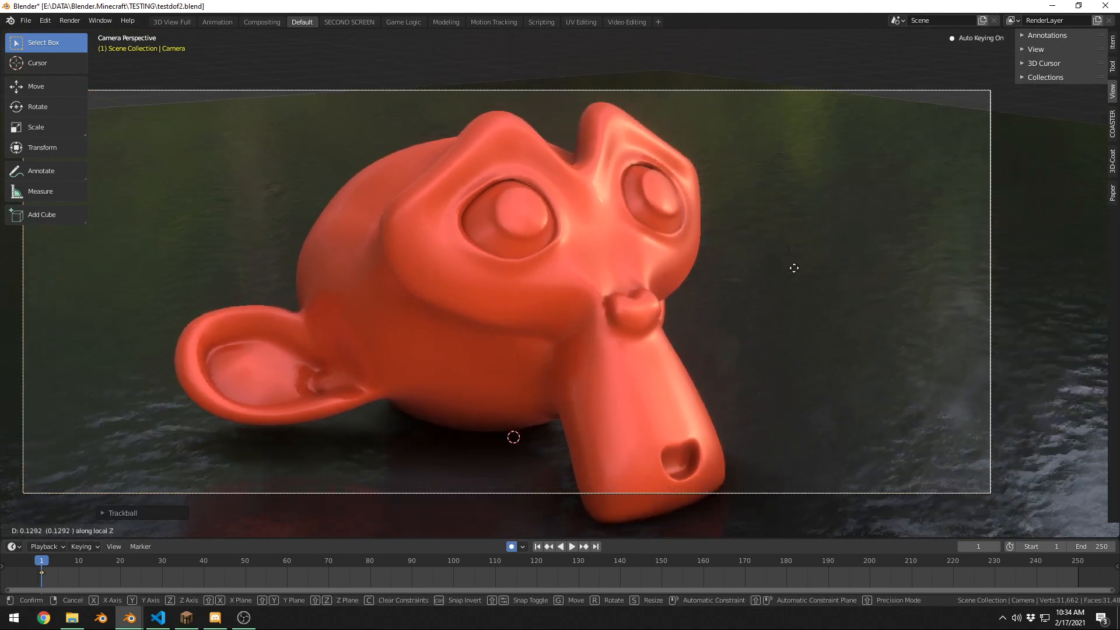
left_click(790, 301)
Realign the camera to a lower, more distant view of the monkey head and adjust its position.
key("KP_0")
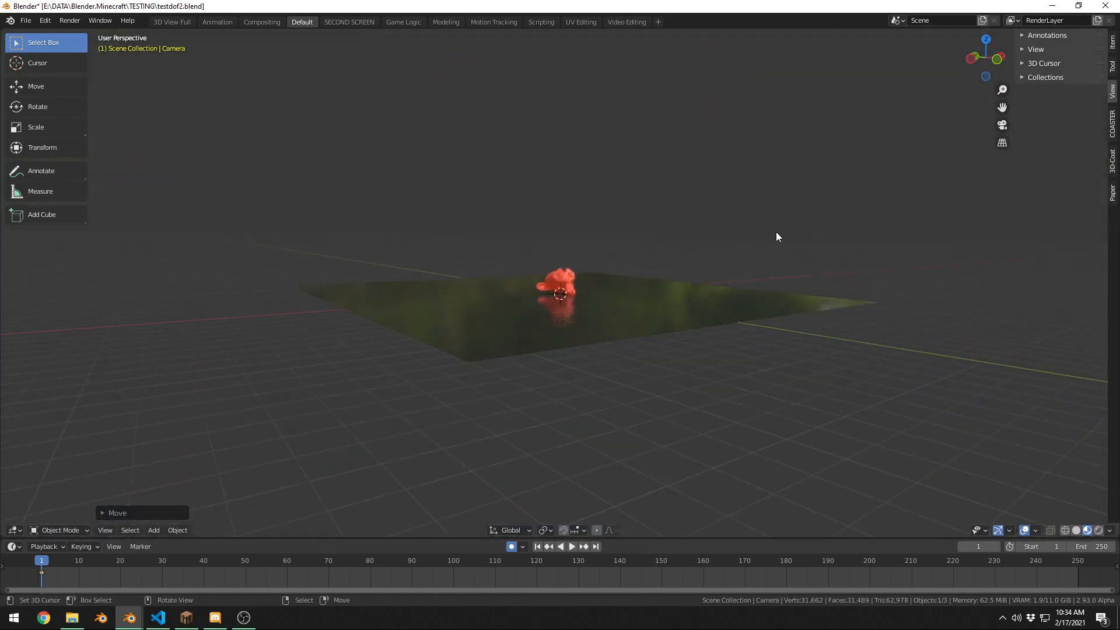
key("KP_0")
key("g")
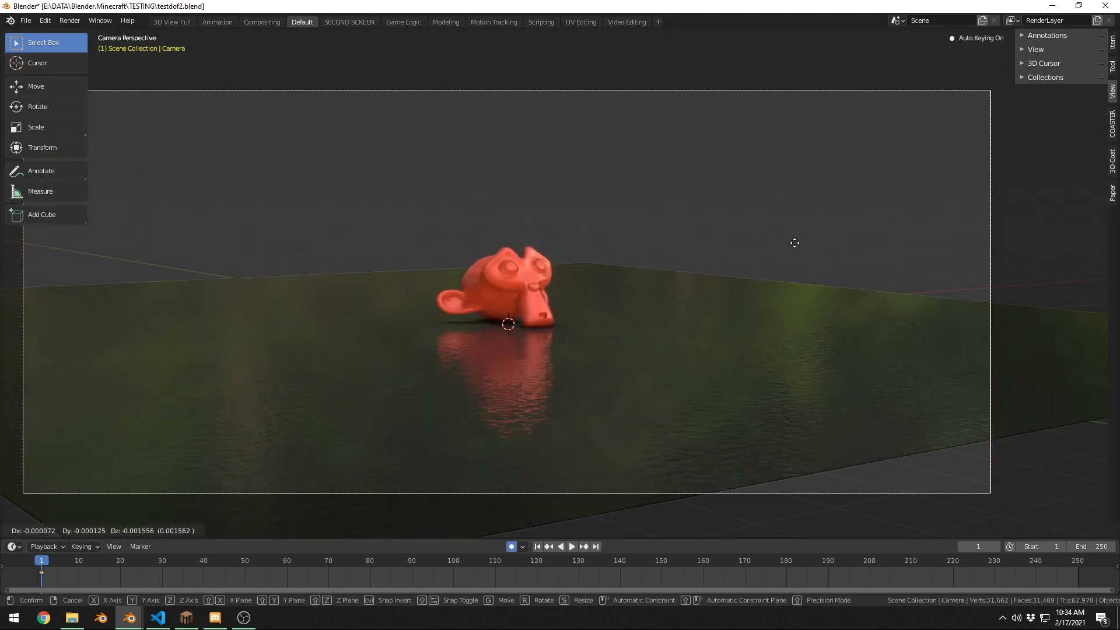
left_click(708, 374)
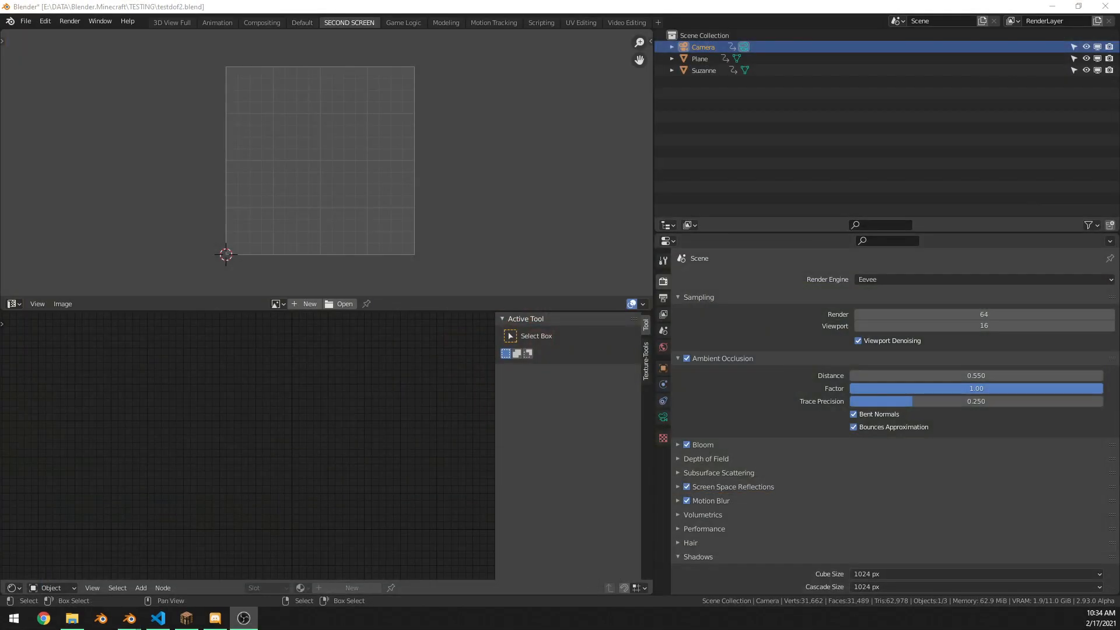
Open the camera's data settings, and pull the camera back along its local Z axis until the whole head is framed.
left_click(663, 298)
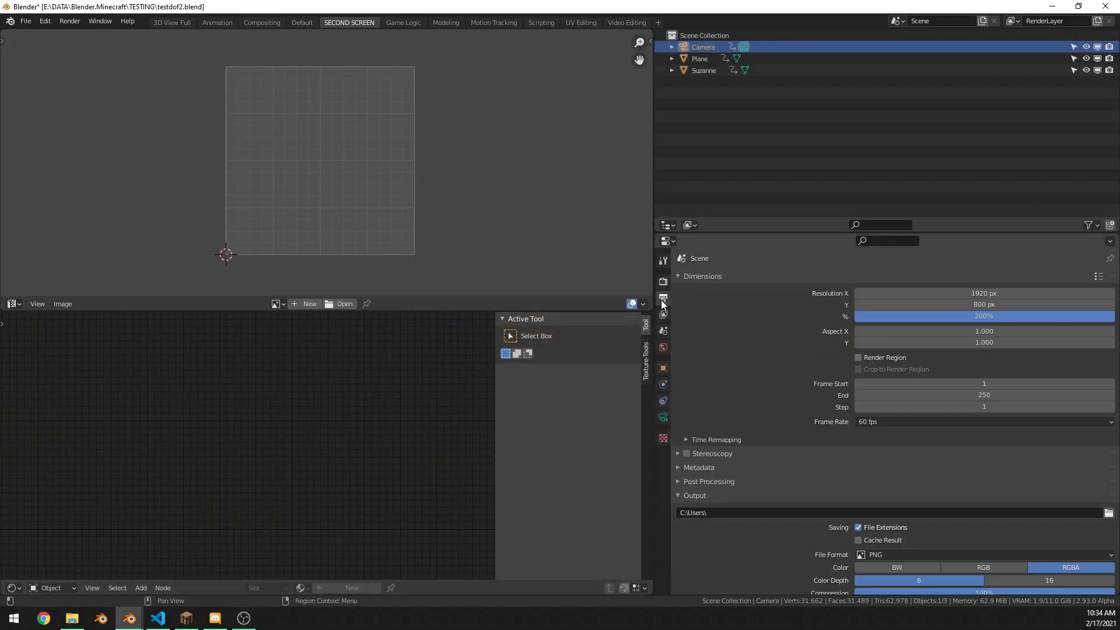
left_click(663, 416)
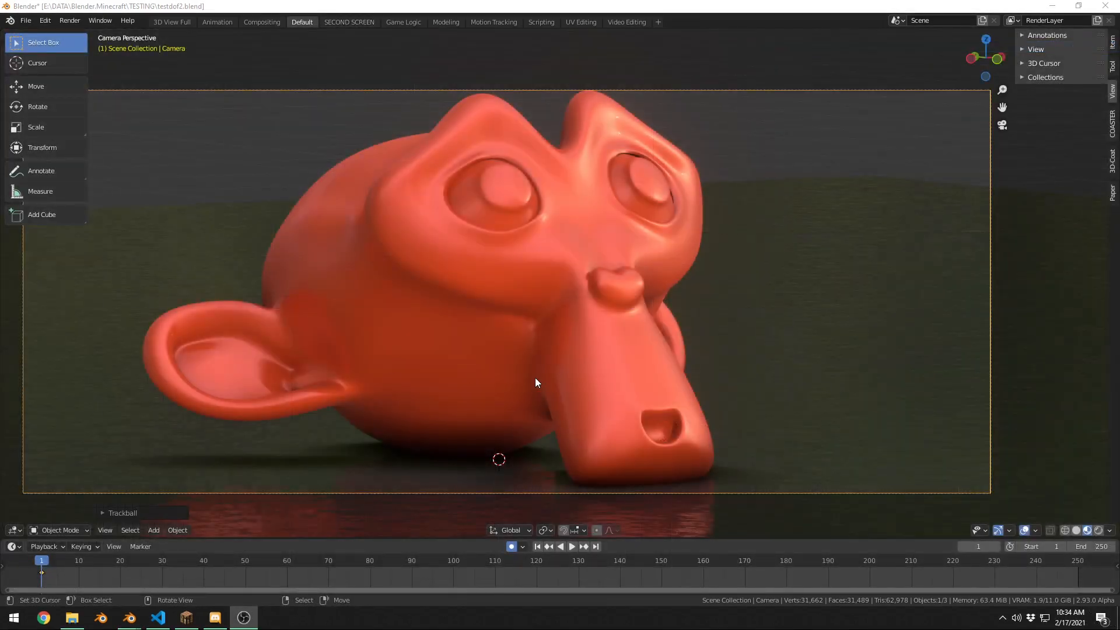
key("KP_0")
key("KP_0")
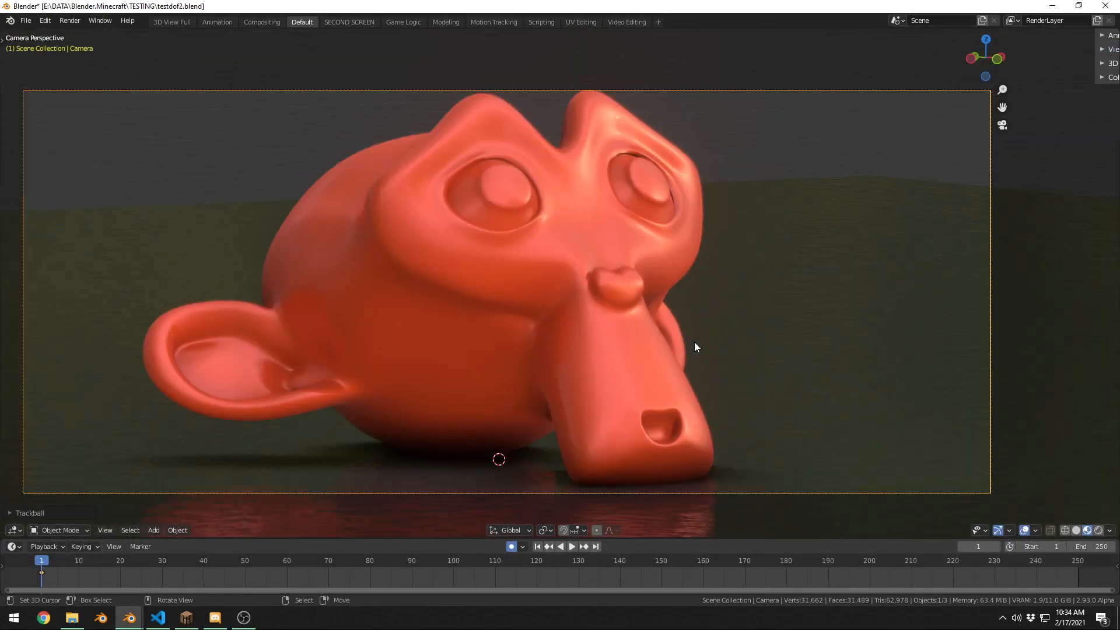
key("ctrl+s")
key("g")
key("z")
key("z")
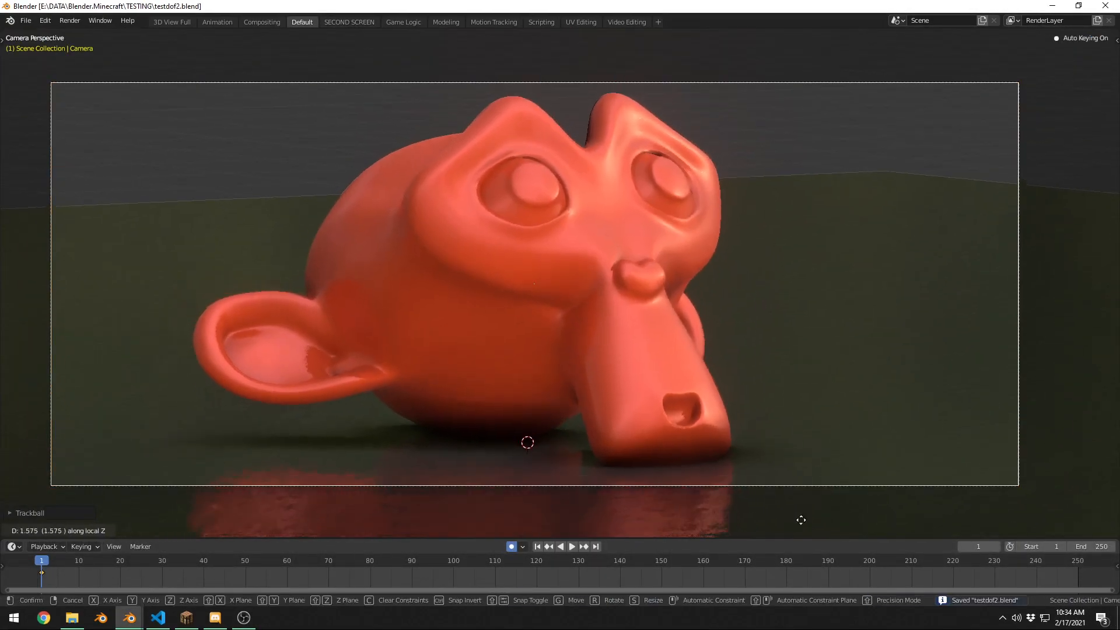
left_click(817, 271)
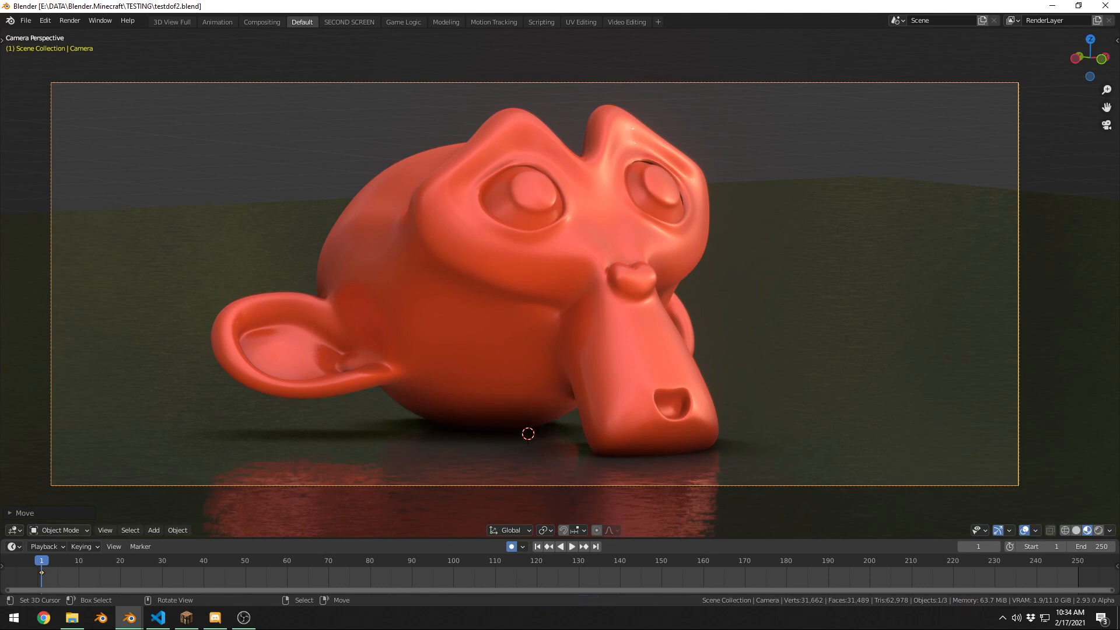
Deselect all objects and save the scene.
middle_click_drag(540, 591, 550, 592)
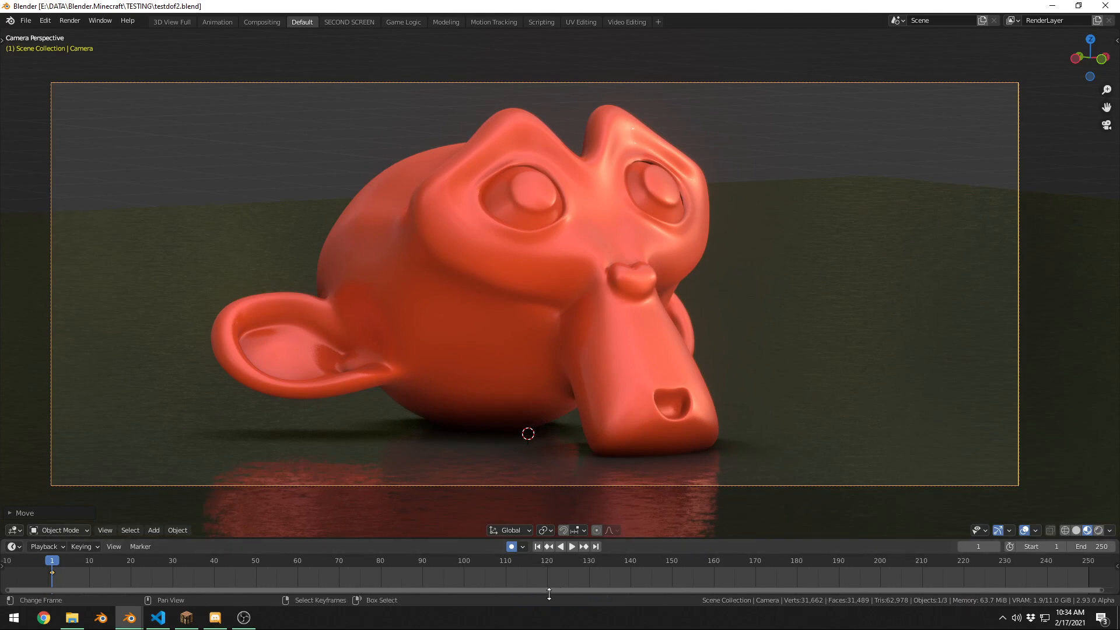
key("ctrl+s")
key("alt+a")
key("ctrl+s")
Enter Edit Mode on the floor plane and subdivide it into 16 faces.
right_click(814, 310)
key("Tab")
scroll(840, 198, "down", 8)
middle_click_drag(881, 253, 710, 260)
scroll(700, 175, "up", 5)
right_click(698, 165)
left_click(698, 164)
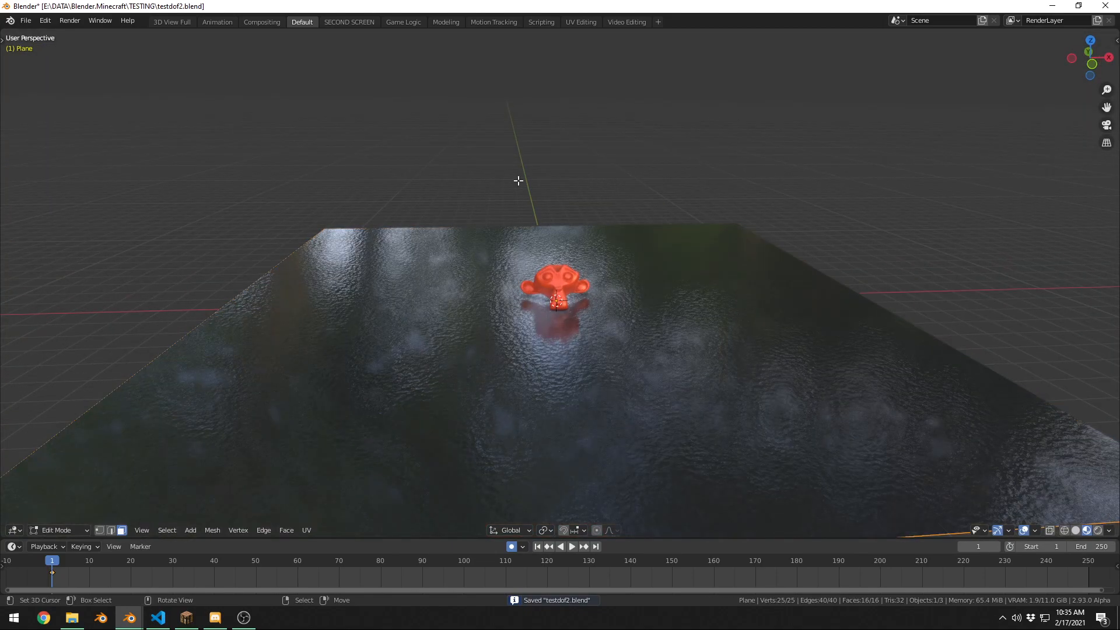
Show the scene in wireframe and subdivide the floor plane three more times, to 1,024 faces.
key("z")
left_click(573, 174)
right_click(713, 184)
left_click(713, 184)
right_click(713, 184)
left_click(713, 185)
right_click(714, 184)
left_click(713, 185)
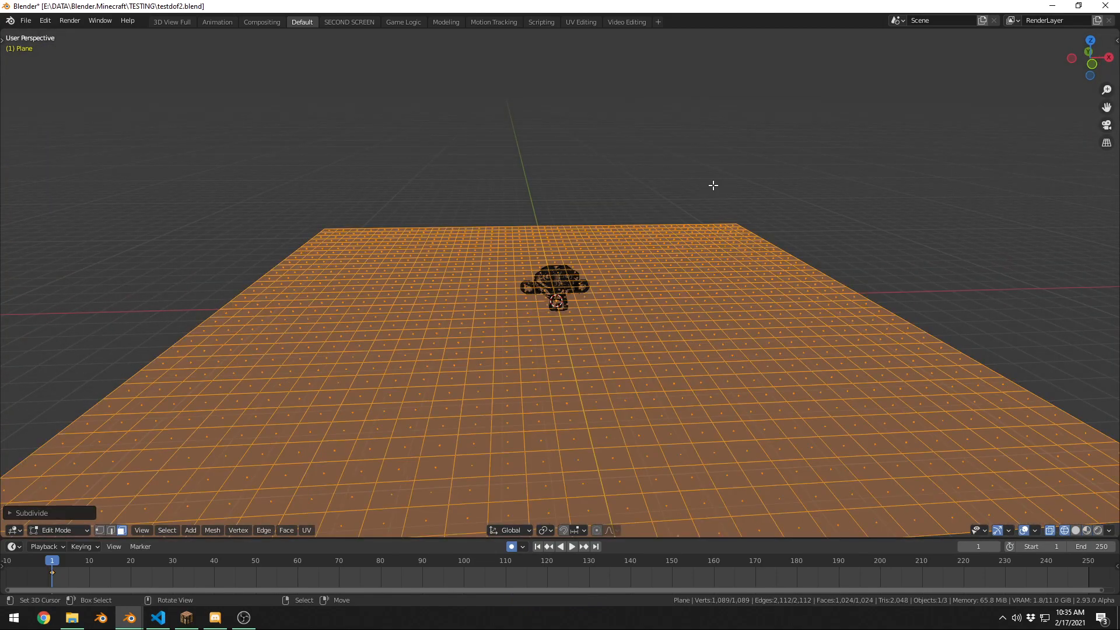
Restore the material preview shading and return the floor plane to Object Mode.
key("z")
key("Tab")
middle_click_drag(713, 283, 764, 263)
key("Tab")
middle_click_drag(748, 154, 737, 250)
scroll(737, 250, "up", 3)
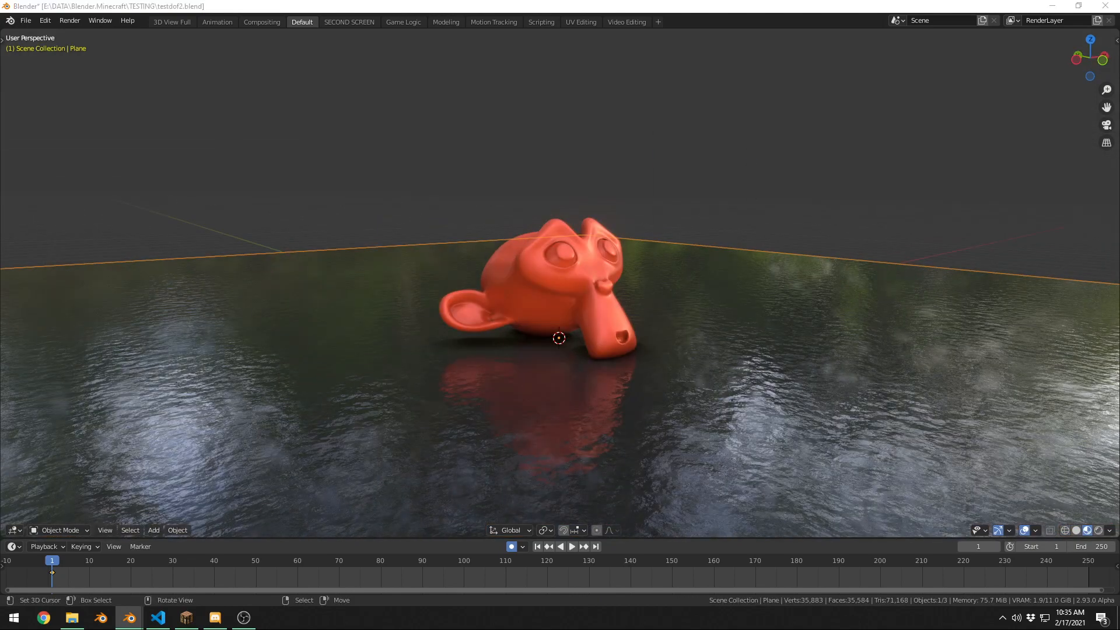
Add a Displace modifier to the floor plane with a new Clouds texture of size 0.61 and depth 24.
key("ctrl+Page_Down")
left_click(796, 280)
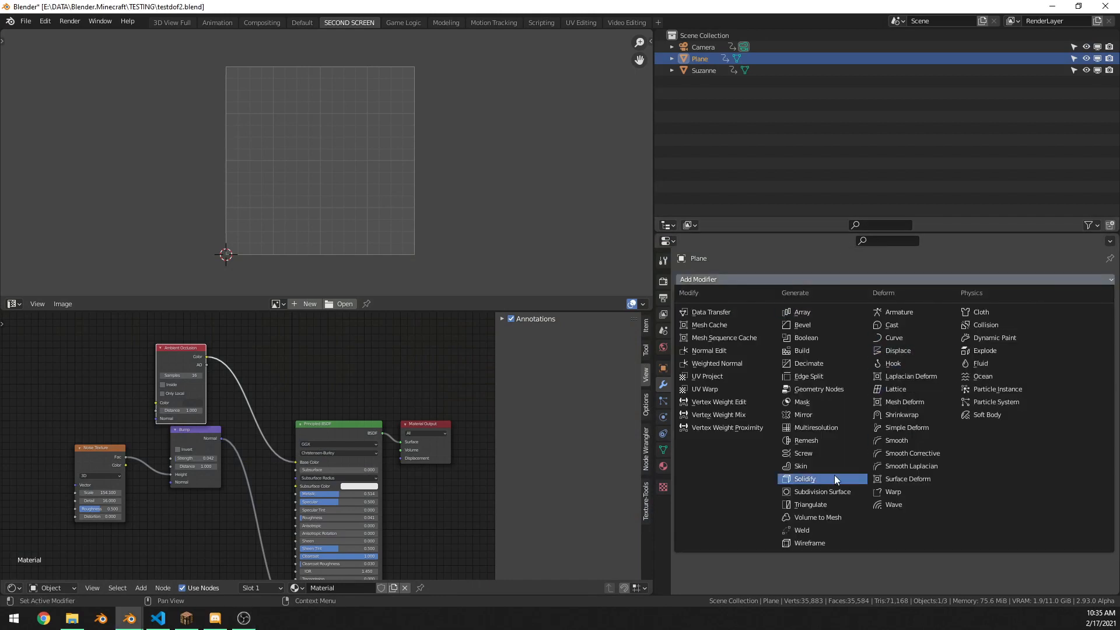
left_click(921, 351)
left_click(900, 322)
left_click(1107, 317)
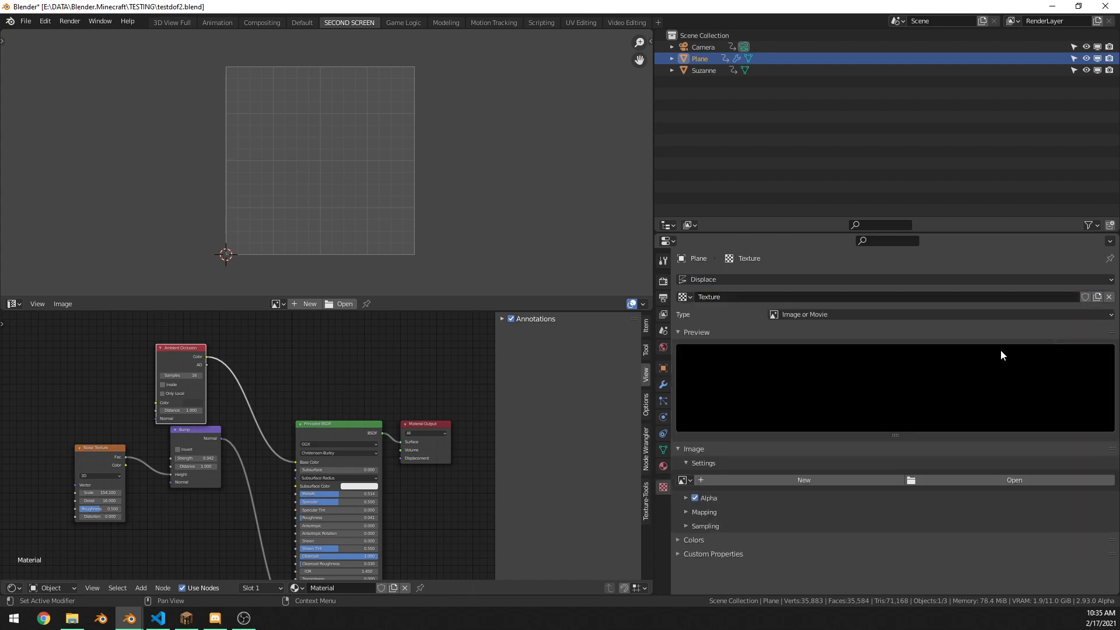
left_click(915, 314)
left_click(845, 352)
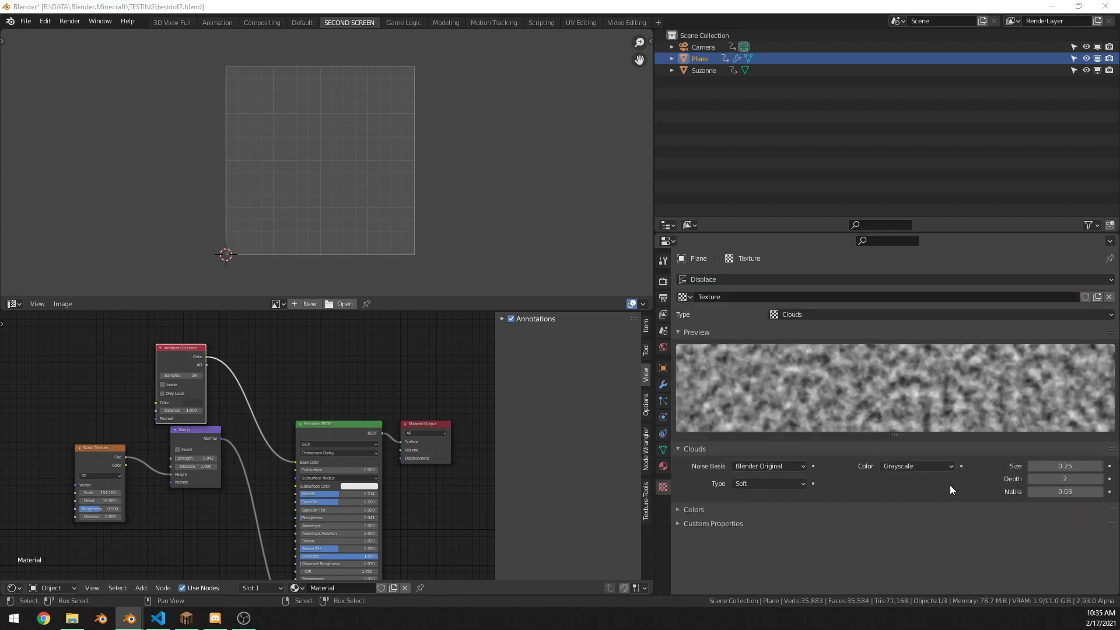
left_click_drag(1063, 469, 1097, 479)
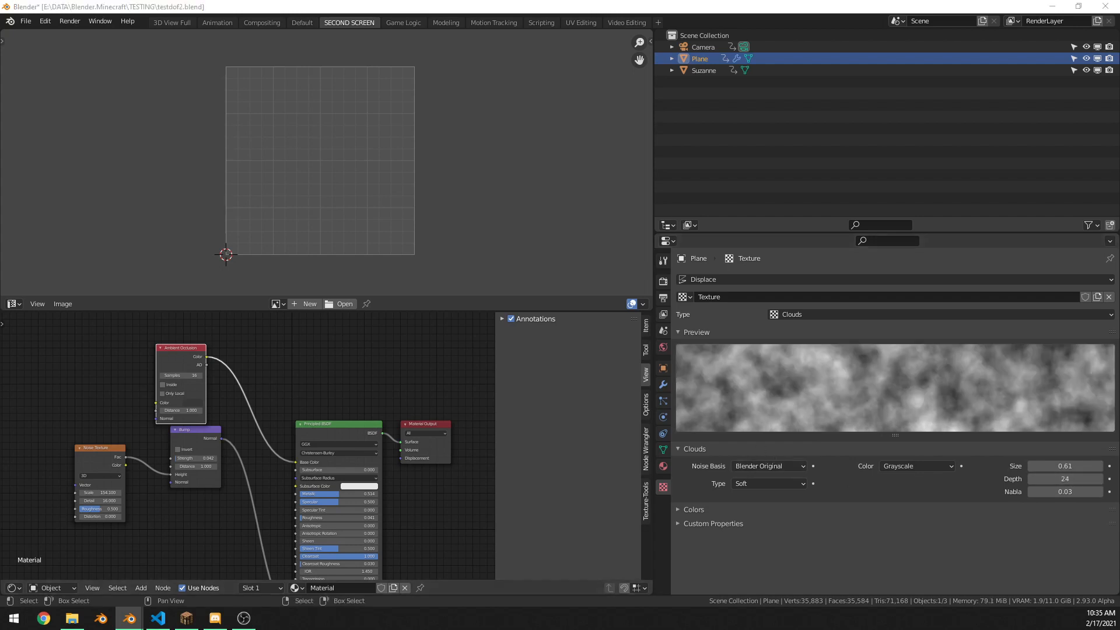
Set the floor's Displace modifier strength to 0.100.
left_click(663, 383)
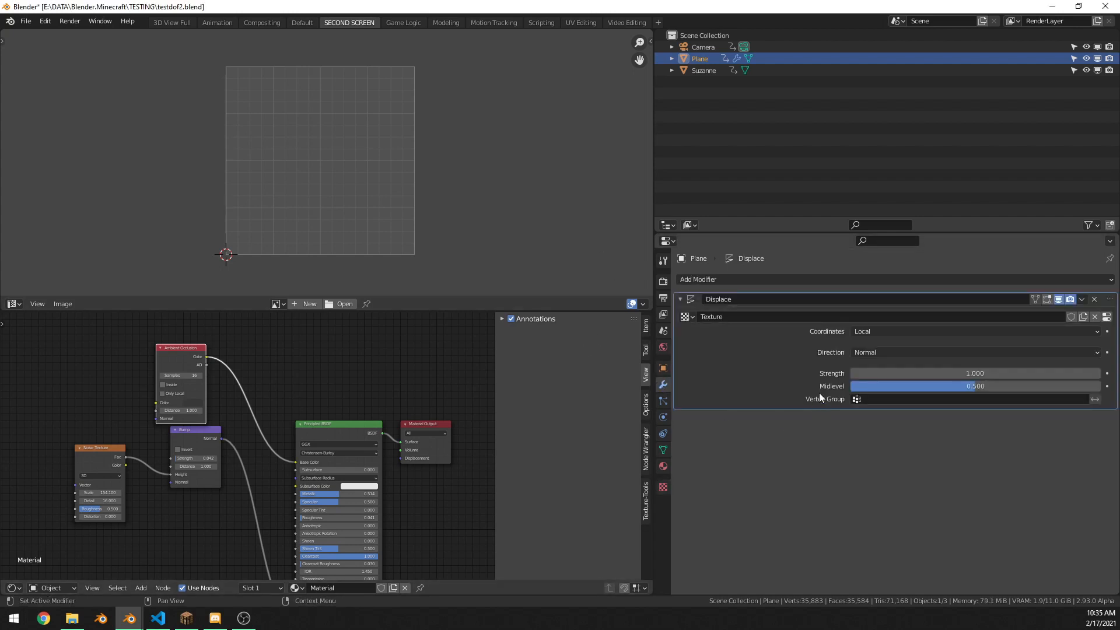
left_click(858, 373)
left_click(853, 375)
type("0.3")
key("Return")
left_click(853, 374)
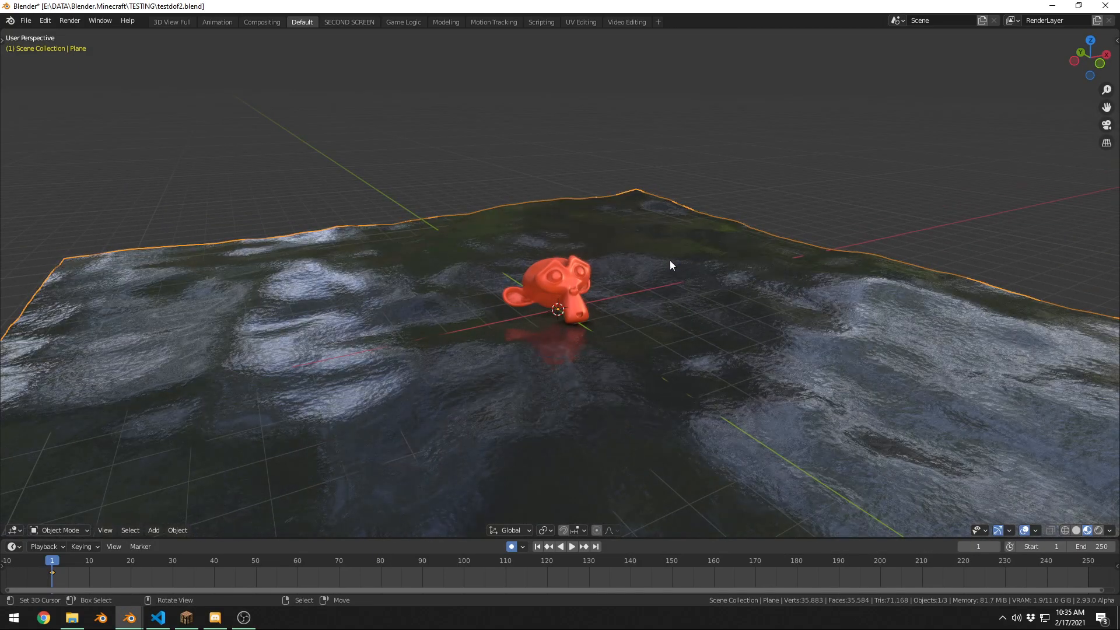
Add a Subdivision modifier with viewport level 1 to the floor plane, save the file, and deselect it.
key("ctrl+1")
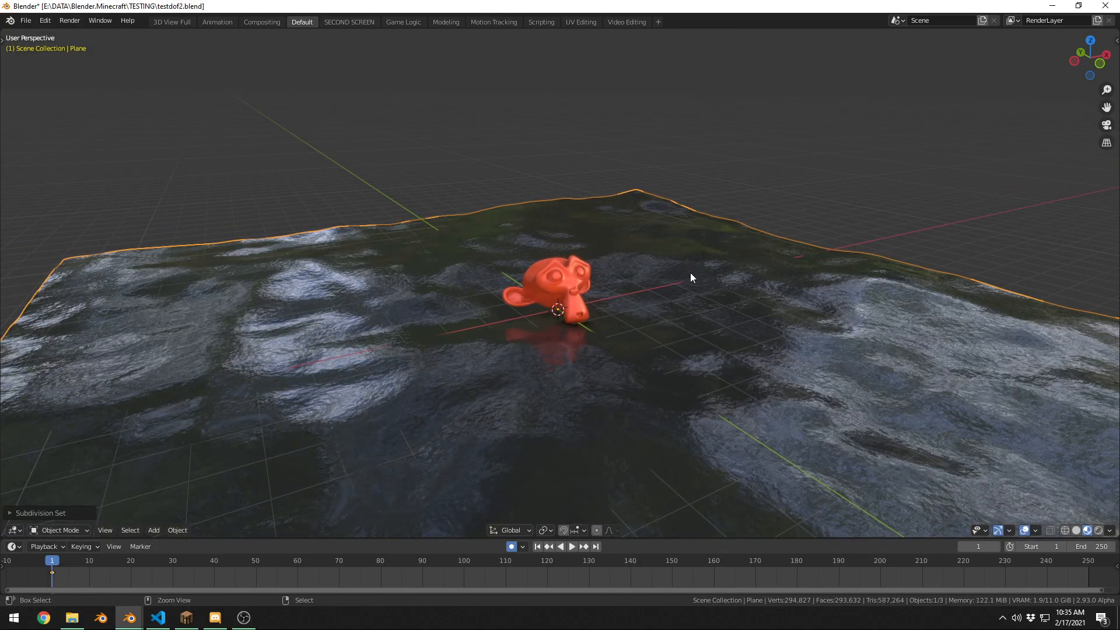
middle_click_drag(690, 278, 712, 258)
key("ctrl+s")
scroll(727, 271, "down", 5)
key("alt+a")
Rotate and move the monkey head so it rests against the uneven surface of the displaced floor.
scroll(797, 275, "up", 5)
scroll(712, 258, "up", 3)
right_click(612, 194)
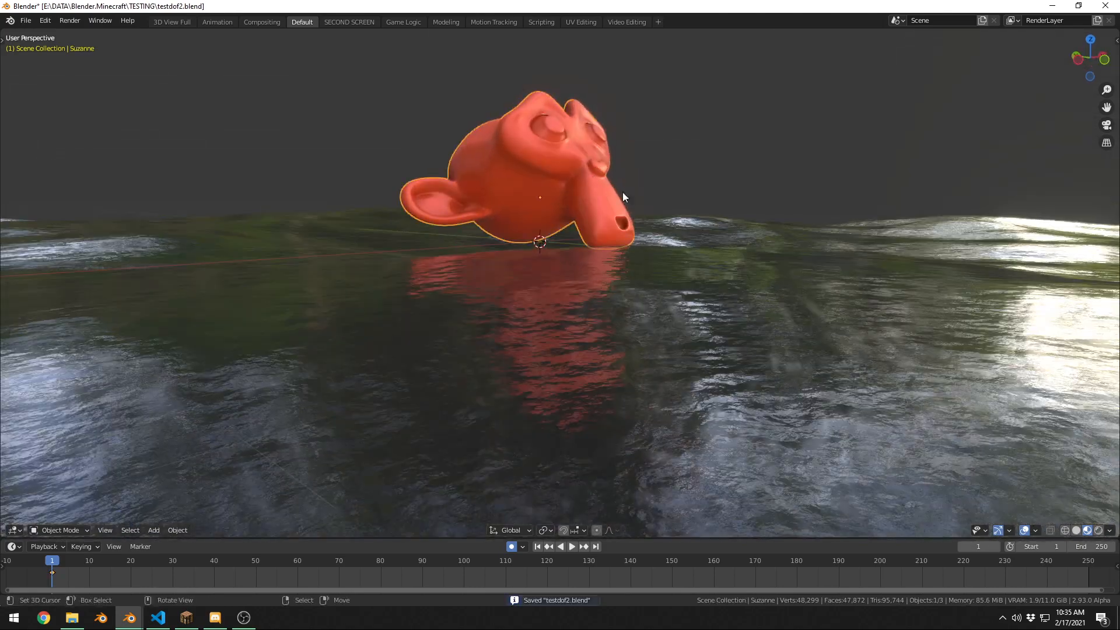
middle_click_drag(623, 194, 828, 295)
scroll(860, 267, "up", 3)
key("r")
left_click(880, 228)
key("g")
left_click(875, 239)
key("r")
left_click(875, 243)
key("g")
left_click(875, 245)
Check the monkey's placement on the floor with overlays hidden and nothing selected, and save the file.
key("alt+shift+z")
key("alt+a")
scroll(828, 295, "down", 11)
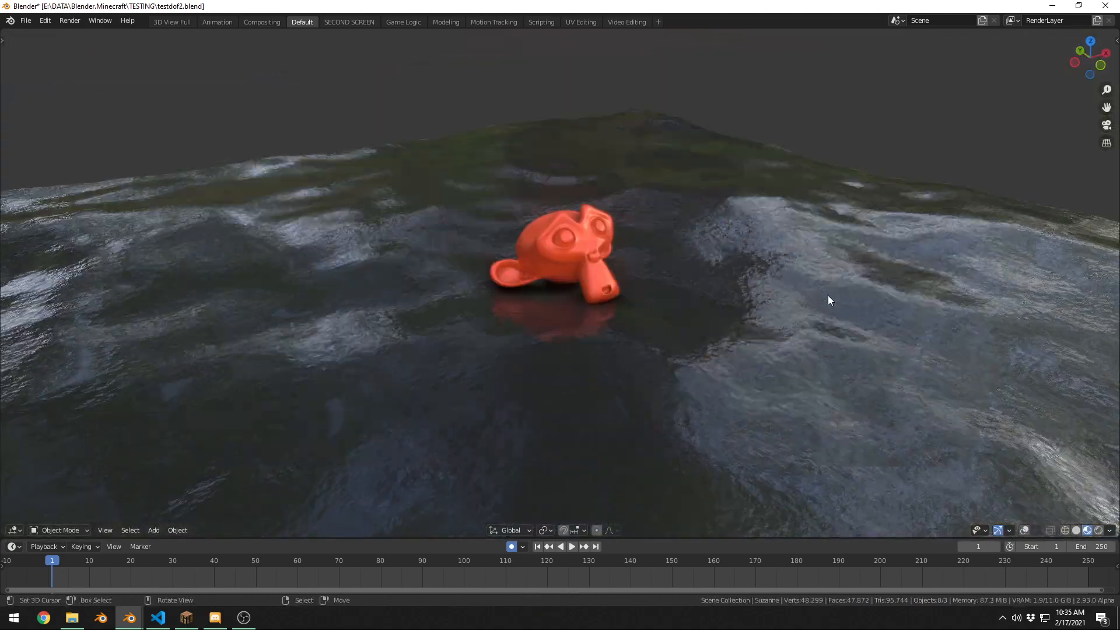
scroll(636, 391, "up", 4)
middle_click_drag(636, 391, 668, 317)
key("ctrl+s")
Select the floor plane and bring up its modifier settings in the SECOND SCREEN workspace.
right_click(759, 226)
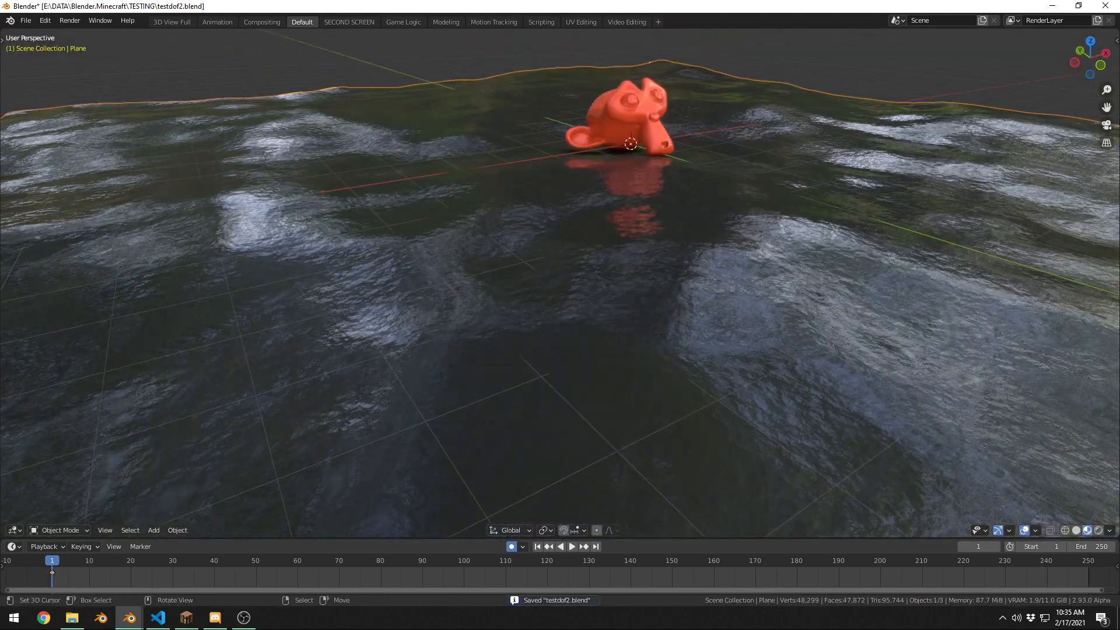
key("ctrl+Page_Down")
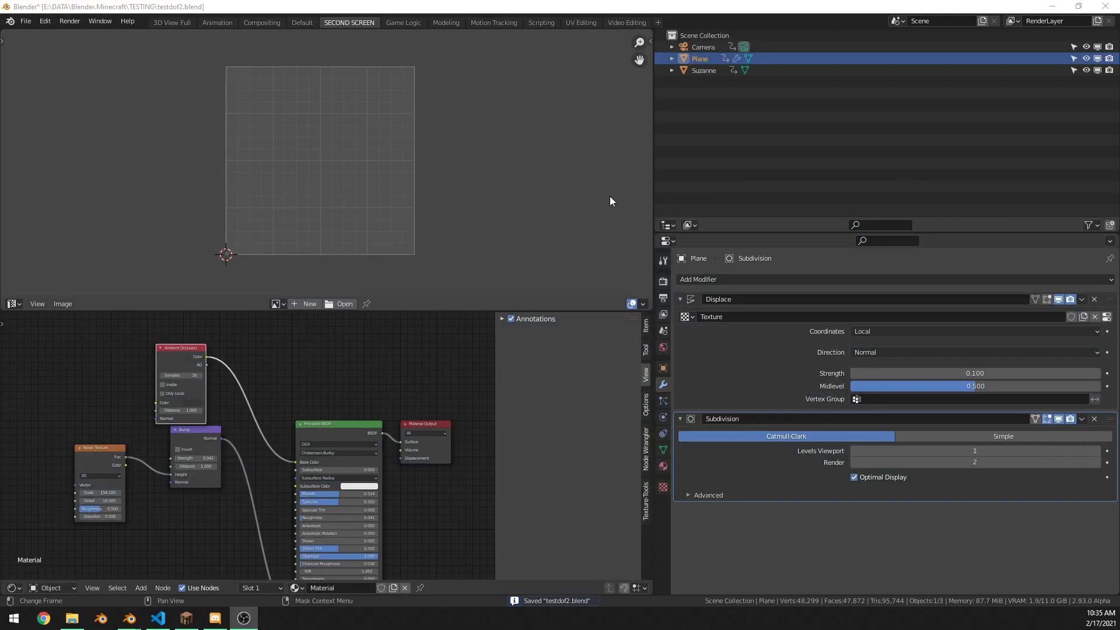
left_click(749, 279)
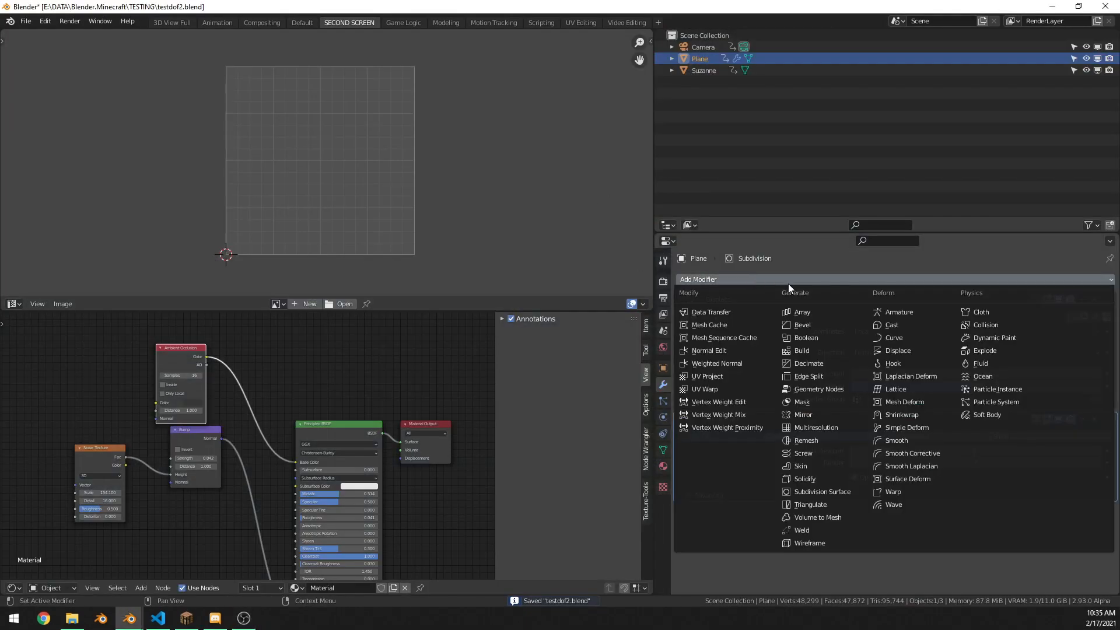
left_click(817, 363)
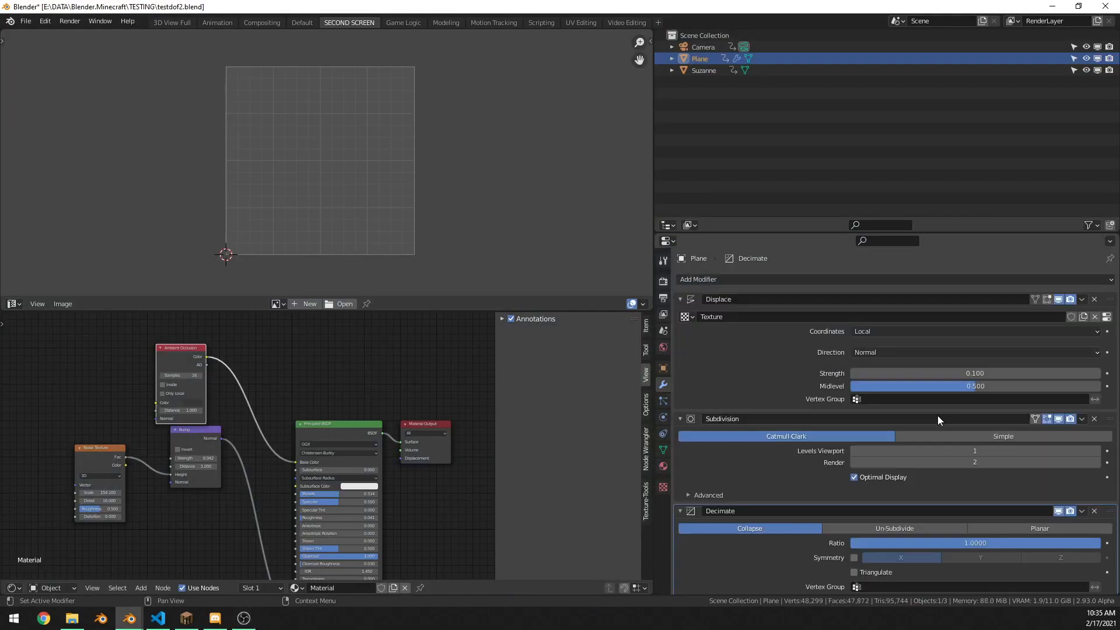
left_click(1095, 511)
Add a second Displace modifier to the floor plane with a new Clouds texture, and set the texture's size to 0.01.
left_click(1039, 283)
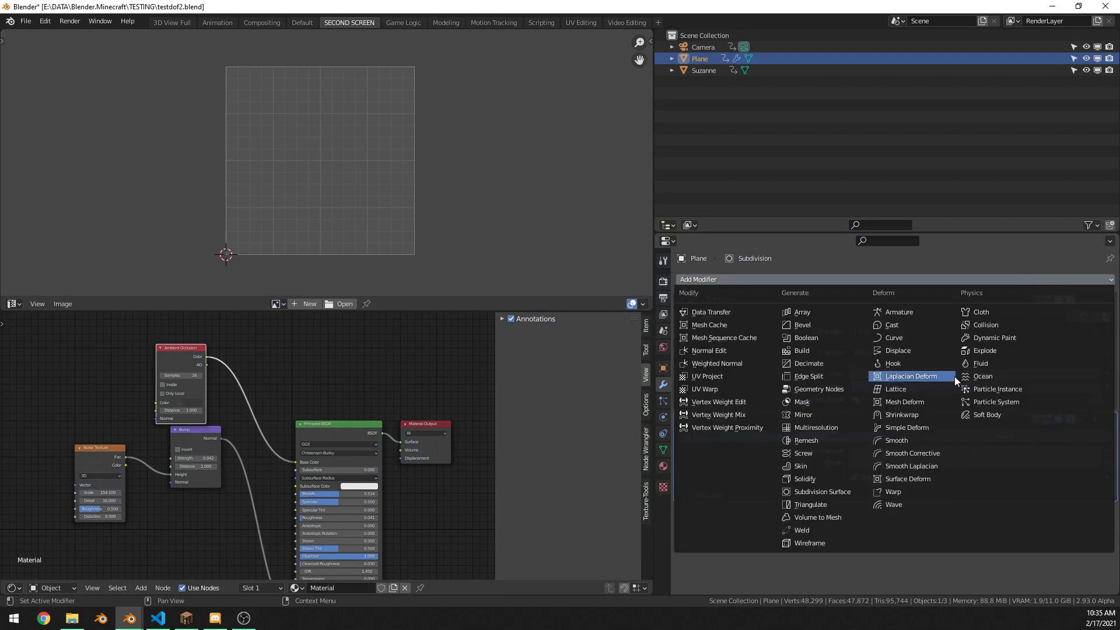
left_click(885, 351)
left_click(904, 528)
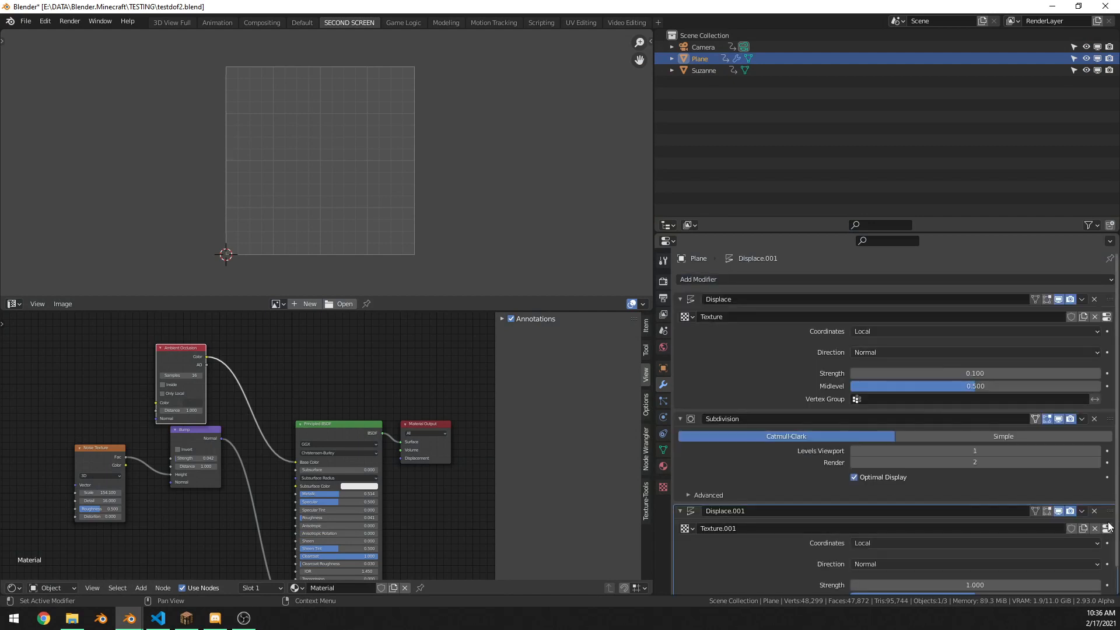
left_click(1106, 528)
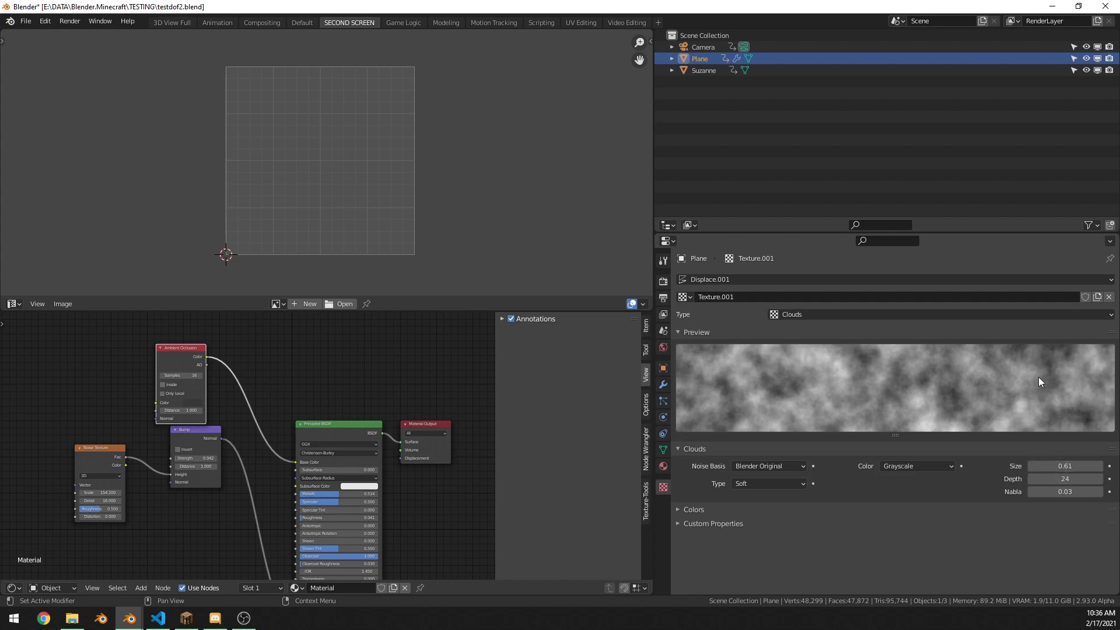
left_click_drag(1059, 469, 1025, 469)
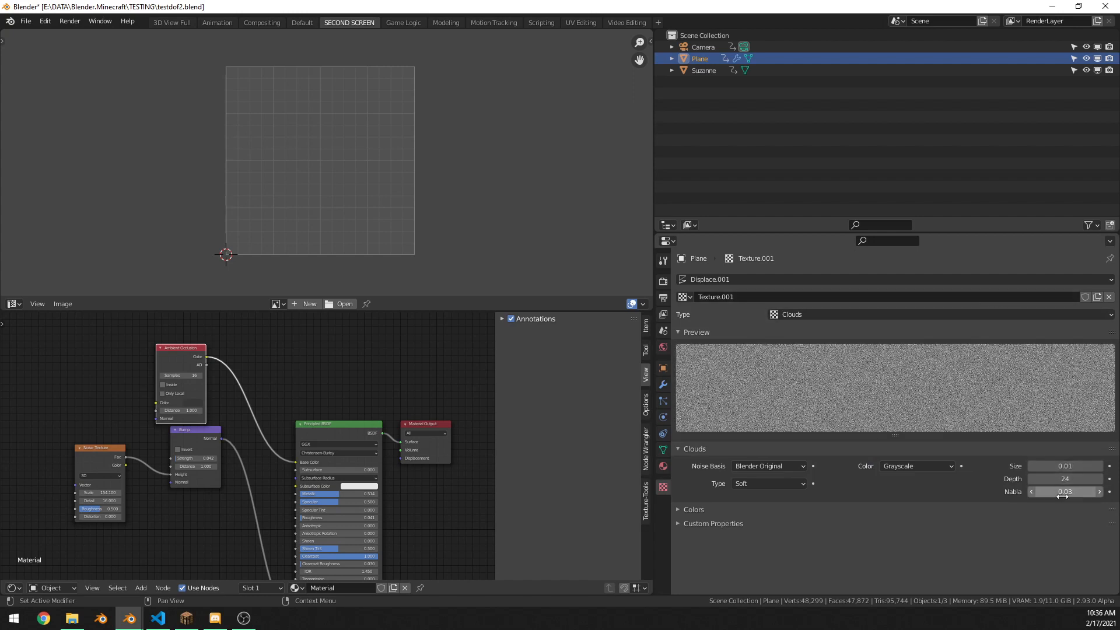
Set the second Displace modifier's strength to 0.01 and save the file.
left_click(663, 385)
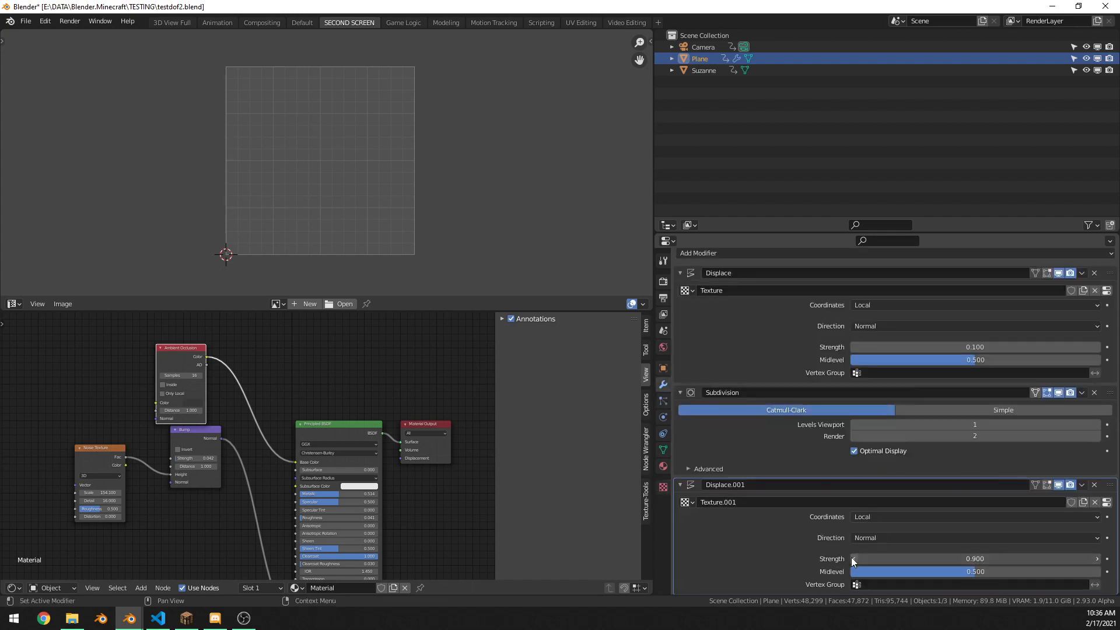
left_click(852, 562)
left_click(852, 562)
left_click(852, 562)
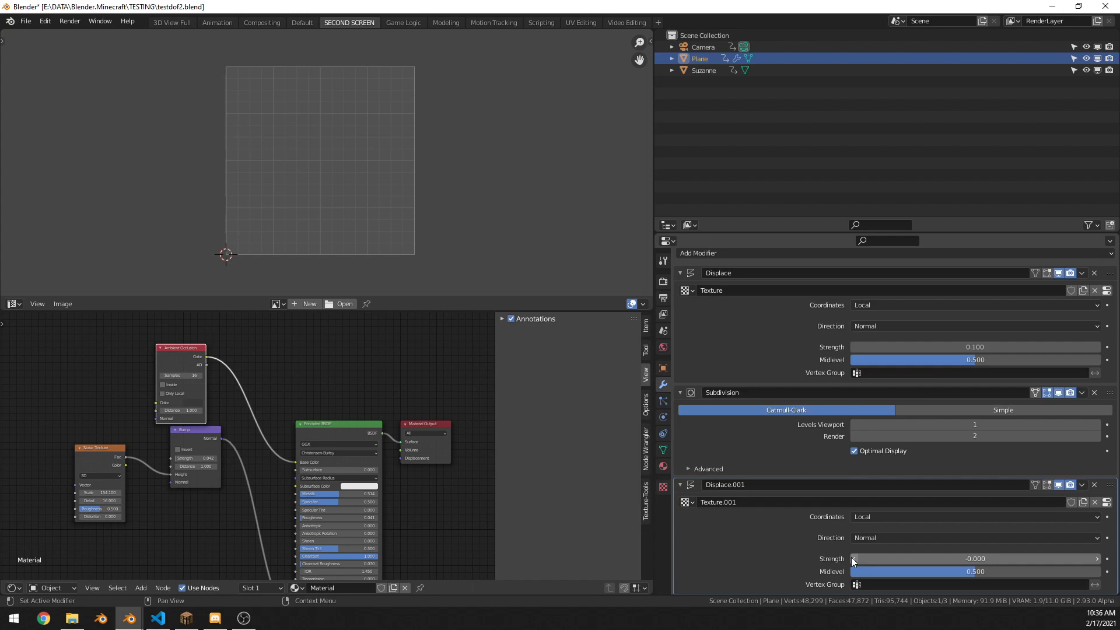
left_click(971, 557)
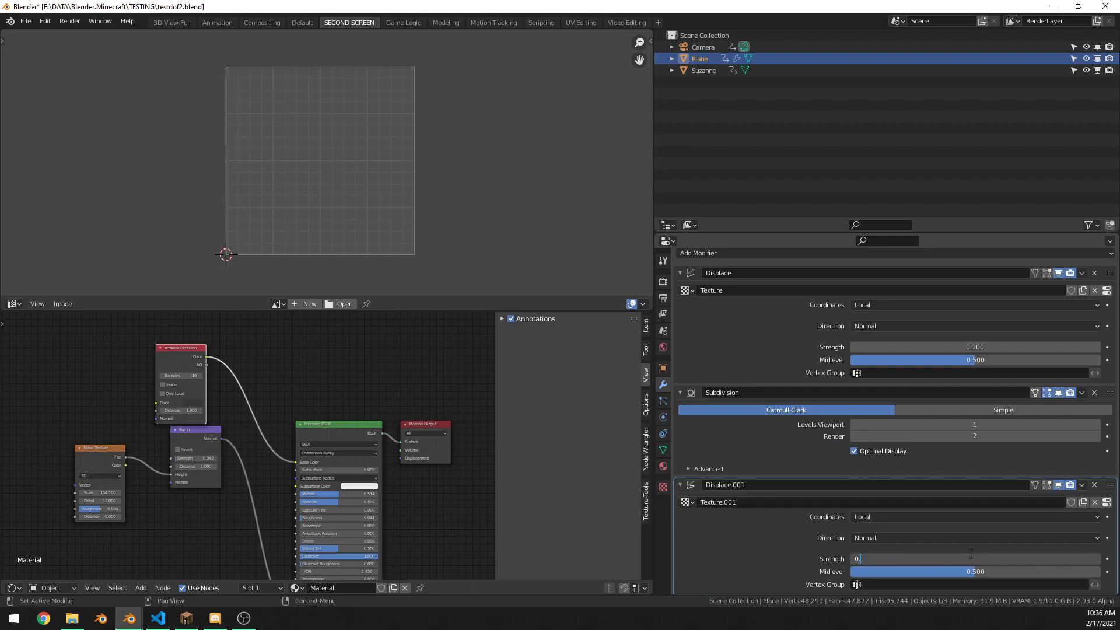
key("Return")
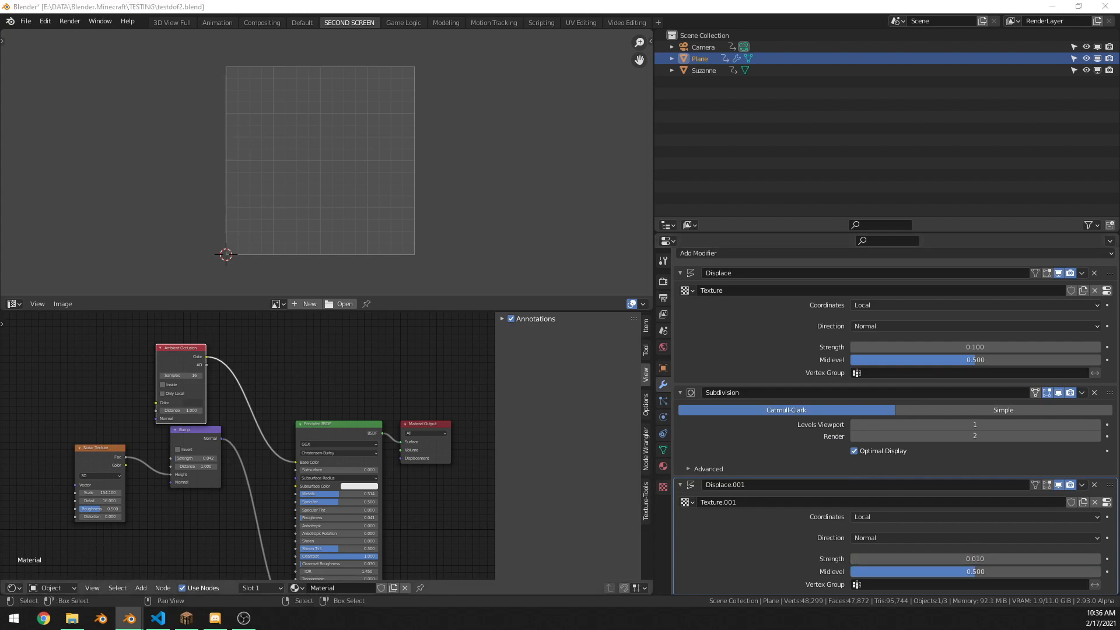
key("ctrl+s")
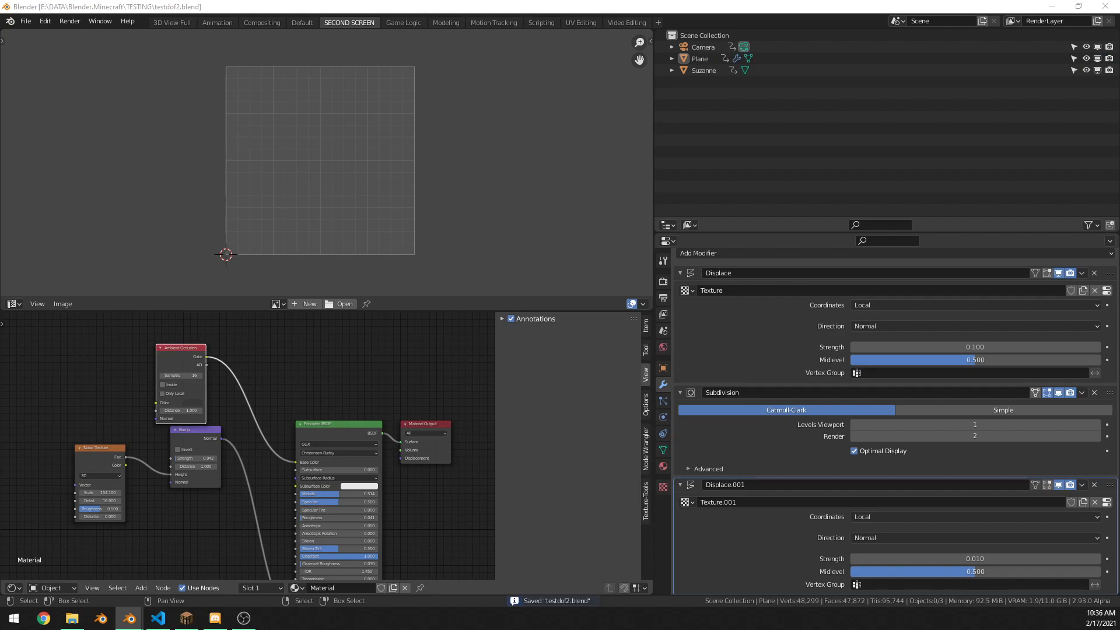
Inspect the finely displaced floor in the Default workspace, through the camera and from around the monkey head, and save the file.
key("ctrl+Page_Up")
mouse_move(620, 285)
middle_mouse_down()
mouse_move(698, 255)
mouse_move(692, 281)
mouse_move(603, 286)
middle_mouse_up()
scroll(604, 286, "up", 2)
key("KP_0")
scroll(770, 347, "up", 2)
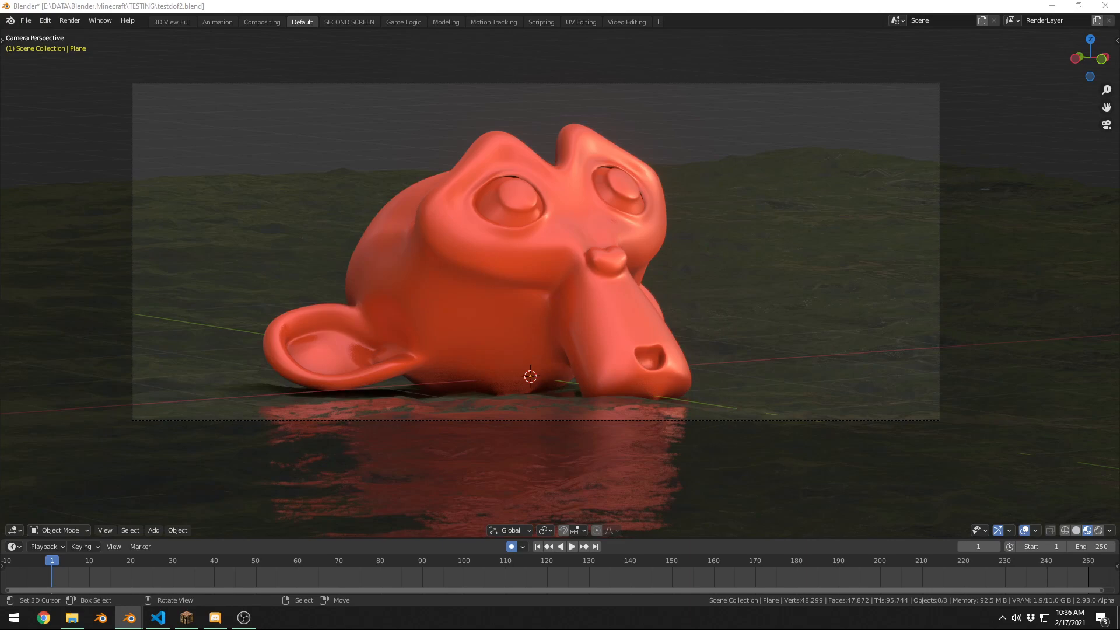
key("KP_0")
scroll(736, 398, "up", 4)
key("ctrl+s")
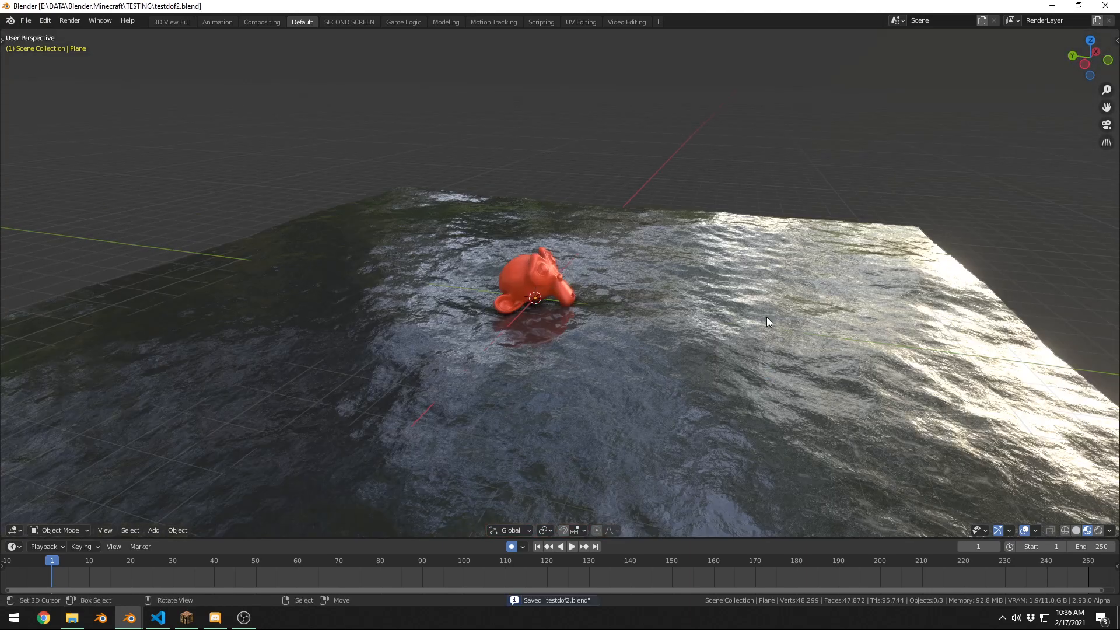
middle_click_drag(767, 317, 676, 346)
Select the floor plane and show its material nodes in a maximized Shader Editor.
left_click(710, 339)
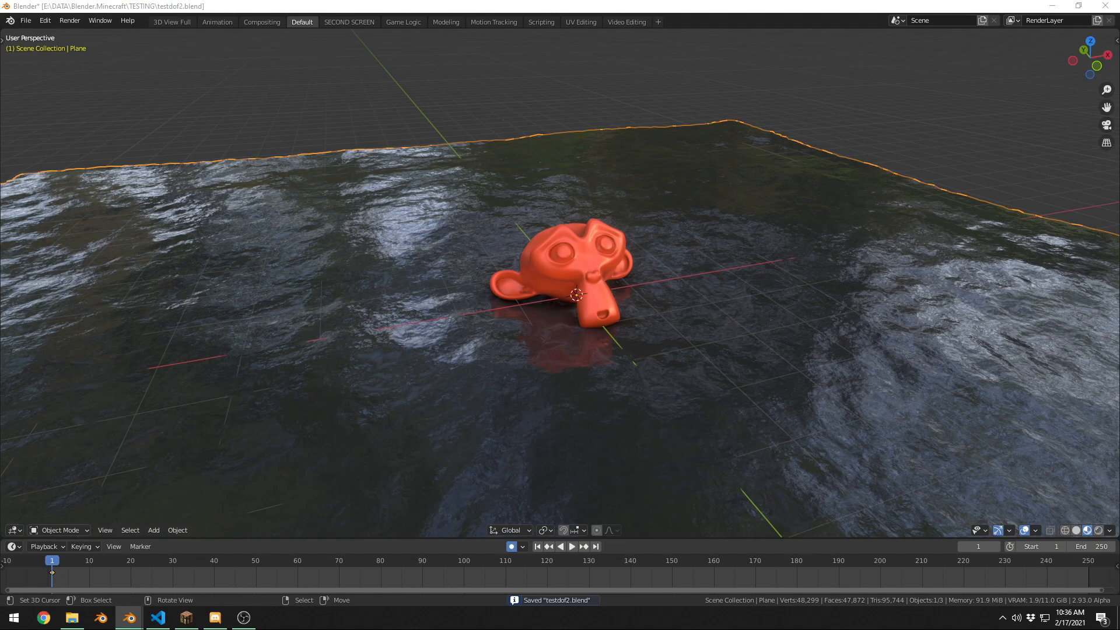
key("shift+F3")
key("ctrl+space")
key("shift+a")
type("br")
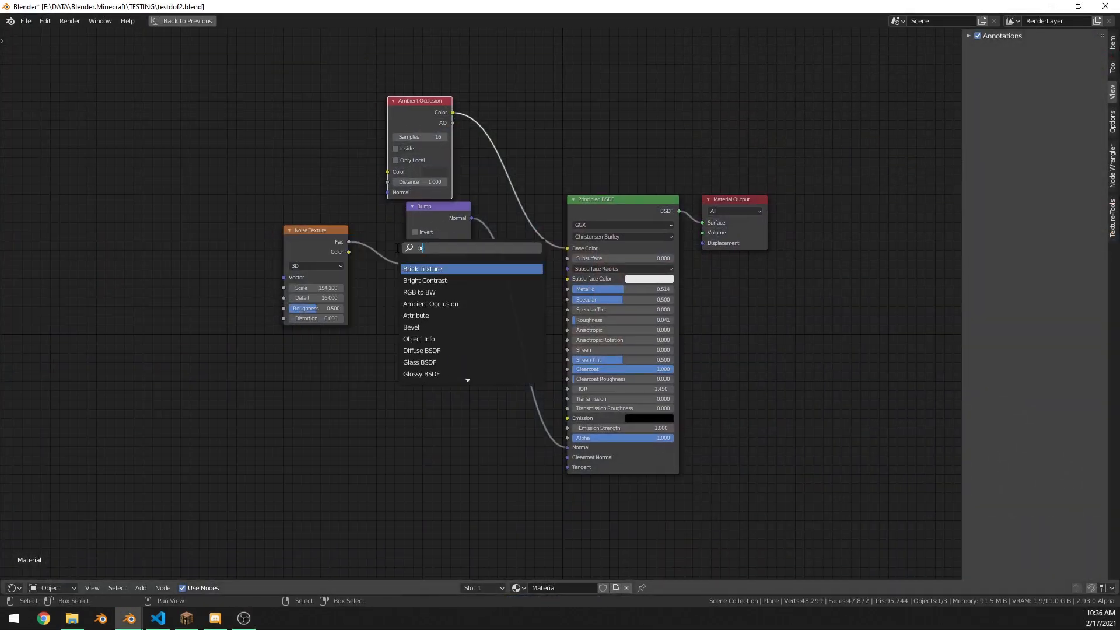
type("ig")
key("Return")
key("ctrl+z")
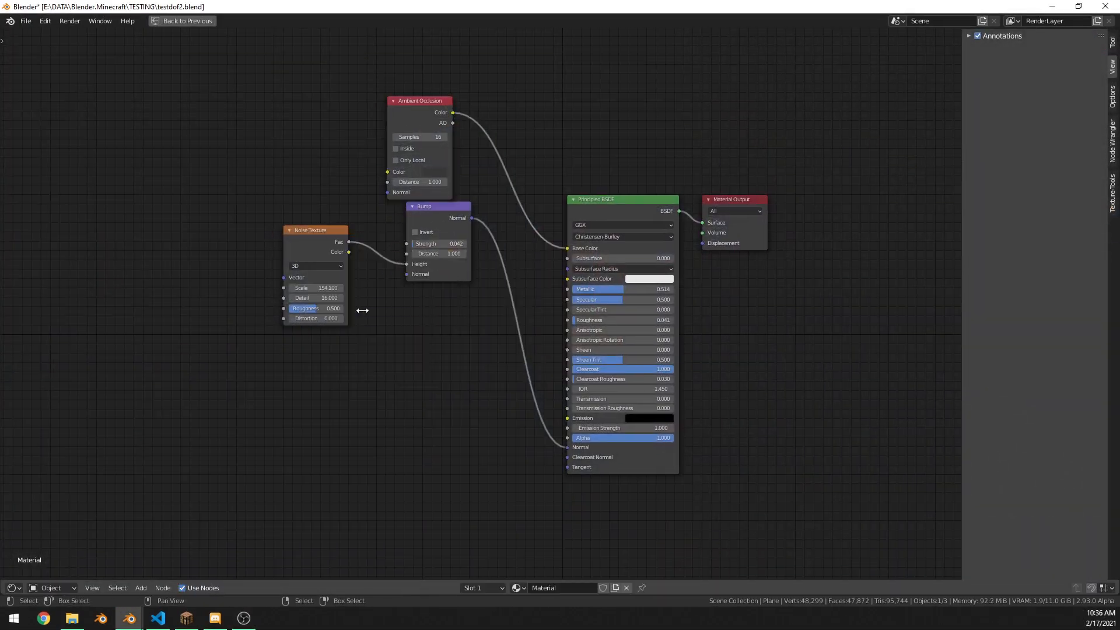
Add a Brick Texture node to the floor material and place it below the Noise Texture node.
key("shift+a")
type("brick")
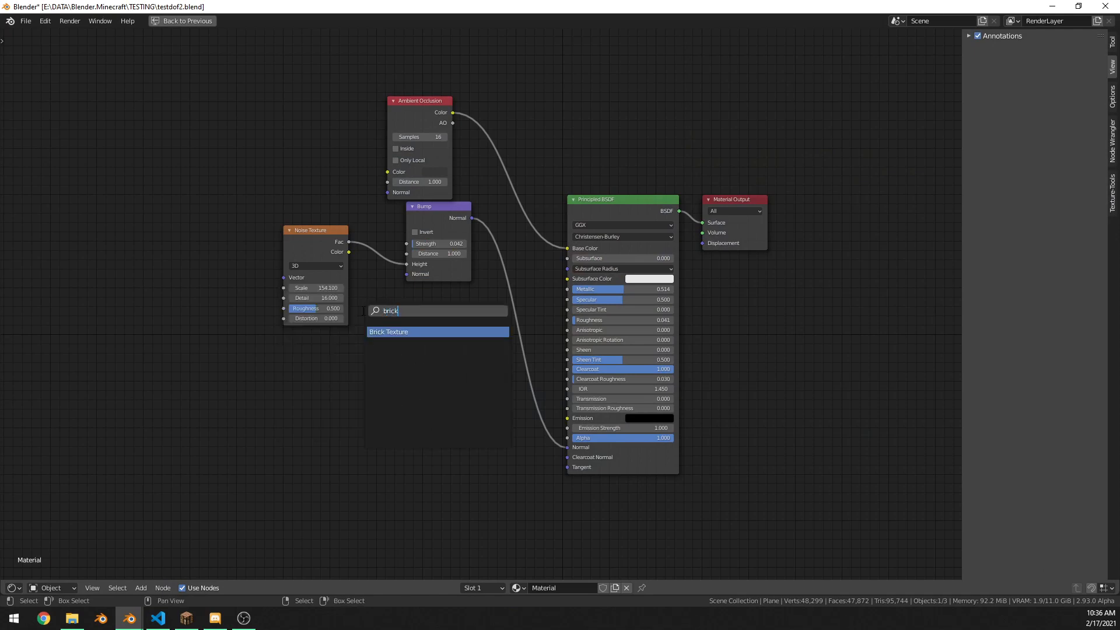
key("Return")
left_click(362, 310)
scroll(374, 333, "up", 6)
middle_click_drag(470, 378, 380, 285)
scroll(380, 285, "down", 2)
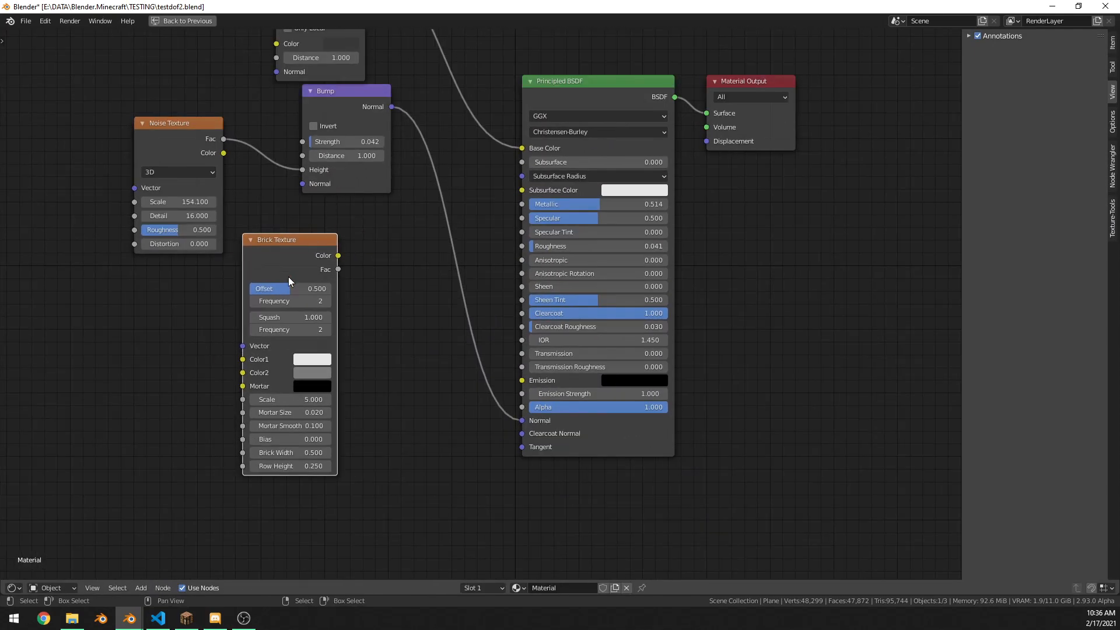
left_click_drag(288, 276, 133, 306)
Insert a Math node set to Add between the Noise Texture and Bump nodes, and link the Brick Texture's Color to its second value.
key("shift+a")
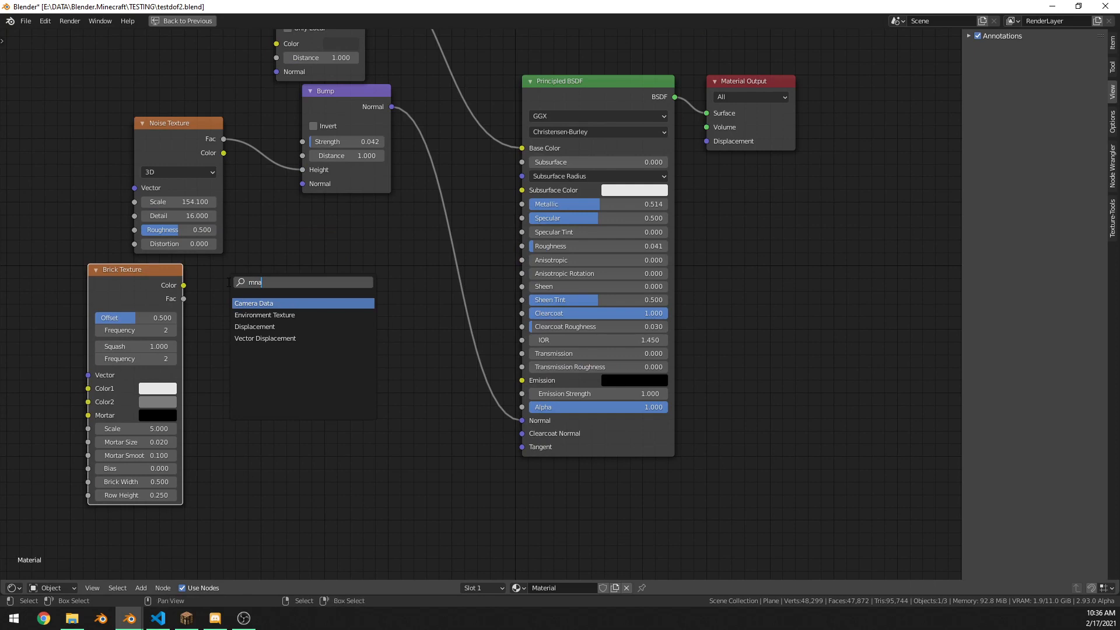
key("ctrl+a")
type("math")
key("Return")
left_click(257, 128)
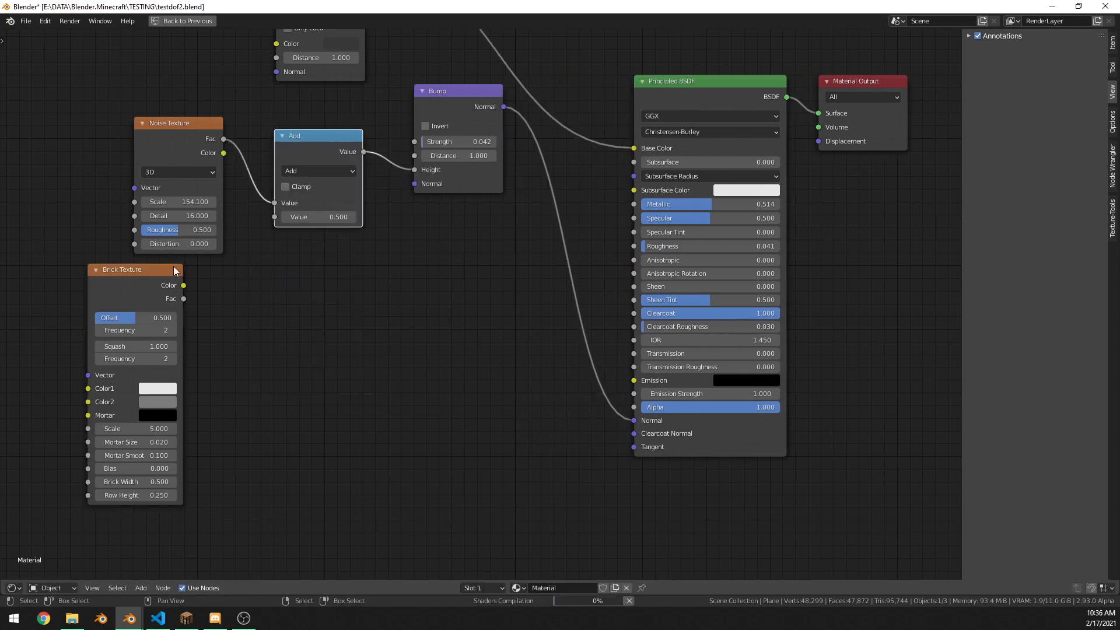
left_click_drag(183, 285, 284, 246)
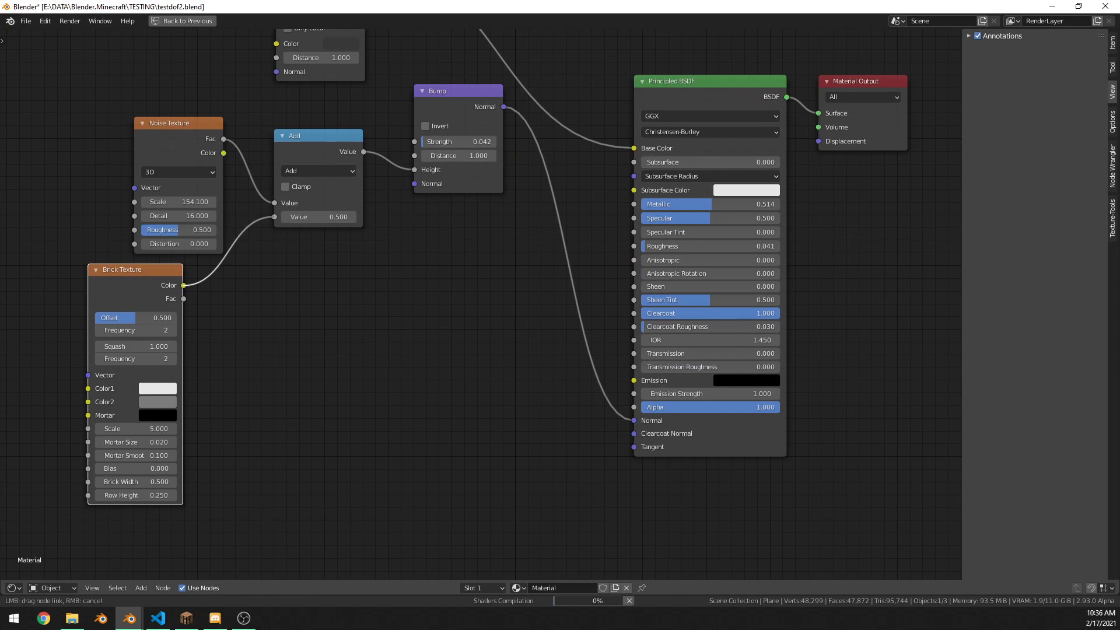
left_click_drag(275, 218, 275, 217)
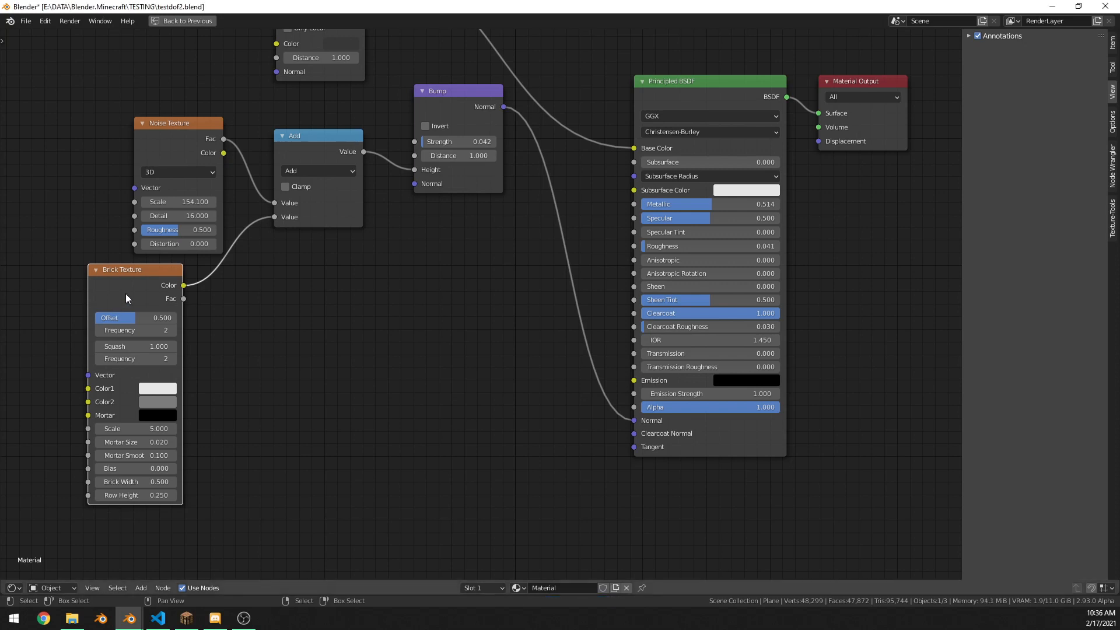
Preview the Brick Texture's Color and Fac outputs in turn, and save the file.
key("Home")
left_click(101, 362, "ctrl+shift")
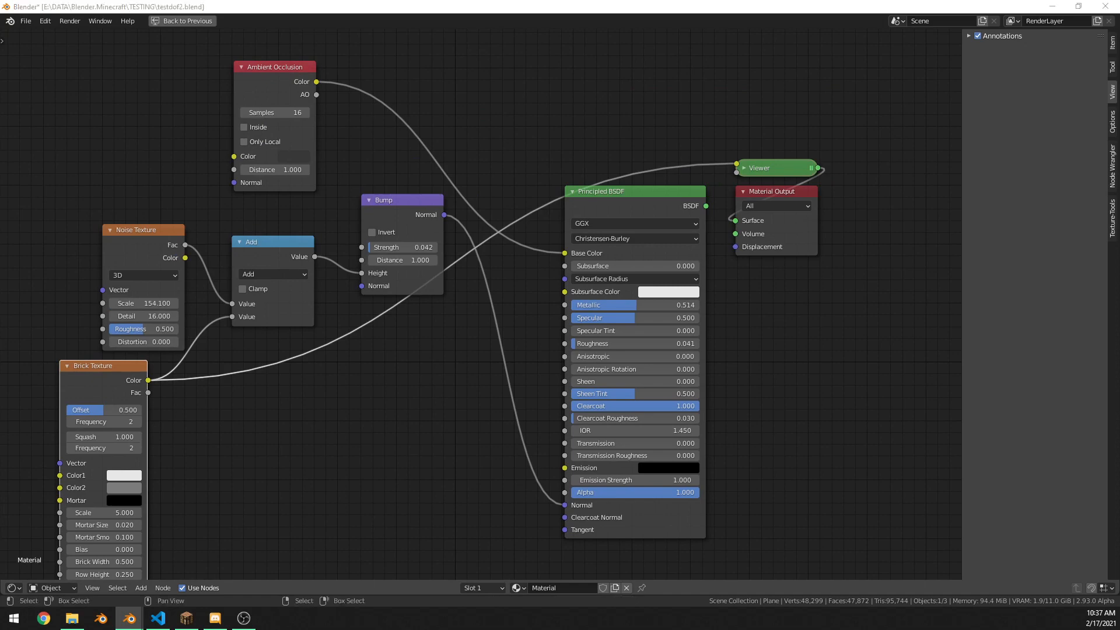
key("ctrl+s")
scroll(256, 377, "up", 2)
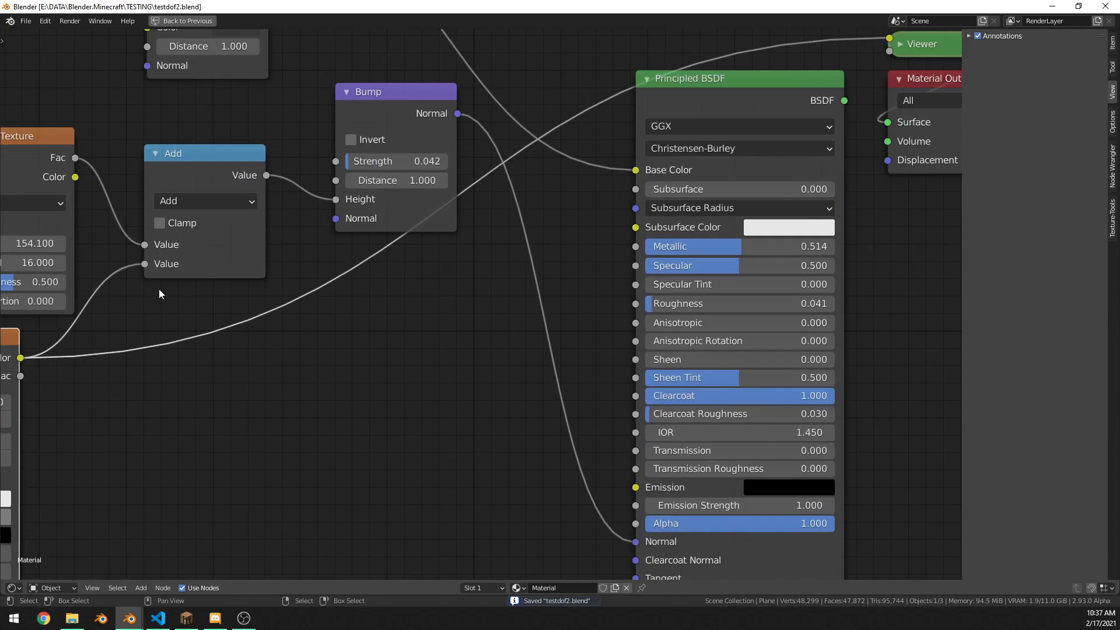
middle_click_drag(158, 371, 188, 288)
left_click(86, 336, "ctrl+shift")
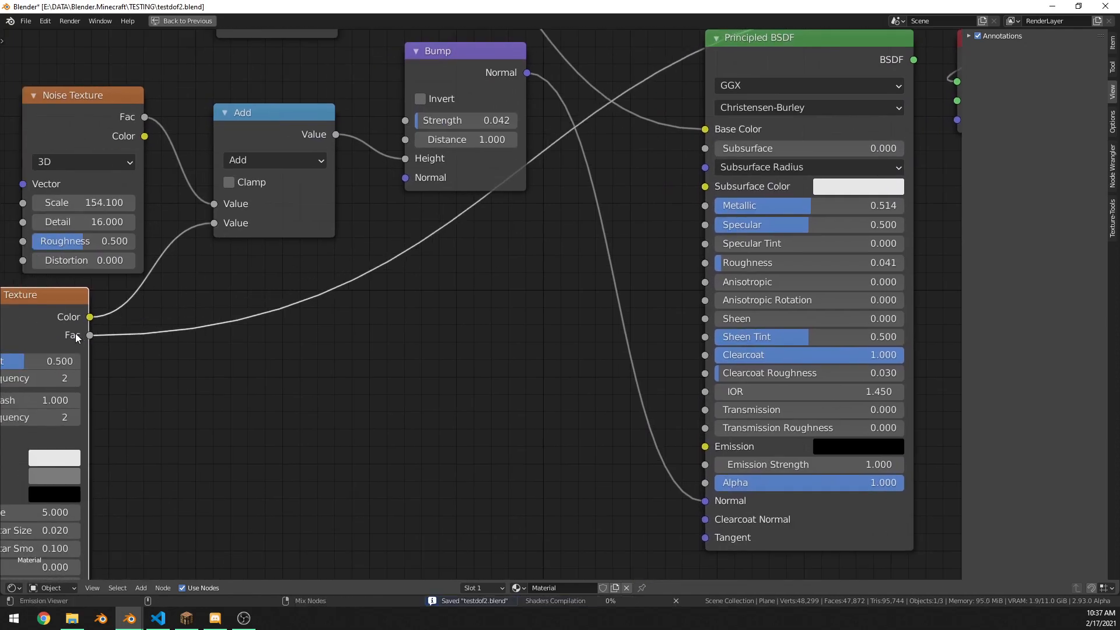
Set the Brick Texture's scale to 11.6.
middle_click_drag(208, 335, 262, 284)
scroll(262, 284, "up", 2)
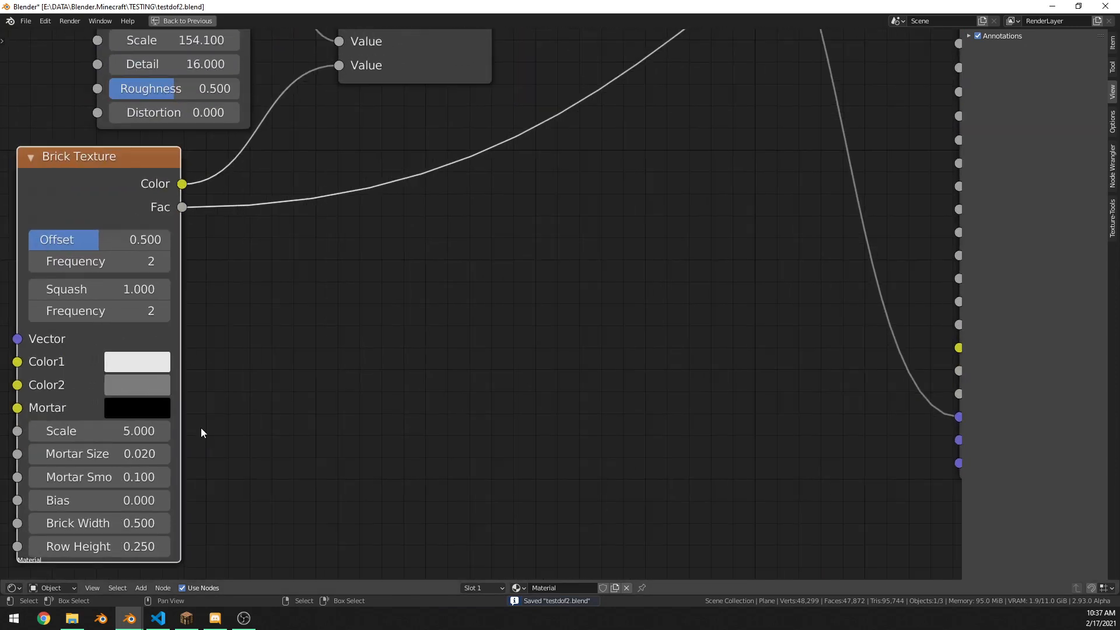
left_click_drag(155, 431, 181, 454)
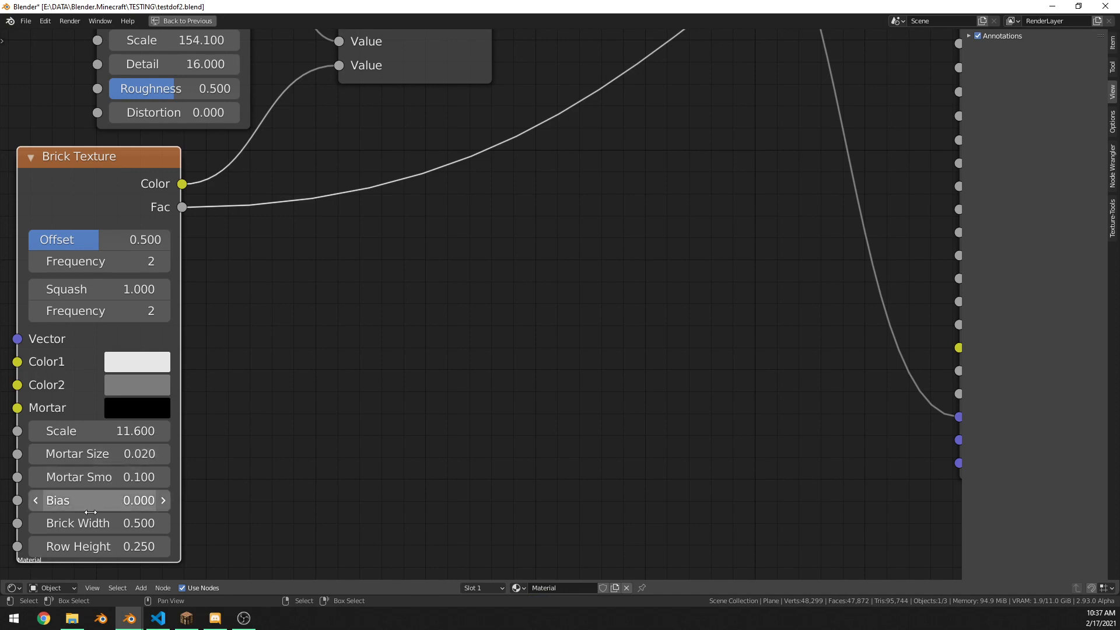
Preview the Add and Bump node outputs in turn, and try a Bump strength of about 0.742.
scroll(233, 369, "down", 1)
middle_click_drag(237, 420, 188, 443)
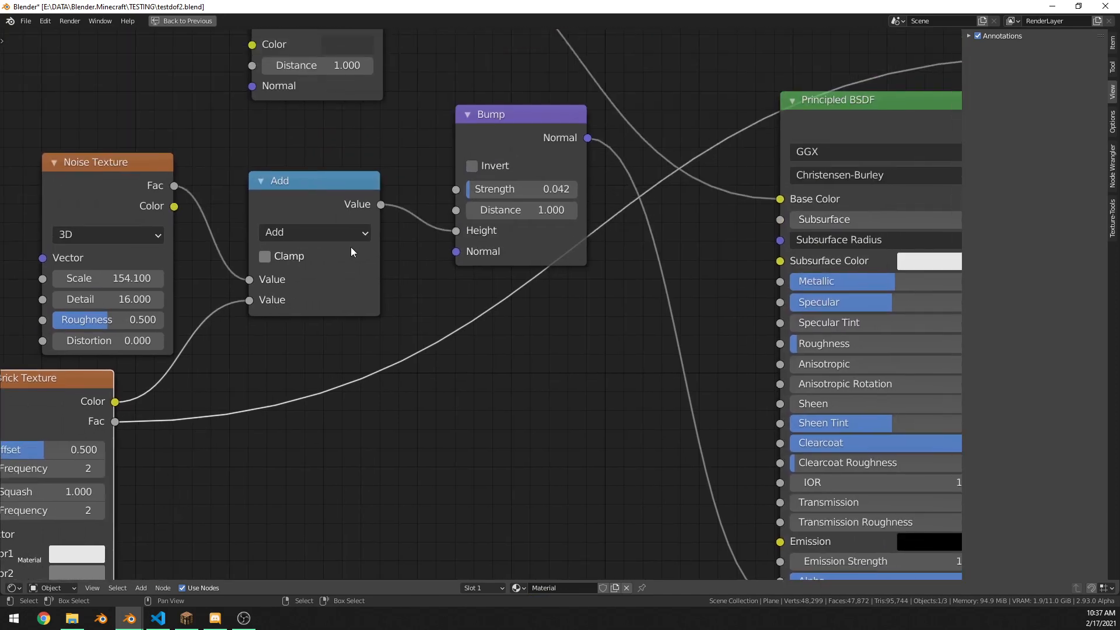
left_click(348, 210, "ctrl+shift")
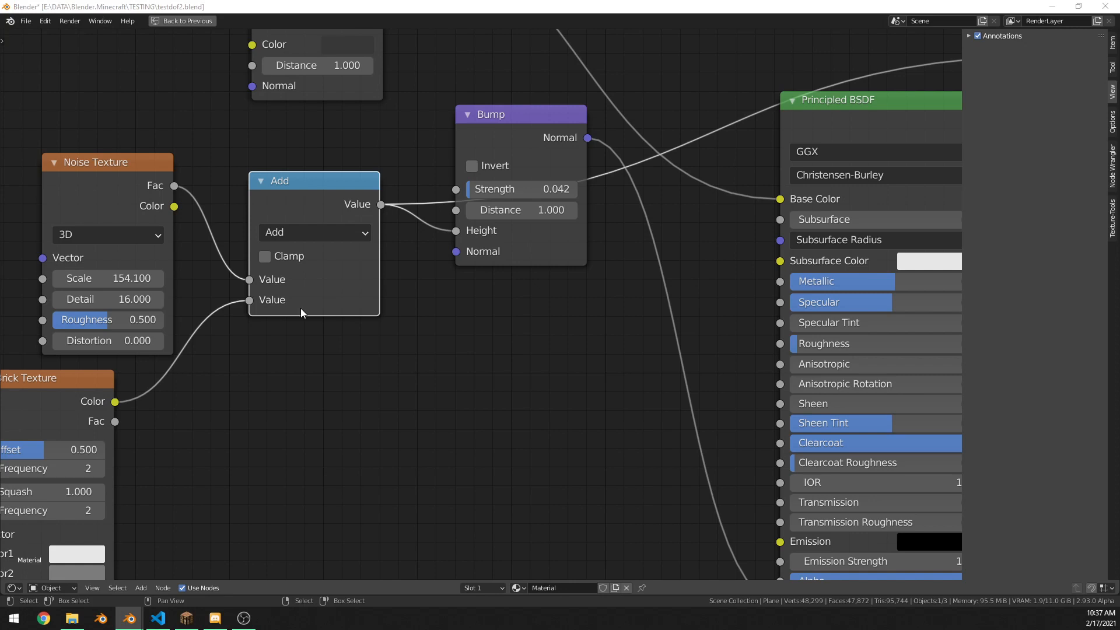
middle_click_drag(765, 167, 614, 269)
left_click(350, 232, "ctrl+shift")
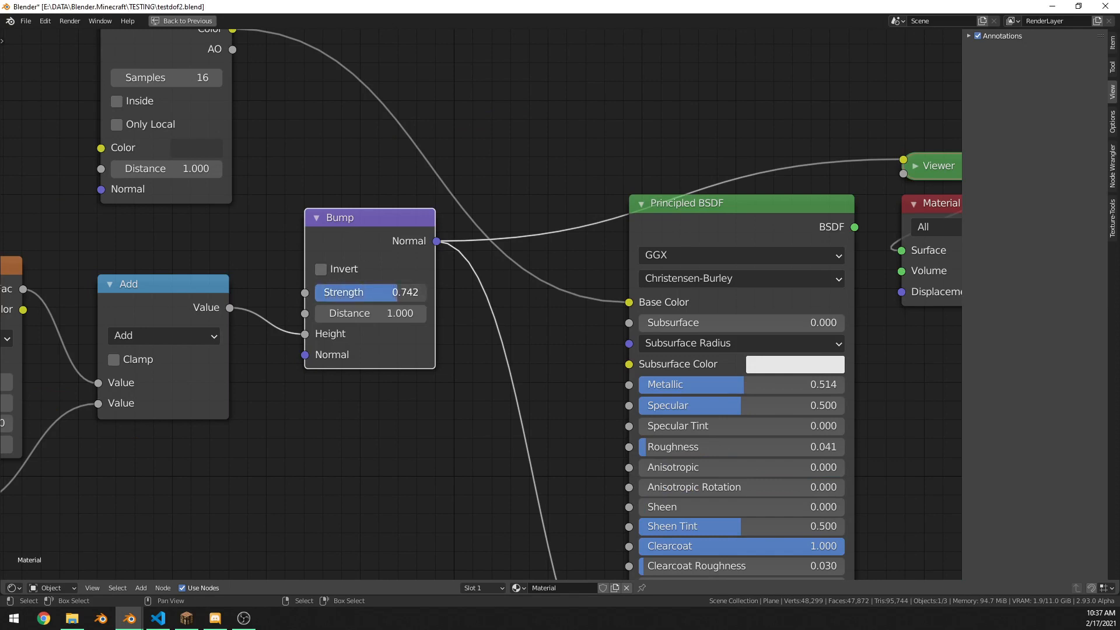
right_click(430, 297)
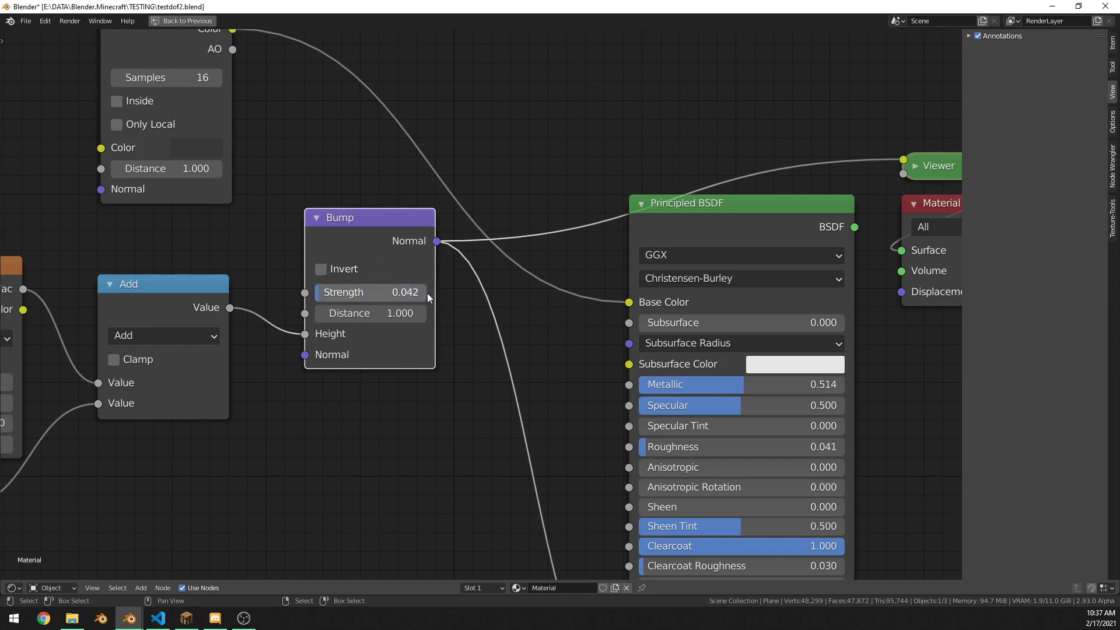
Rearrange the Add and Brick Texture nodes so the Brick Texture sits directly below the Noise Texture.
scroll(235, 381, "down", 1)
middle_click_drag(234, 381, 351, 265)
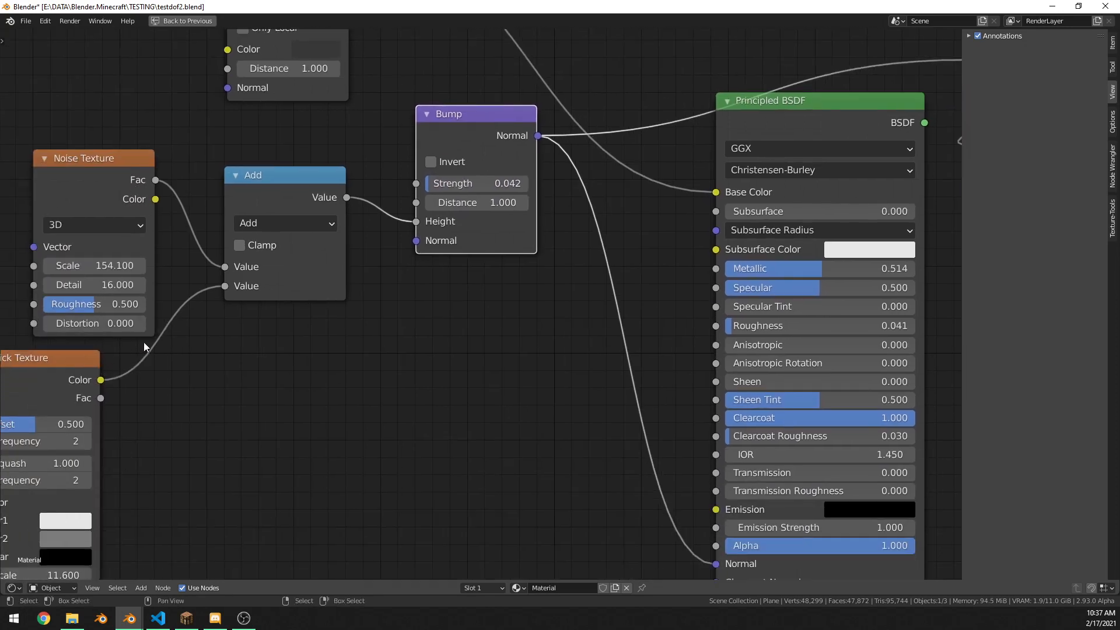
left_click_drag(58, 358, 194, 408)
left_click_drag(225, 297, 242, 292)
mouse_move(307, 178)
left_mouse_down()
mouse_move(309, 153)
mouse_move(312, 175)
mouse_move(329, 171)
left_mouse_up()
left_click_drag(188, 416, 113, 383)
key("shift+a")
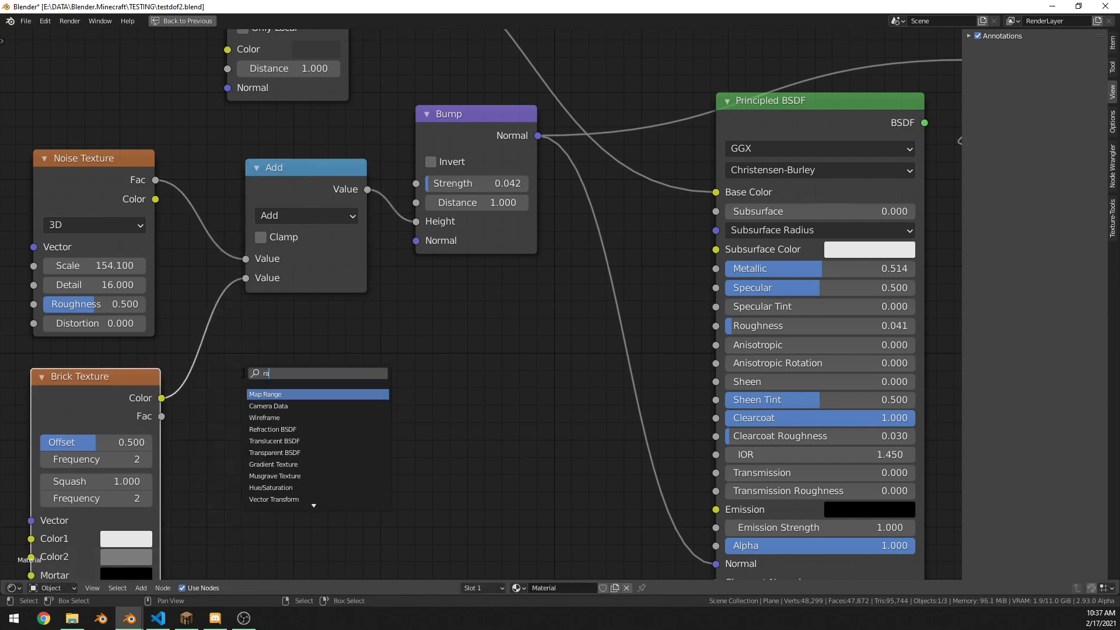
type("color ramp")
key("Return")
key("Escape")
Add a Map Range node and insert it between the Noise Texture's Fac output and the Add node.
key("shift+a")
left_click(277, 337)
type("map range")
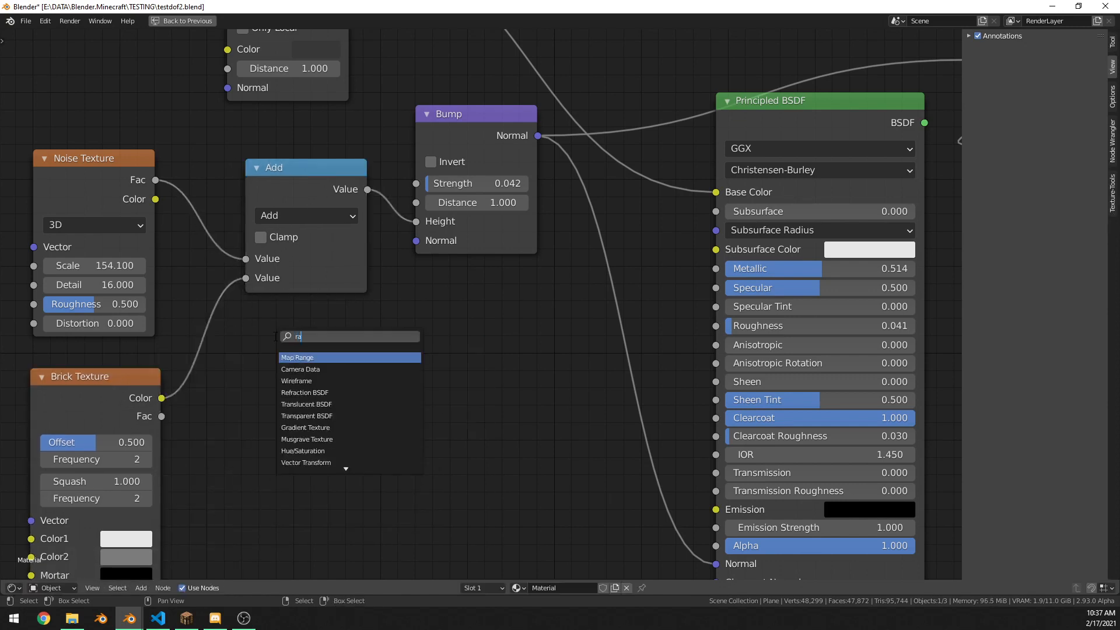
key("Return")
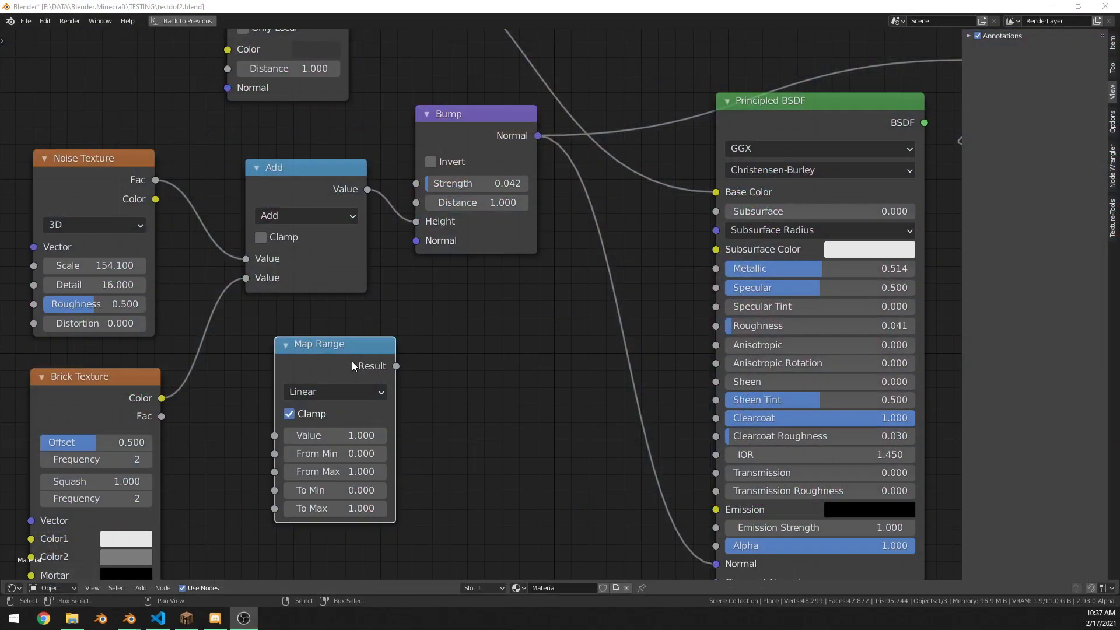
left_click(261, 213)
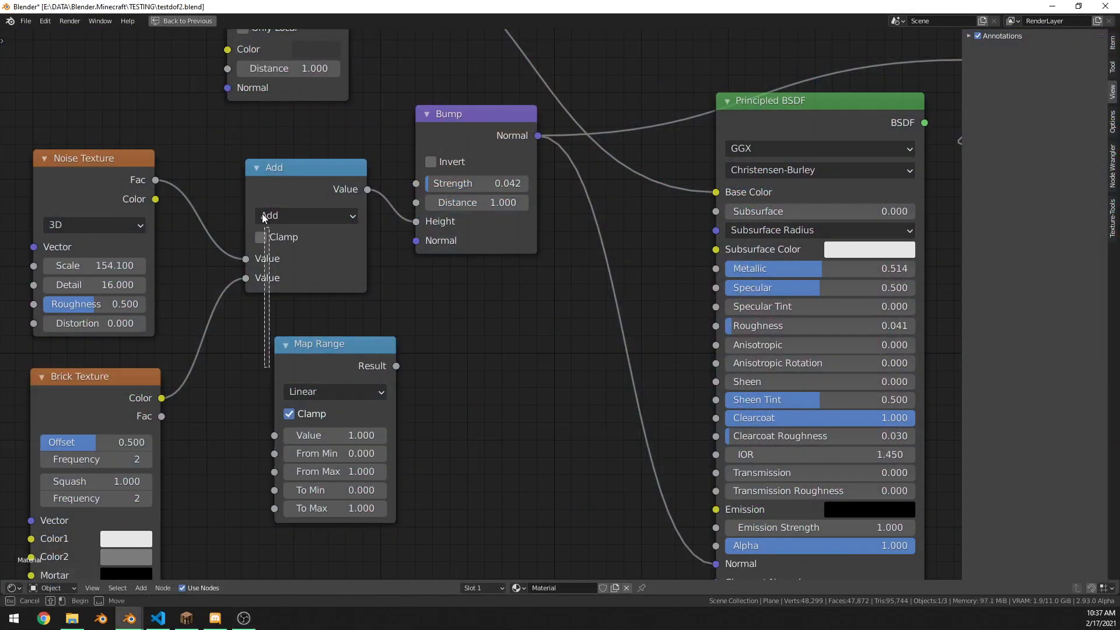
left_click(315, 349)
left_click_drag(315, 349, 266, 139)
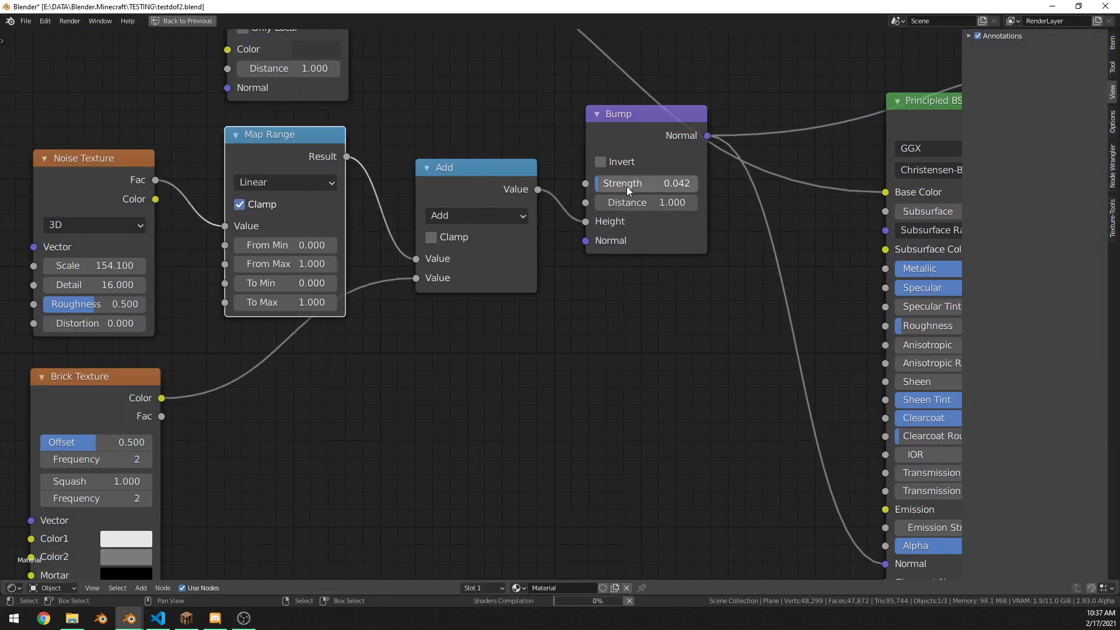
Raise the Bump strength to 1.000 and set the Map Range's To Max to 0.1.
left_click_drag(601, 184, 702, 188)
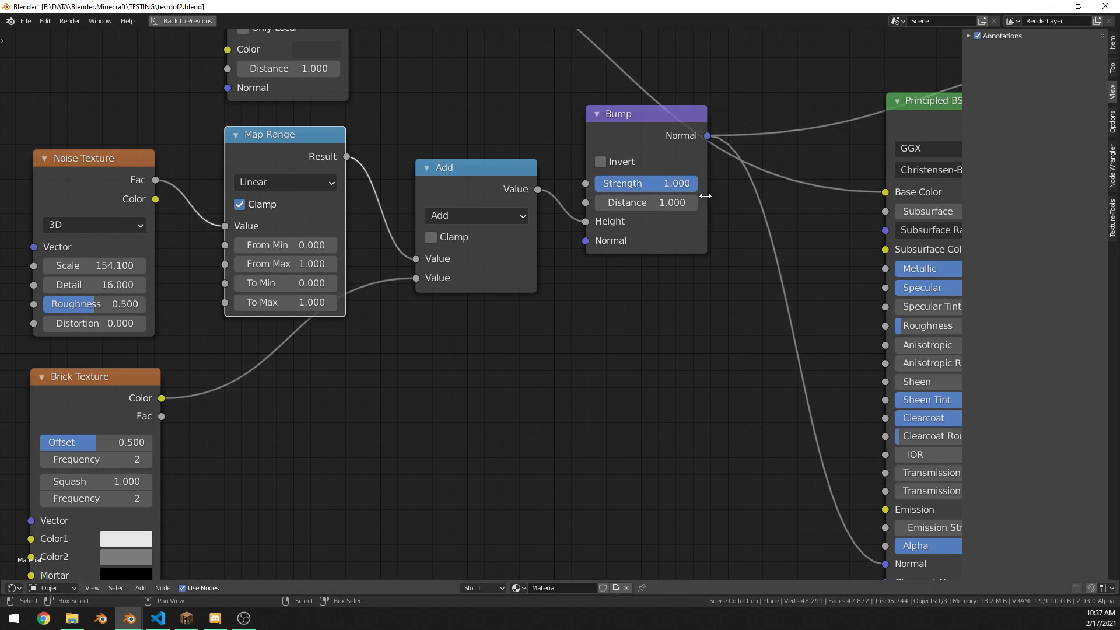
left_click(291, 307)
key("Return")
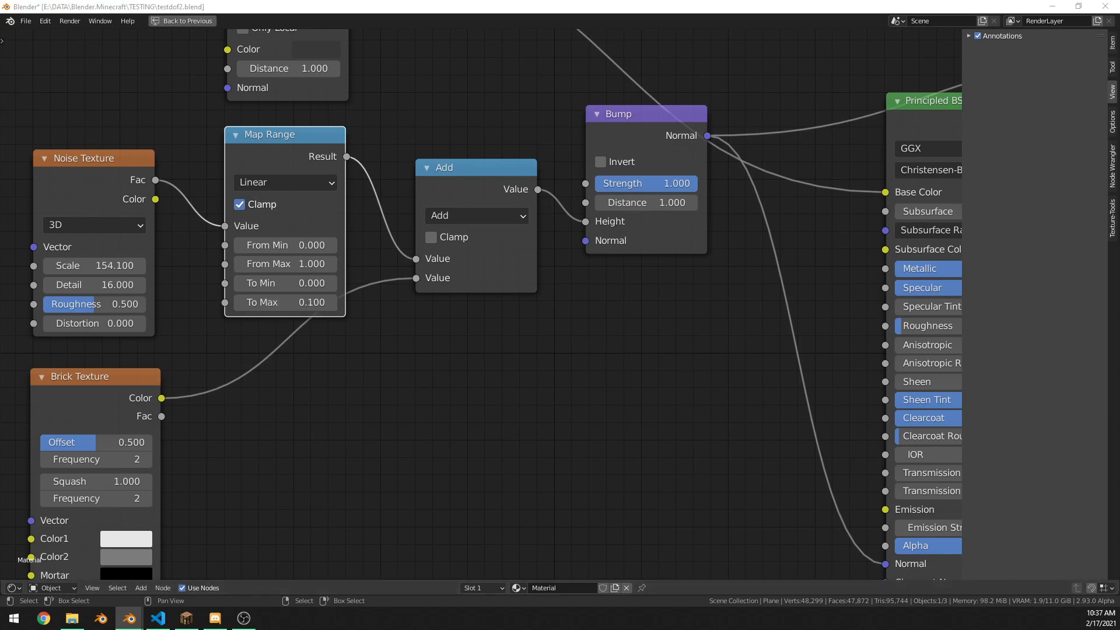
Lower the Bump node's strength to about 0.142.
middle_click_drag(578, 222, 545, 212)
scroll(545, 211, "up", 4)
middle_click_drag(511, 251, 387, 308)
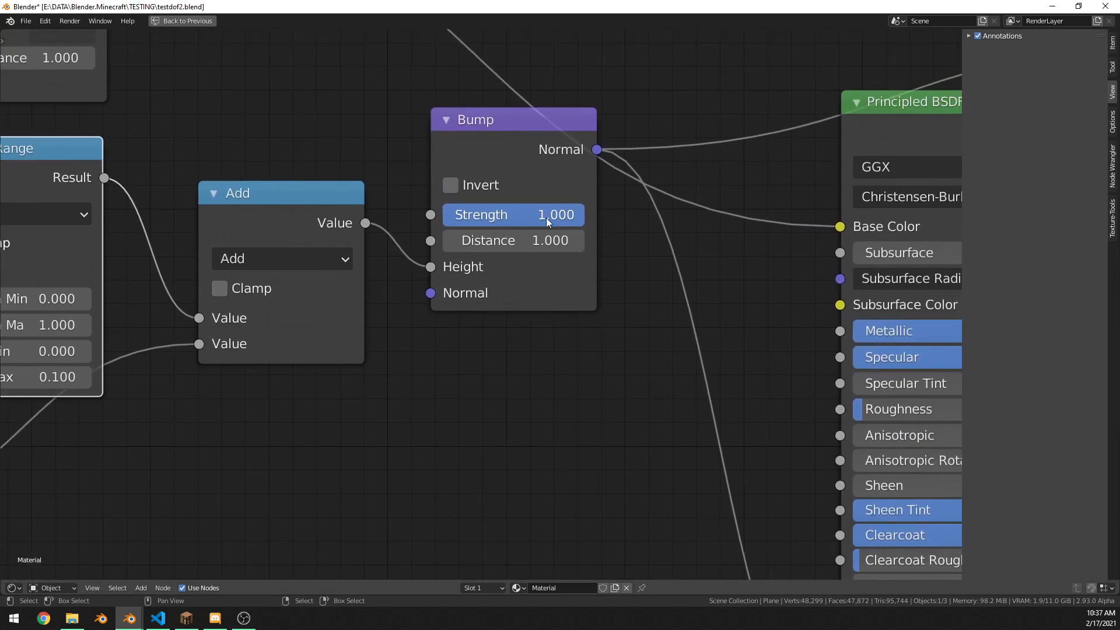
left_click_drag(547, 219, 463, 218)
Move the Brick Texture node directly below the Map Range node and set its Mortar Size to 0.01.
scroll(303, 263, "down", 3)
middle_click_drag(304, 263, 490, 103)
left_click_drag(66, 276, 310, 215)
left_click(355, 466)
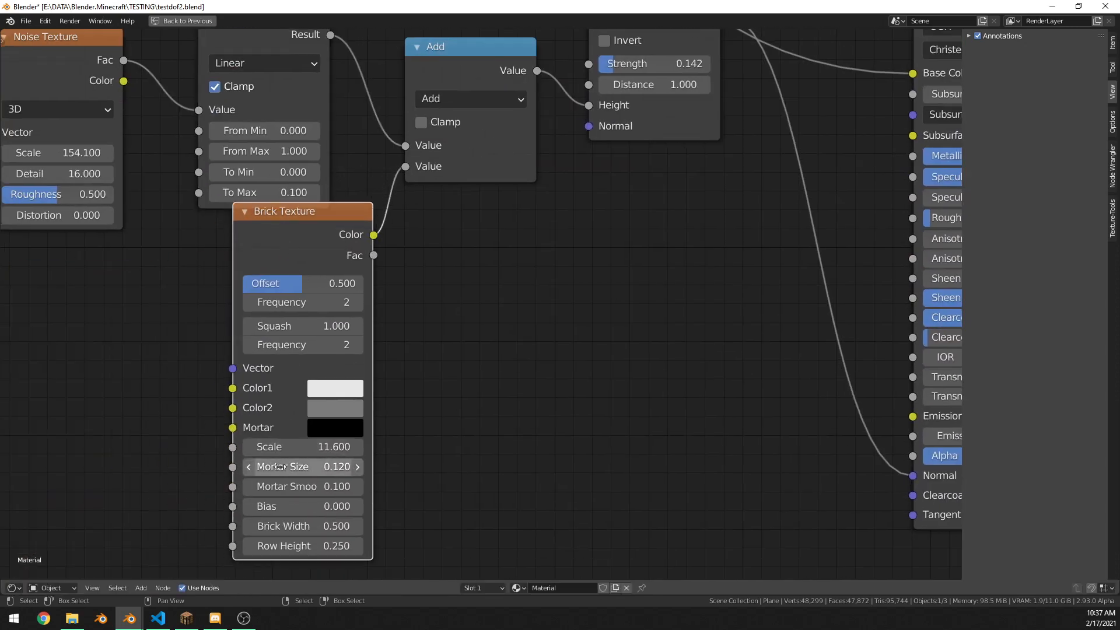
left_click(249, 466)
double_click(304, 467)
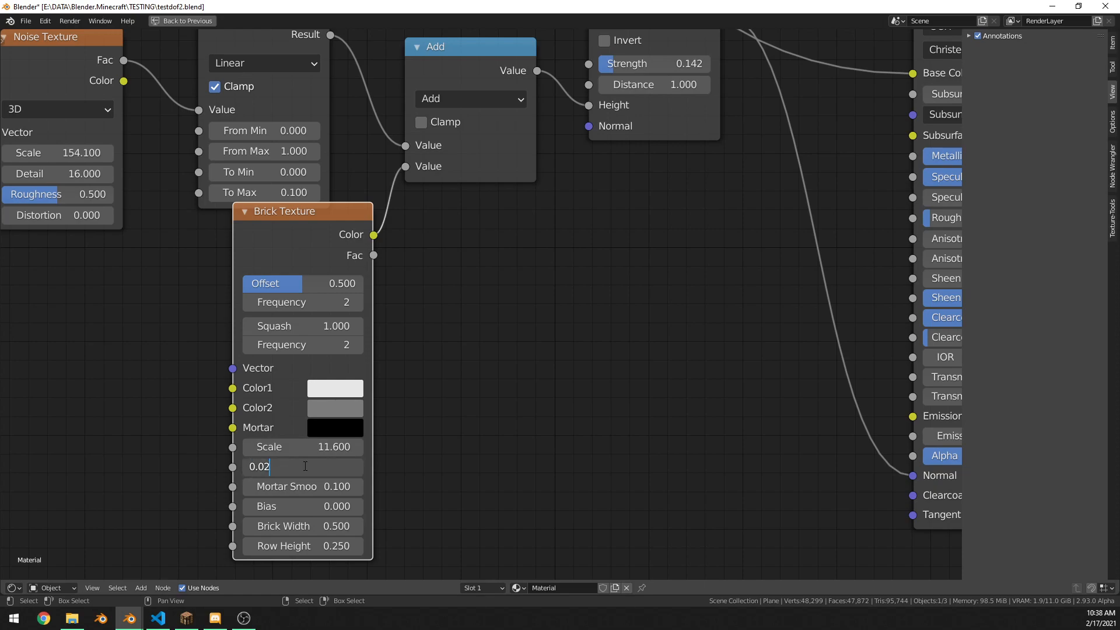
key("BackSpace")
type("1")
key("Return")
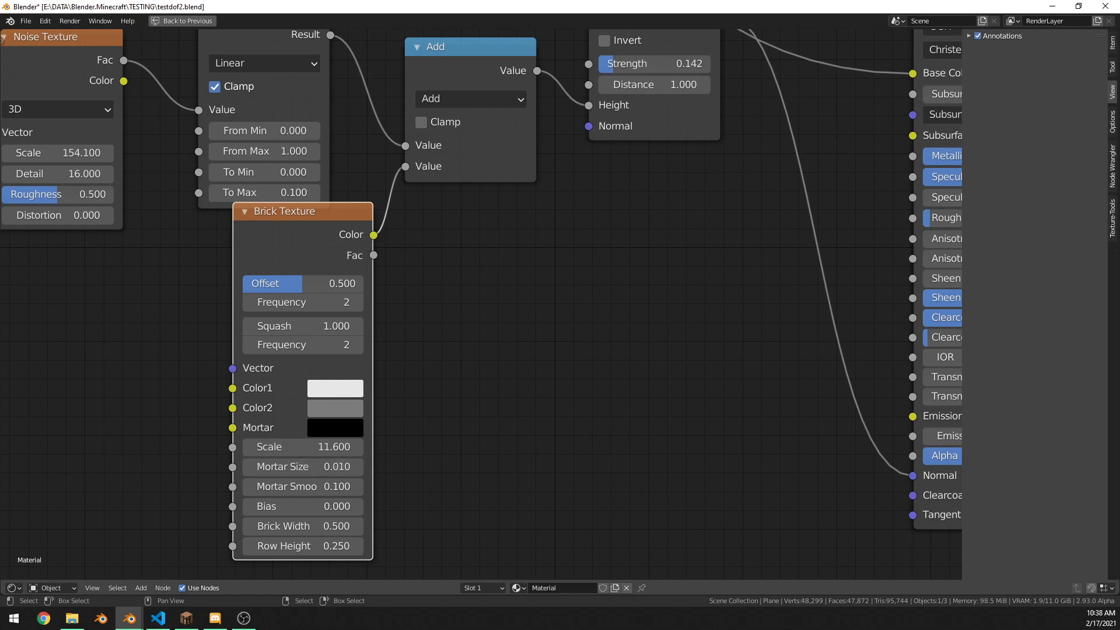
Return from the maximized node editor to the 3D viewport, deselect everything and view the scene through the camera.
key("ctrl+space")
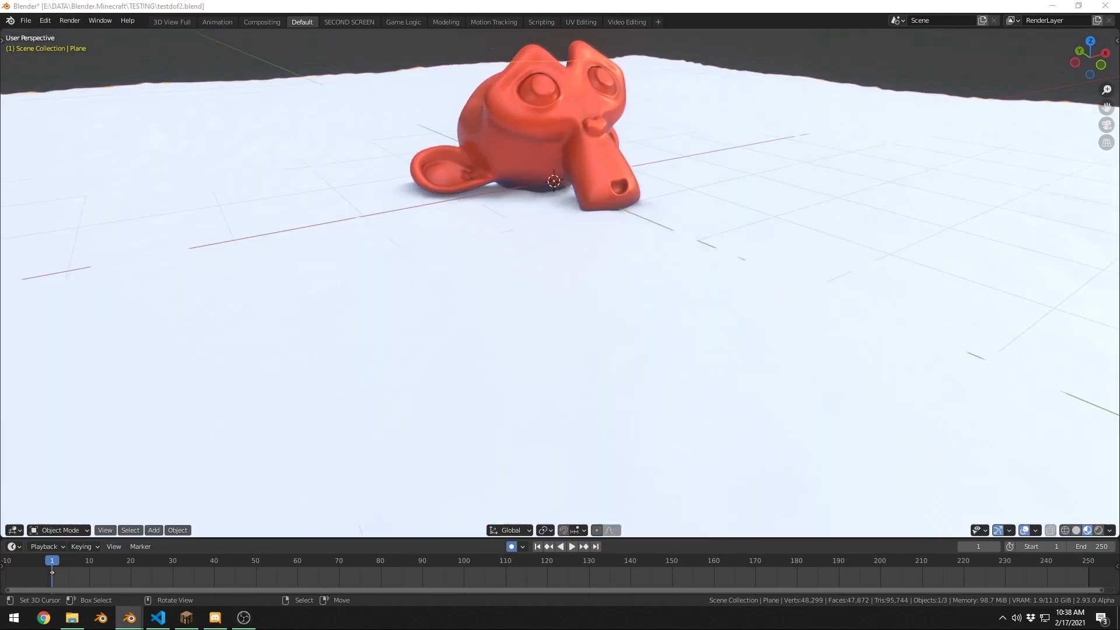
key("alt+a")
middle_click_drag(885, 264, 886, 277)
scroll(887, 282, "down", 5)
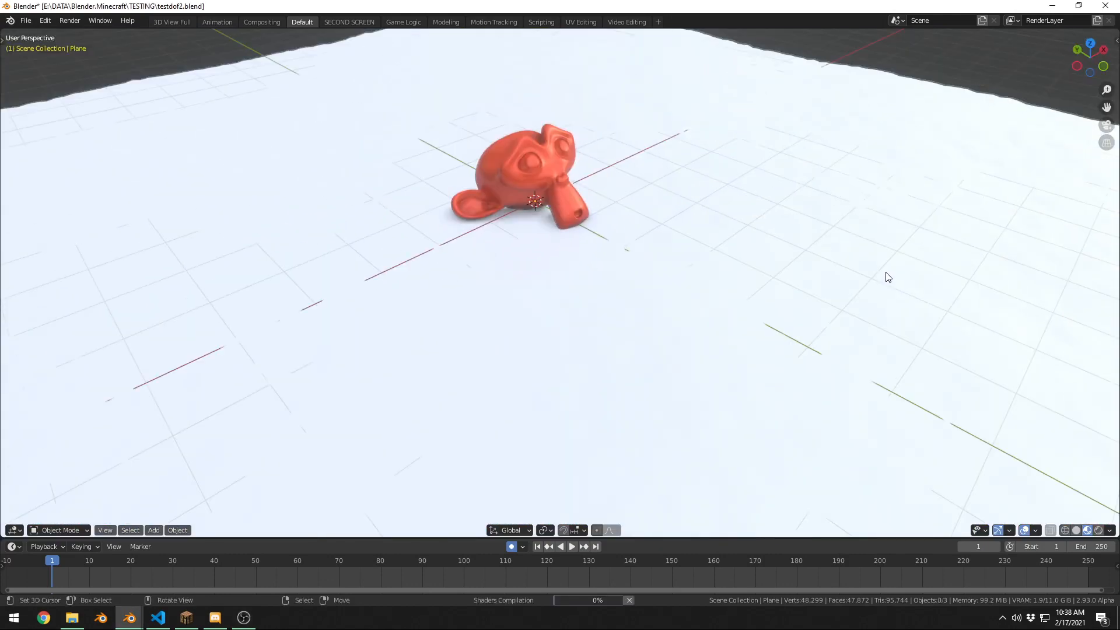
scroll(888, 274, "up", 3)
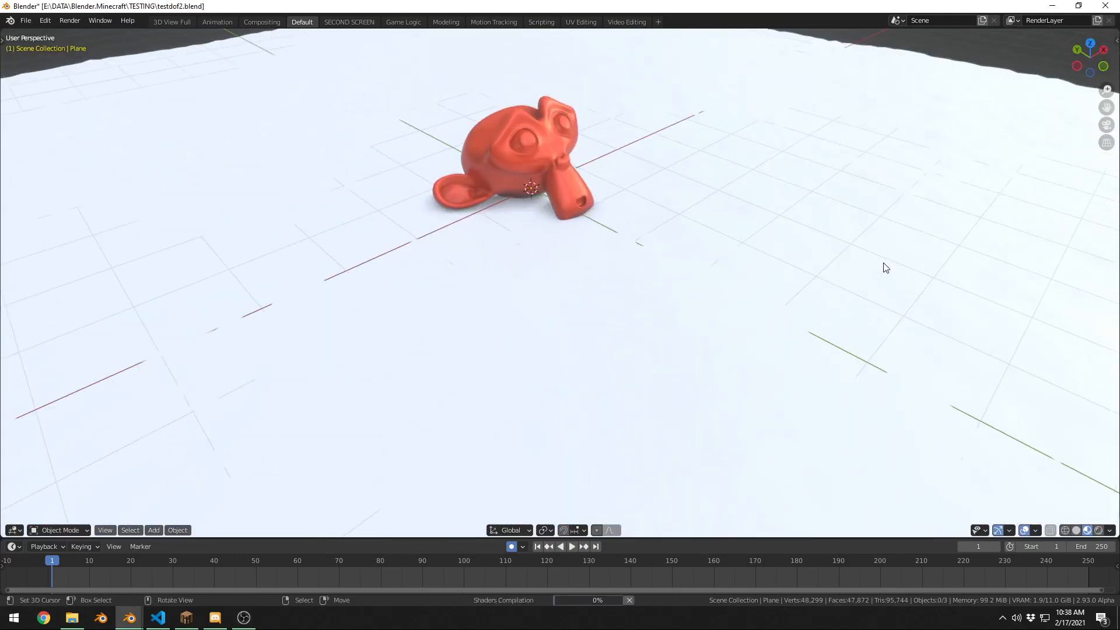
middle_click_drag(886, 268, 723, 206)
key("KP_0")
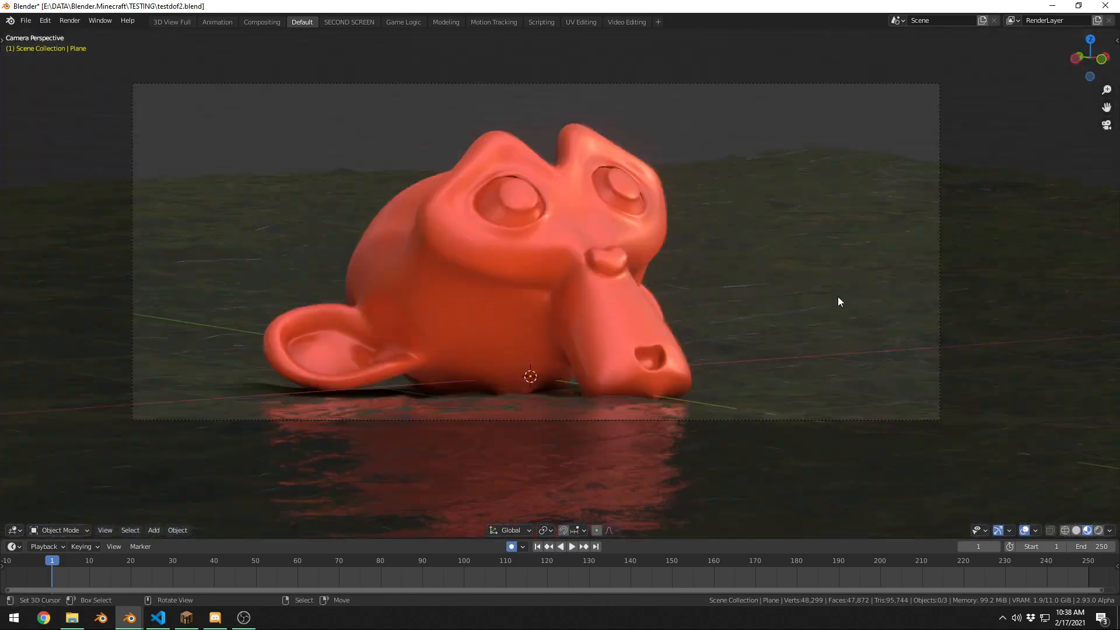
Hide the viewport overlays in the camera view, save the file and render the image.
key("shift+alt+z")
scroll(838, 296, "up", 4)
scroll(839, 295, "down", 3)
middle_click_drag(842, 277, 861, 275, "shift")
key("ctrl+s")
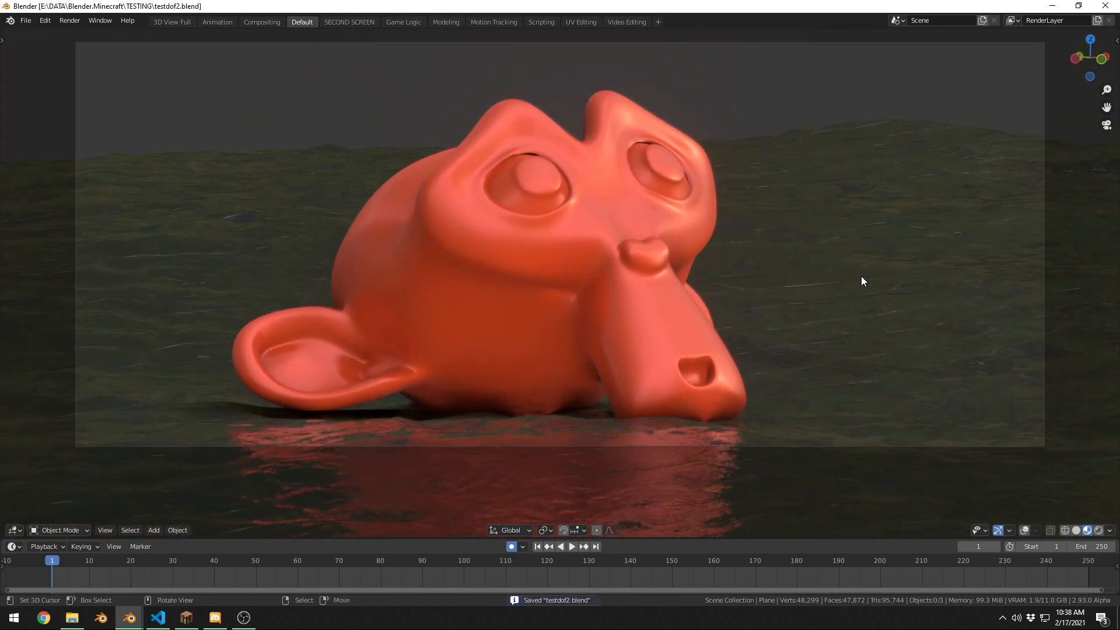
key("F12")
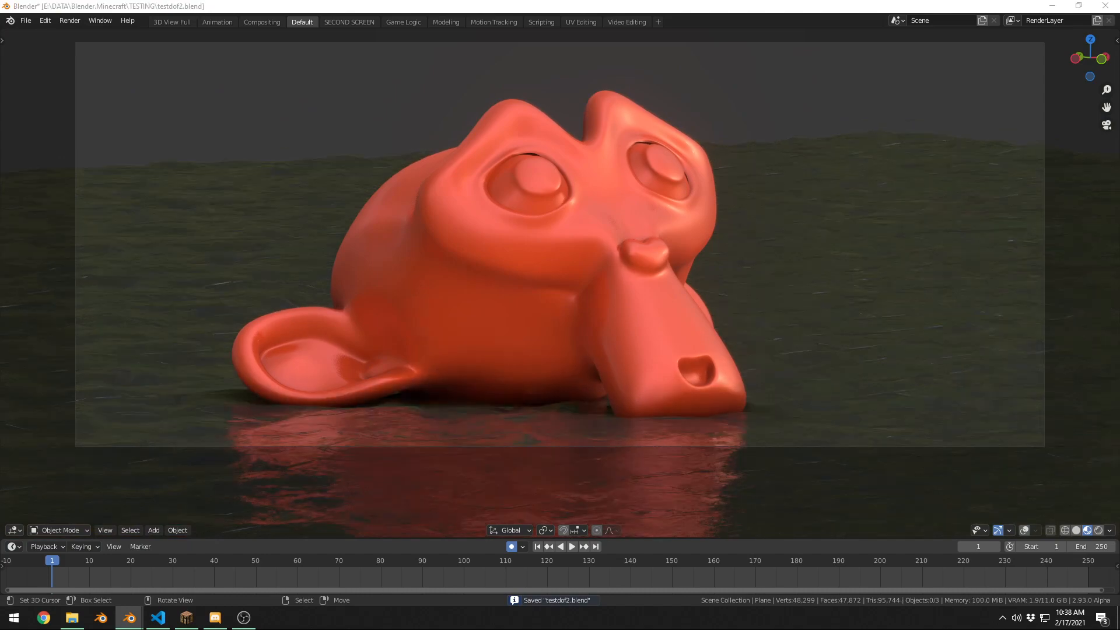
Examine the floor's brick relief around the monkey head from outside the camera view, and save the file.
middle_click_drag(976, 299, 1054, 312)
scroll(1045, 327, "up", 5)
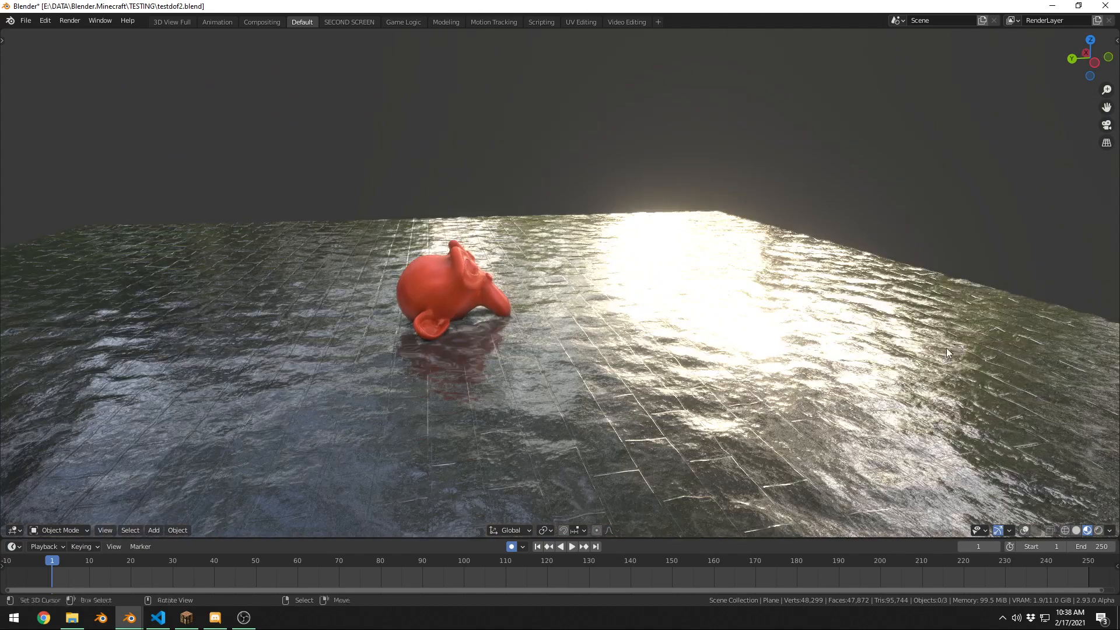
middle_click_drag(957, 281, 912, 334)
key("ctrl+s")
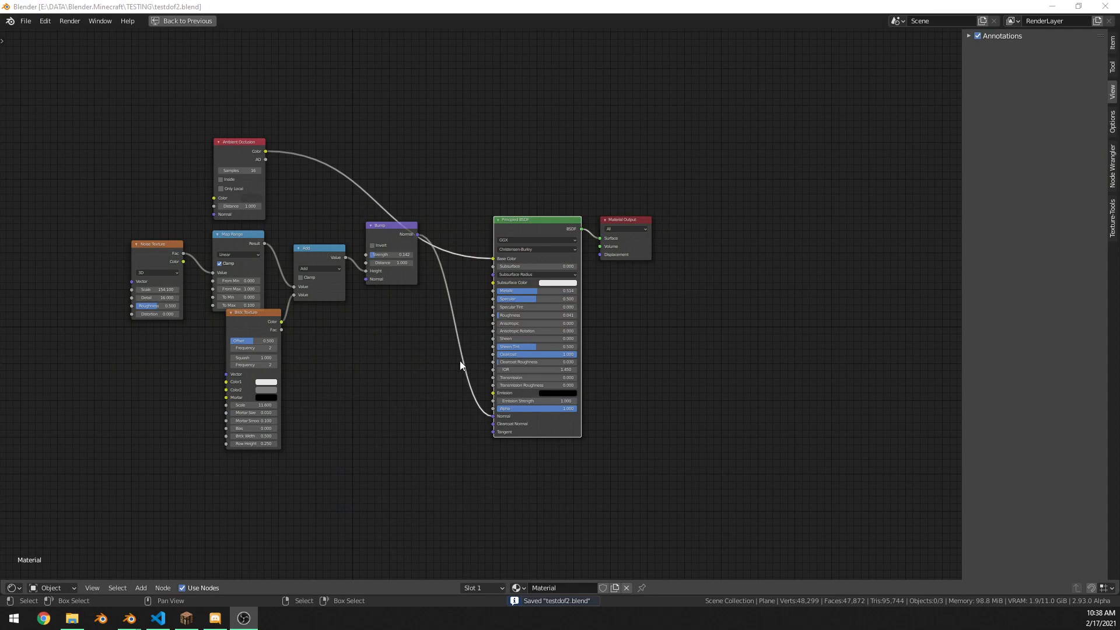
Move the Principled BSDF node higher in the node tree and preview the Brick Texture's color output.
middle_click_drag(511, 208, 475, 217)
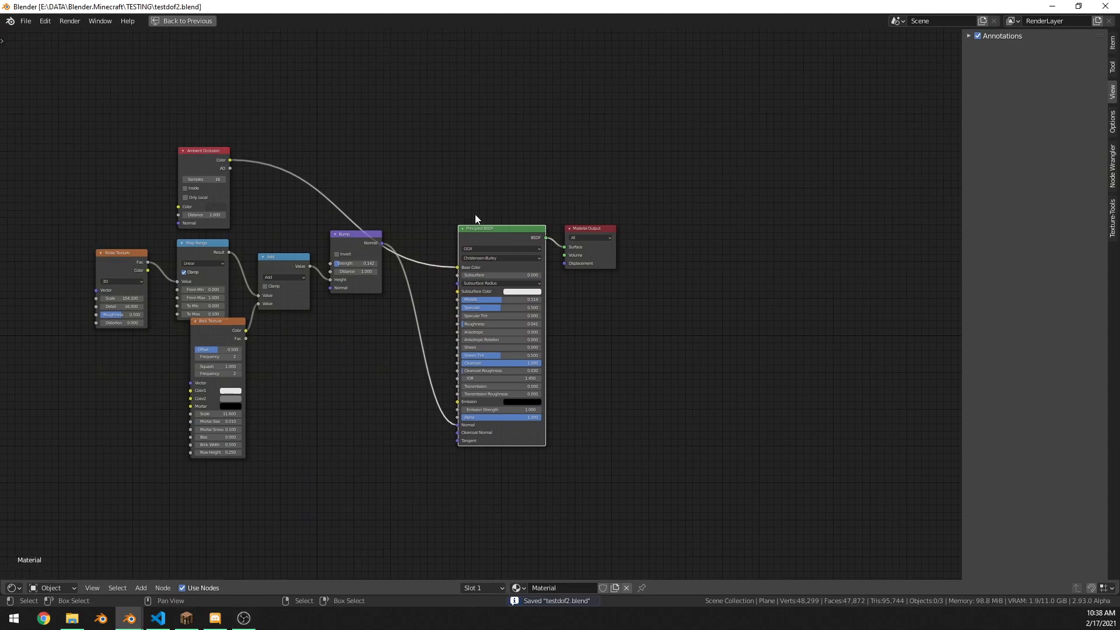
left_click(487, 225)
left_click(488, 223)
left_click_drag(487, 226, 494, 142)
scroll(175, 248, "up", 4)
left_click(248, 354, "ctrl+shift")
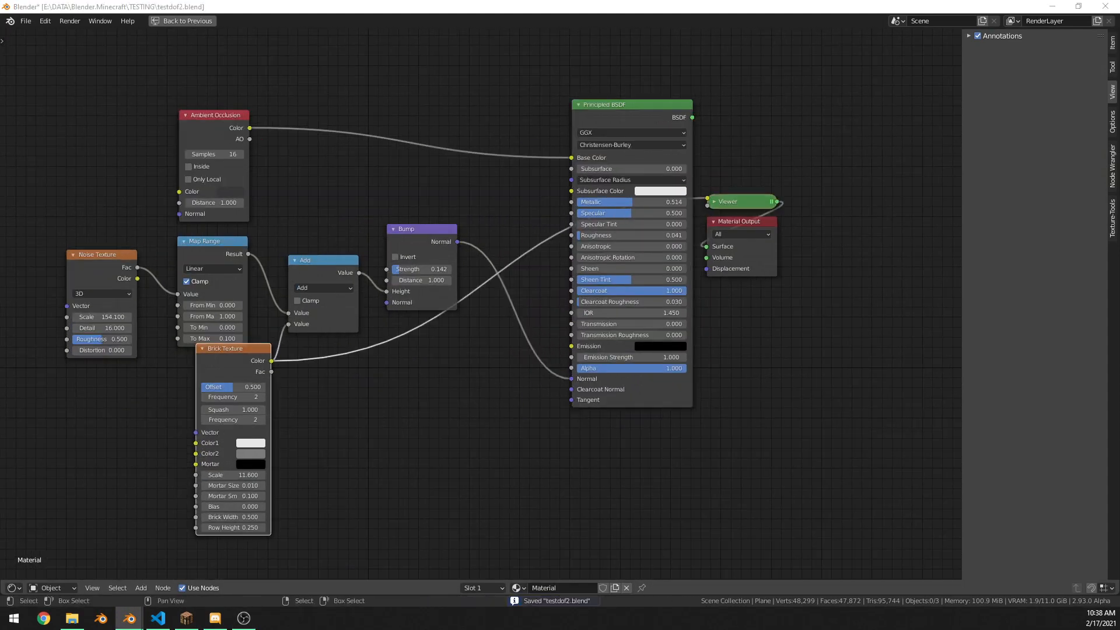
middle_click_drag(355, 314, 355, 336)
scroll(355, 336, "up", 3)
middle_click_drag(295, 248, 288, 279)
key("shift+a")
left_click(285, 197)
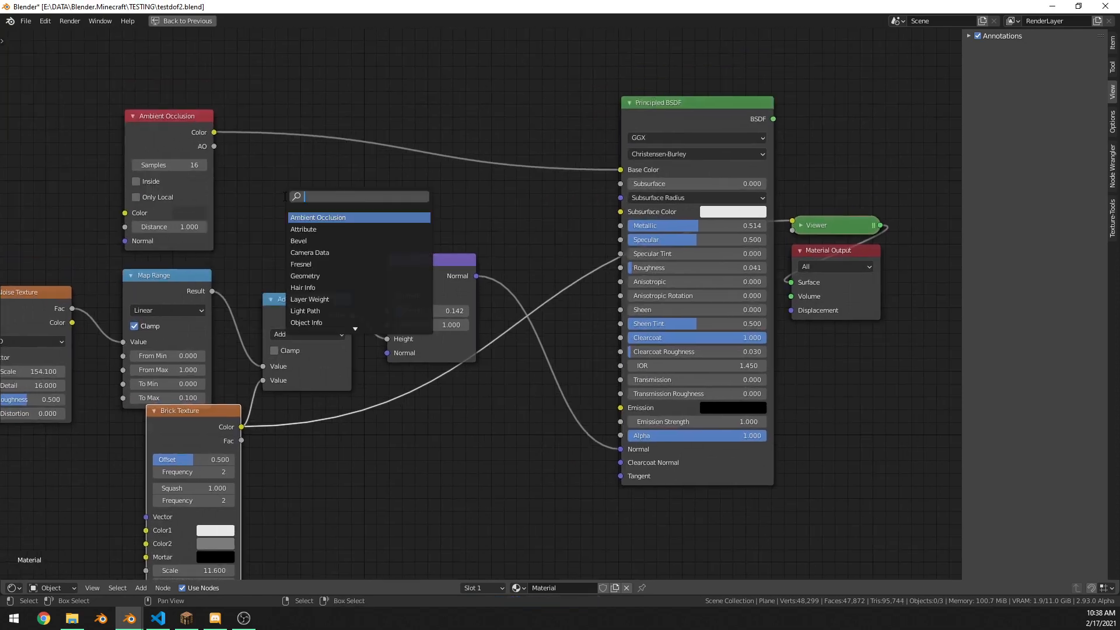
type("coi")
key("BackSpace")
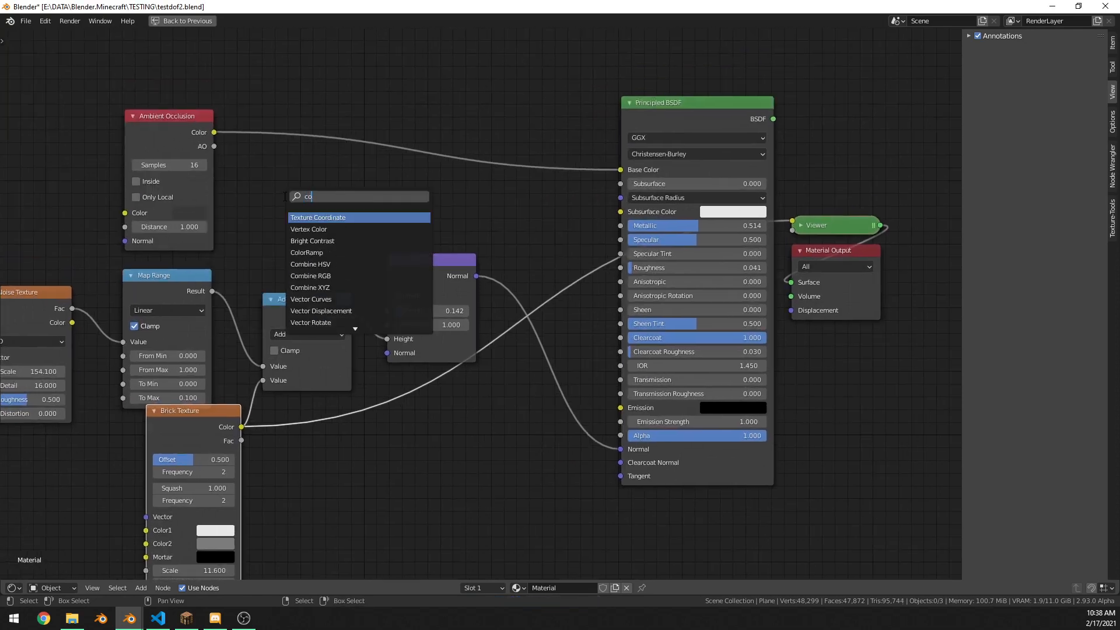
type("lor")
key("Return")
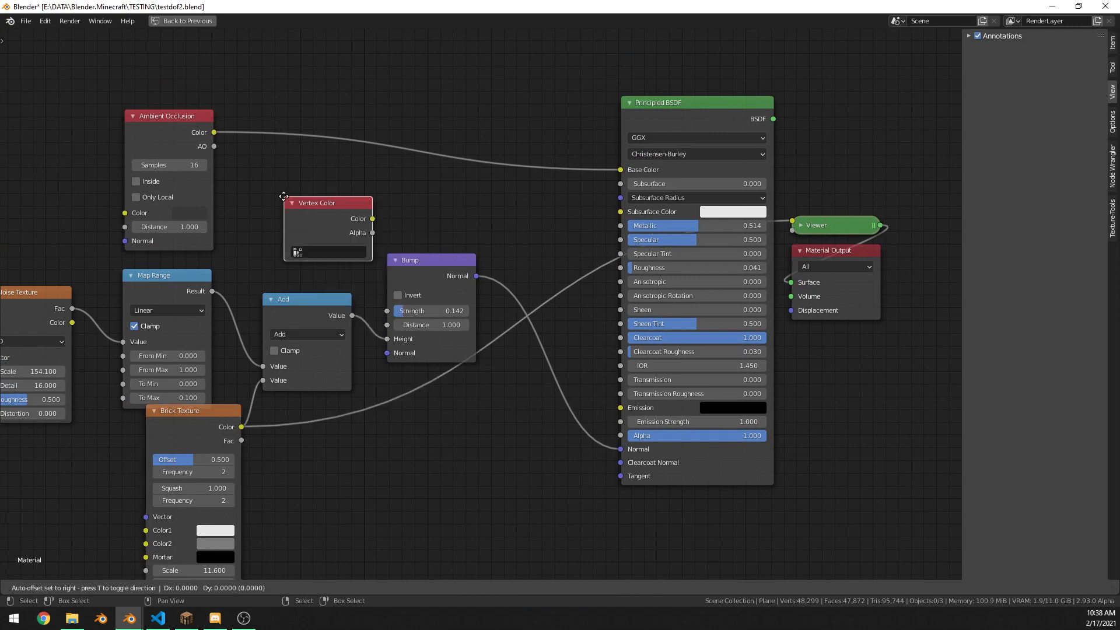
left_click(341, 166)
key("x")
Add a ColorRamp node and place it to the left of the Ambient Occlusion node.
key("shift+a")
left_click(342, 166)
type("color")
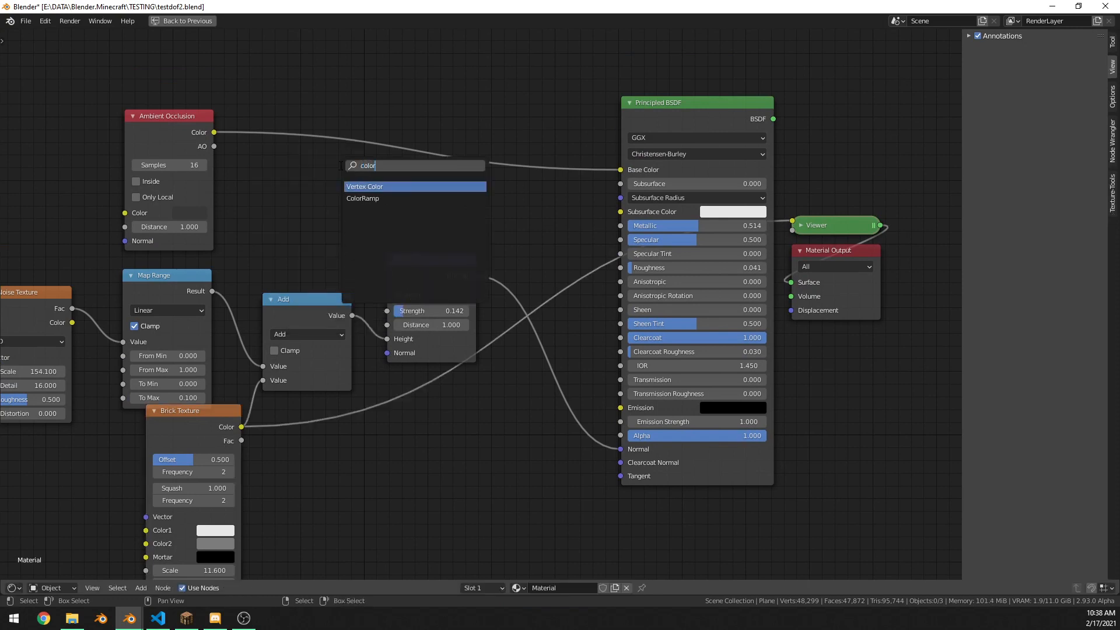
key("Down")
key("Return")
left_click(780, 149)
middle_click_drag(332, 213, 542, 226)
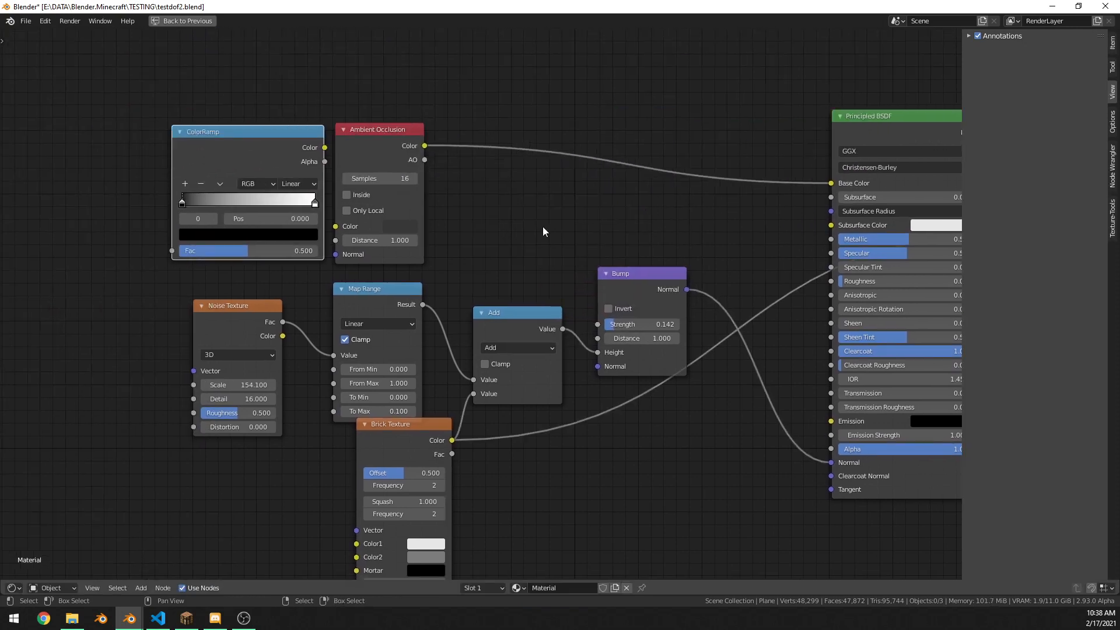
key("g")
left_click(436, 234)
Connect the Brick Texture's Color through the ColorRamp to the Ambient Occlusion's Color input, and preview the ColorRamp.
left_click_drag(452, 441, 100, 262)
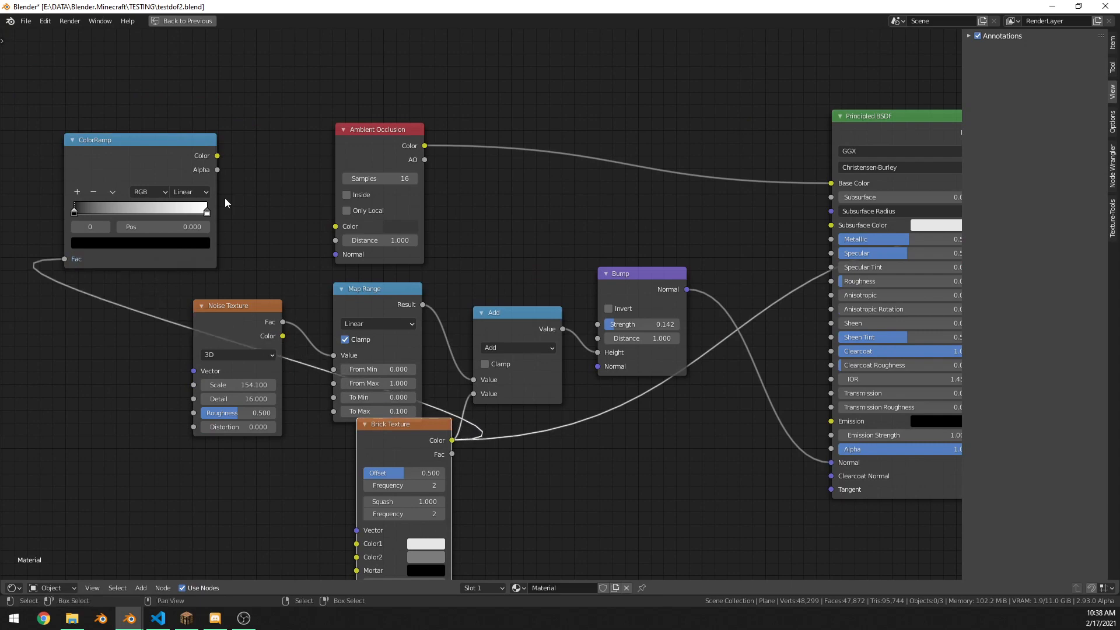
left_click_drag(215, 157, 352, 231)
left_click(141, 144, "ctrl+shift")
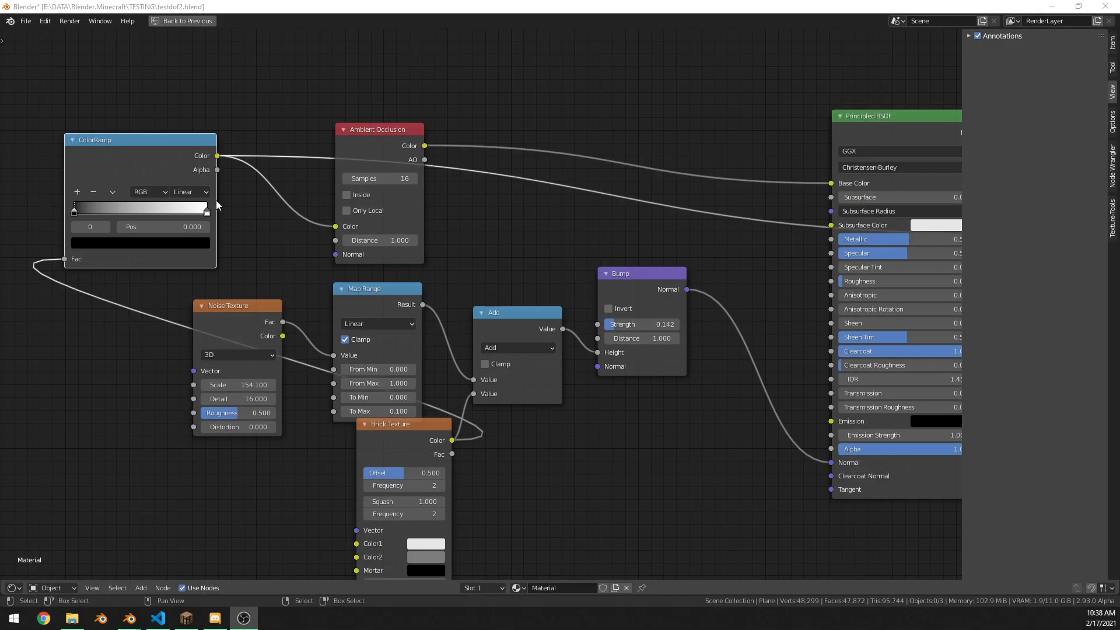
Darken the ColorRamp's white stop to a value of about 0.035 and route the Principled BSDF to the material output again.
left_click(206, 212)
left_click(196, 243)
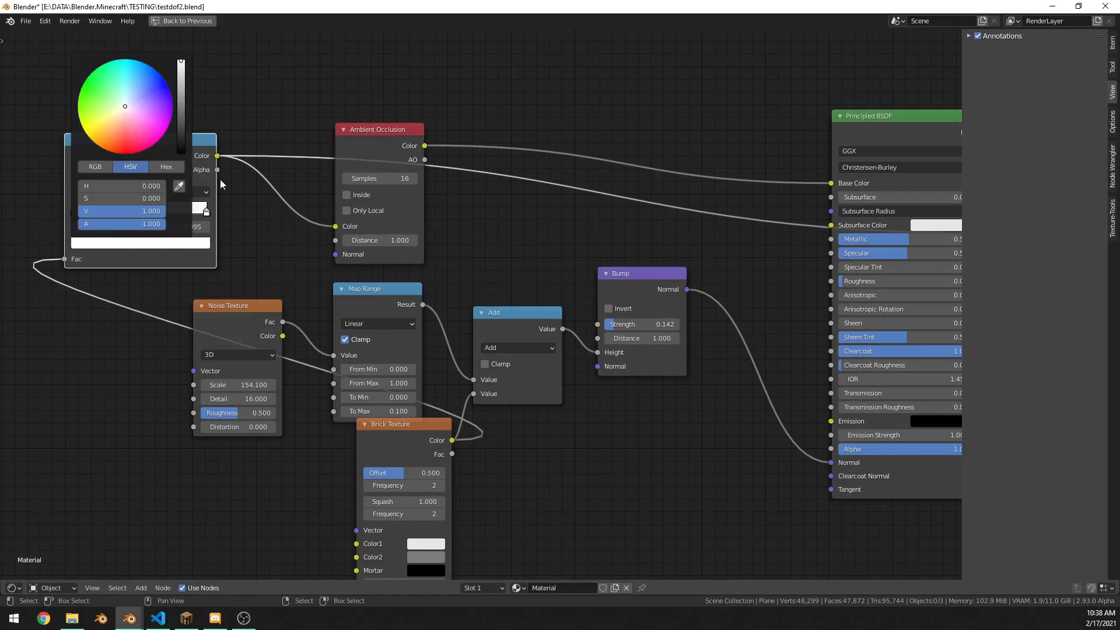
left_click(180, 244)
left_click_drag(181, 137, 181, 135)
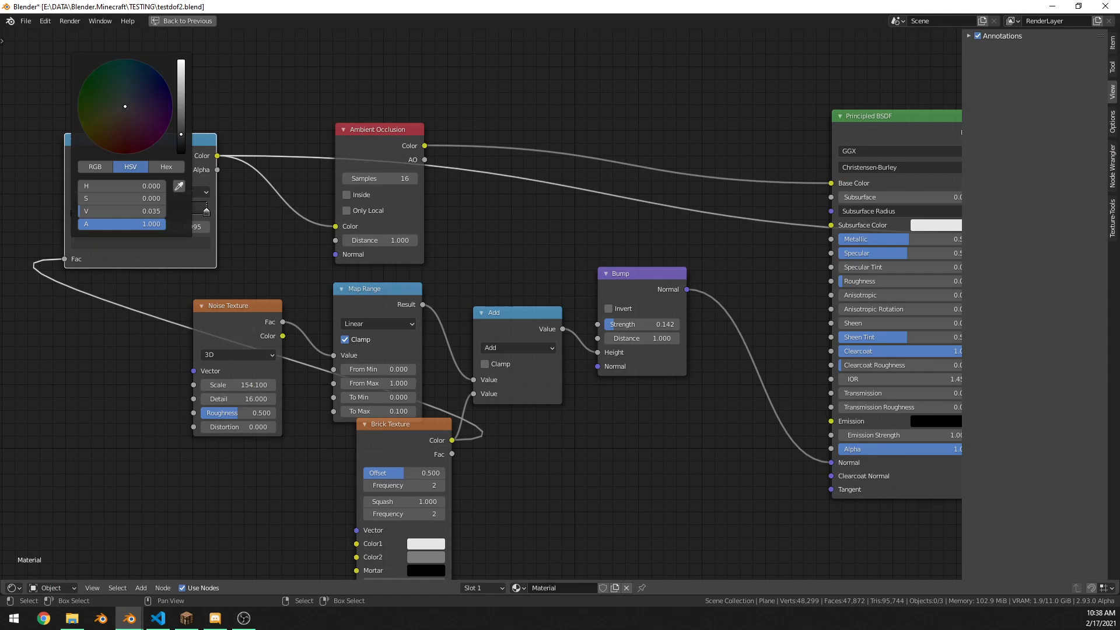
middle_click_drag(618, 222, 393, 235)
left_click(707, 146, "ctrl+shift")
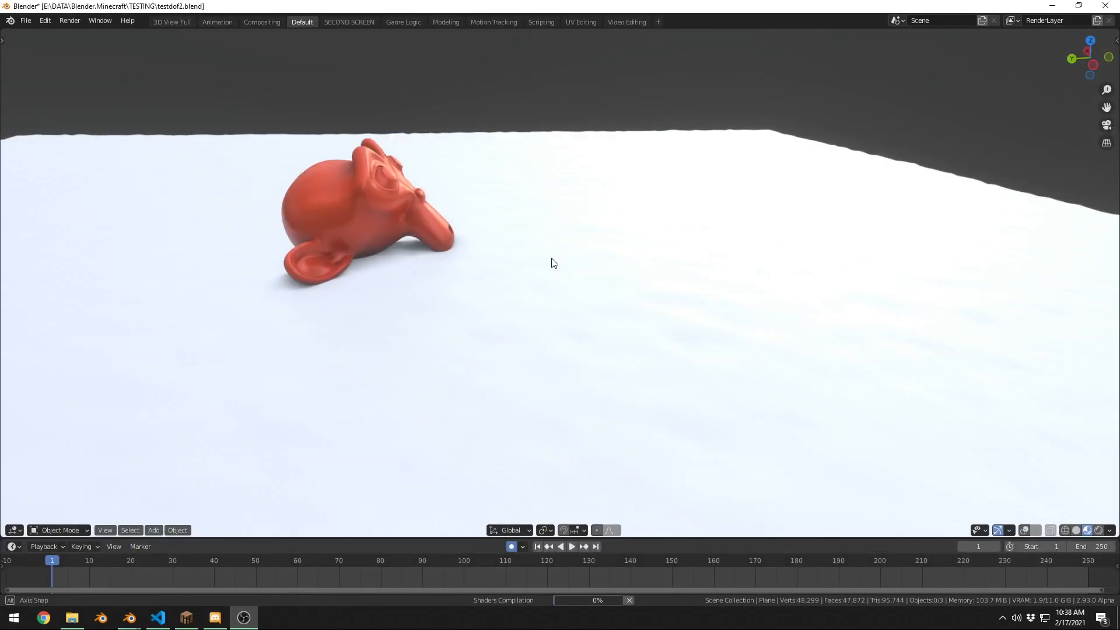
Examine the darkened floor from several angles around the monkey head and through the camera.
middle_click_drag(463, 275, 480, 262)
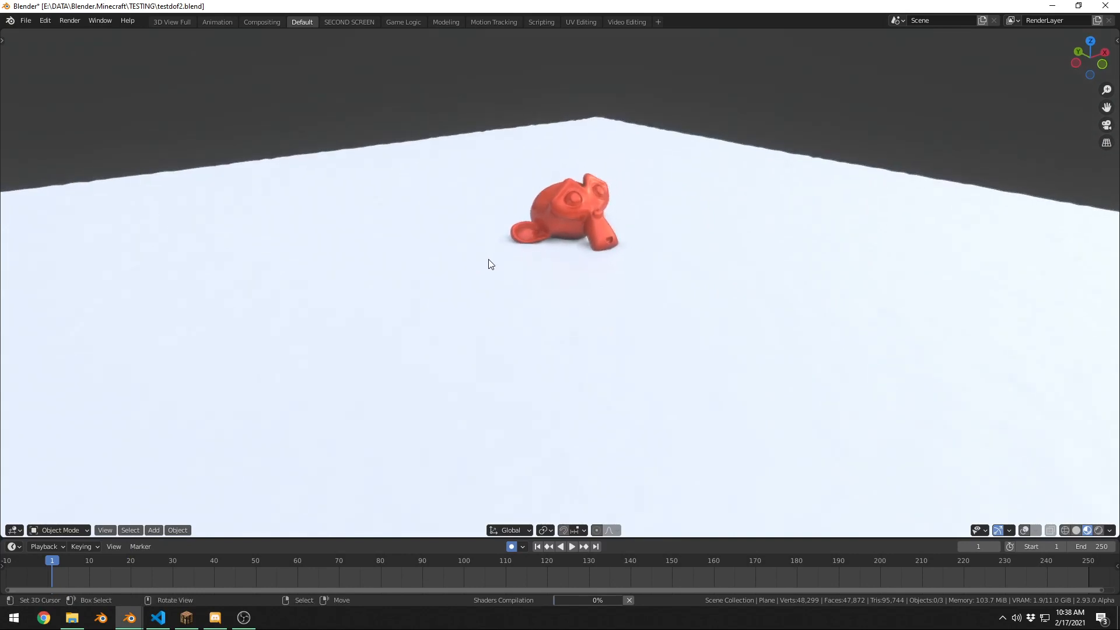
middle_click_drag(704, 272, 824, 332)
scroll(824, 331, "up", 4)
scroll(699, 358, "up", 3)
scroll(685, 355, "down", 4)
key("KP_0")
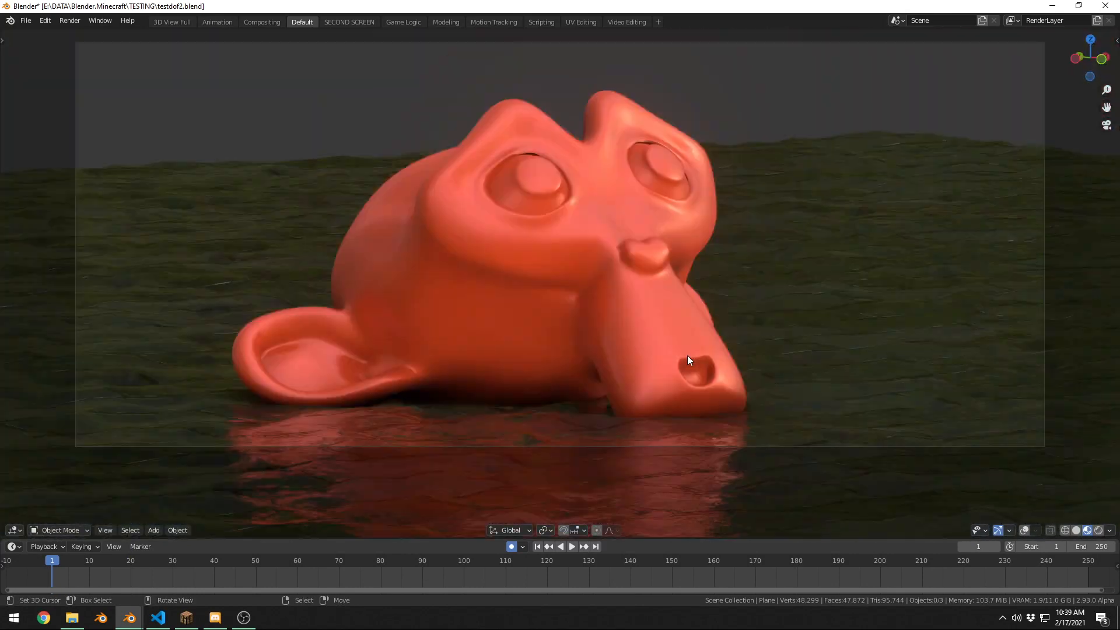
left_click(846, 385)
key("s")
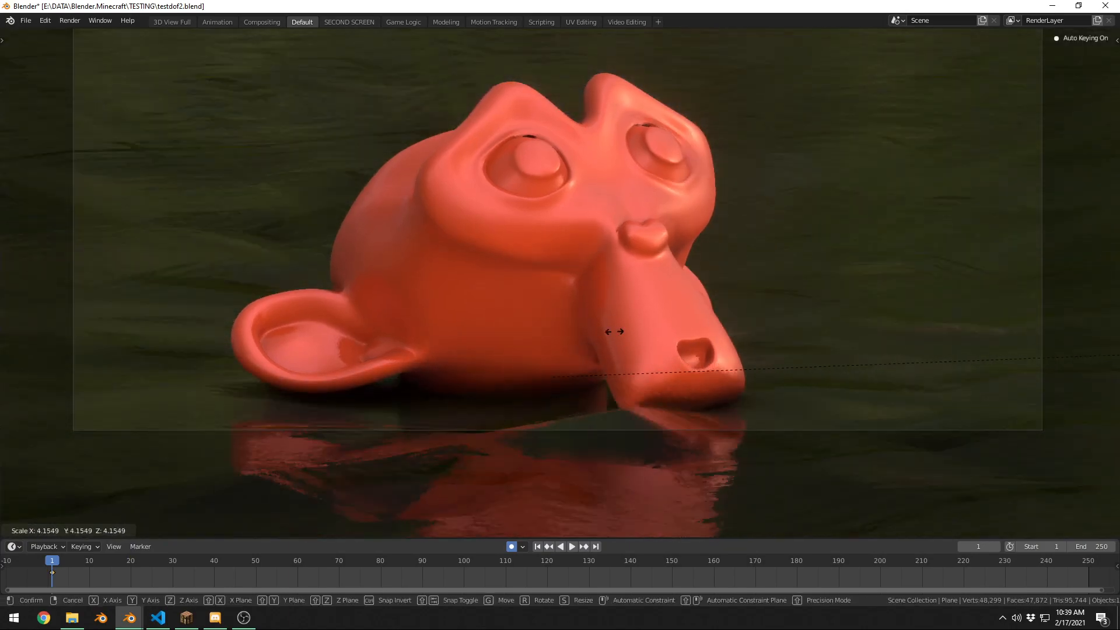
right_click(926, 367)
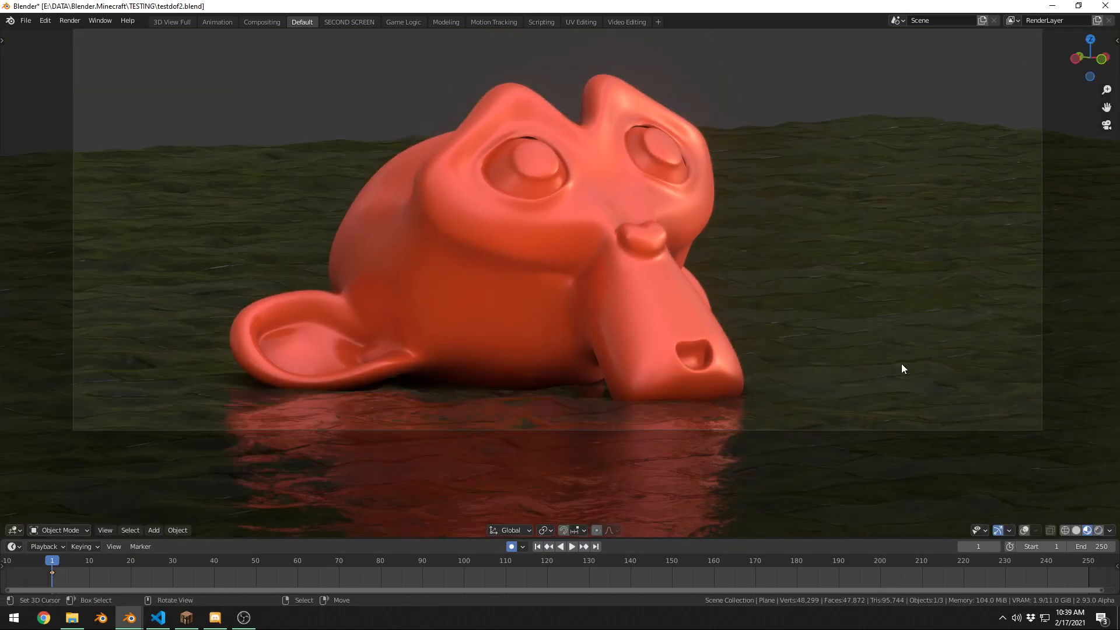
key("s")
right_click(1050, 359)
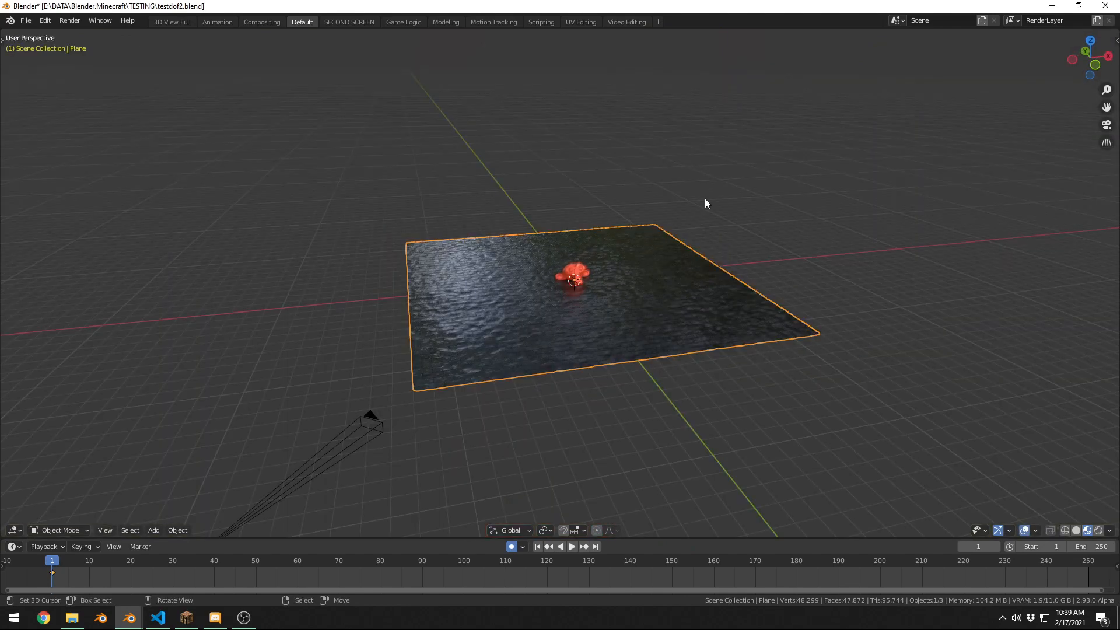
Deselect the floor plane, save the file and add a Reflection Plane light probe at the 3D cursor.
scroll(700, 202, "up", 6)
key("alt+a")
key("ctrl+s")
middle_click_drag(714, 222, 621, 228)
key("shift+a")
mouse_move(637, 401)
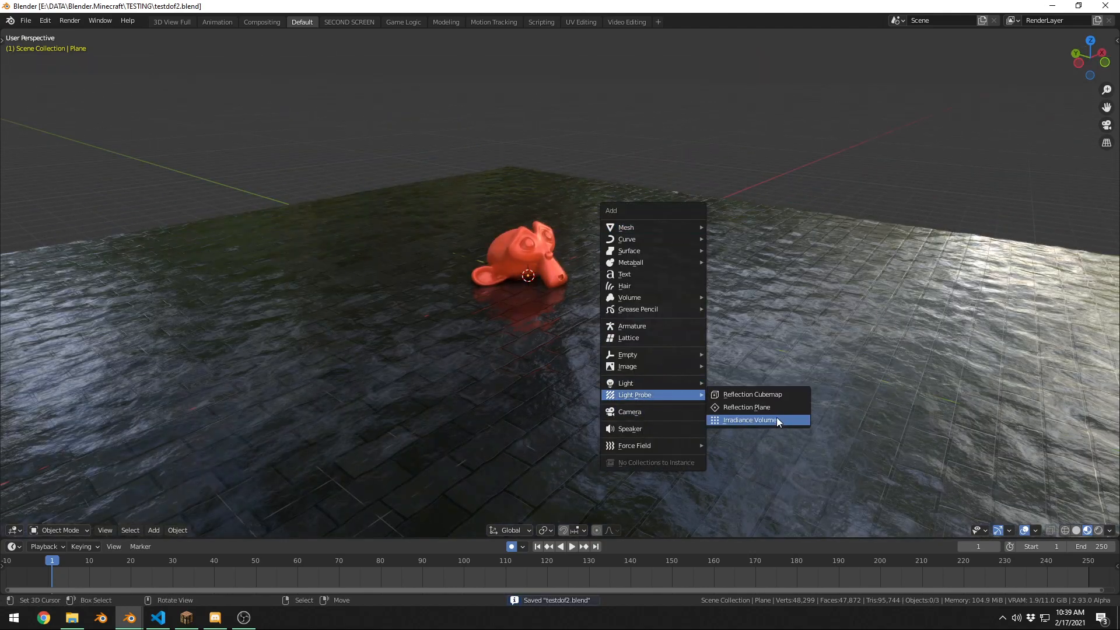
left_click(768, 405)
Adjust the reflection plane's height slightly along Z and scale it up to cover the whole floor.
scroll(701, 338, "up", 2)
key("g")
key("z")
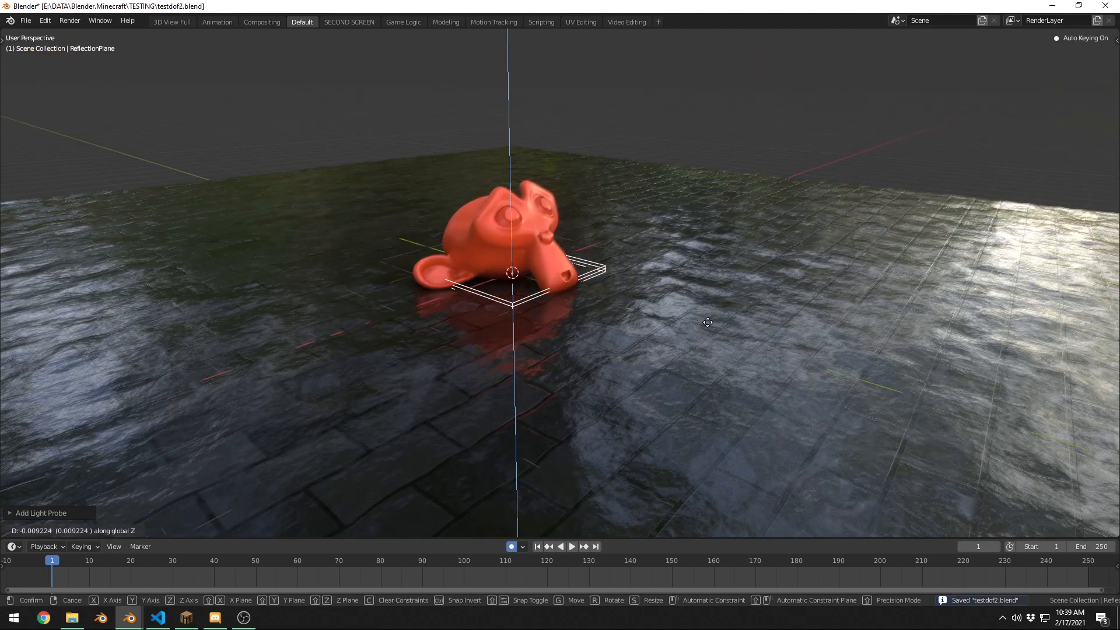
left_click(698, 296)
key("s")
left_click(450, 330)
Switch the viewport to rendered shading.
scroll(449, 330, "up", 2)
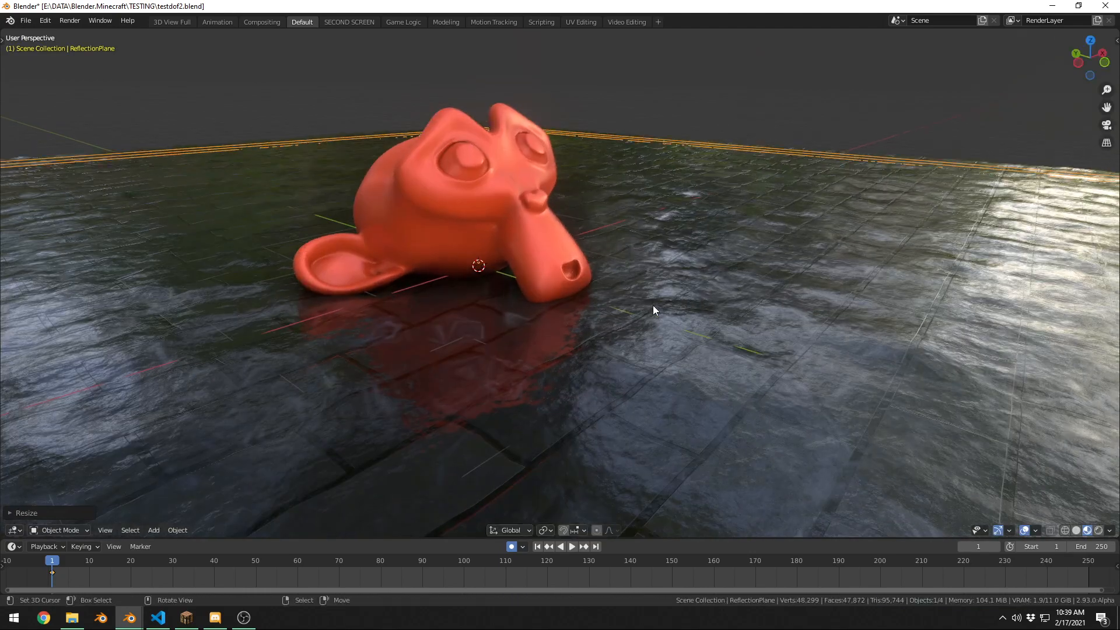
key("z")
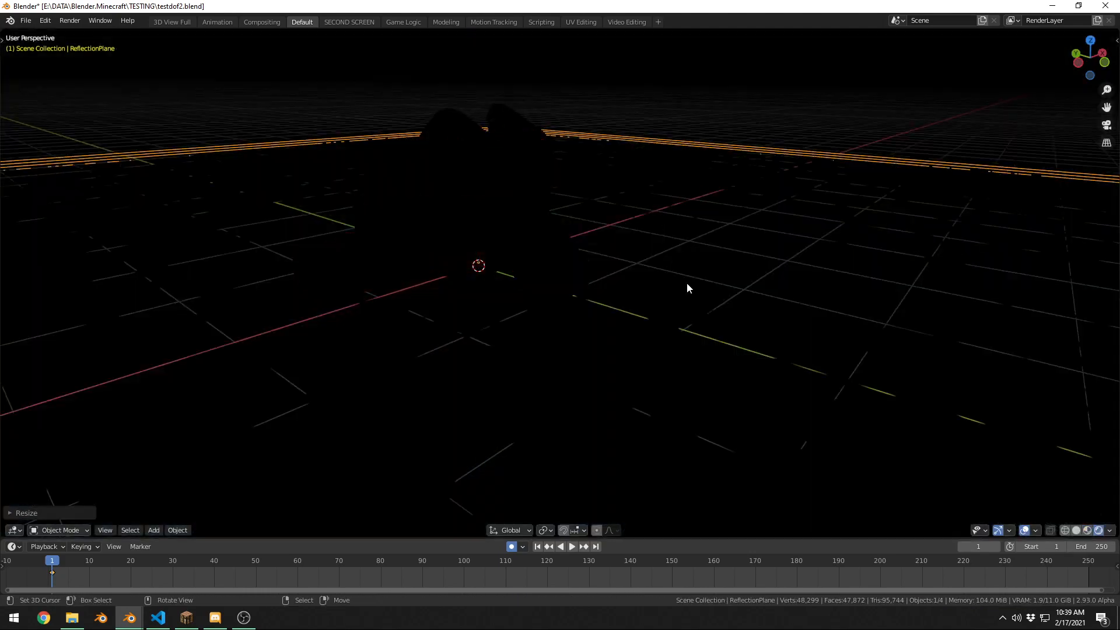
Add a Sun light at the 3D cursor and rotate it to light the monkey head.
key("shift+a")
mouse_move(558, 251)
left_click(612, 263)
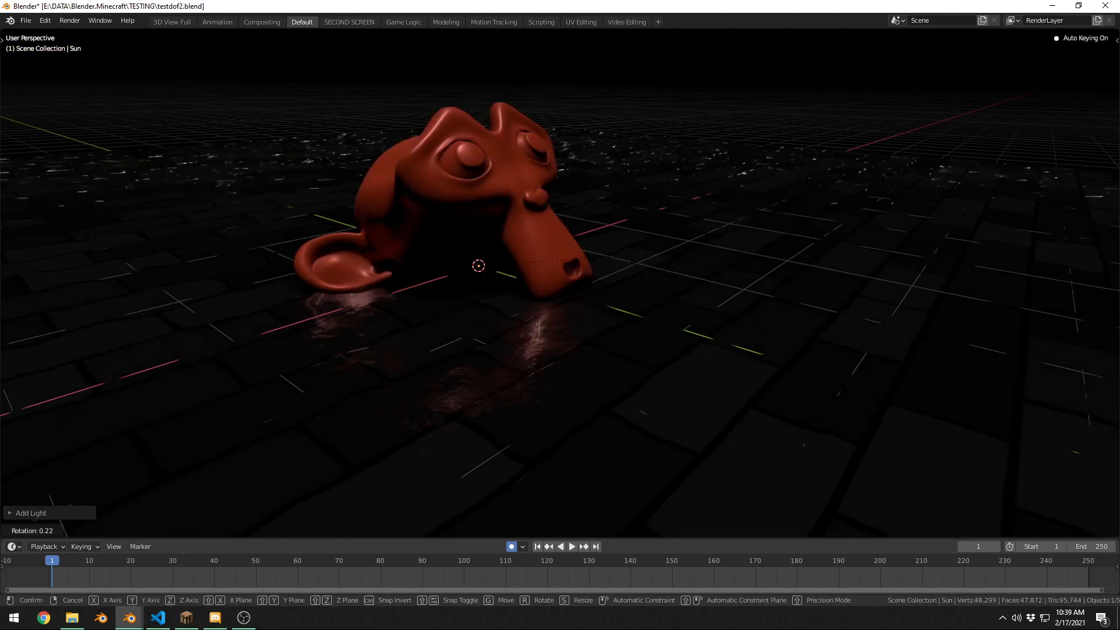
left_click(671, 248)
Lower the reflection plane very slightly along the Z axis.
key("g")
key("z")
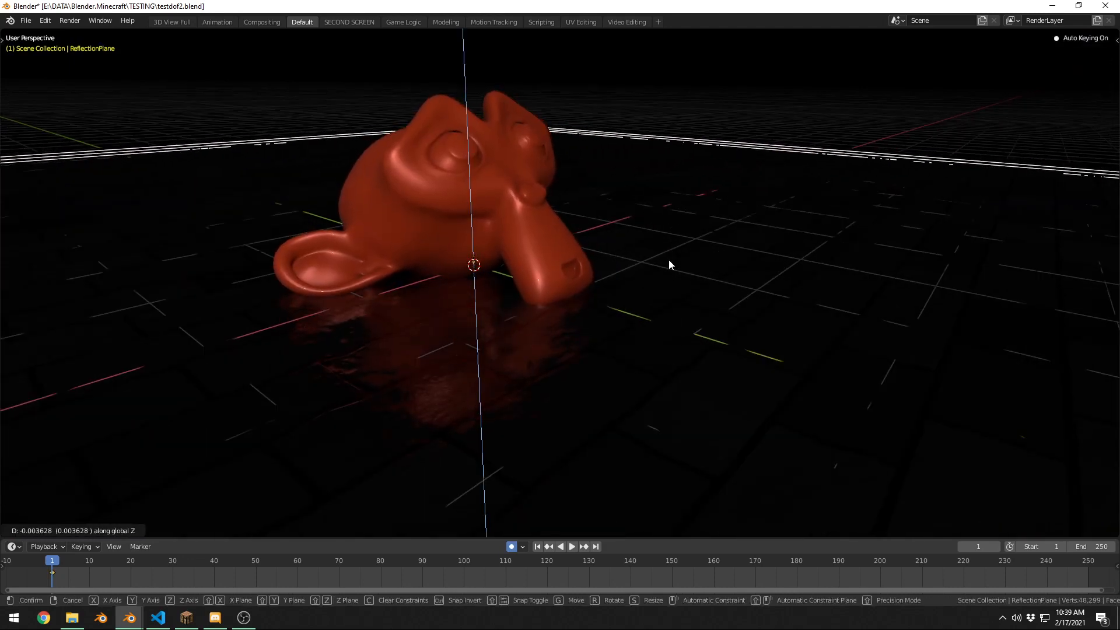
left_click(668, 270)
Select the Sun light under the monkey head, delete it and save the file.
scroll(668, 272, "down", 3)
key("a")
scroll(668, 272, "down", 4)
key("z")
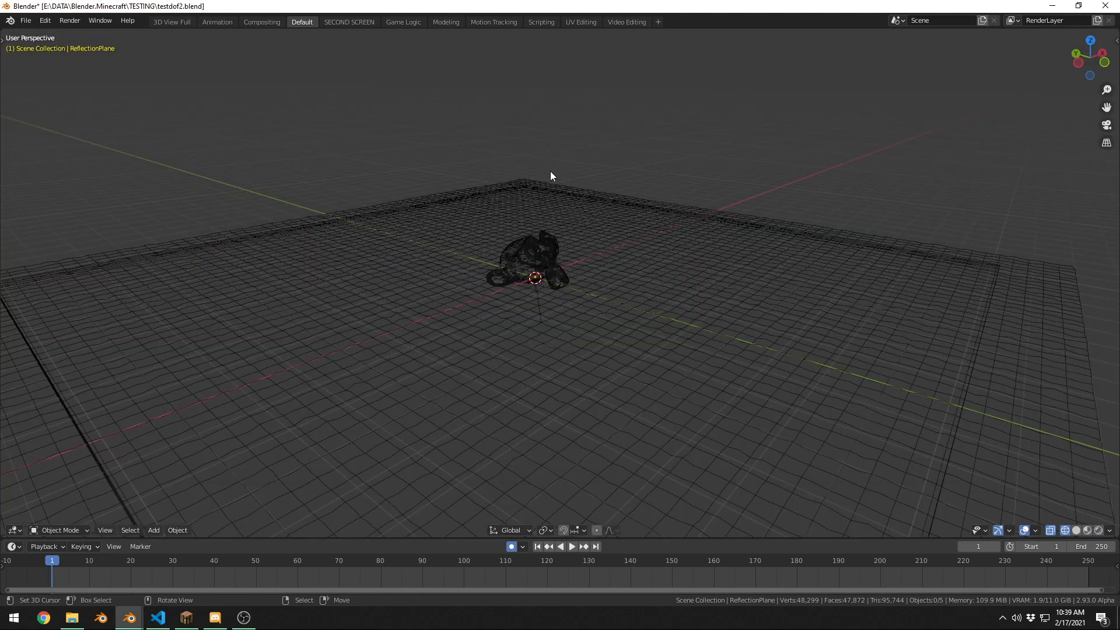
left_click(529, 288)
left_click(530, 288)
key("shift+z")
key("x")
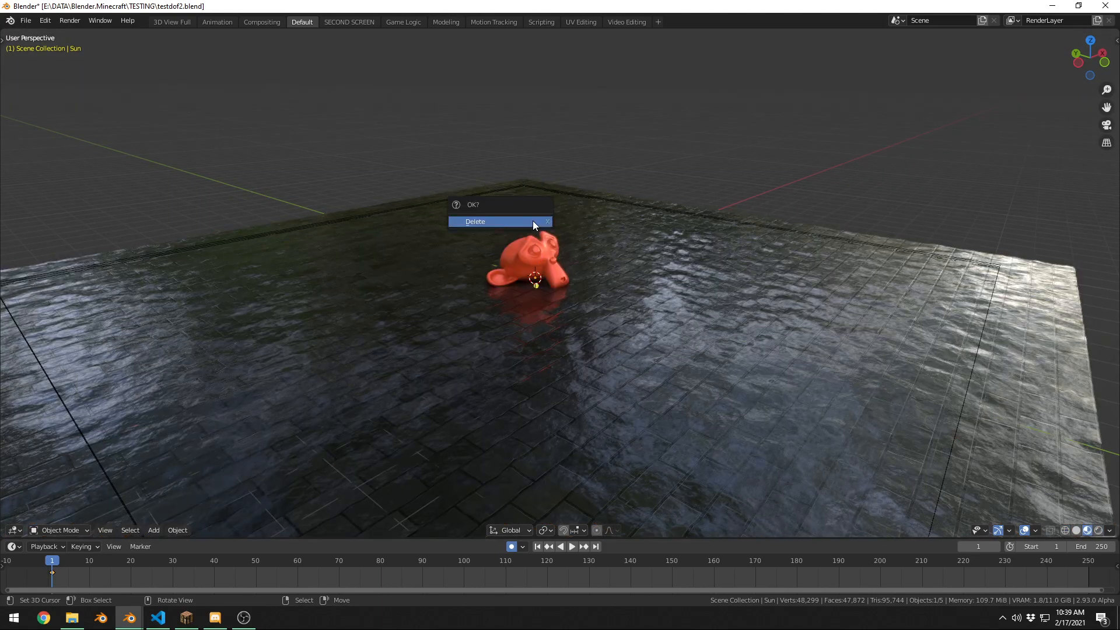
left_click(533, 222)
key("ctrl+s")
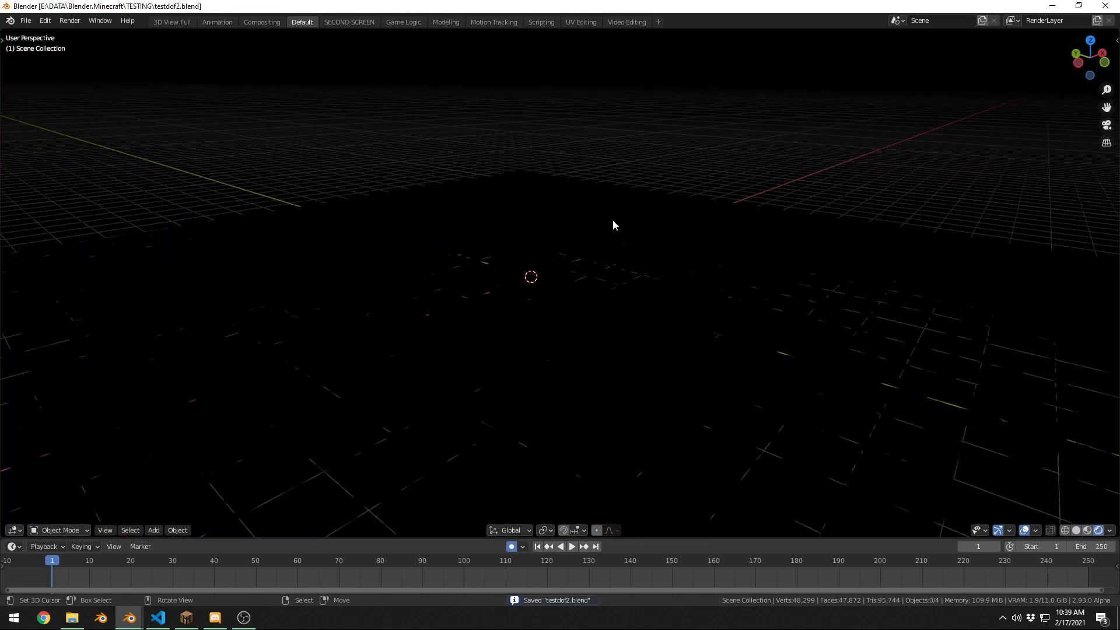
Scale the reflection plane up until it extends beyond the floor on all sides, and save the file.
key("alt+z")
middle_click_drag(686, 315, 705, 265, "shift")
scroll(721, 256, "down", 4)
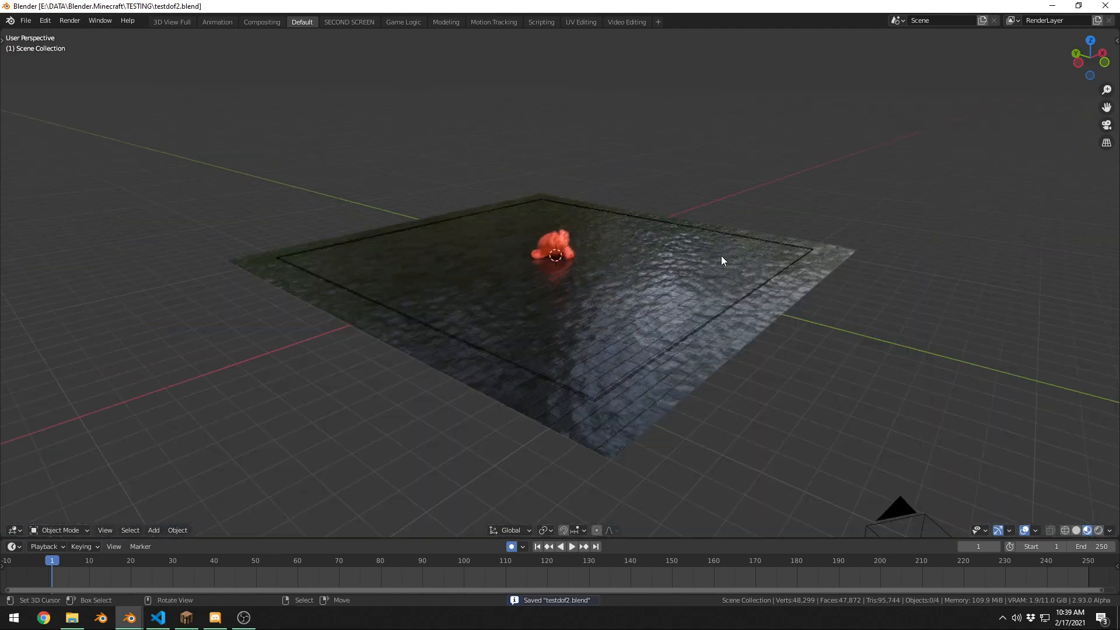
left_click(808, 257)
left_click(803, 253)
key("s")
left_click(933, 257)
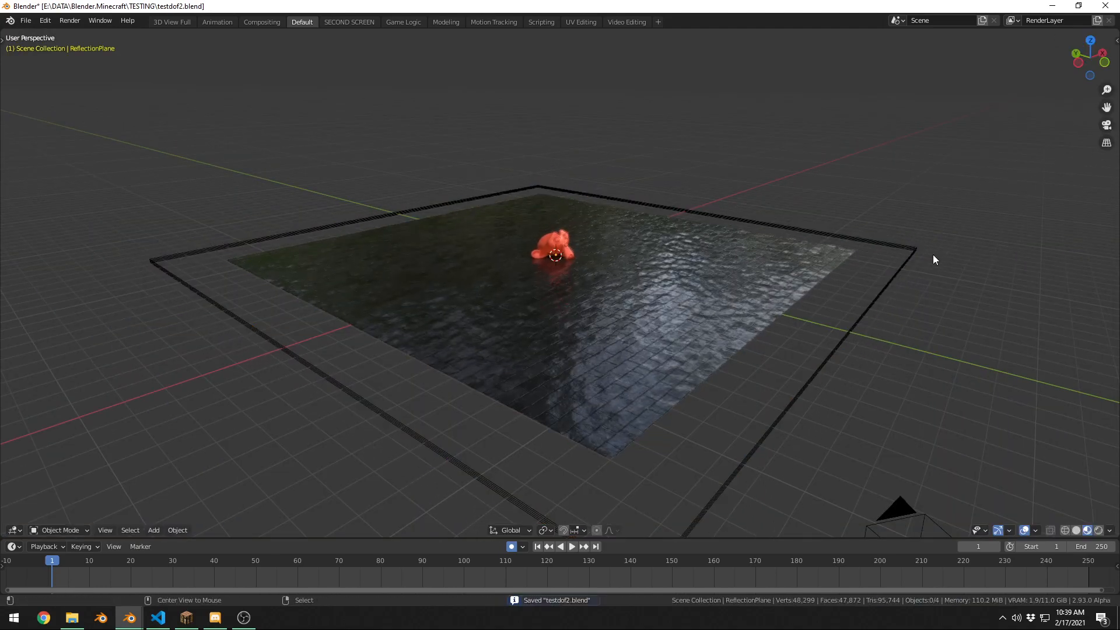
key("ctrl+s")
Examine the monkey head's reflection in the floor up close, from a distance and through the camera.
scroll(639, 243, "up", 9)
key("z")
middle_click_drag(633, 221, 618, 306, "shift")
key("z")
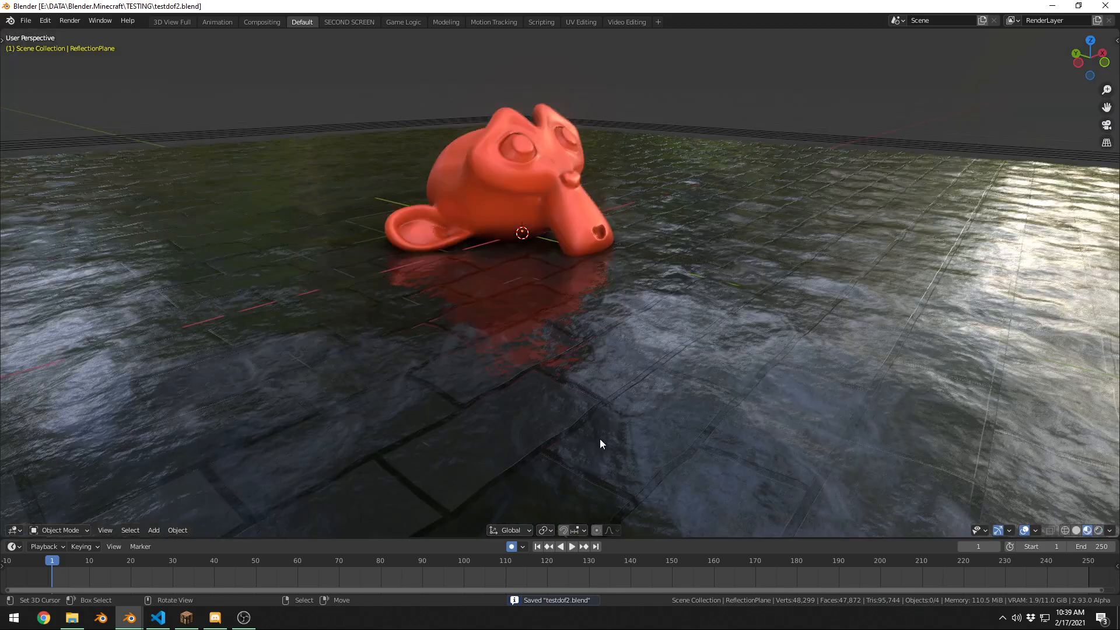
scroll(623, 407, "down", 6)
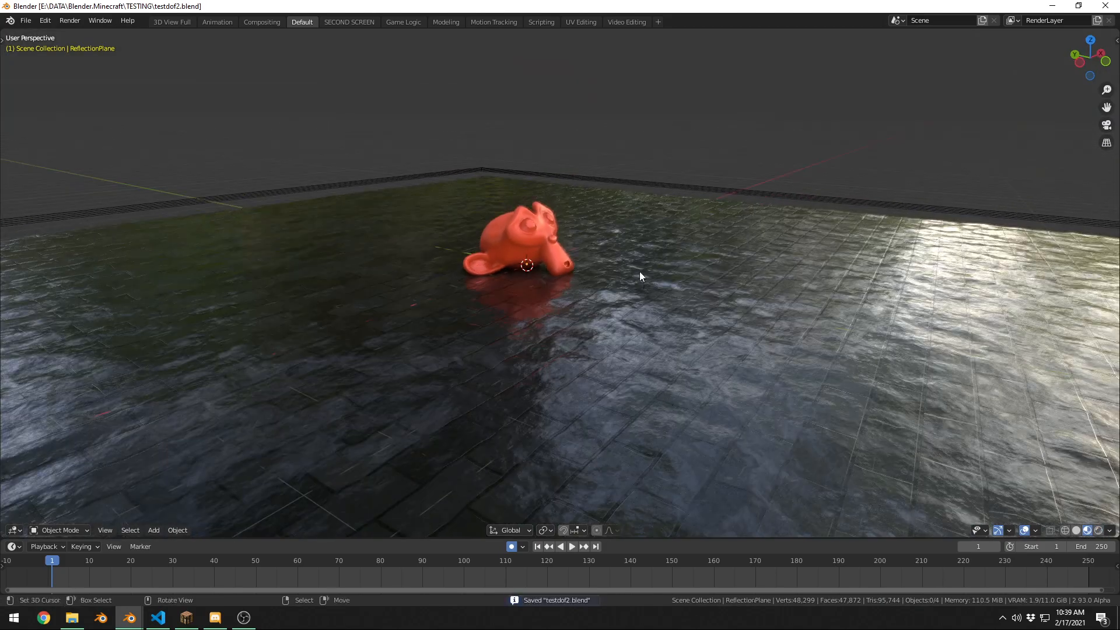
scroll(639, 271, "down", 5)
left_click(821, 240)
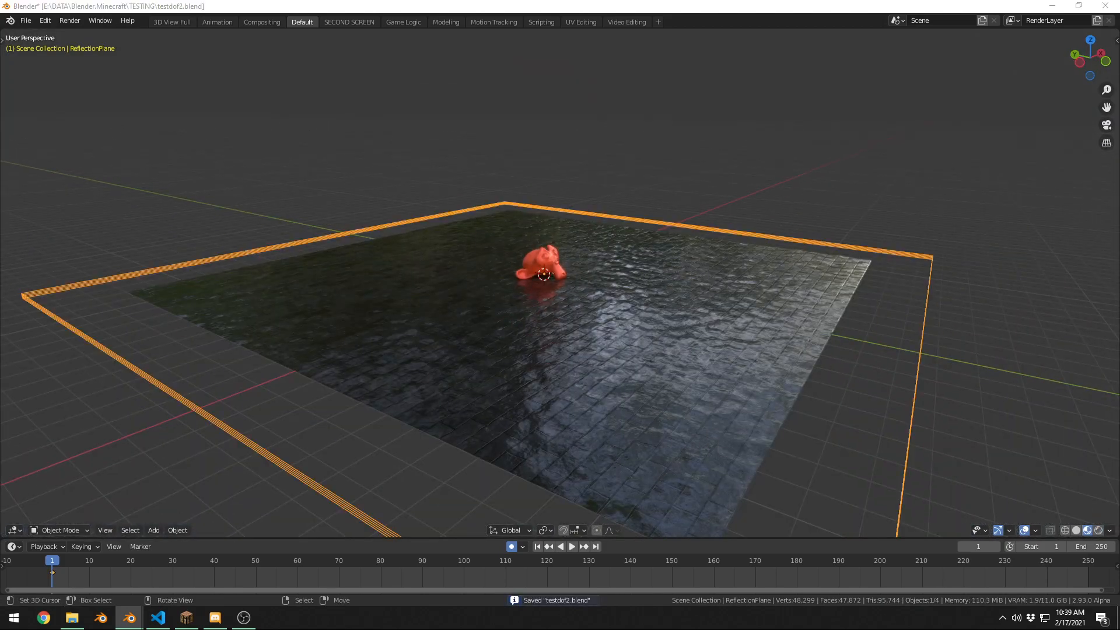
key("alt+a")
scroll(642, 339, "up", 3)
key("KP_0")
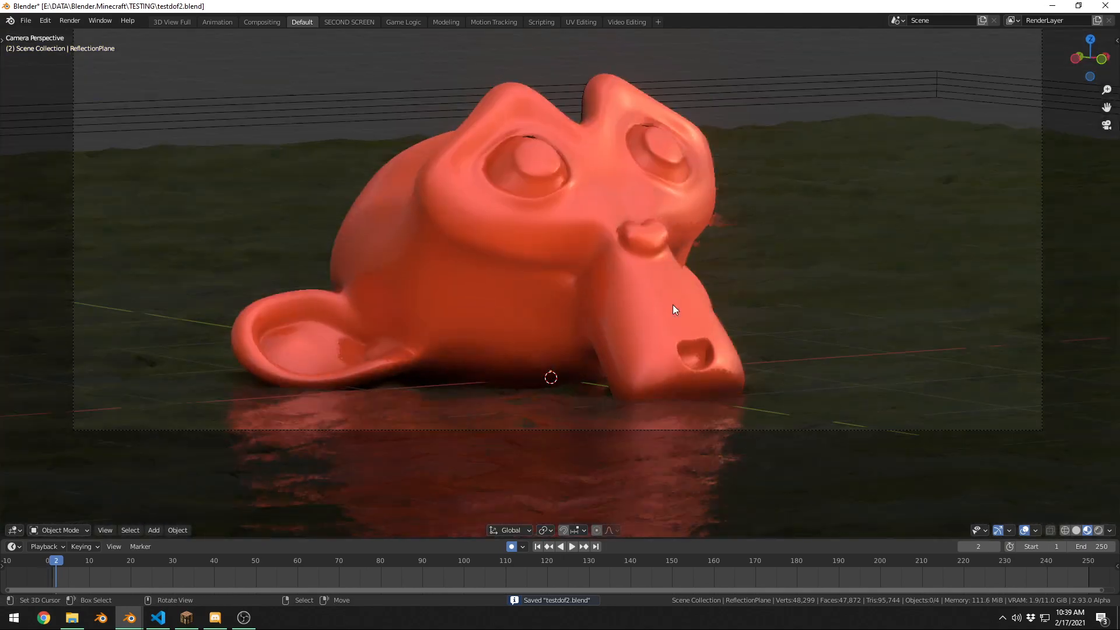
Add a cube empty at the 3D cursor on the monkey's face and scale it down to a tiny size.
key("shift+a")
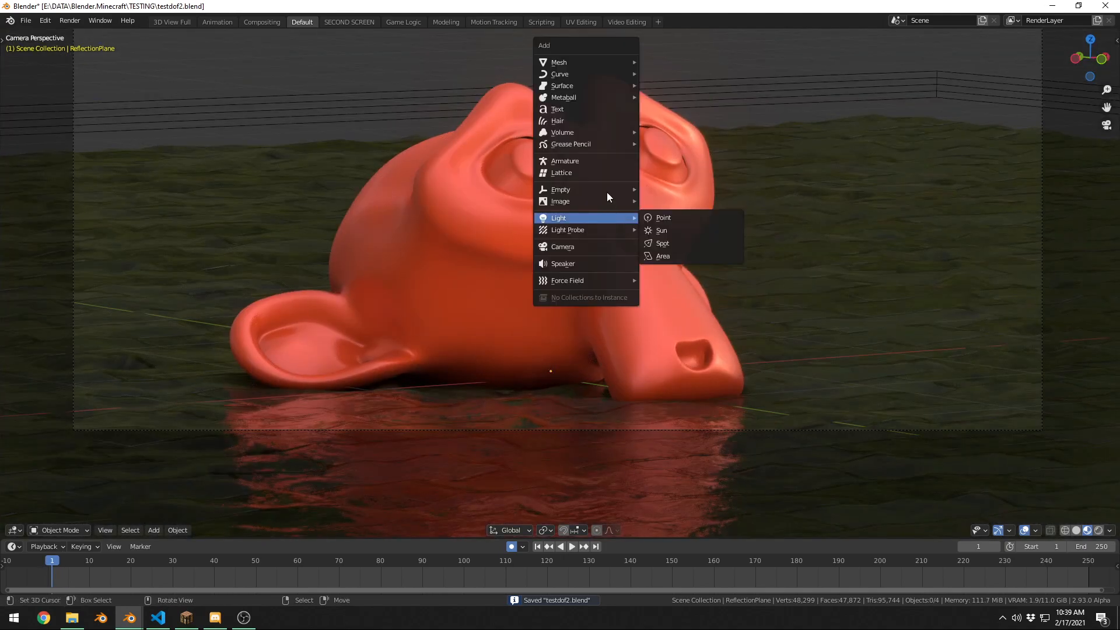
mouse_move(592, 190)
left_click(688, 240)
key("s")
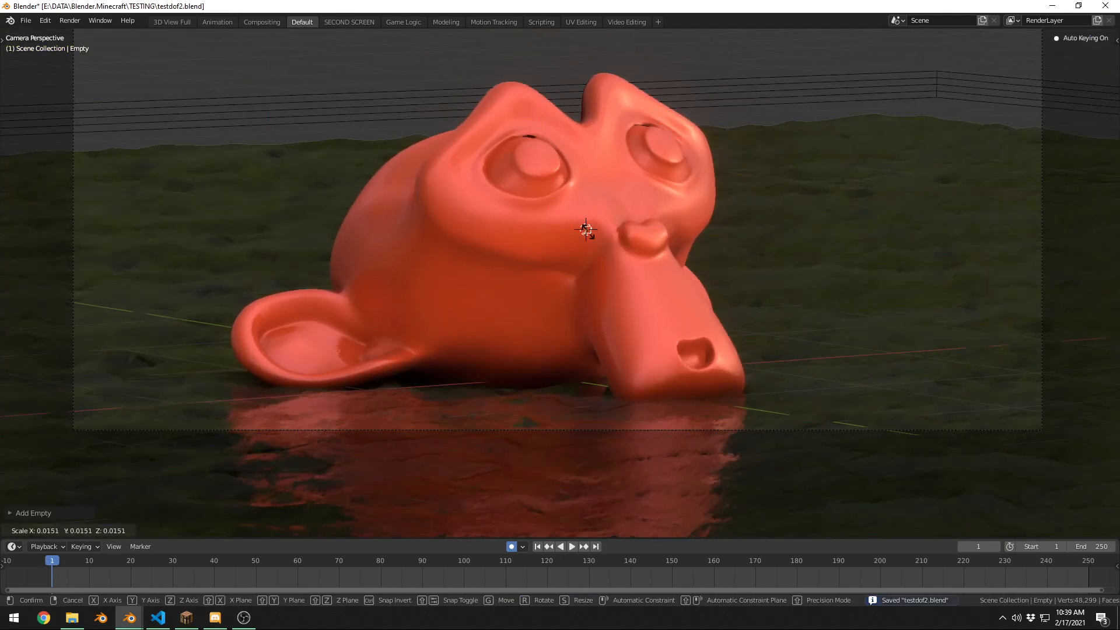
left_click(671, 422)
Select the camera, hide the viewport overlays and save the file.
right_click(680, 431)
middle_click_drag(898, 358, 873, 451, "shift")
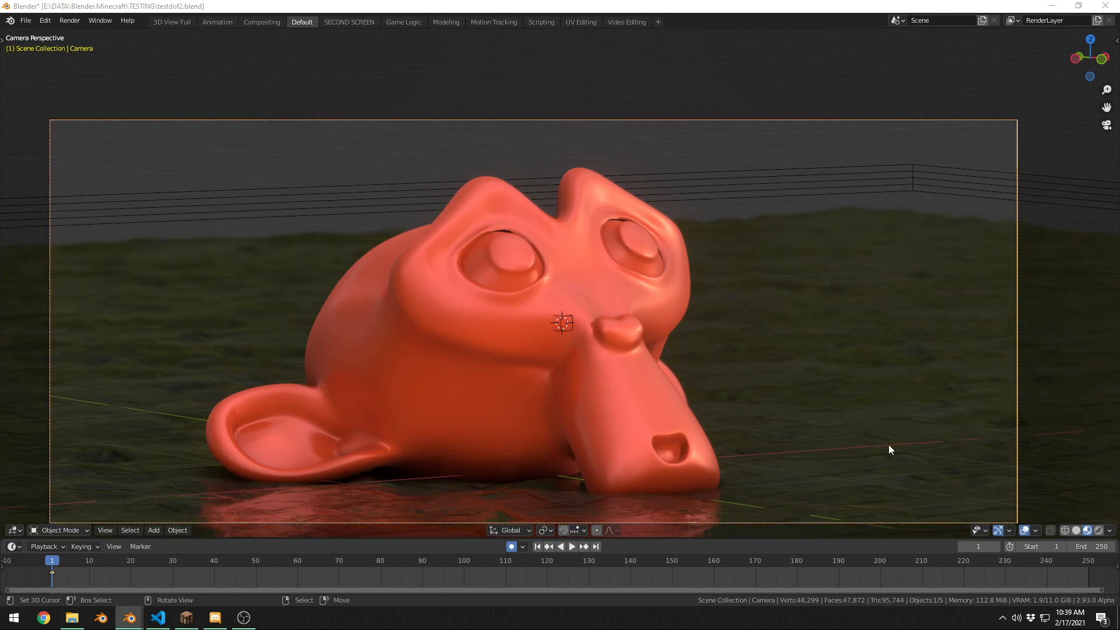
key("KP_0")
middle_click_drag(887, 448, 846, 344)
key("shift+alt+z")
key("ctrl+s")
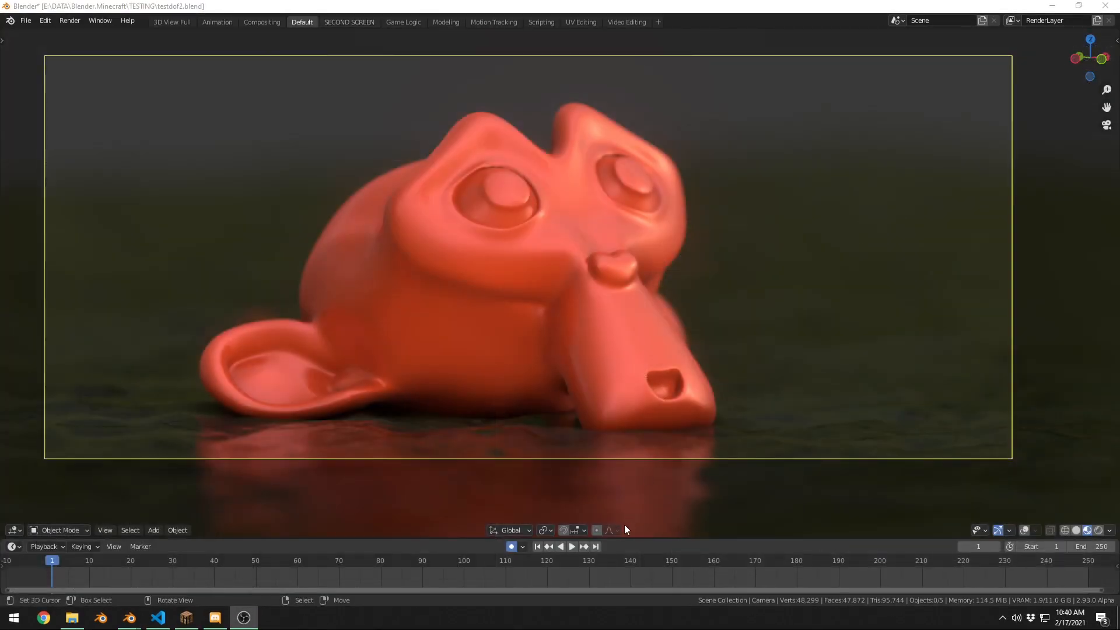
key("ctrl+s")
Examine the monkey head on the floor from above and its depth-of-field blur through the camera.
key("shift+alt+z")
middle_click_drag(614, 237, 653, 287)
scroll(734, 275, "up", 6)
scroll(654, 286, "up", 2)
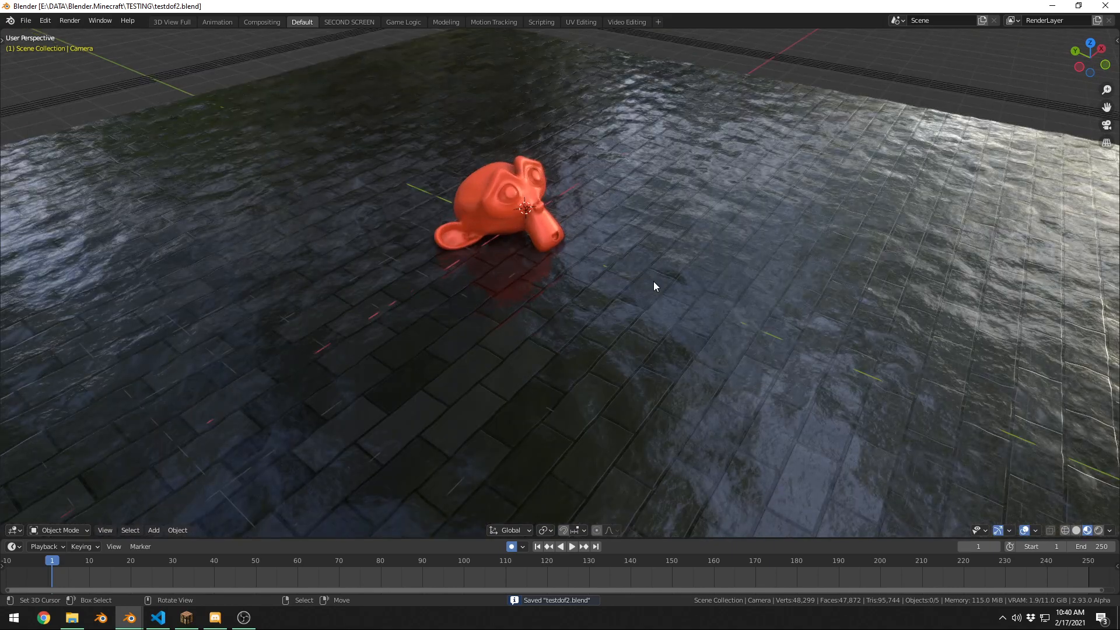
key("KP_0")
key("z")
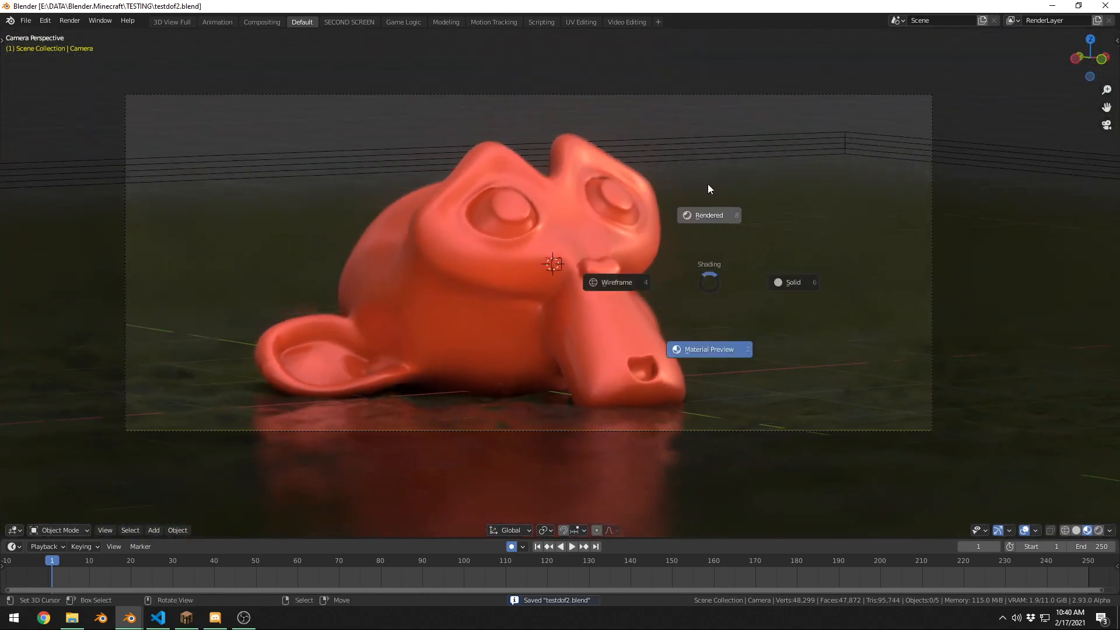
left_click(709, 188)
key("shift+alt+z")
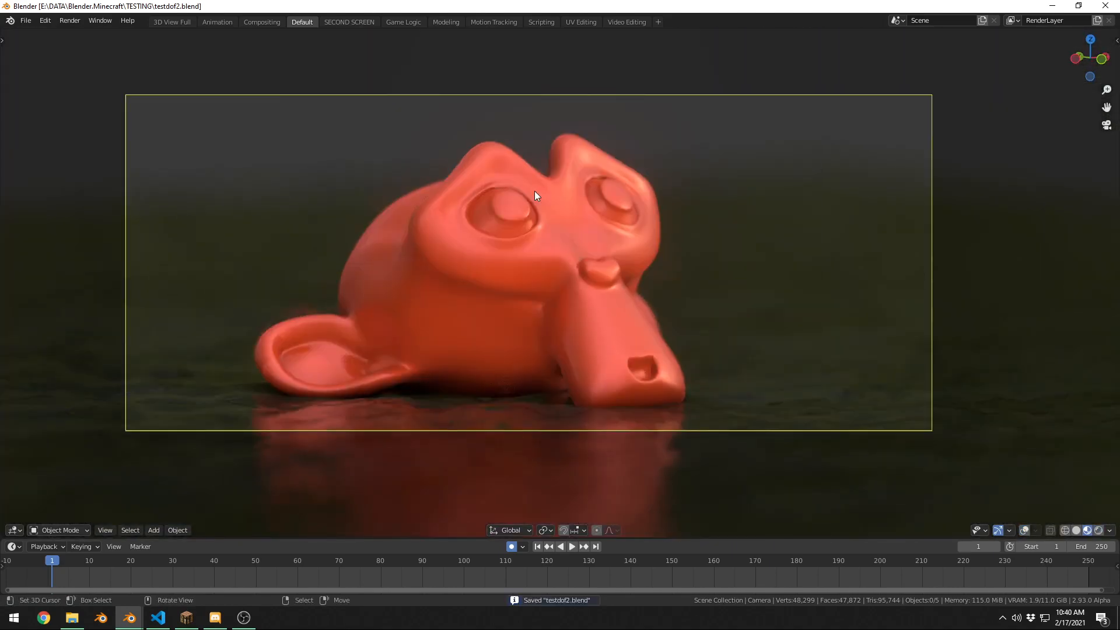
key("shift+alt+z")
Add a second monkey mesh, place the 3D cursor on the floor behind the red head and snap the mesh to it.
key("shift+a")
mouse_move(663, 126)
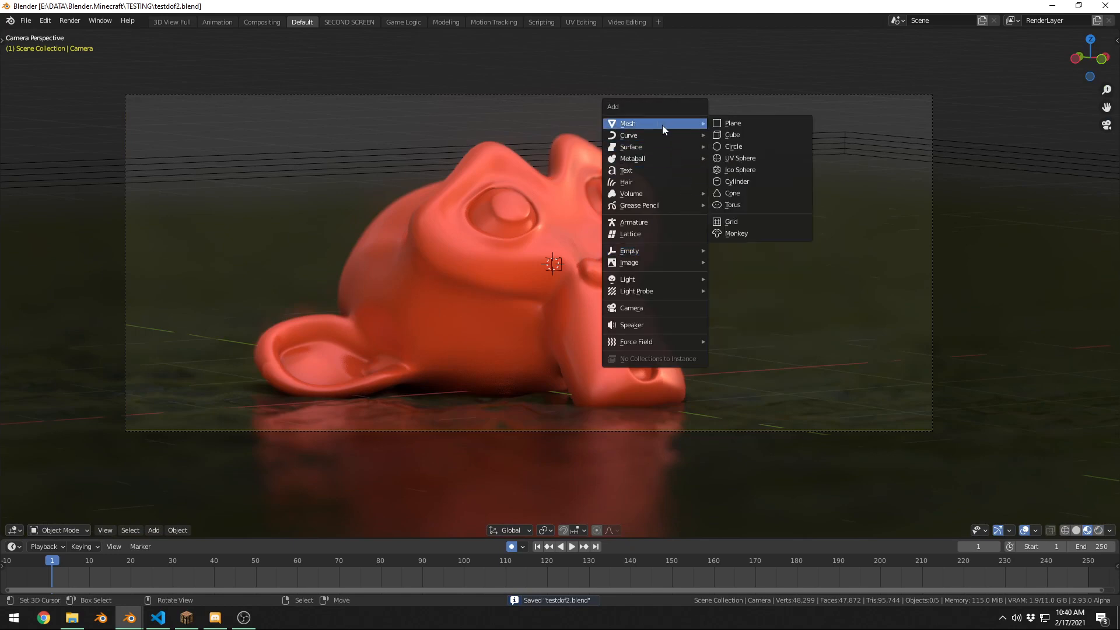
left_click(737, 233)
right_click(797, 288, "shift")
key("shift+s")
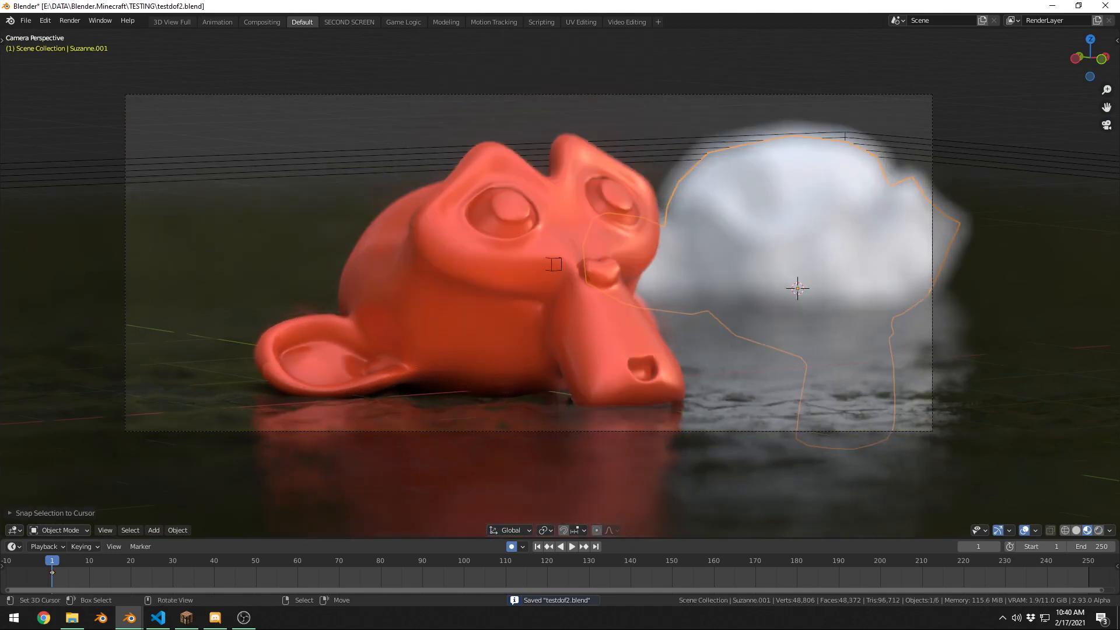
Rotate and scale down the second monkey head so it rests on the floor behind the red one.
key("r")
key("r")
left_click(962, 169)
key("shift+alt+z")
key("s")
left_click(933, 226)
key("r")
key("r")
left_click(877, 247)
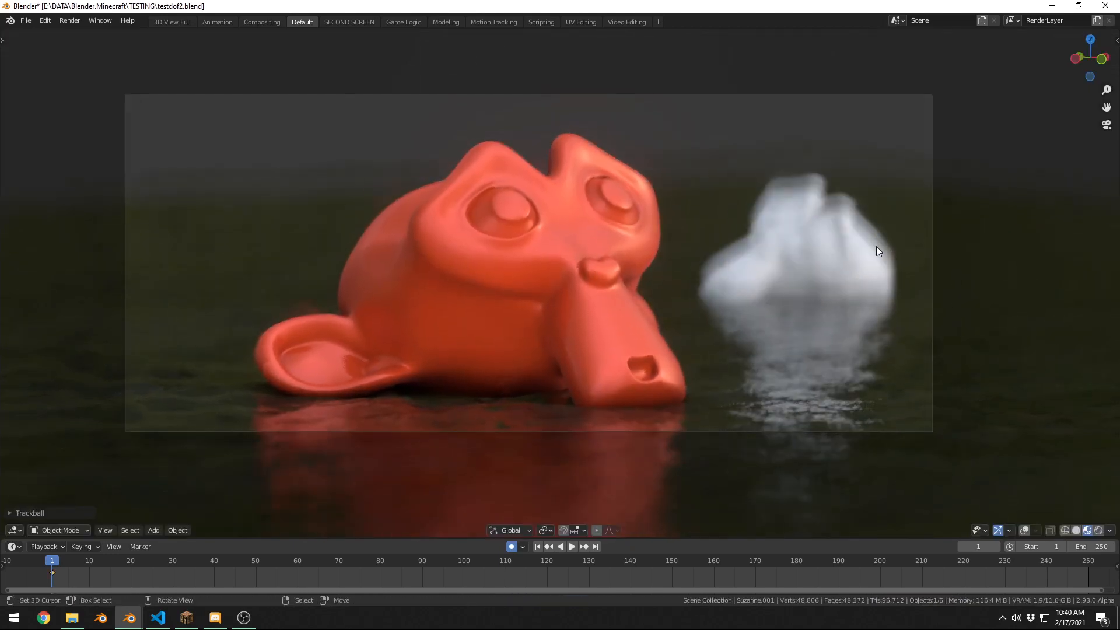
key("g")
left_click(943, 163)
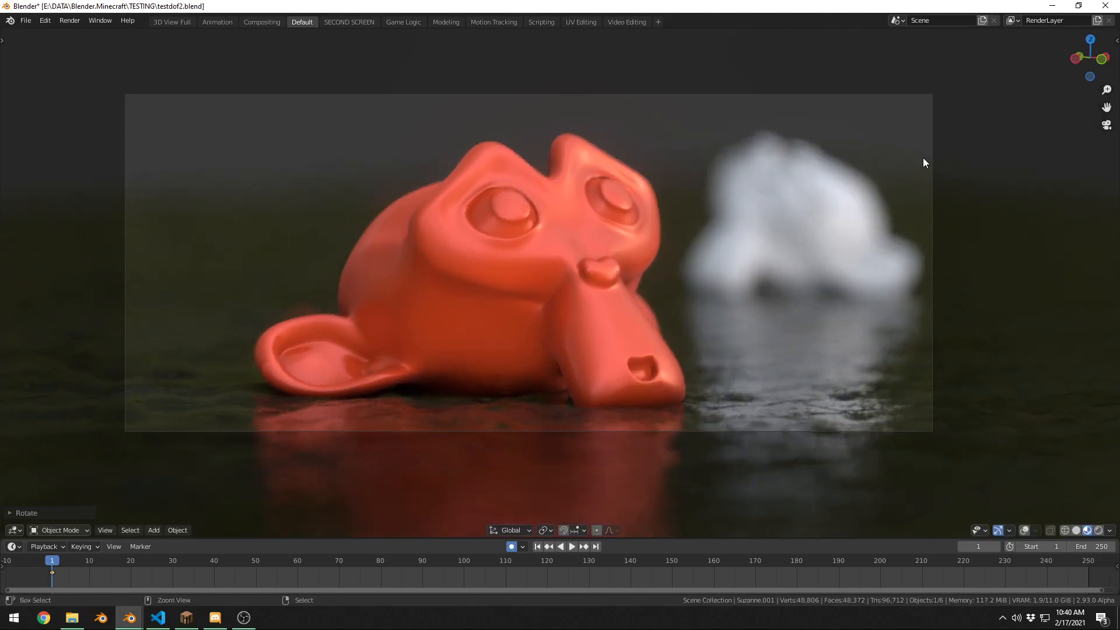
Frame the second monkey head and shade it smooth.
middle_click_drag(925, 165, 881, 177)
key("KP_Decimal")
scroll(866, 198, "up", 2)
mouse_move(709, 190)
middle_mouse_down()
mouse_move(751, 212)
mouse_move(830, 175)
mouse_move(797, 177)
middle_mouse_up()
right_click(750, 199)
left_click(750, 200)
Try a level 1 subdivision on the white monkey head and undo it.
scroll(750, 200, "down", 2)
key("ctrl+1")
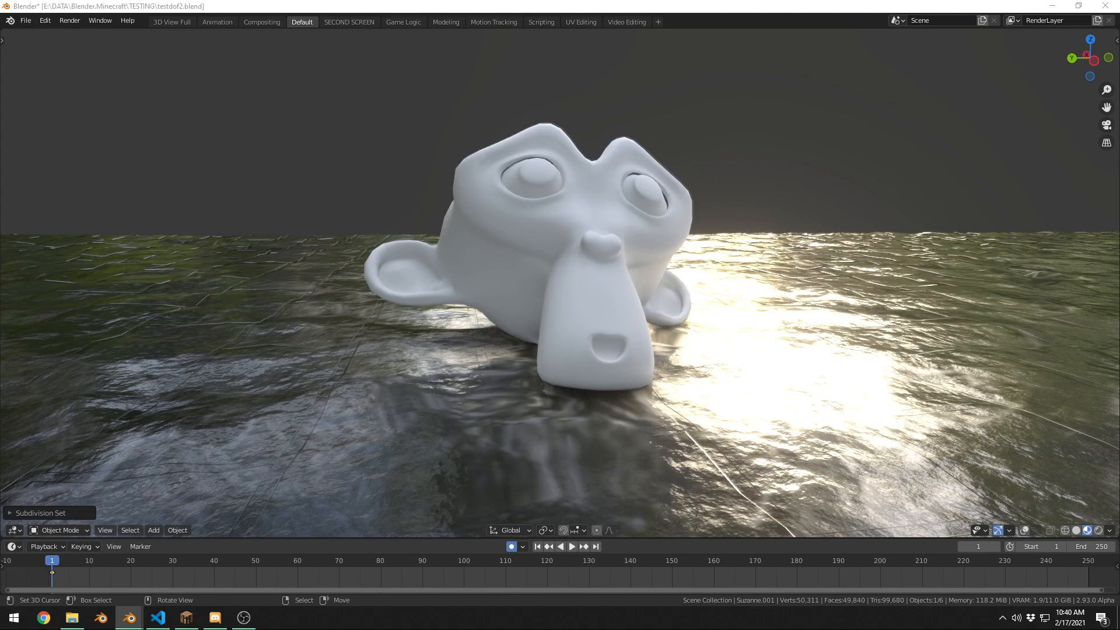
key("ctrl+z")
Check the second monkey head through the camera, select it and give it a level 1 subdivision.
key("alt+a")
middle_click_drag(829, 186, 758, 225)
scroll(735, 226, "down", 3)
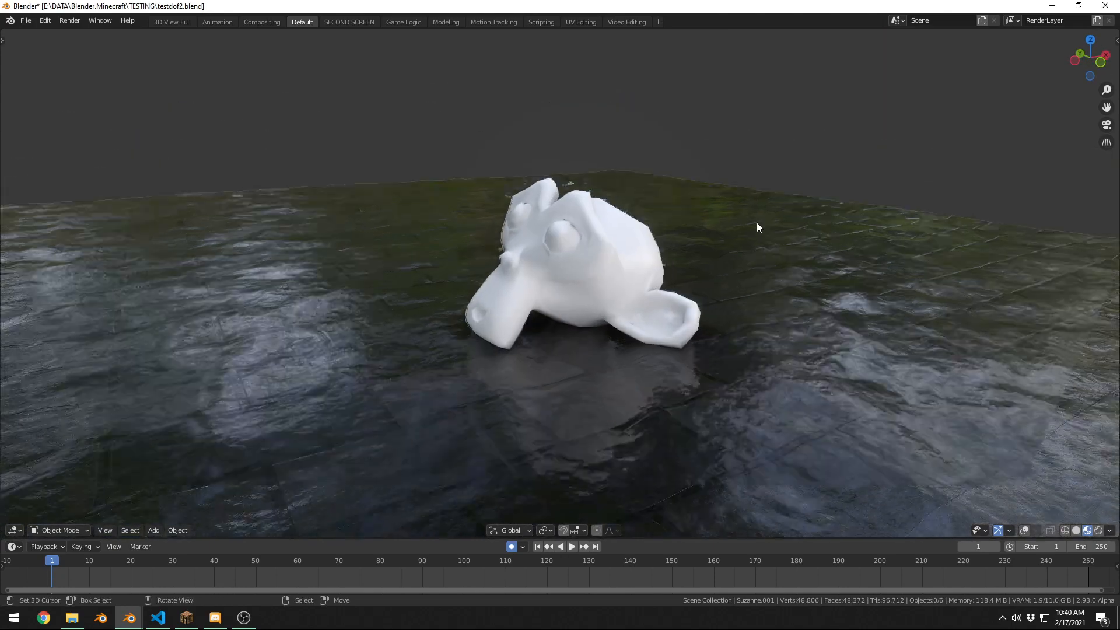
key("KP_0")
left_click(894, 215)
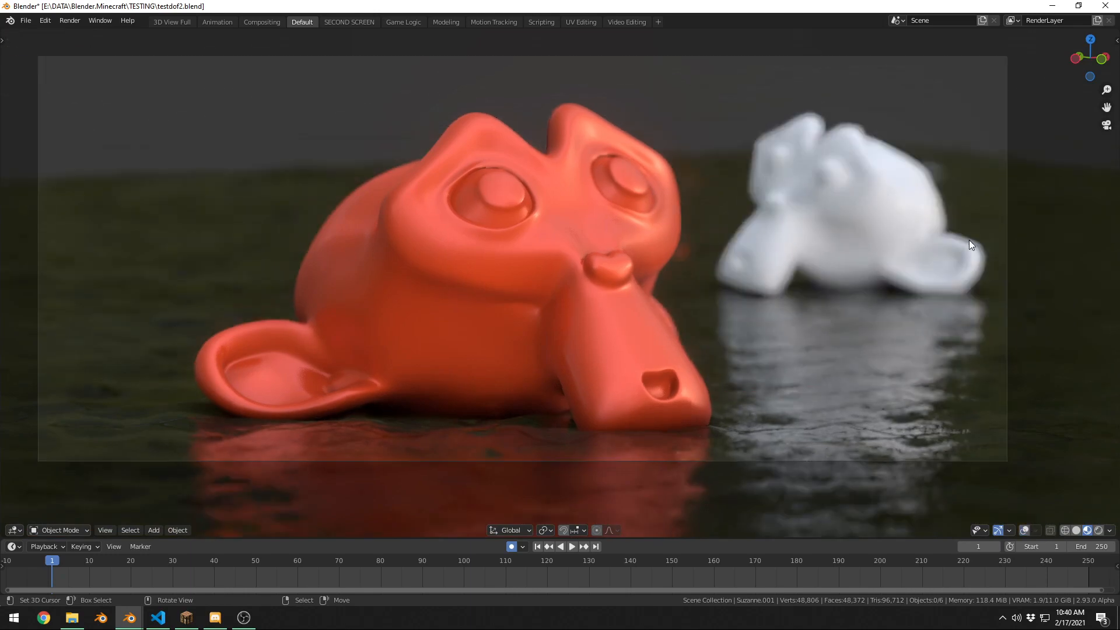
key("KP_Decimal")
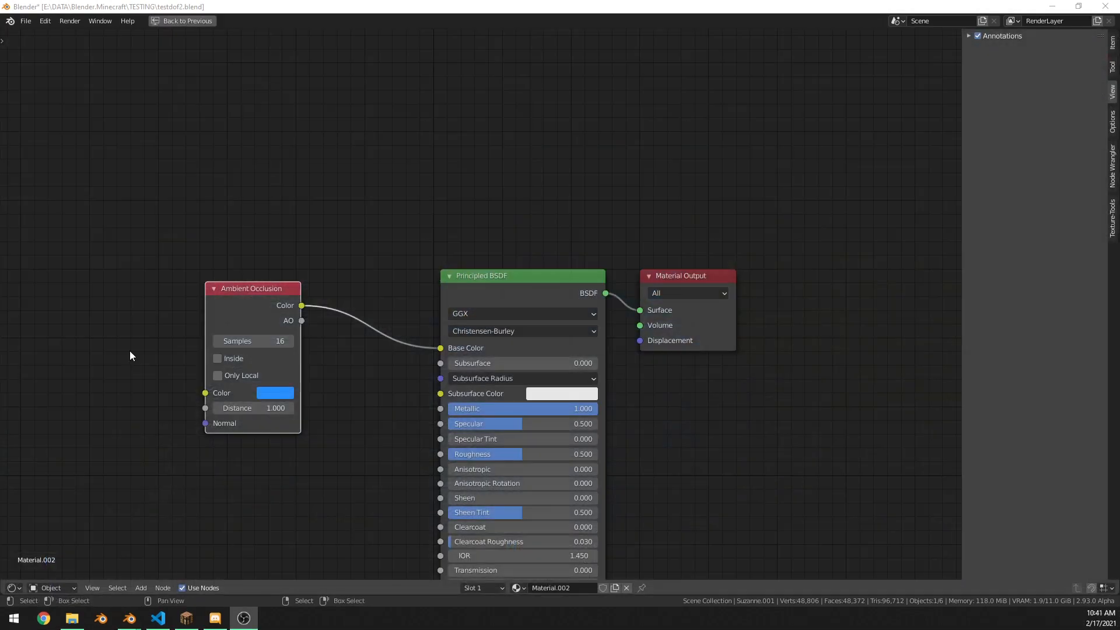
scroll(466, 342, "up", 2)
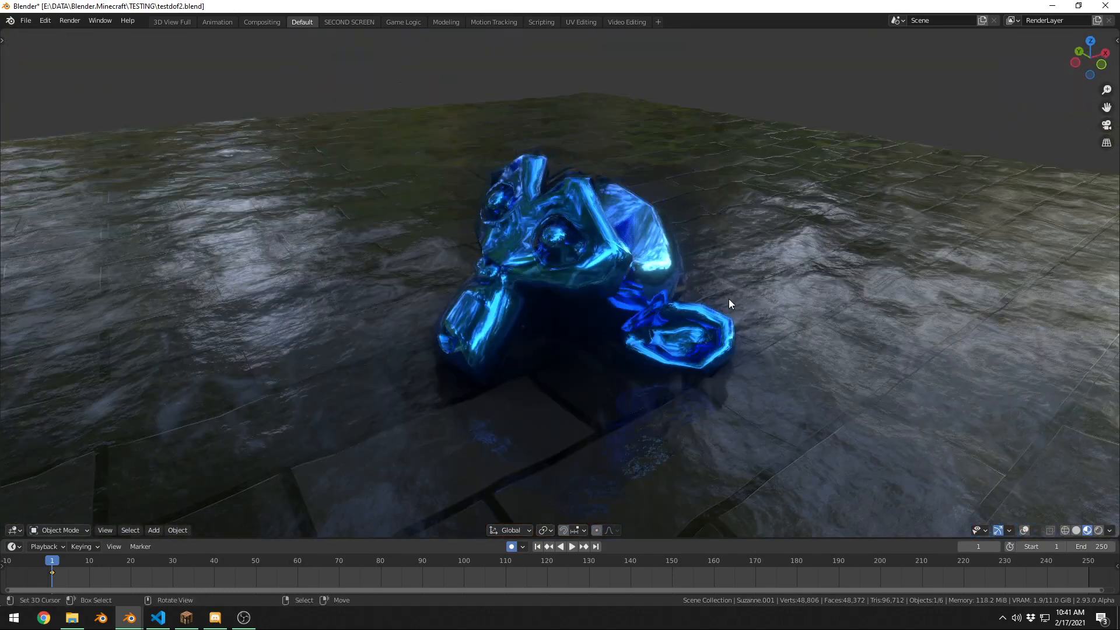
key("ctrl+1")
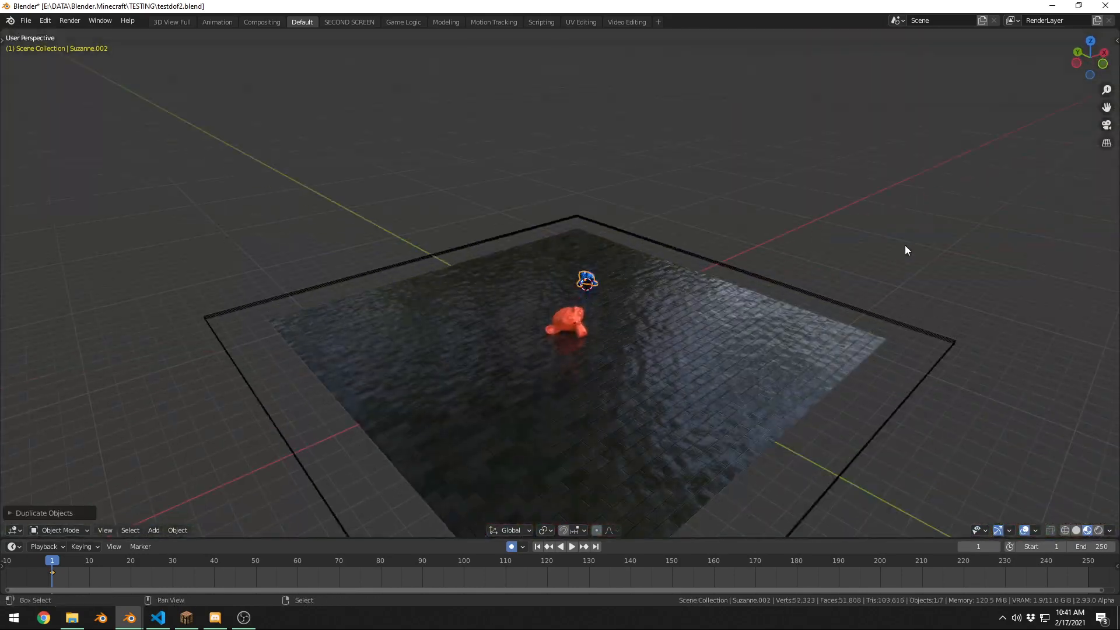
Move the duplicated blue monkey head across the floor behind the red one and rotate it about the Z axis.
key("g")
key("shift+z")
left_click(798, 268)
key("r")
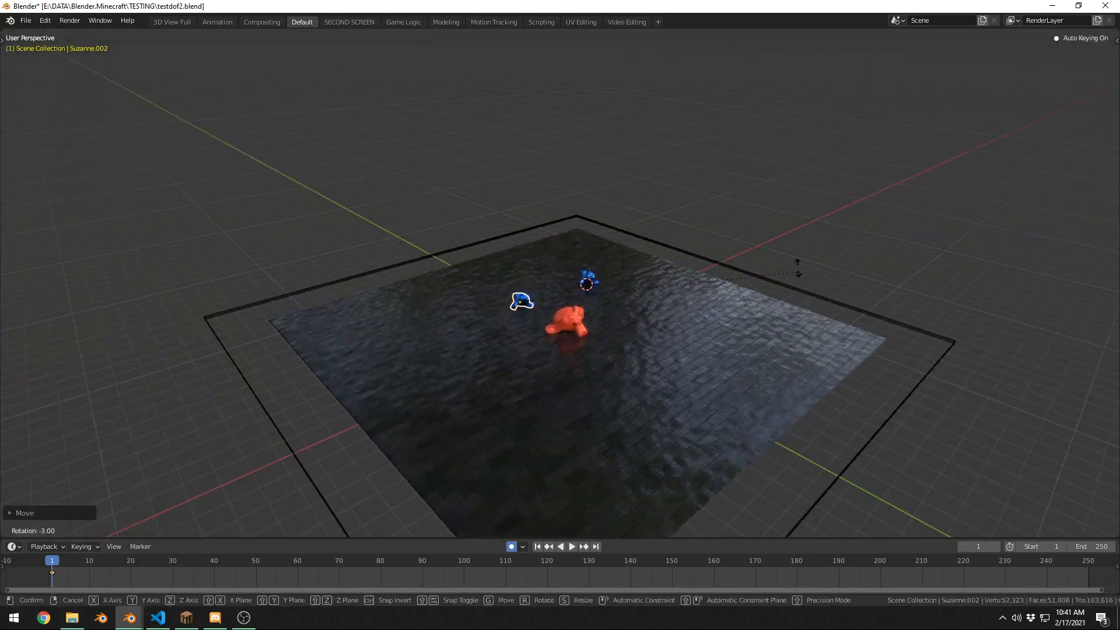
key("z")
left_click(671, 248)
Rotate duplicates of the two blue heads about Z and move them along the floor to either side behind the red head.
scroll(619, 253, "up", 3)
key("r")
key("z")
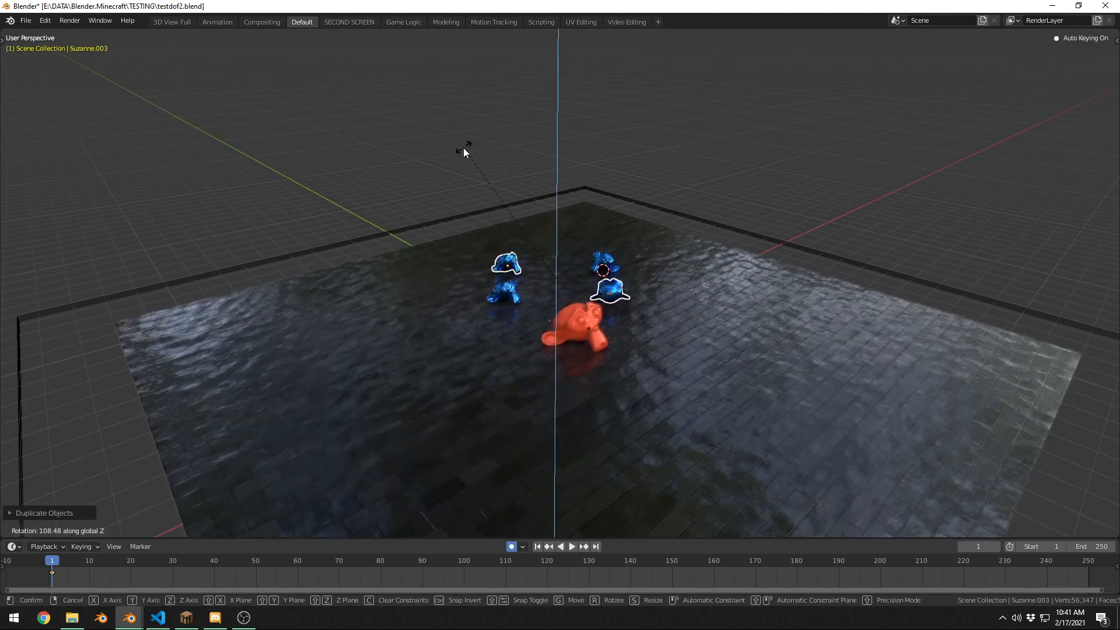
left_click(499, 179)
key("g")
key("shift+z")
left_click(562, 196)
Rotate another duplicated pair of blue heads about Z and move it along the floor to the far left of the red head.
key("r")
key("z")
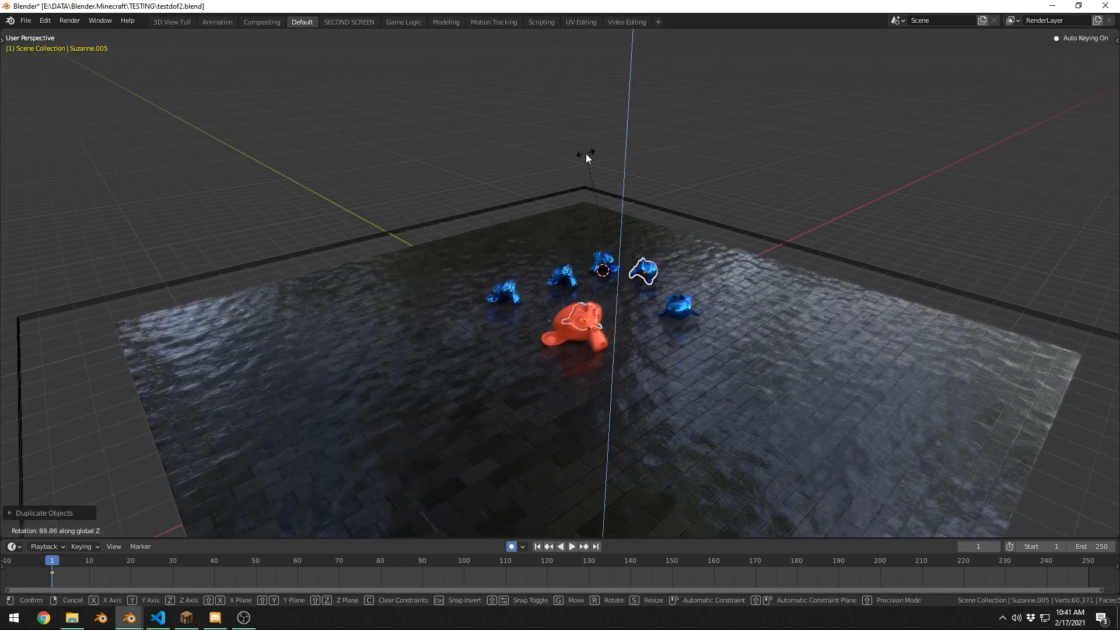
left_click(548, 178)
key("g")
key("shift+z")
left_click(399, 178)
Duplicate the selected pair of blue heads, rotate the copies about Z and move them to the floor in front and left of the red head.
key("shift+d")
left_click(641, 240)
key("r")
key("z")
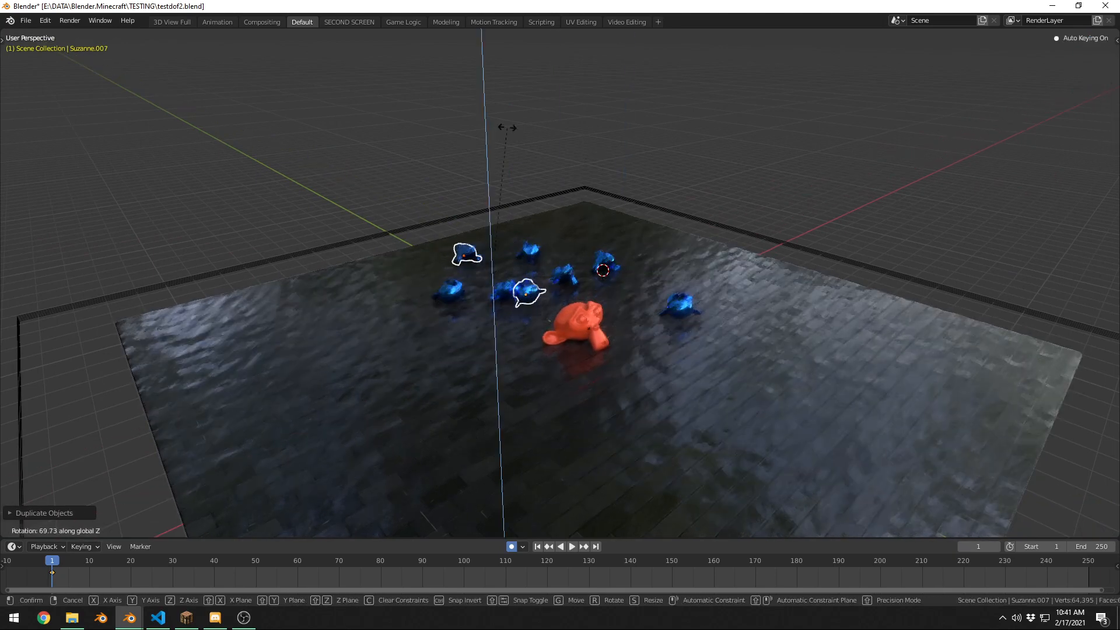
left_click(497, 162)
key("g")
key("shift+z")
left_click(506, 252)
Rotate the next duplicated pair of blue heads about Z and move it along the floor to the right of the red head.
key("r")
key("z")
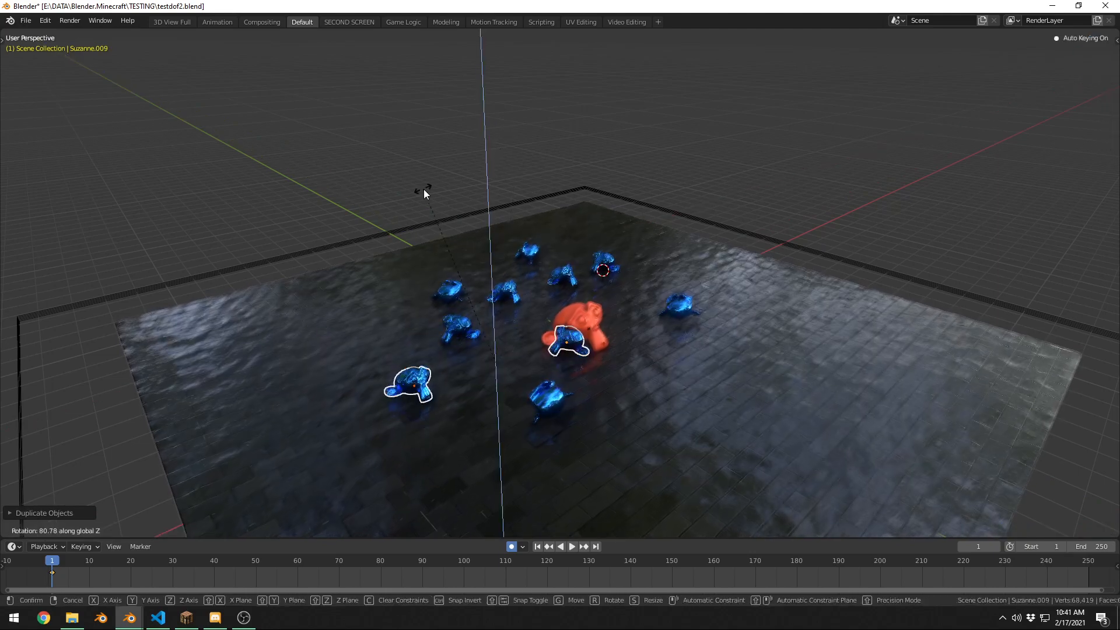
left_click(429, 191)
key("g")
key("shift+z")
left_click(642, 184)
Duplicate the selected pair of blue heads, rotate the copies about Z and move them near the floor's far corner.
key("shift+d")
left_click(821, 244)
key("g")
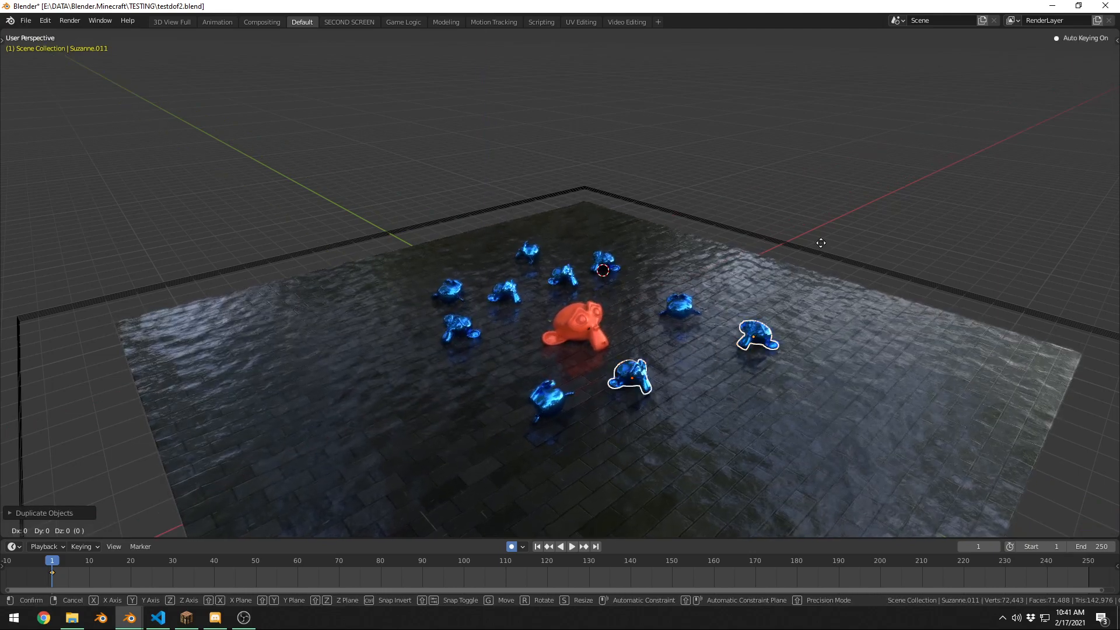
key("shift+z")
left_click(705, 105)
key("r")
key("z")
left_click(637, 288)
key("g")
key("shift+z")
left_click(660, 297)
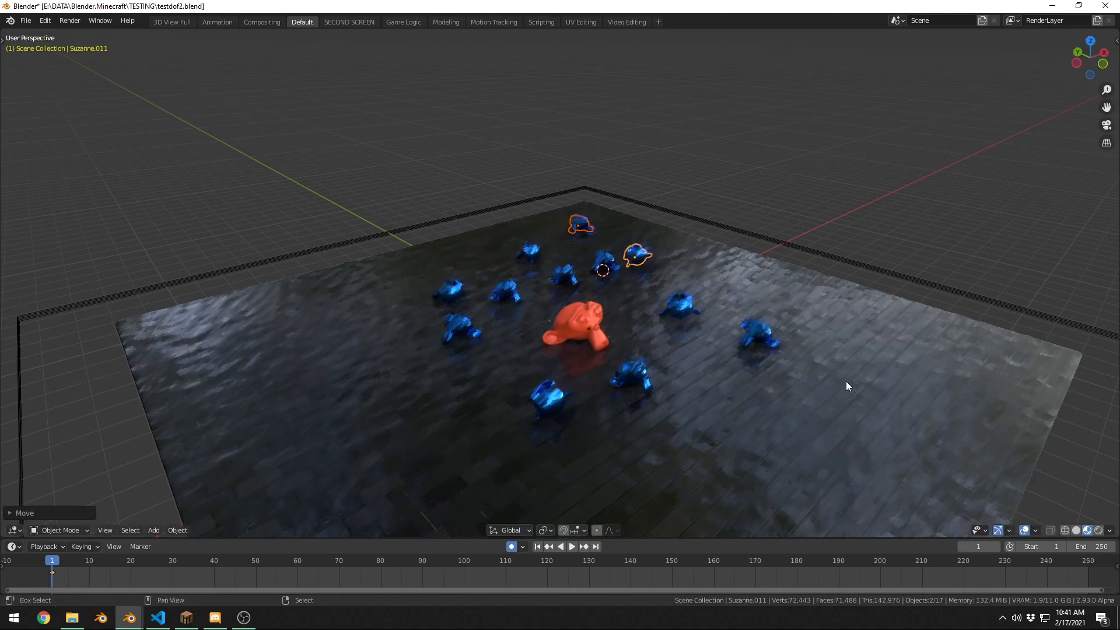
In the camera view, move the blue head overlapping the red head's snout farther aside and scale it up.
key("KP_0")
key("shift+alt+z")
scroll(796, 255, "up", 4)
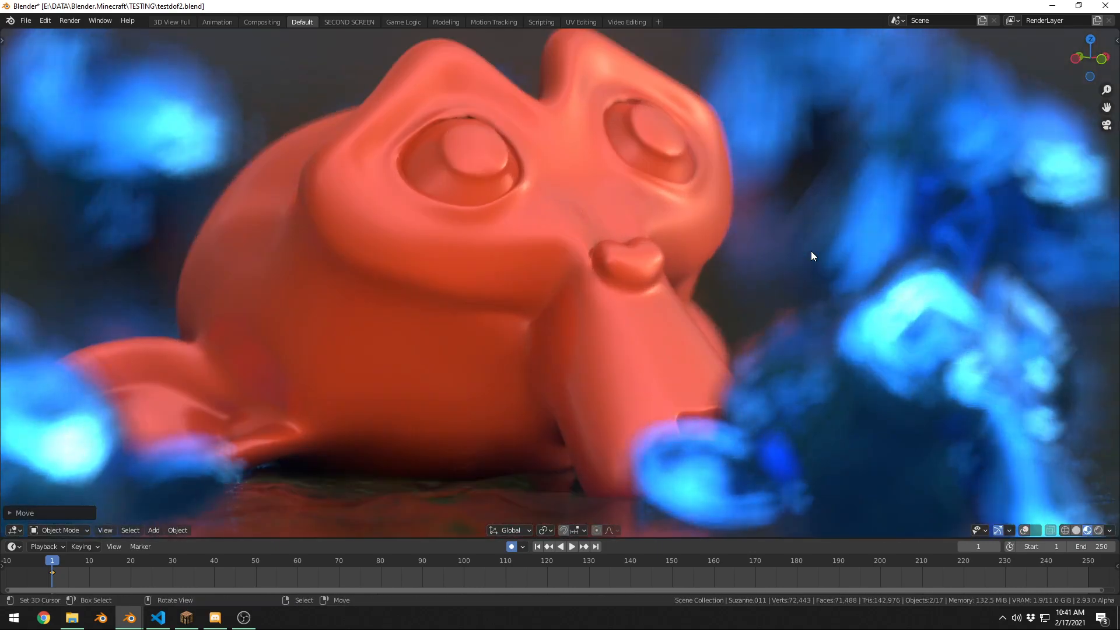
scroll(811, 252, "down", 2)
key("shift+alt+z")
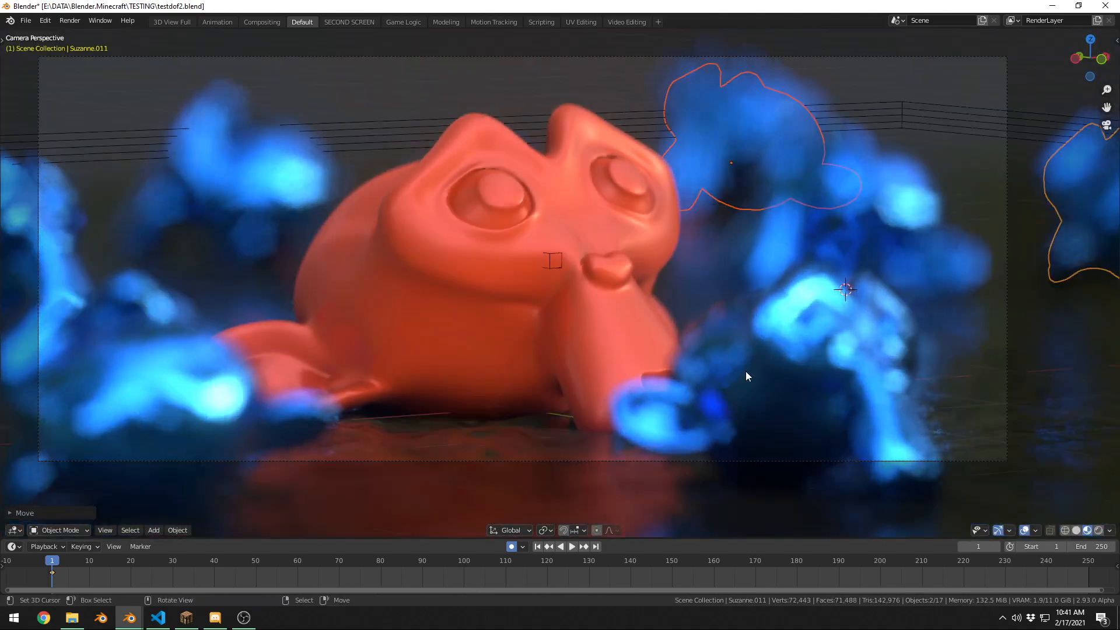
right_click(746, 372)
key("g")
left_click(890, 371)
key("s")
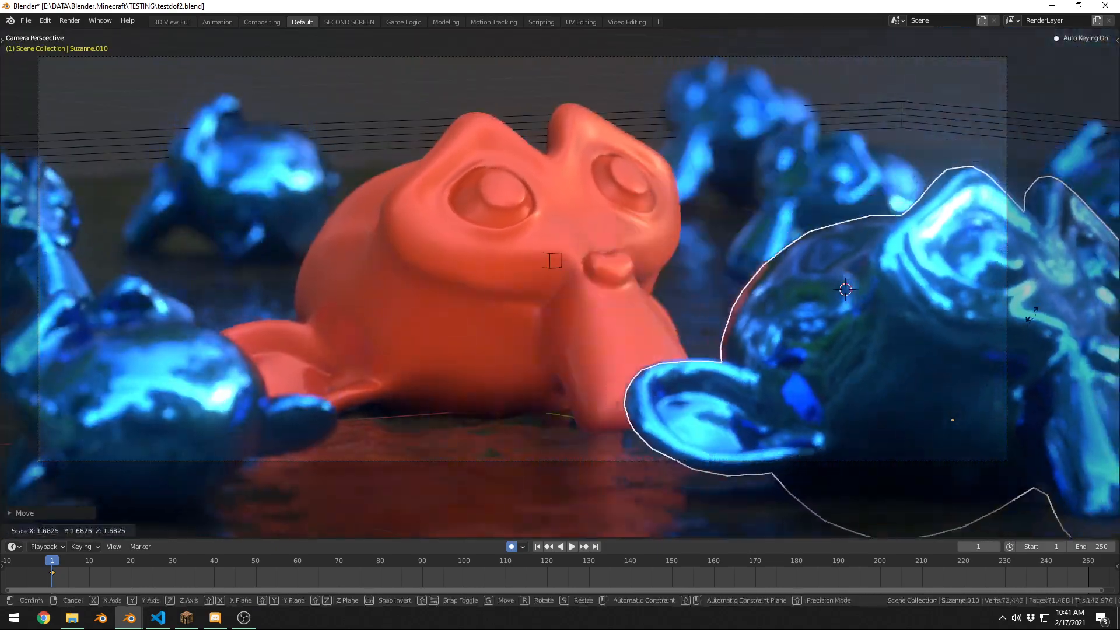
left_click(1004, 314)
Rotate the enlarged foreground blue head freely to face the camera, then fine-tune its size and position at the frame's right edge.
key("r")
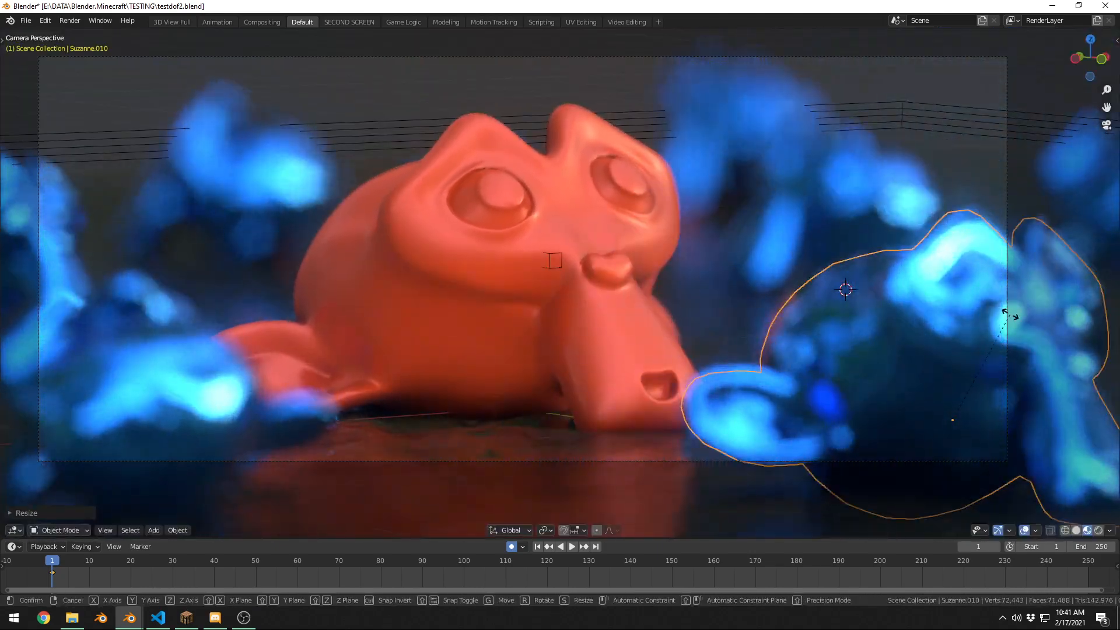
left_click(1042, 316)
key("r")
key("r")
left_click(975, 321)
key("shift+alt+z")
key("g")
left_click(1048, 321)
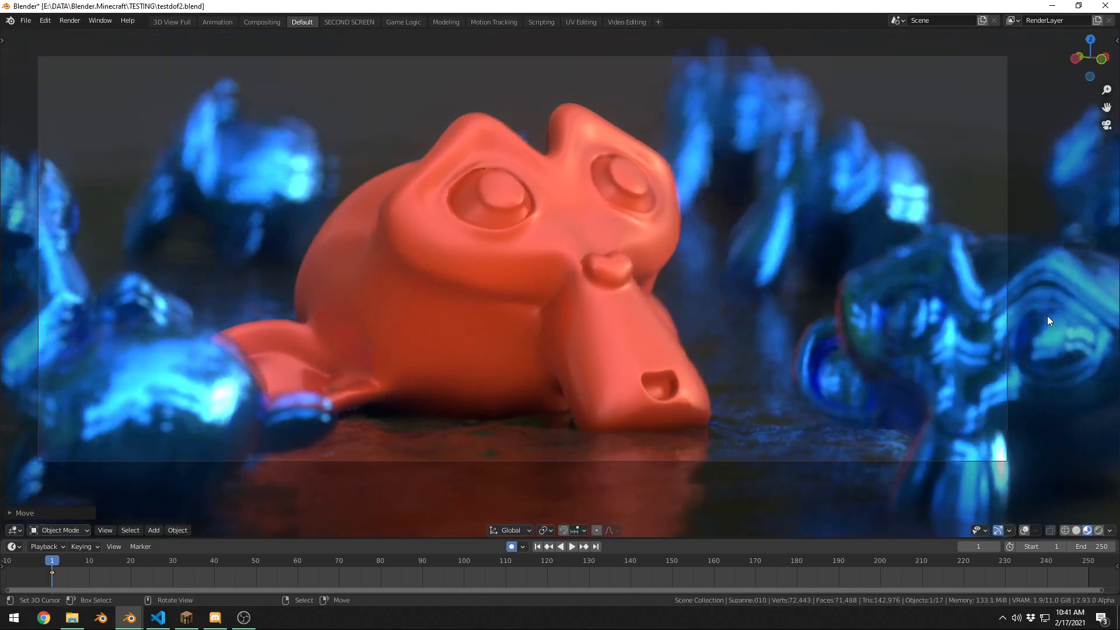
key("s")
left_click(1058, 318)
key("g")
left_click(1097, 319)
Move the front-left blue head clear of the red head's ear, scale it up, rotate it and deselect it.
right_click(238, 387)
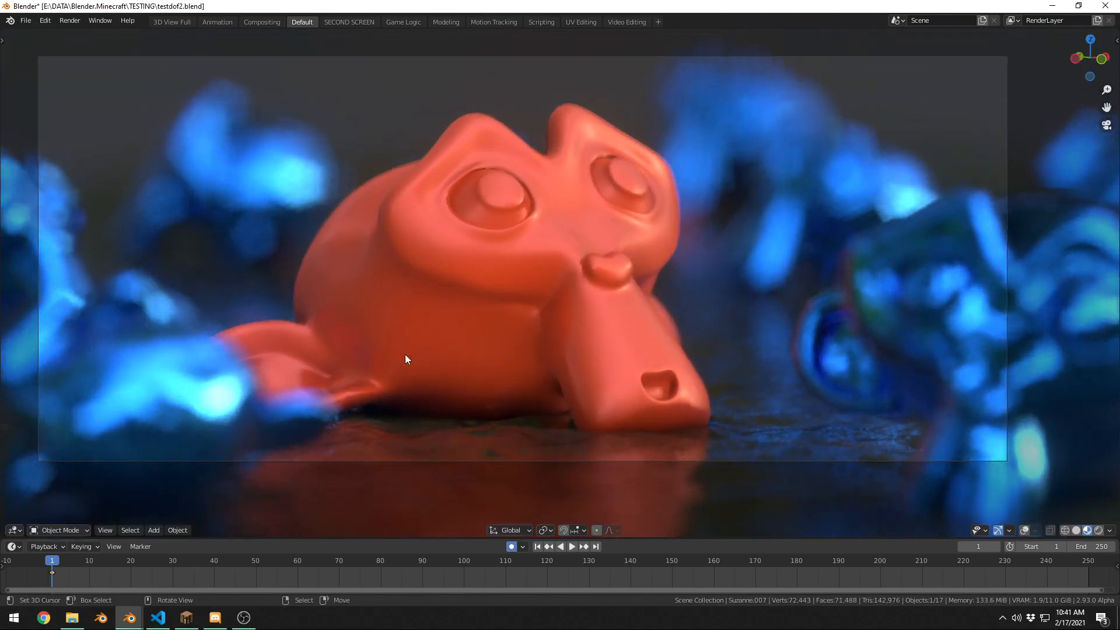
key("g")
left_click(271, 322)
key("s")
left_click(303, 323)
key("r")
left_click(413, 320)
key("g")
key("alt+a")
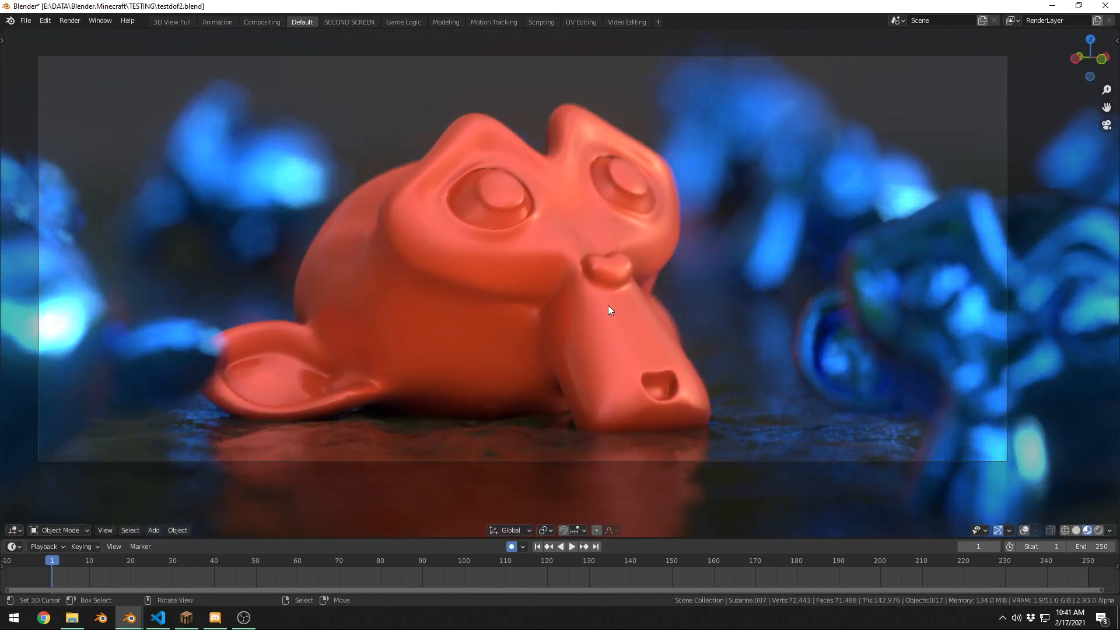
Select the five blue heads behind the red head and duplicate them in place.
middle_click_drag(630, 308, 695, 265, "shift")
scroll(715, 234, "up", 1)
middle_click_drag(625, 182, 717, 220)
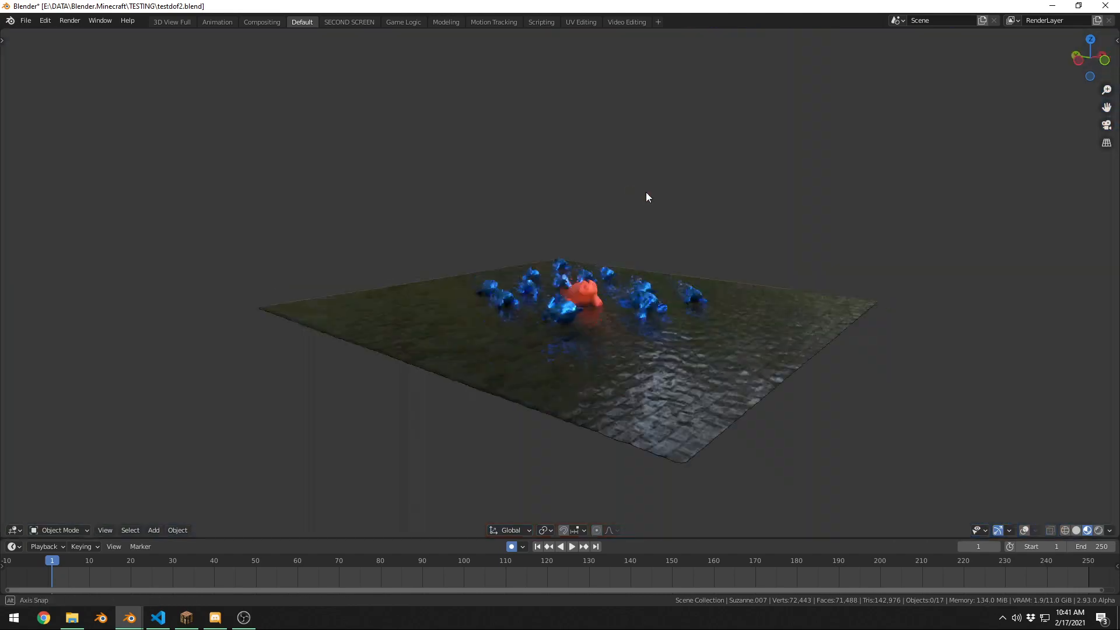
key("shift+alt+z")
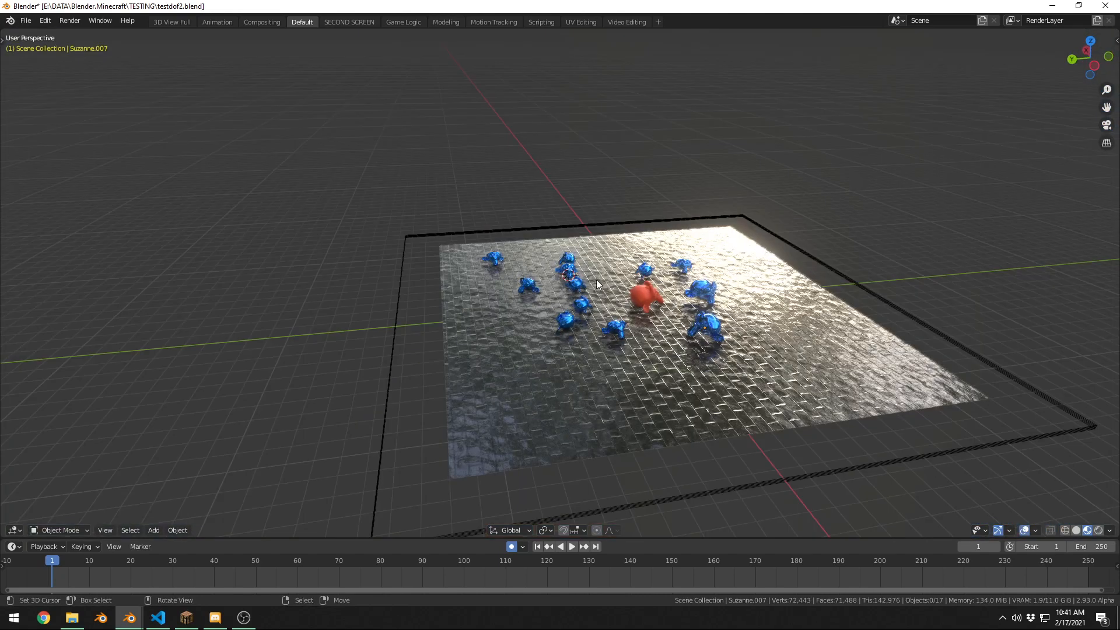
scroll(595, 276, "up", 6)
key("shift+z")
key("c")
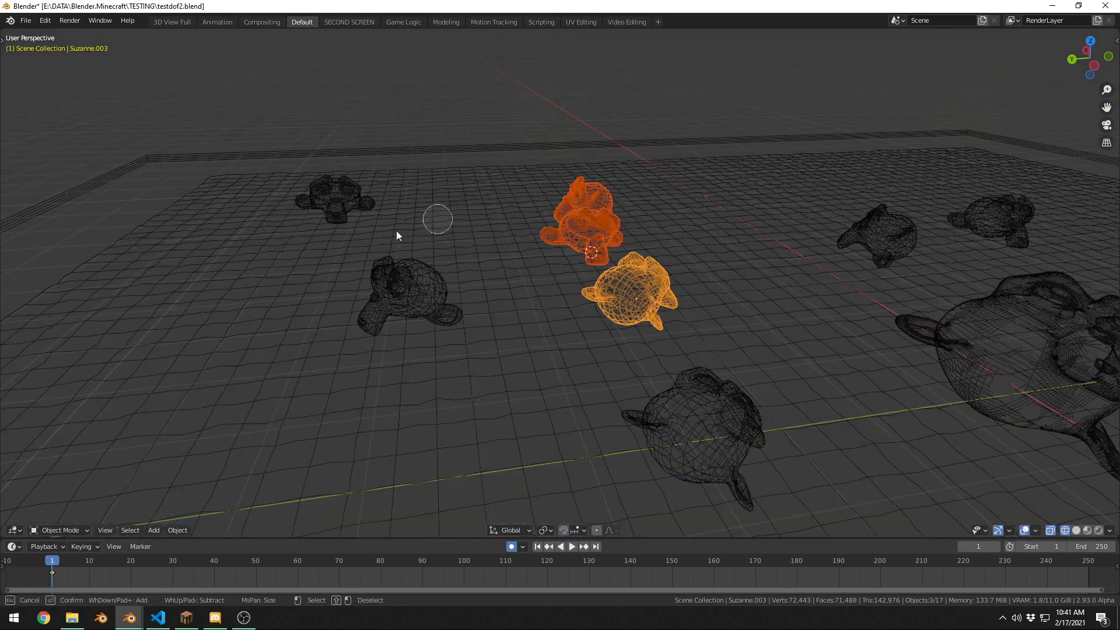
scroll(405, 306, "down", 9)
left_click_drag(405, 307, 349, 211)
right_click(397, 231)
key("shift+z")
key("shift+d")
right_click(761, 319)
Rotate the five duplicated blue heads about Z and move them along the floor.
key("r")
key("z")
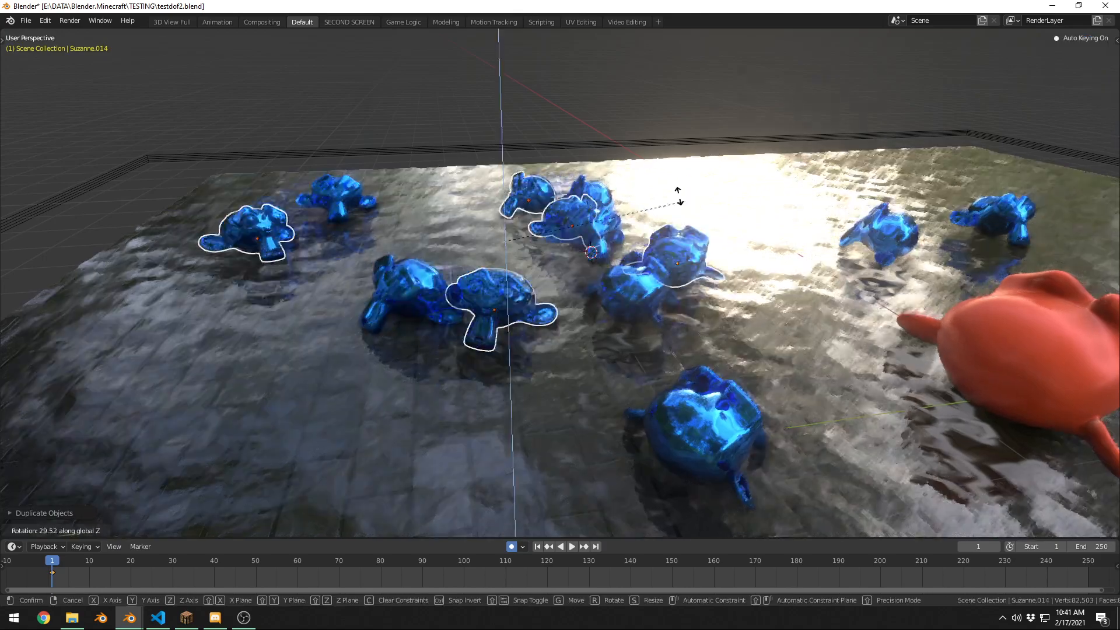
left_click(671, 184)
key("g")
key("shift+z")
left_click(512, 166)
Scale up the five duplicated blue heads and reposition them along the floor and in the camera view behind the red head.
key("s")
left_click(688, 175)
key("g")
key("shift+z")
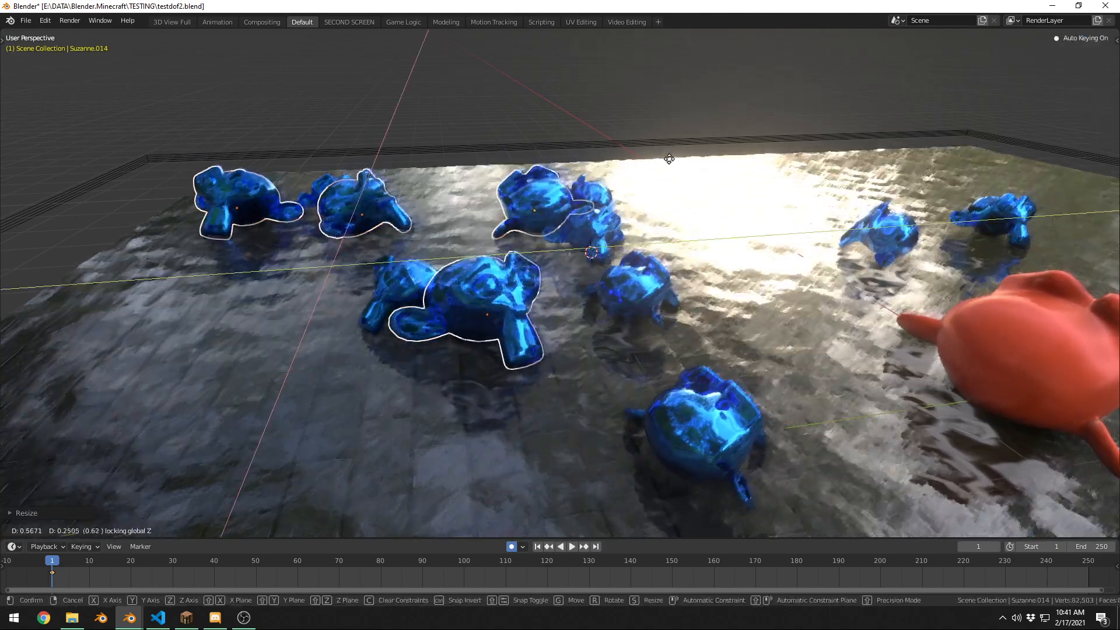
left_click(770, 161)
key("KP_0")
key("g")
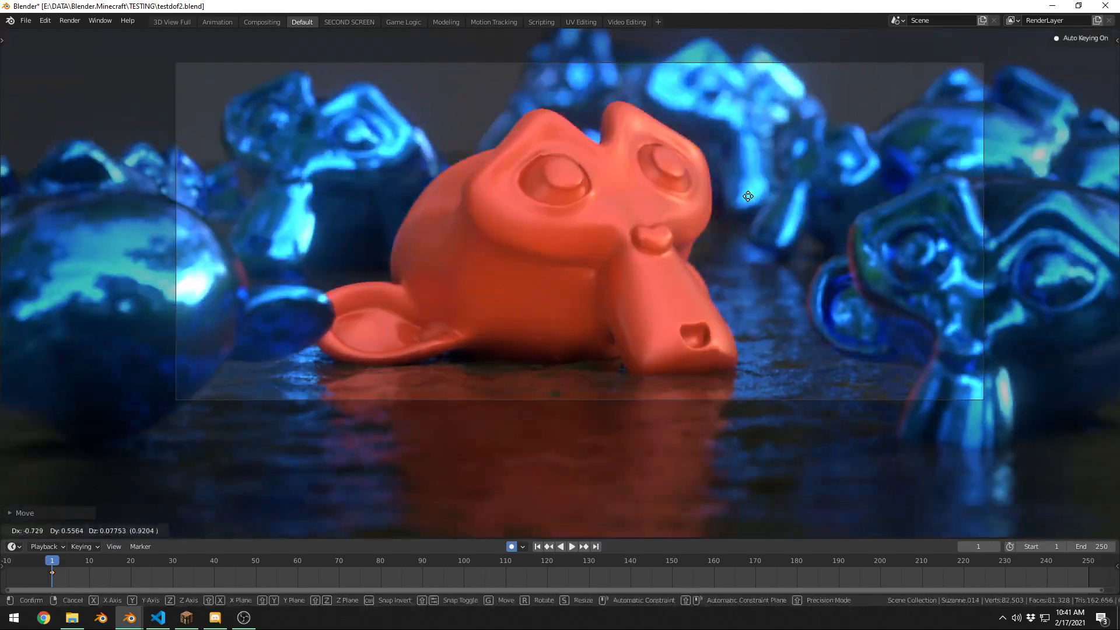
left_click(668, 224)
Duplicate the five selected blue heads again, rotate the copies about Z and move them farther back in the floor plane.
key("KP_0")
middle_click_drag(555, 216, 764, 253)
key("shift+d")
right_click(777, 256)
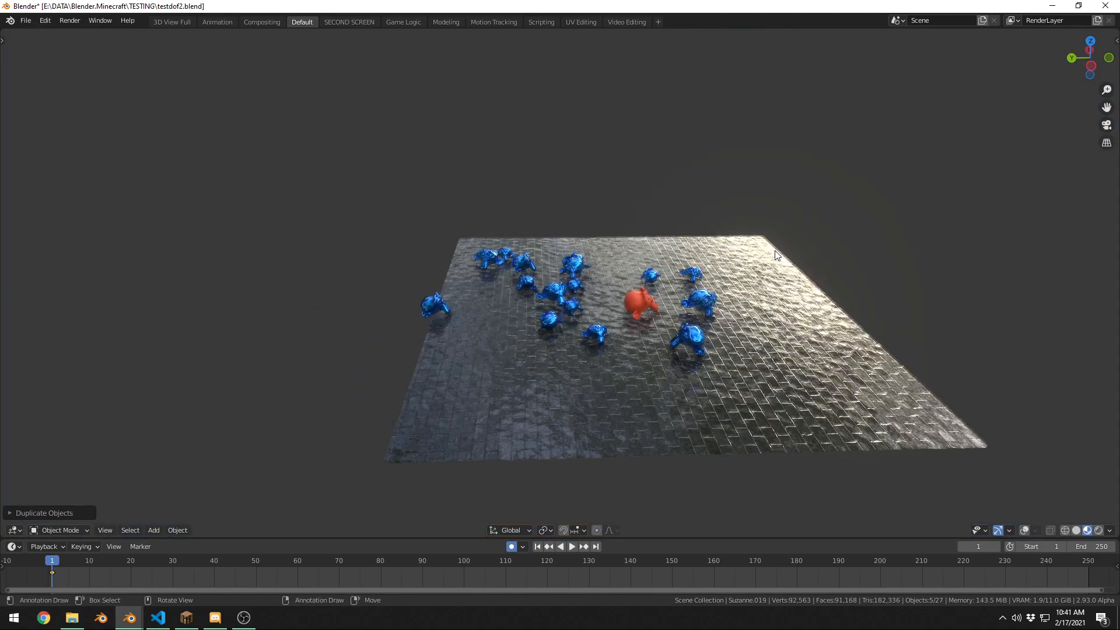
key("r")
key("z")
left_click(438, 151)
key("g")
key("shift+z")
left_click(355, 132)
Scale up the five newly duplicated blue heads and rotate them about Z.
key("s")
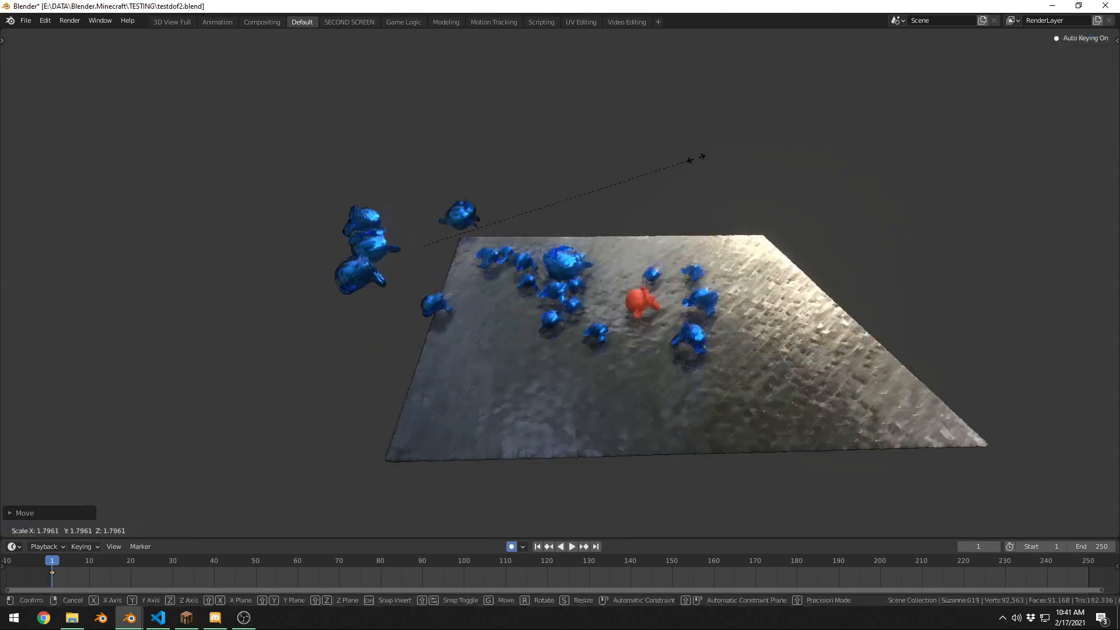
left_click(682, 160)
key("r")
key("z")
left_click(563, 105)
key("KP_0")
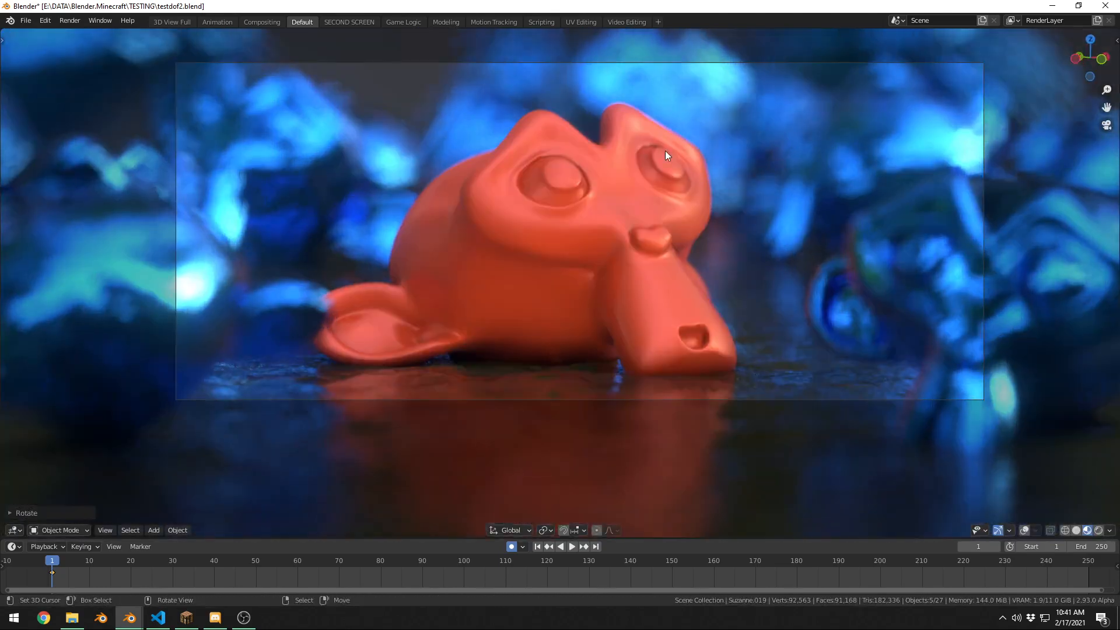
Reposition the five enlarged blue heads in the camera view to fill the background behind the red head, then deselect them.
key("g")
left_click(990, 168)
key("g")
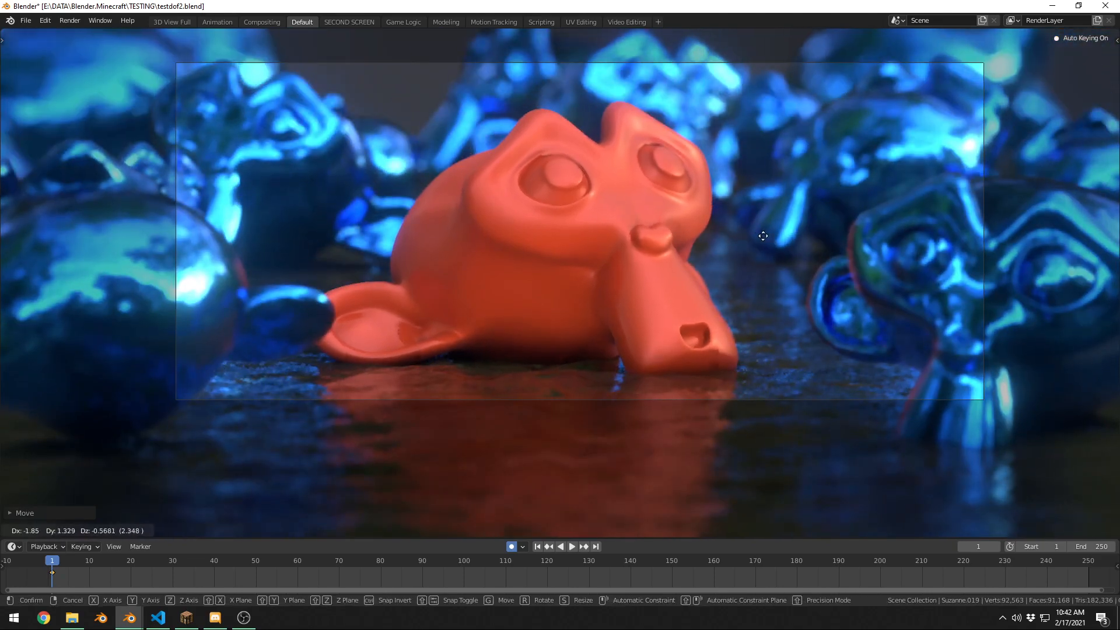
left_click(770, 308)
key("g")
left_click(825, 298)
key("g")
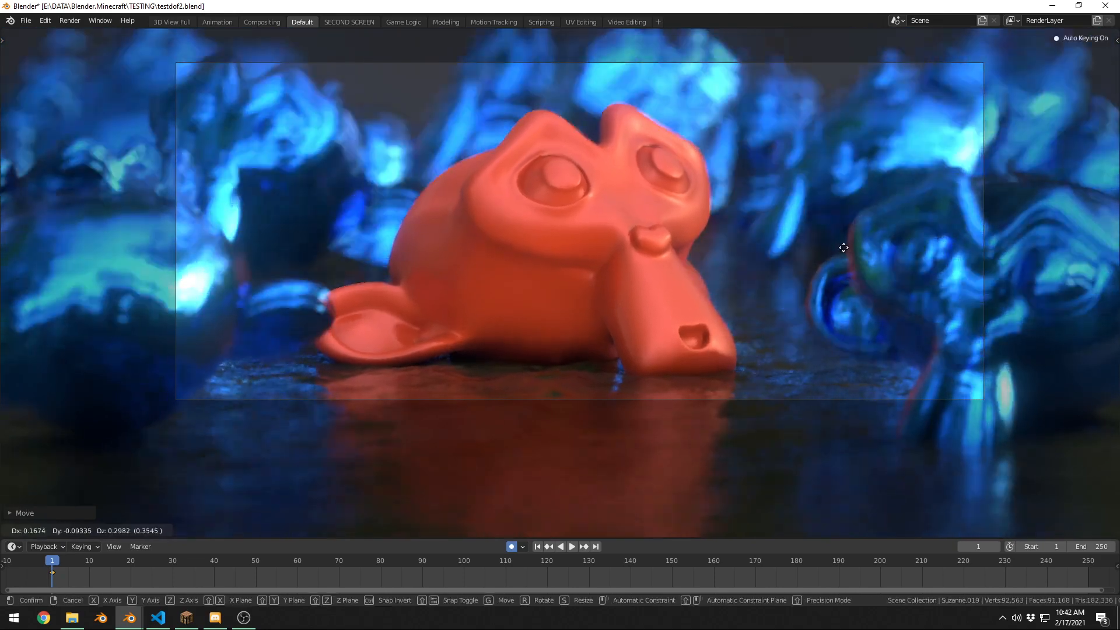
left_click(865, 242)
key("g")
left_click(911, 219)
key("alt+a")
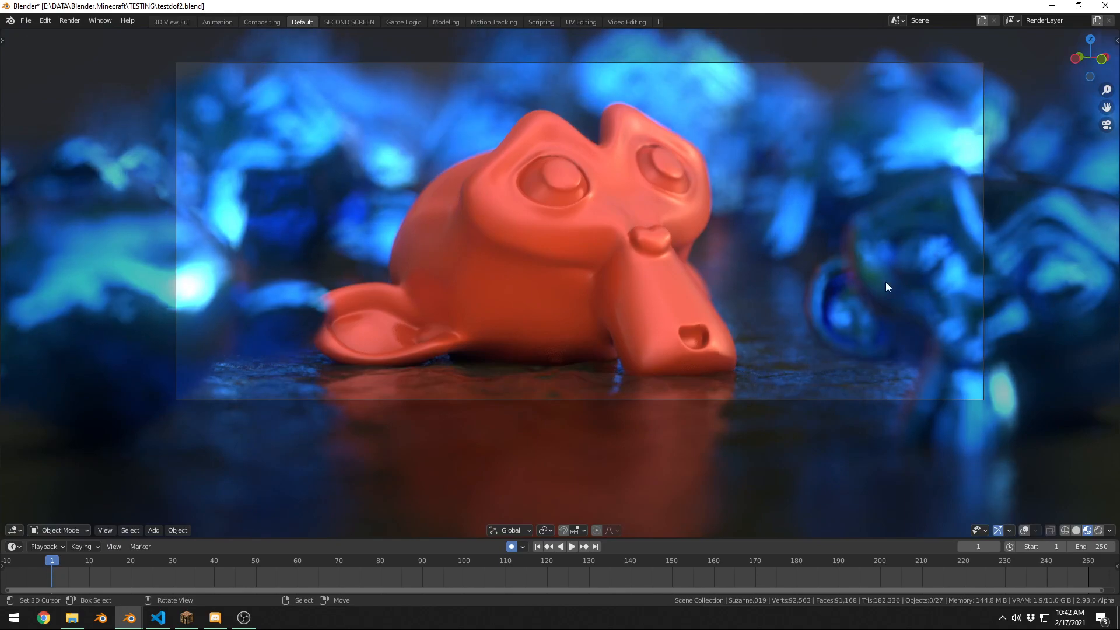
Duplicate the large right-hand foreground blue head and move the copy back along the floor toward the red head.
middle_click_drag(886, 282, 873, 279, "shift")
key("shift+alt+z")
right_click(1023, 259)
key("shift+d")
left_click(1018, 245)
key("g")
key("shift+z")
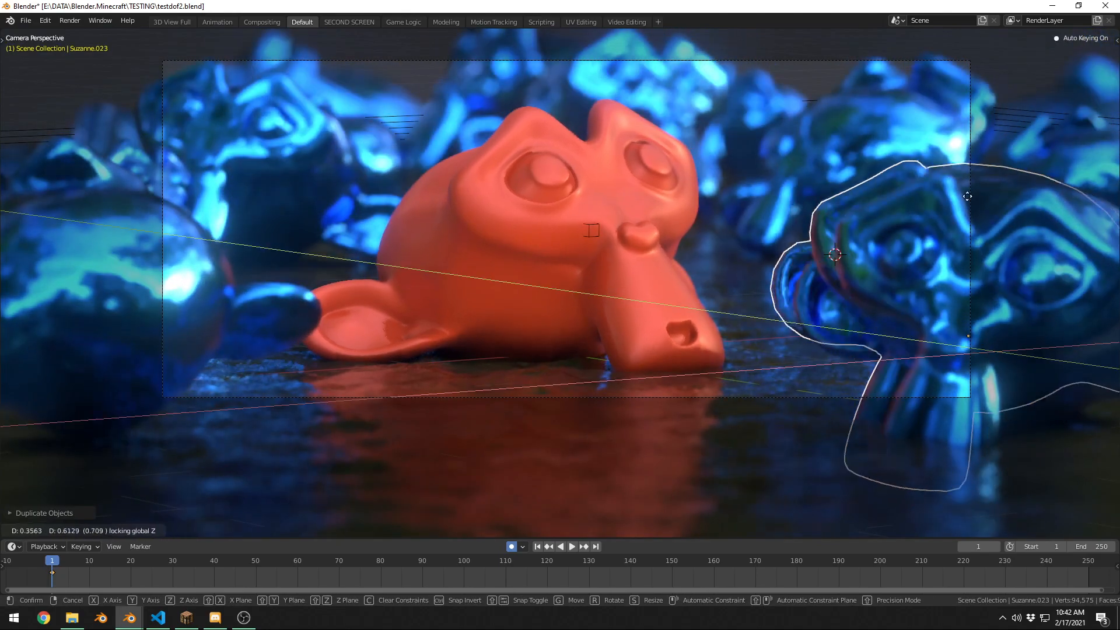
left_click(787, 126)
Rescale the copied blue head beside the red head and rotate it freely.
key("shift+alt+z")
key("s")
left_click(835, 192)
key("r")
key("r")
left_click(934, 236)
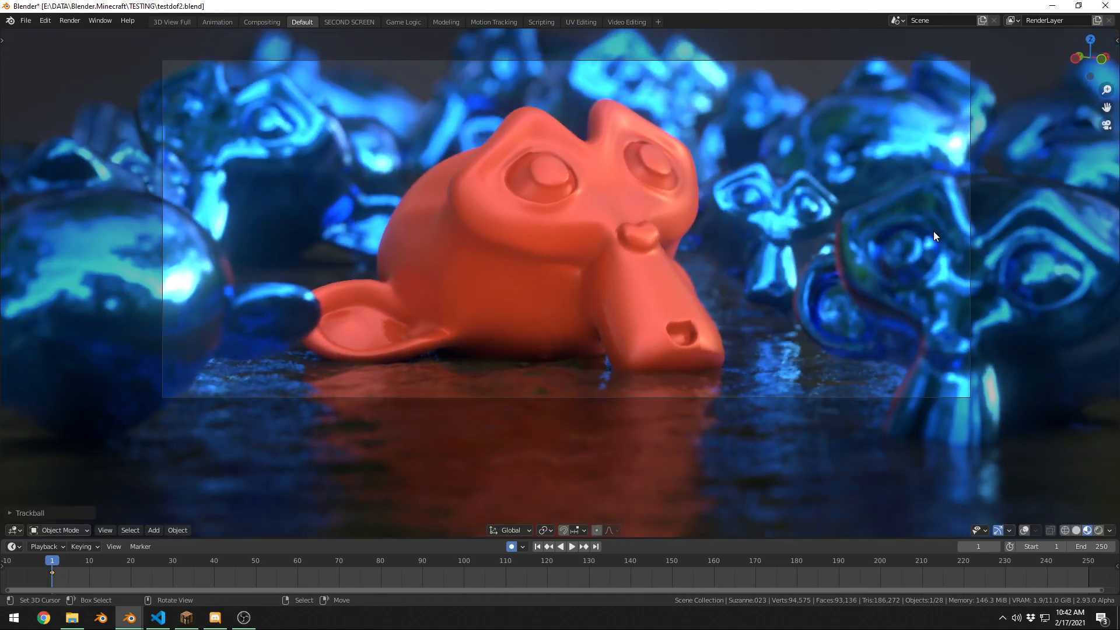
key("s")
left_click(939, 237)
Rotate the copied blue head about Z and reposition it in the gap between the red head and the right foreground head.
key("g")
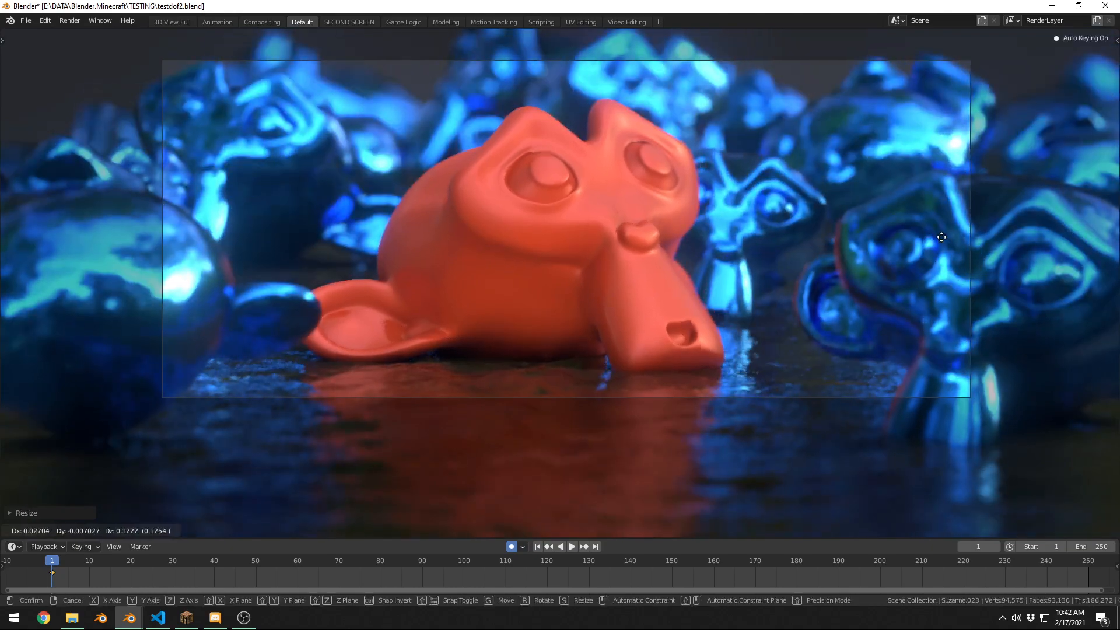
left_click(942, 237)
key("r")
key("z")
left_click(713, 317)
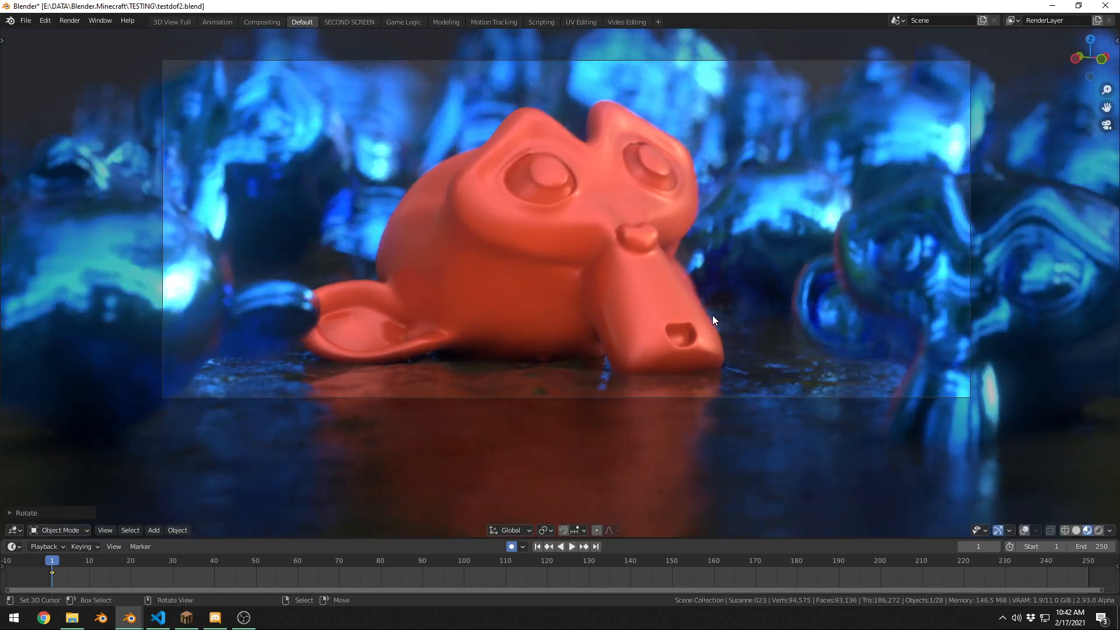
key("g")
left_click(926, 304)
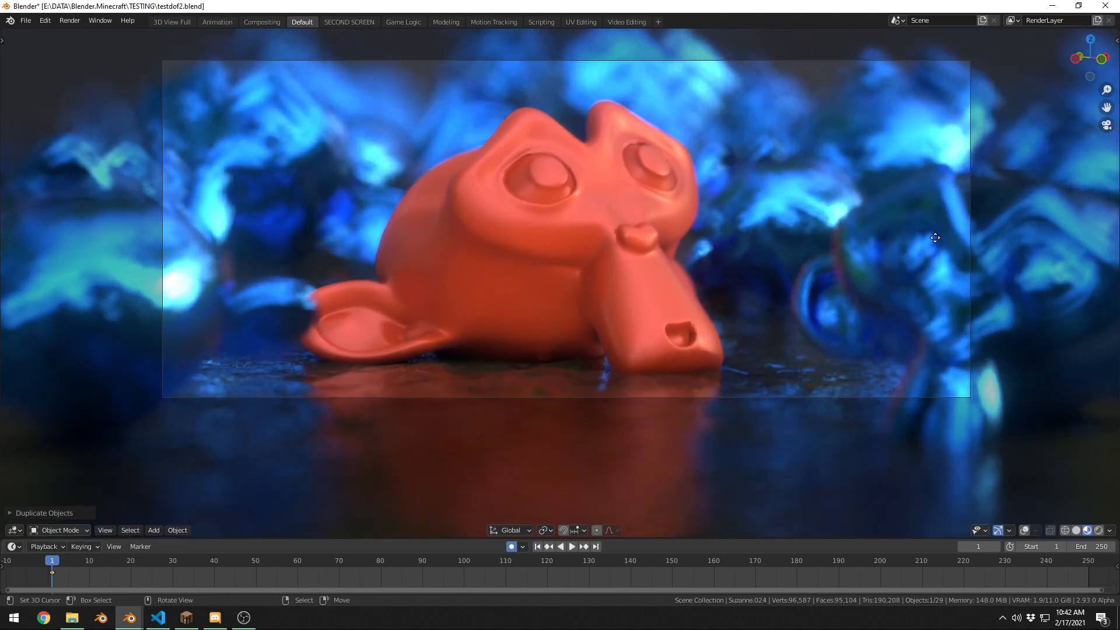
Duplicate the selected blue head, scale up the copy and move it into the lower-left foreground close to the camera.
key("shift+d")
key("s")
left_click(1034, 211)
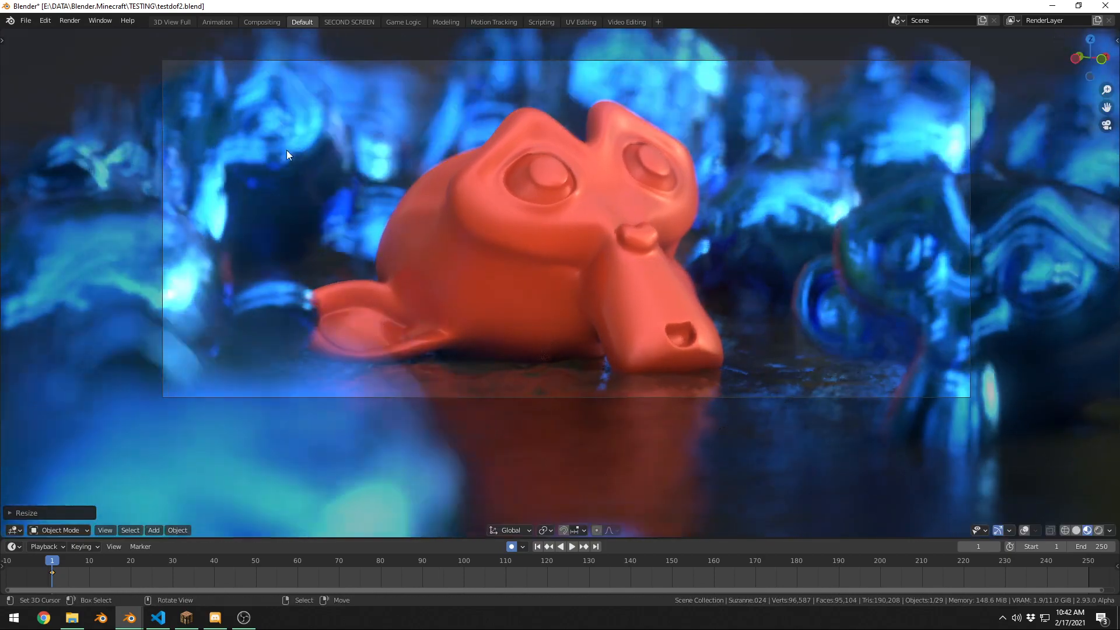
key("g")
left_click(321, 194)
Duplicate the lower-left foreground head, rotate the copy freely, rescale it and move it into the lower-right foreground.
key("shift+d")
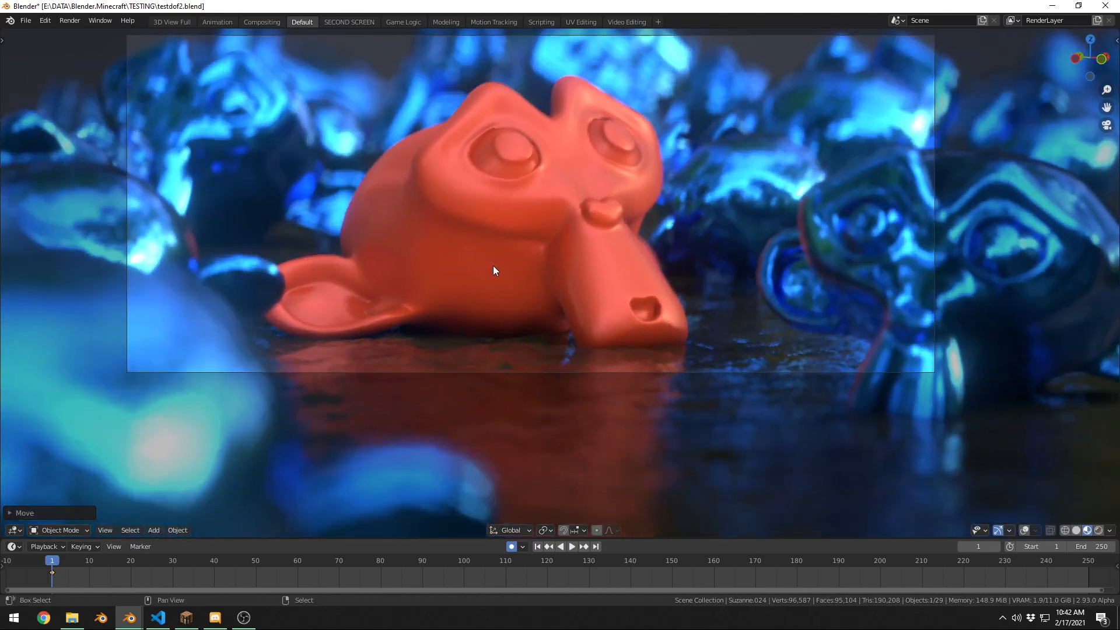
key("r")
key("r")
left_click(81, 287)
key("s")
left_click(245, 292)
key("g")
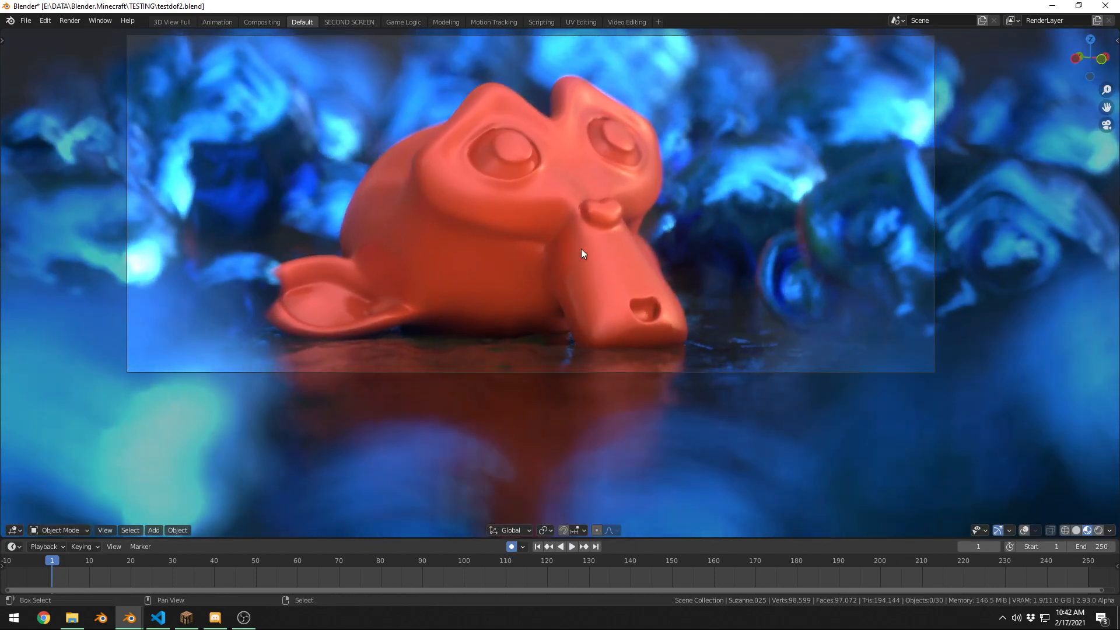
Check the composition and the reflective heads up close, and save the scene file.
middle_click_drag(582, 248, 612, 324, "shift")
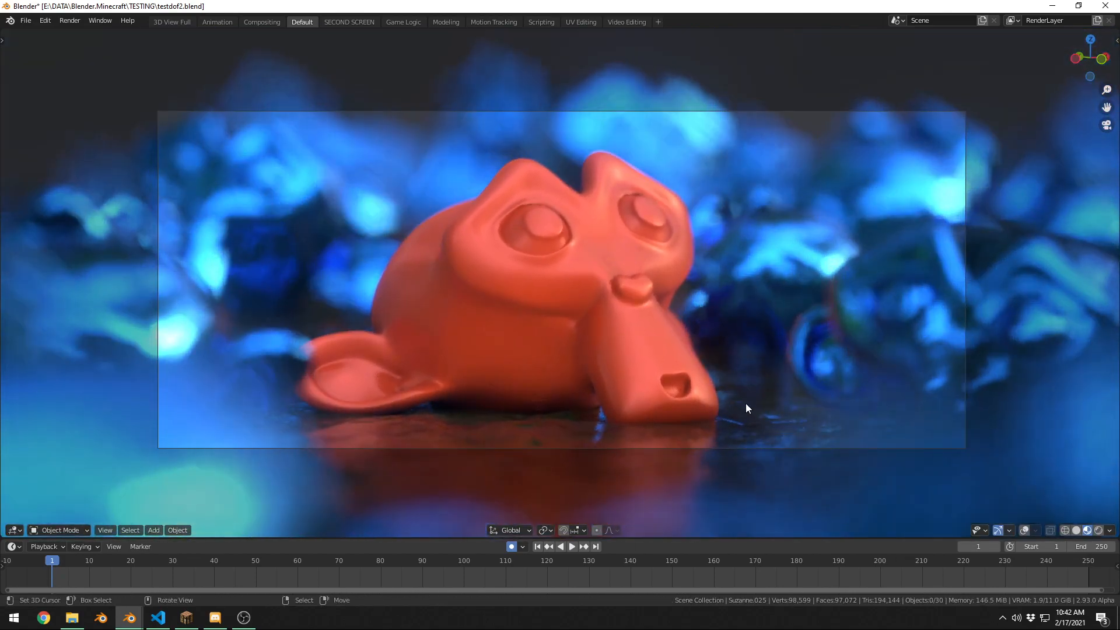
scroll(745, 404, "up", 2)
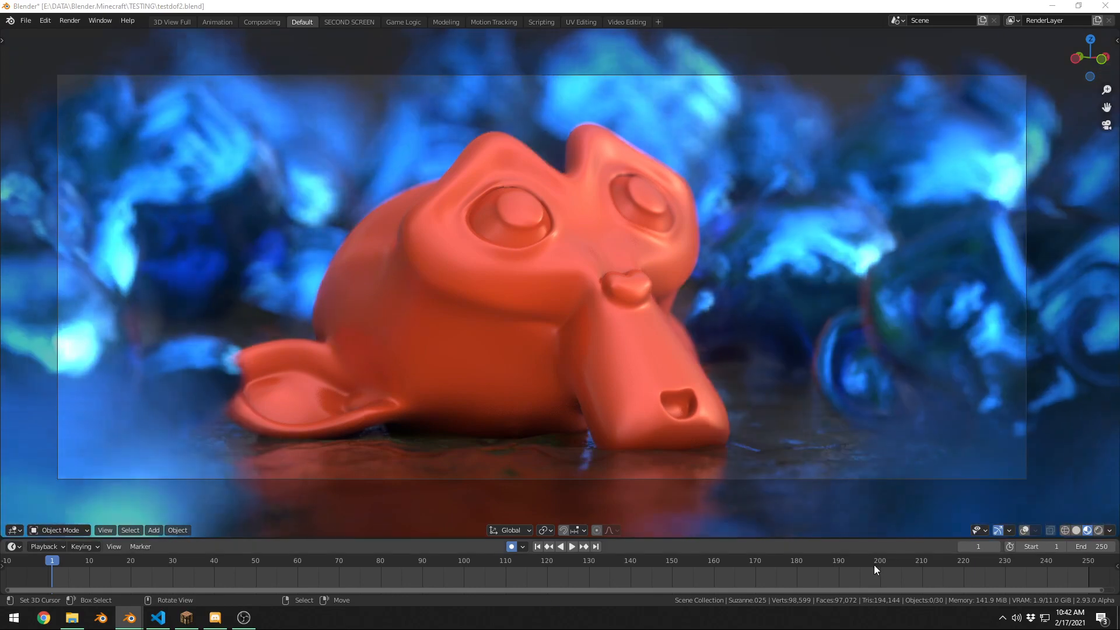
middle_click_drag(879, 564, 897, 559)
middle_click_drag(967, 463, 993, 449)
scroll(621, 335, "up", 10)
middle_click_drag(620, 335, 643, 318)
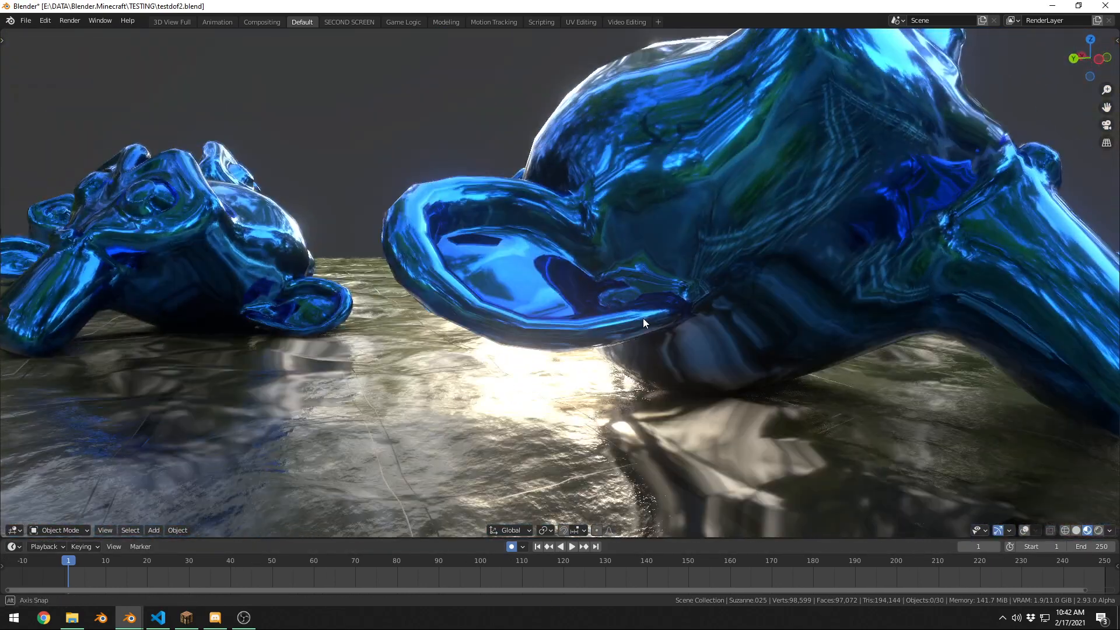
scroll(643, 317, "down", 10)
key("ctrl+s")
Place the 3D cursor on the red head, add a point light there and switch the viewport to rendered shading.
middle_click_drag(770, 362, 748, 311)
key("shift+alt+z")
scroll(680, 303, "down", 8)
scroll(585, 216, "up", 2)
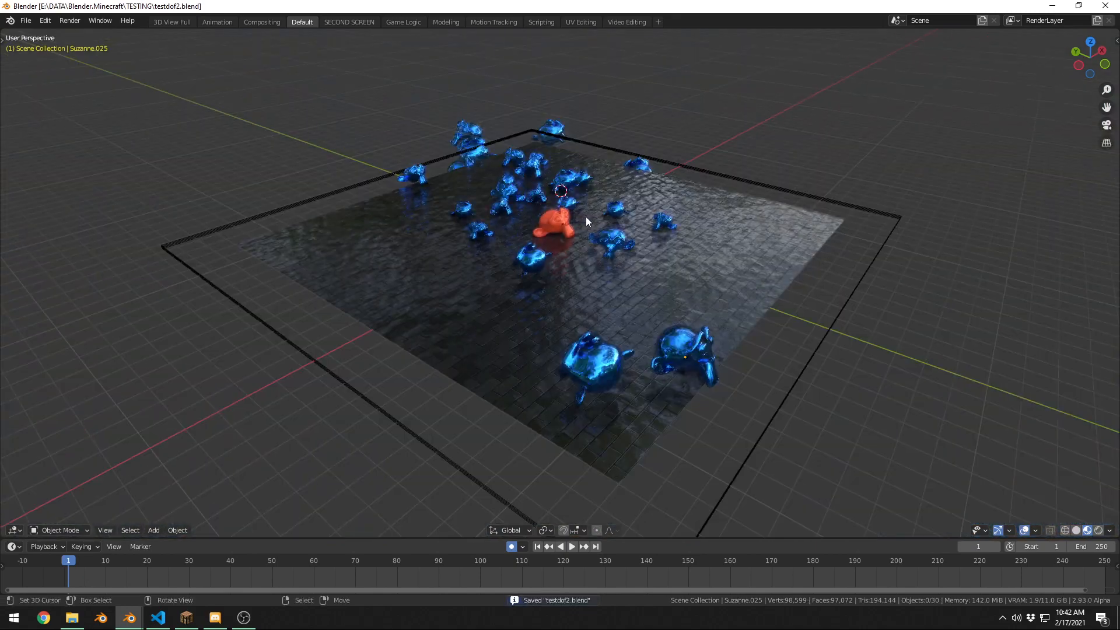
left_click(564, 223)
key("shift+a")
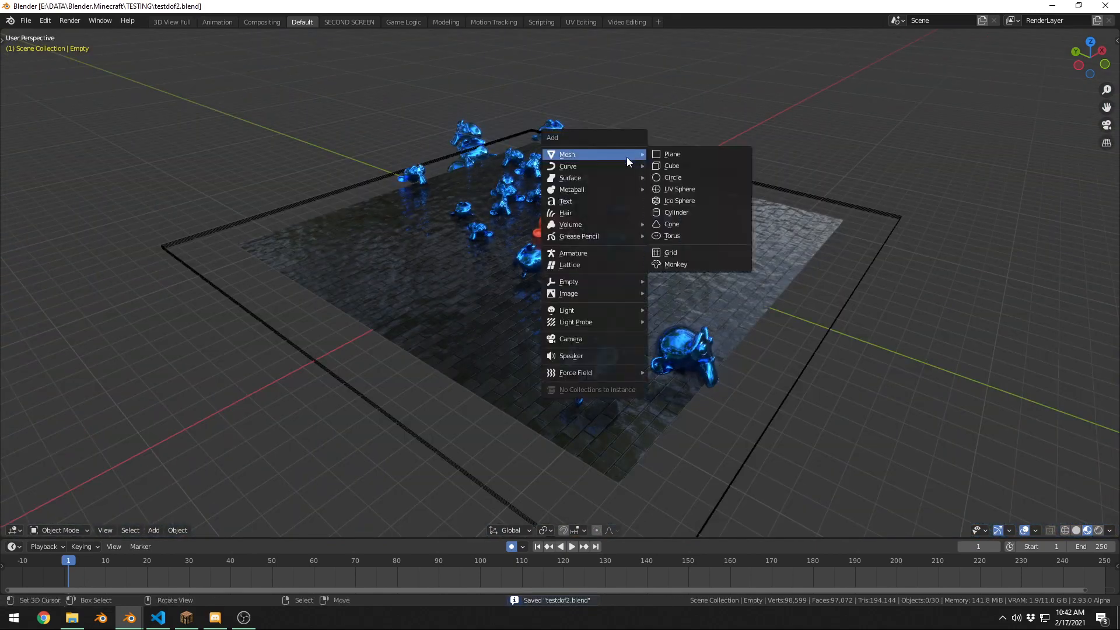
mouse_move(592, 295)
mouse_move(572, 313)
left_click(678, 312)
key("z")
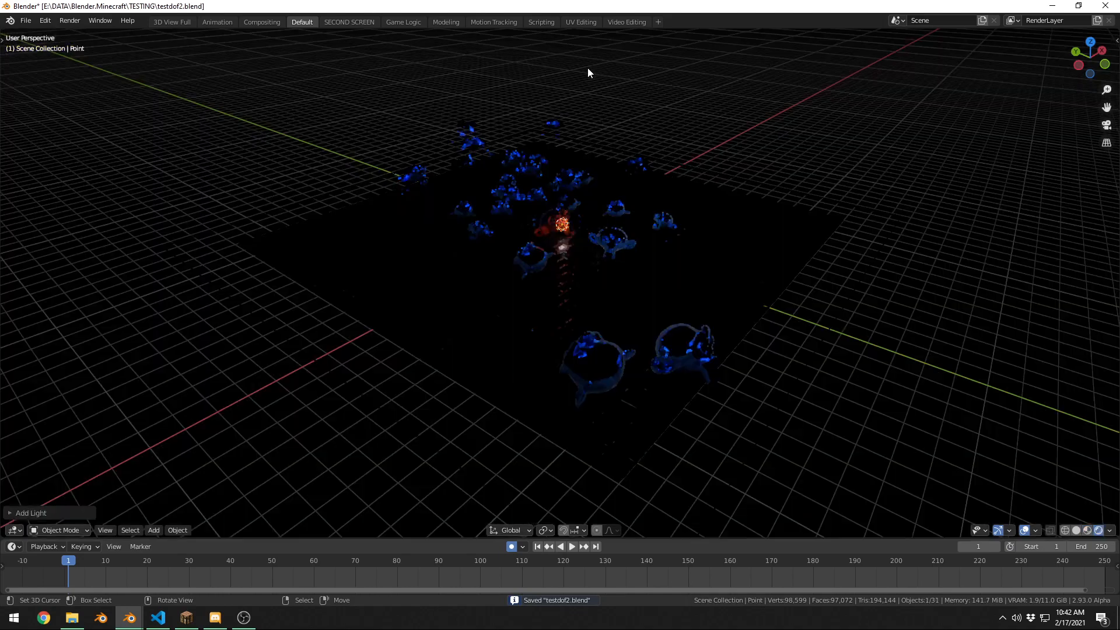
Move the point light up away from the red head and fine-tune its position through the camera view.
key("alt+shift+z")
key("g")
left_click(605, 217)
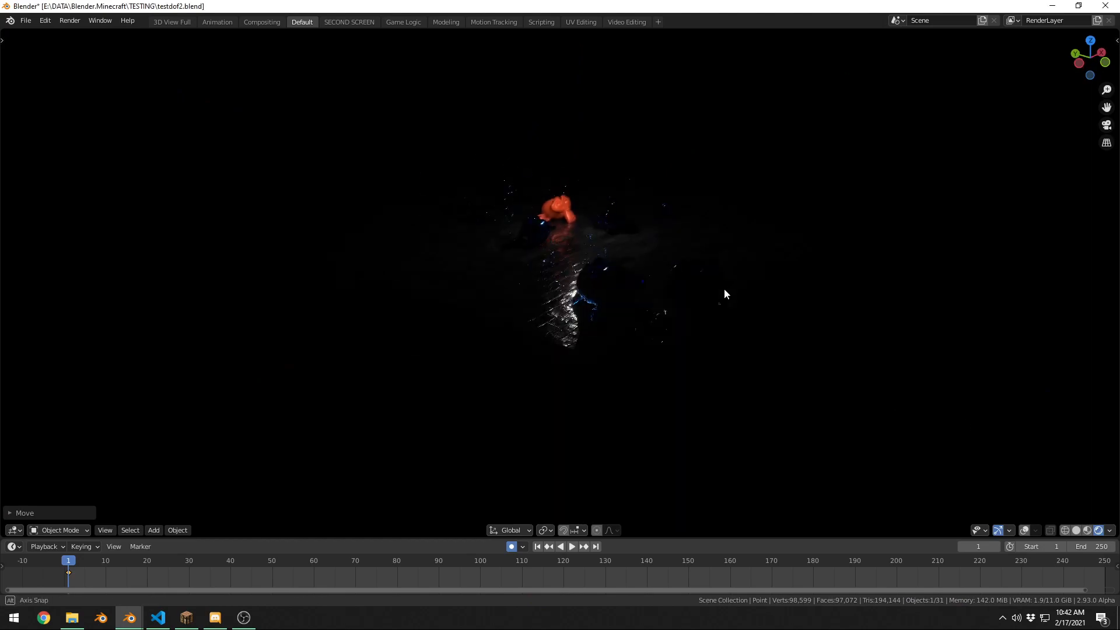
key("KP_0")
key("alt+shift+z")
scroll(725, 255, "up", 3)
key("g")
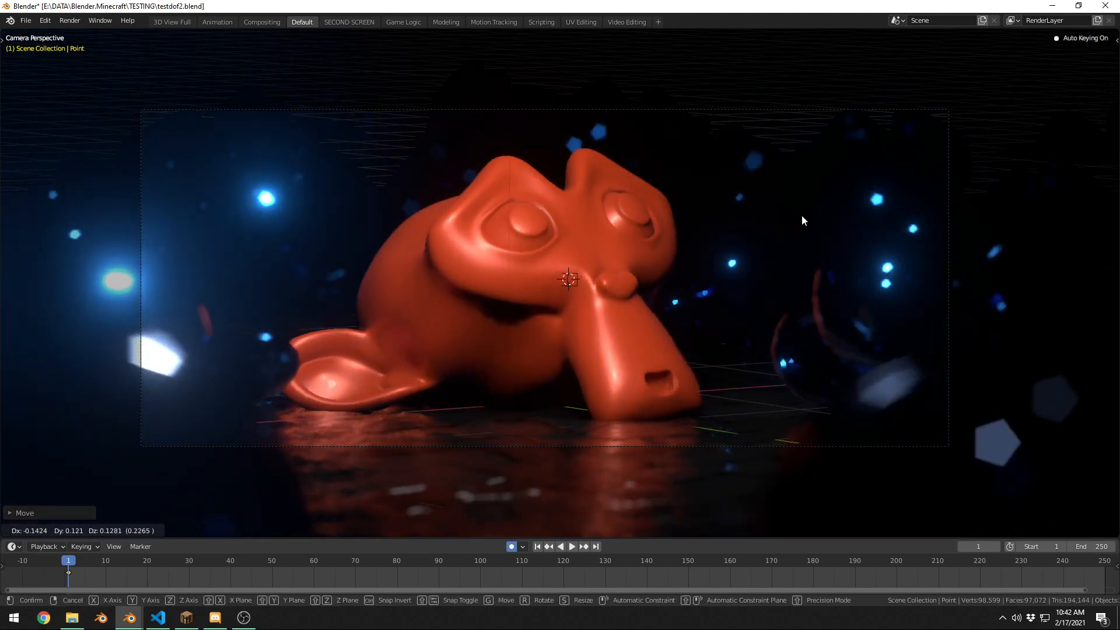
left_click(777, 270)
Change the light to a spot, rotate it freely to aim its cone at the red head, and reposition it.
key("alt+shift+z")
key("KP_0")
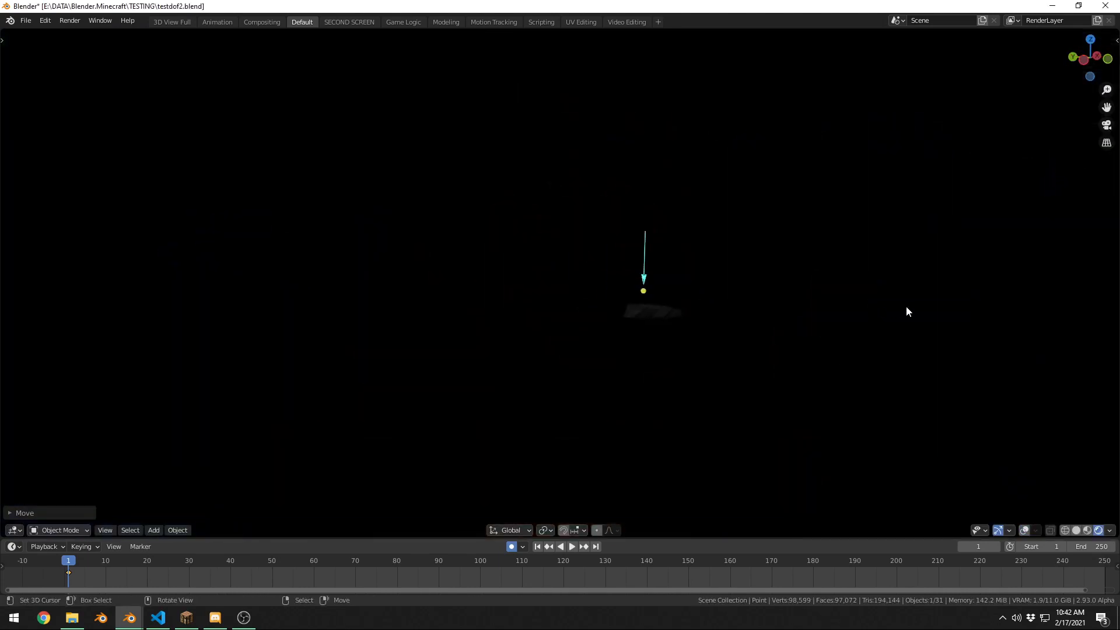
key("alt+shift+z")
middle_click_drag(909, 261, 743, 272)
key("r")
key("r")
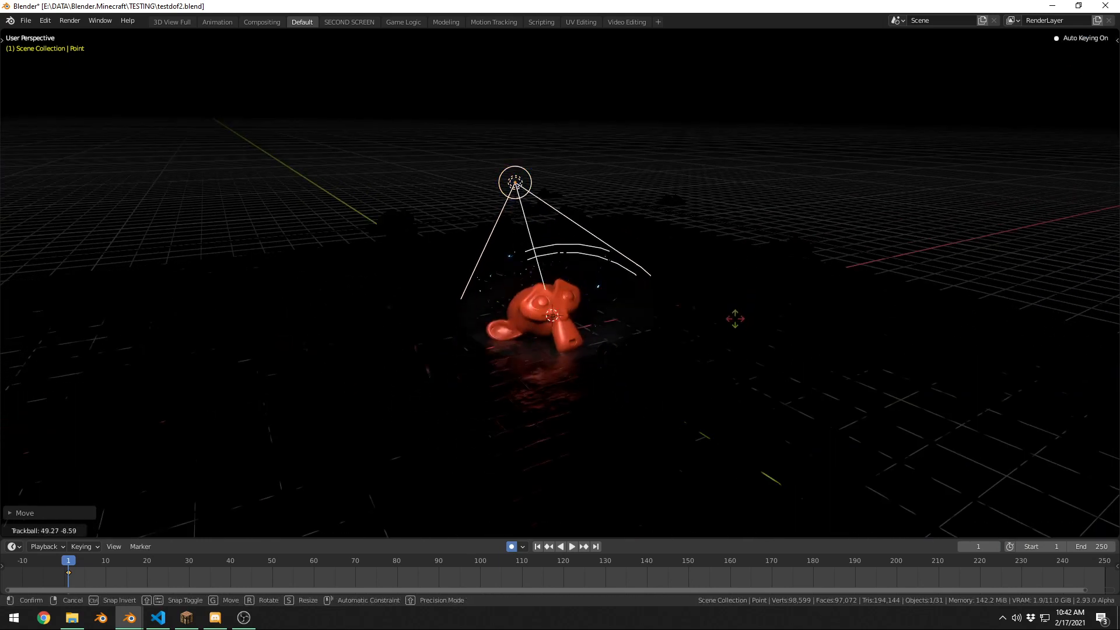
left_click(740, 316)
key("alt+shift+z")
key("KP_0")
key("g")
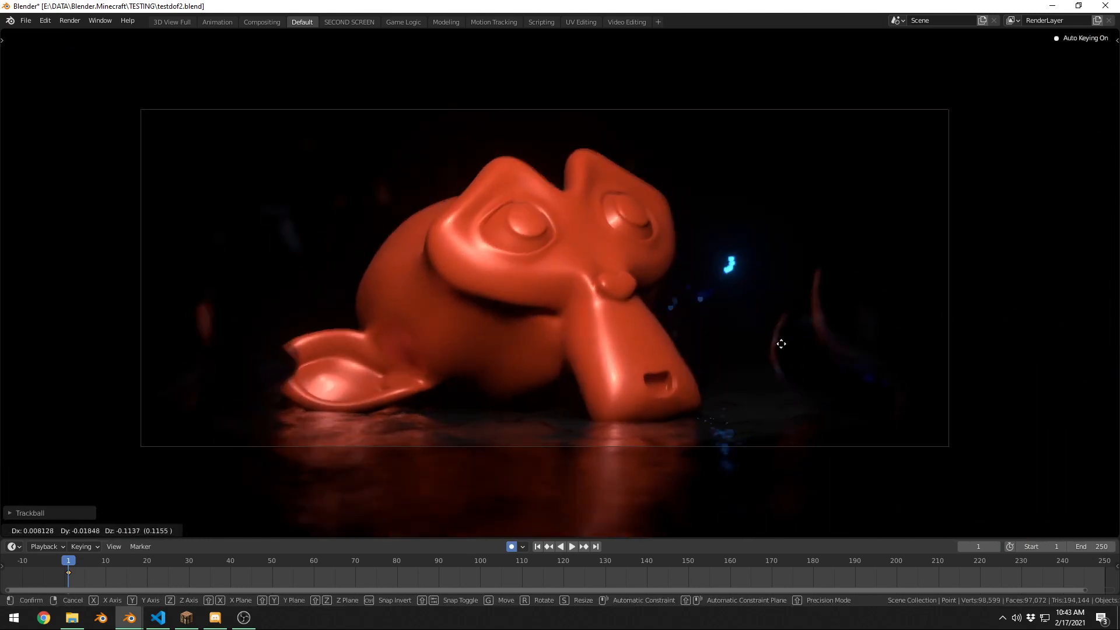
left_click(783, 341)
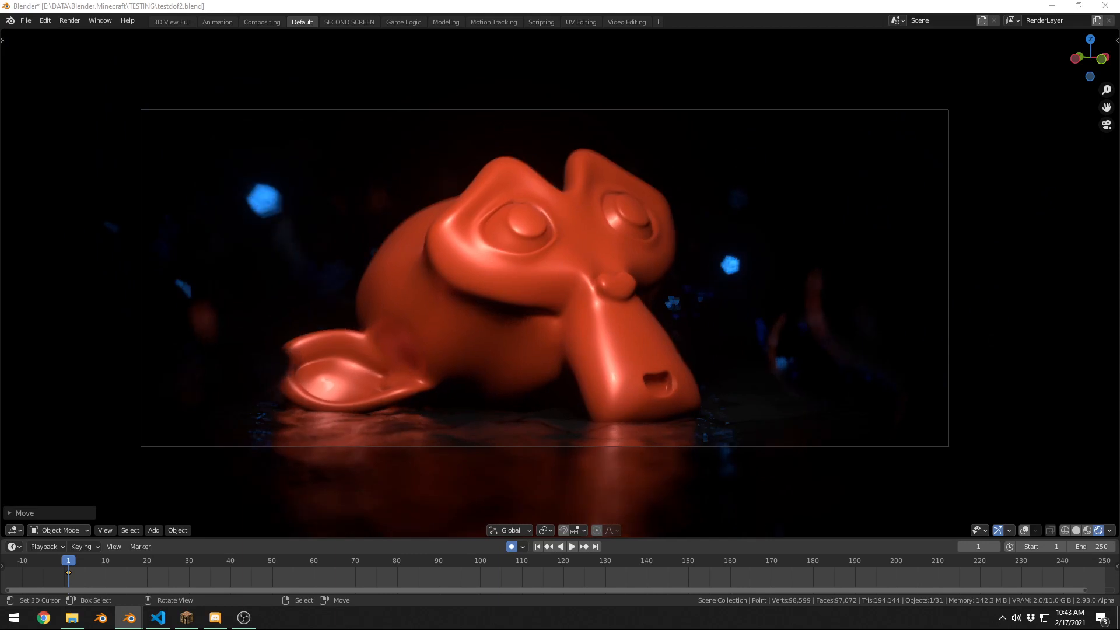
Add a second point light behind the red head and raise it above the blue background heads.
scroll(649, 449, "up", 2)
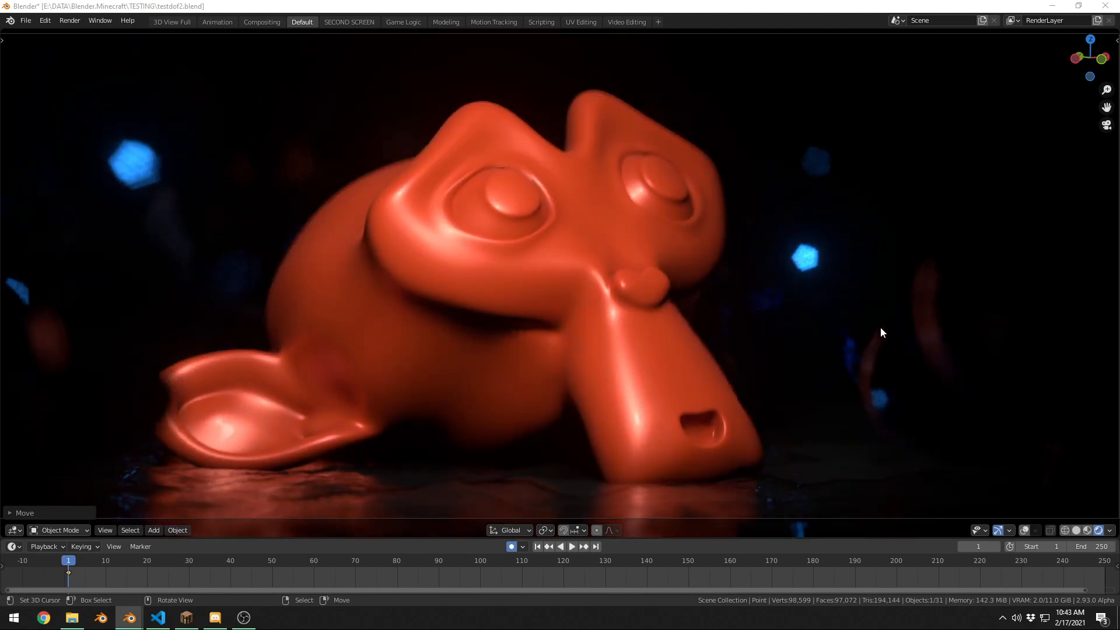
key("KP_0")
middle_click_drag(813, 330, 468, 280)
key("shift+a")
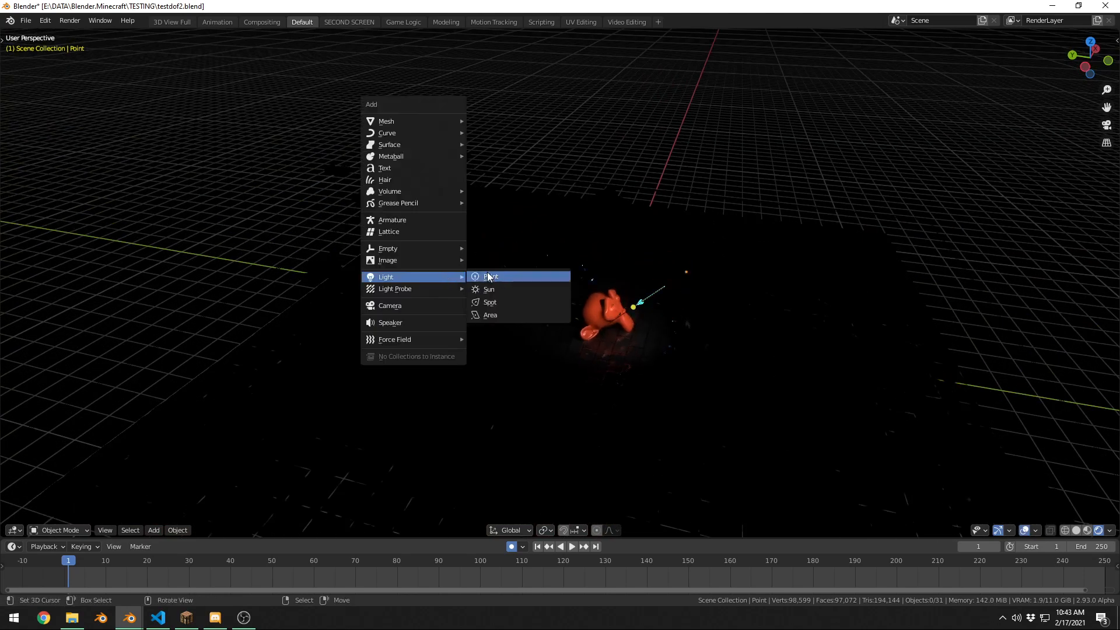
left_click(488, 277)
key("g")
left_click(527, 130)
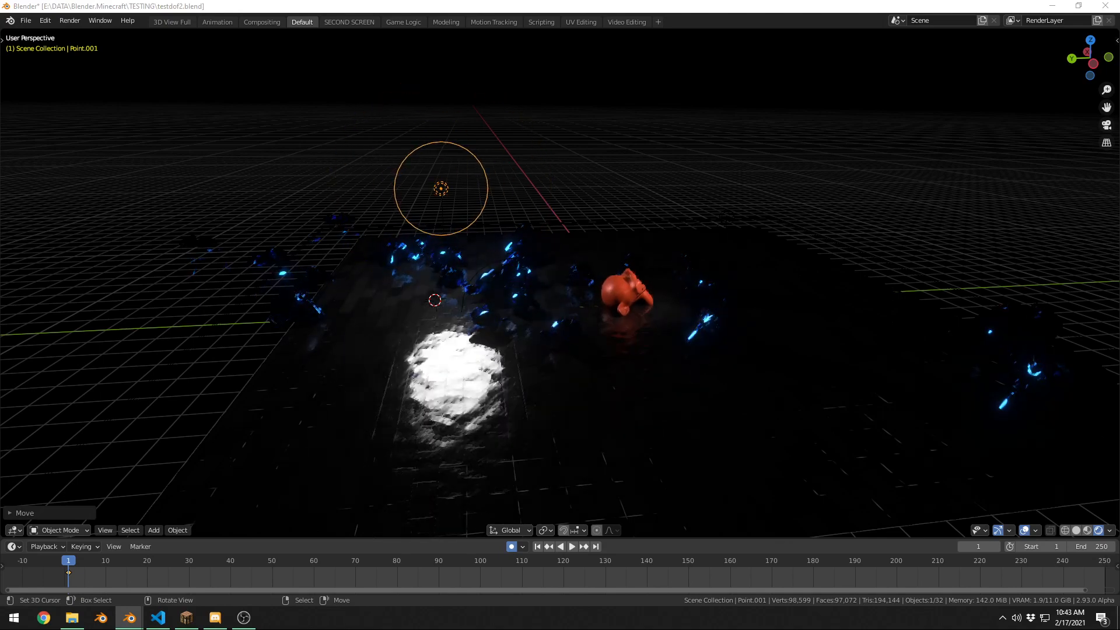
Fine-tune the background point light's position, first through the camera view and again from a free view.
key("KP_0")
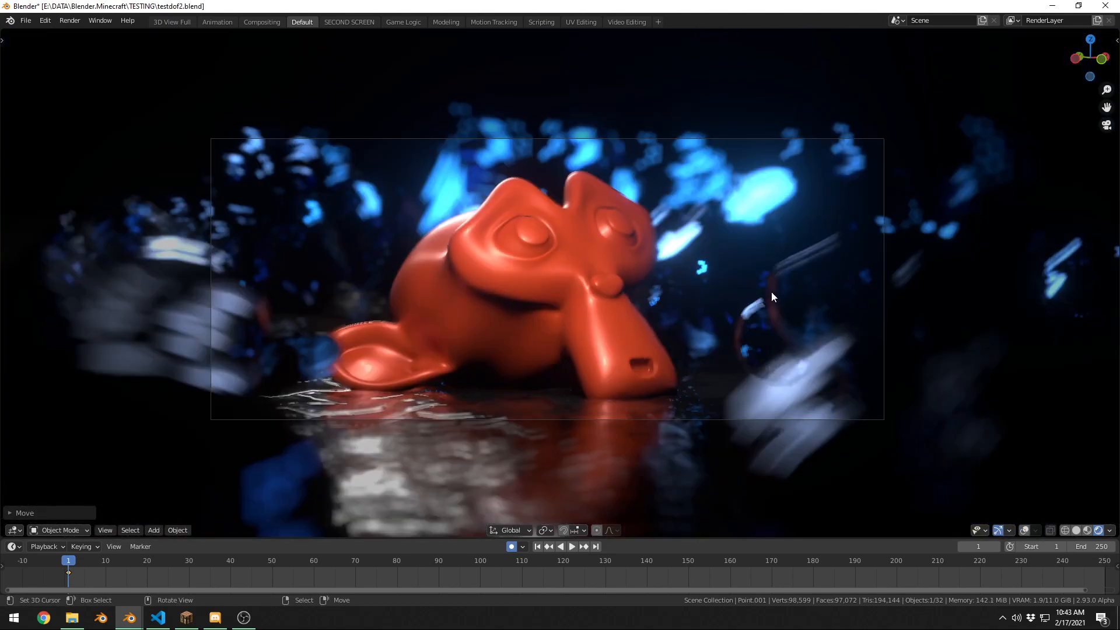
key("g")
key("Return")
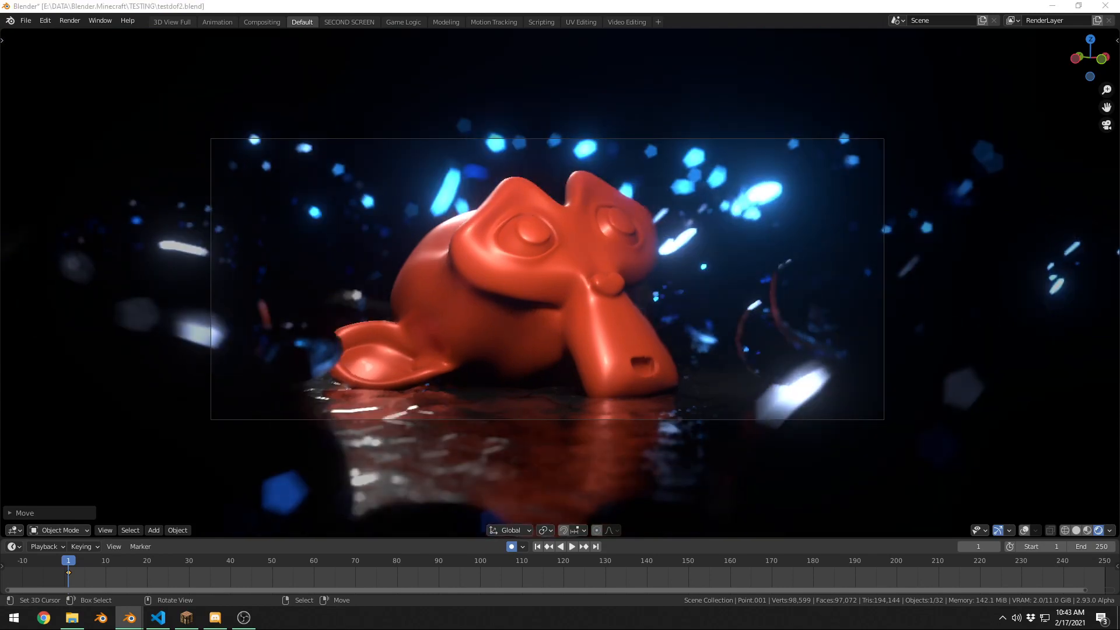
key("KP_0")
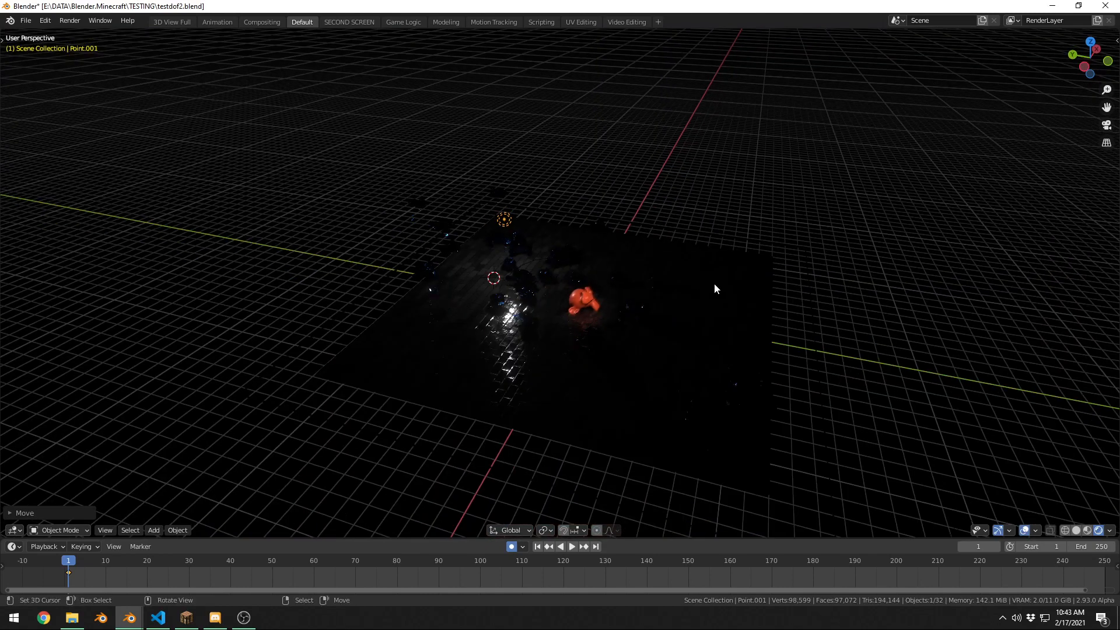
key("g")
left_click(480, 270)
Select a blue background head, turn the heads' shared material neutral grey and check it through the camera.
left_click(480, 272)
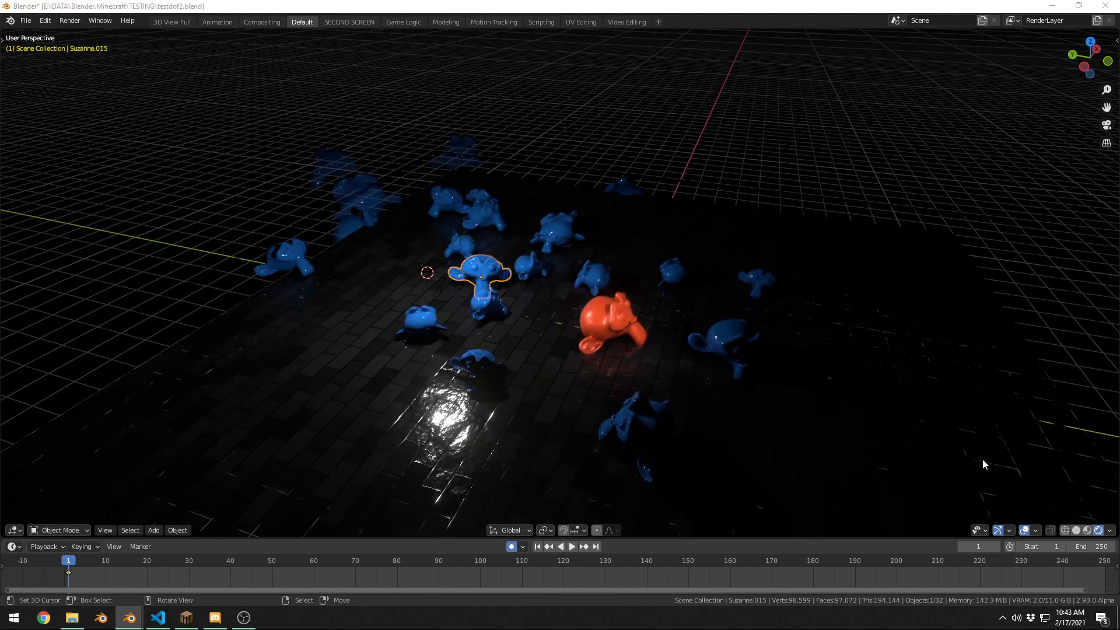
key("KP_0")
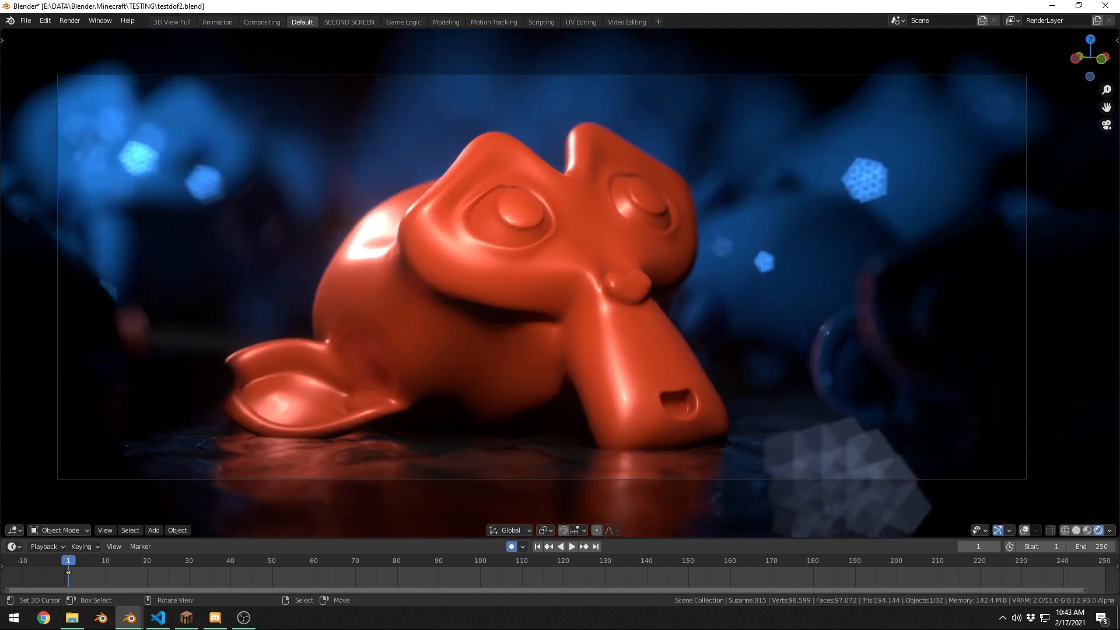
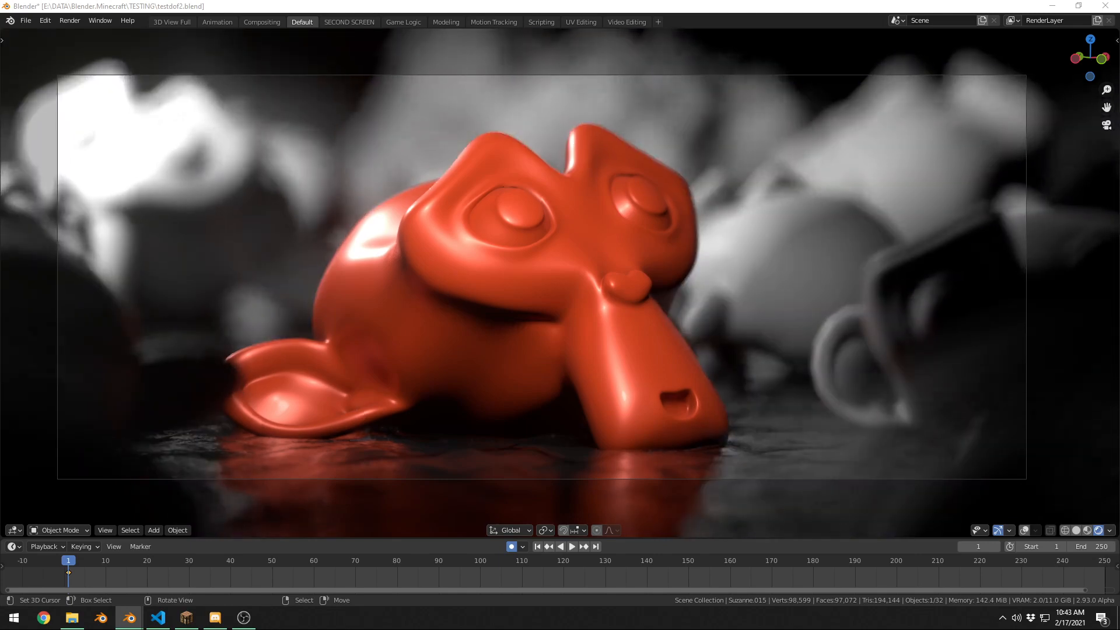
middle_click_drag(519, 173, 788, 286)
scroll(788, 286, "up", 6)
key("KP_0")
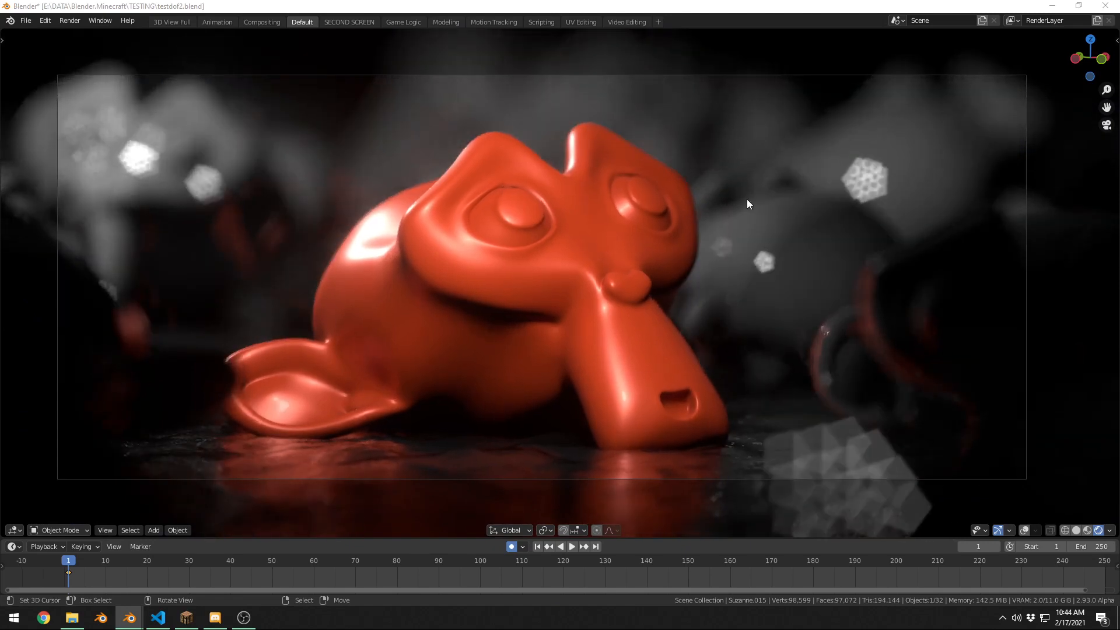
Duplicate the background point light and position the copy through the camera view to the right of the red head.
middle_click_drag(551, 213, 436, 288)
left_click(395, 152)
key("KP_0")
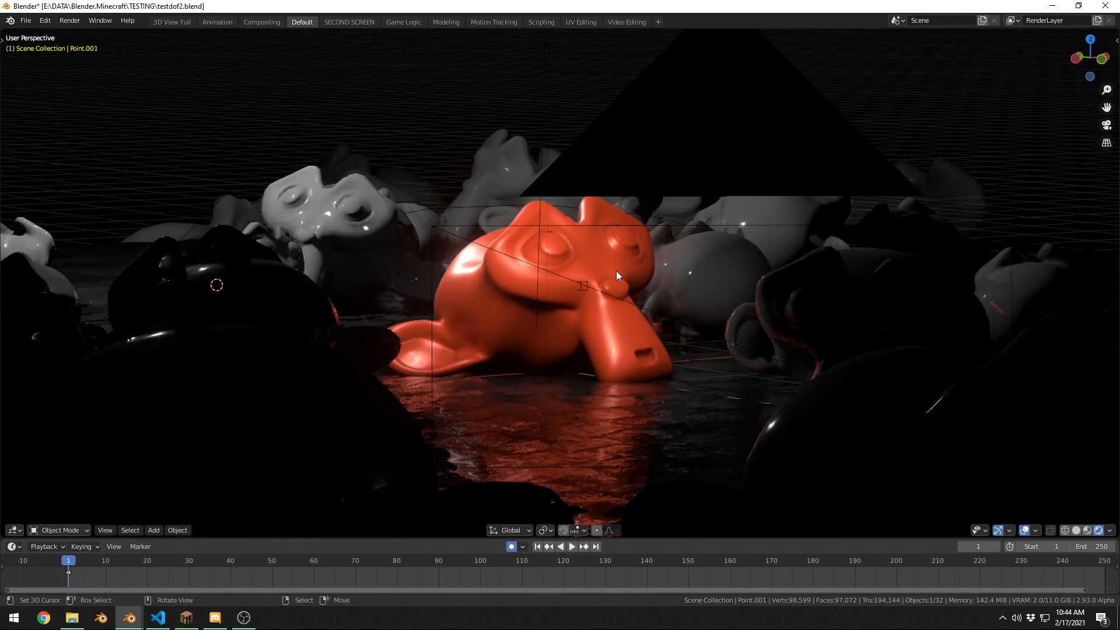
key("shift+d")
scroll(445, 198, "up", 5)
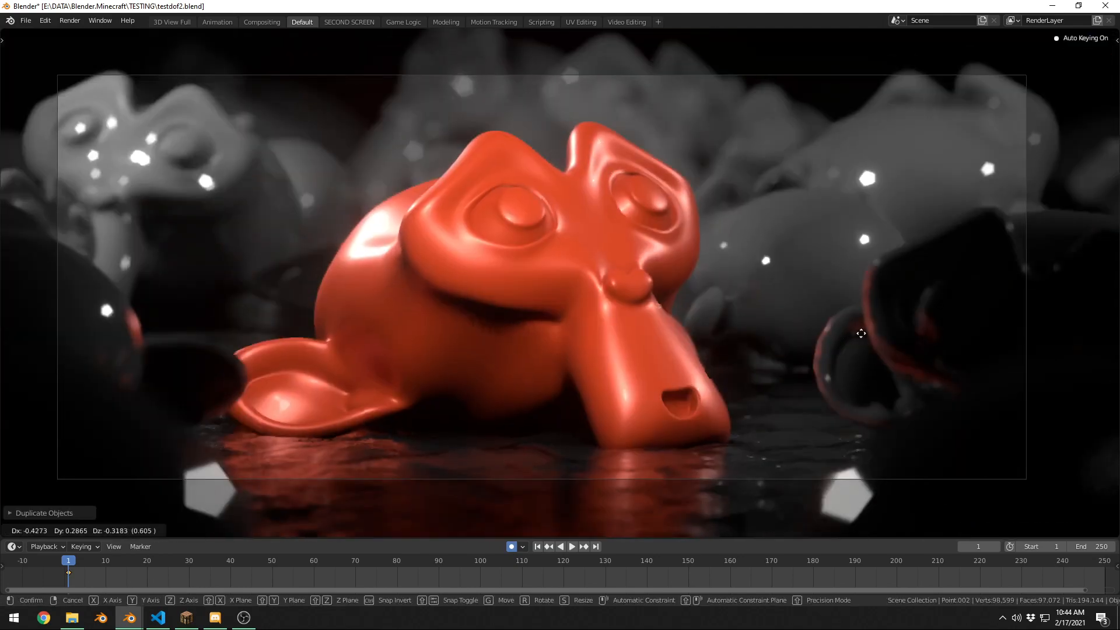
left_click(912, 257)
Duplicate the newest point light and move the copy horizontally to the left edge of the floor.
key("KP_0")
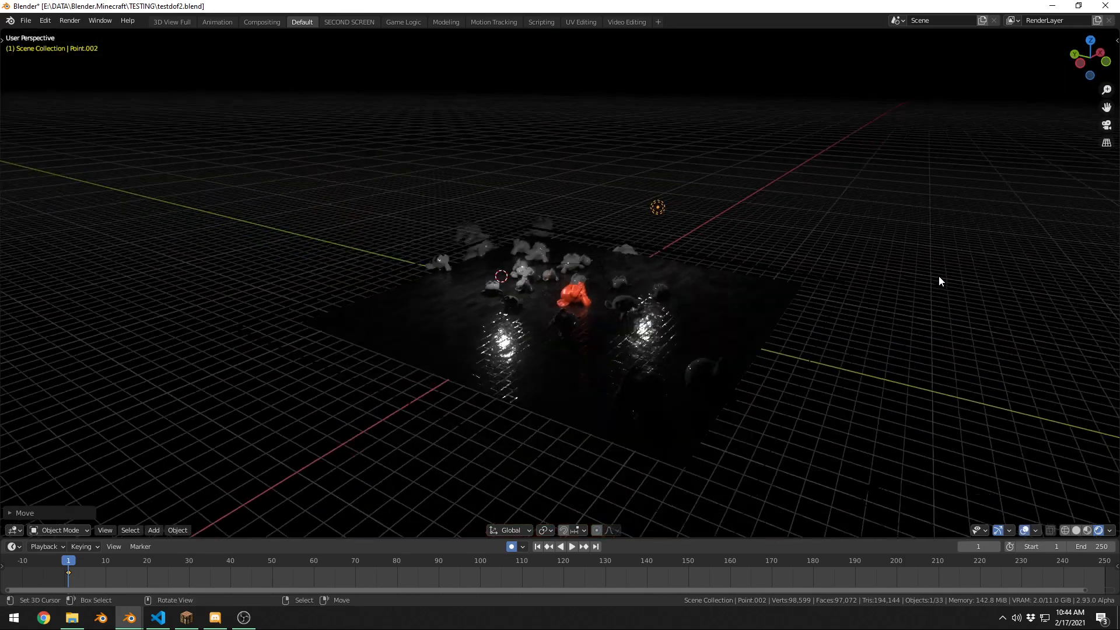
key("shift+d")
key("shift+z")
left_click(800, 343)
middle_click_drag(800, 343, 679, 369)
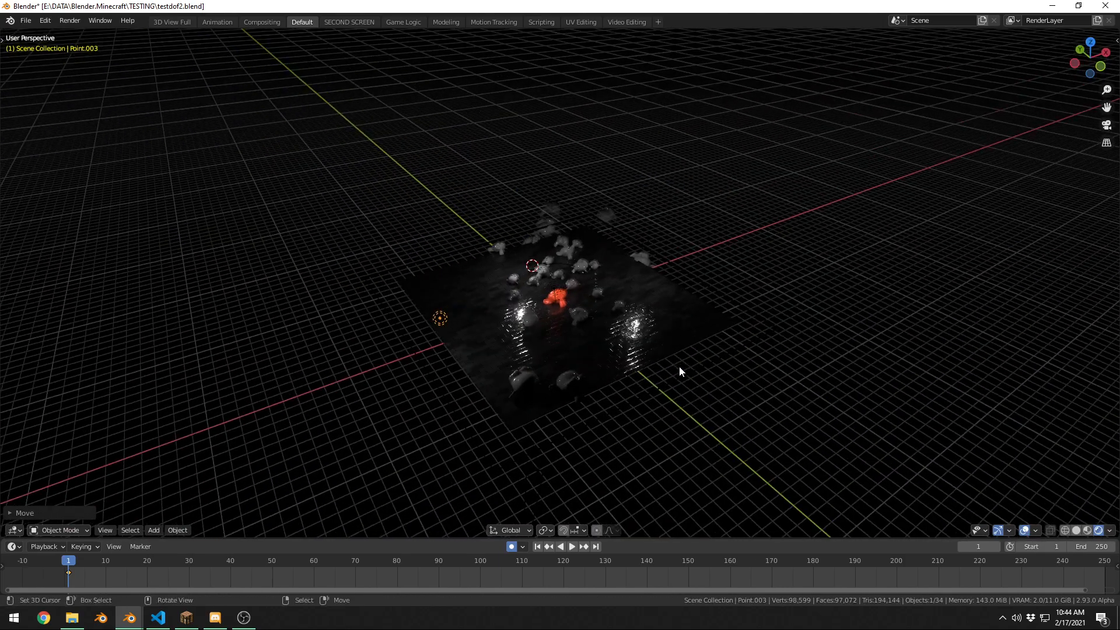
key("g")
left_click(671, 378)
Try another duplicate of the point light beyond the floor's right edge and judge it through the camera.
key("shift+d")
left_click(671, 378)
key("g")
left_click(928, 374)
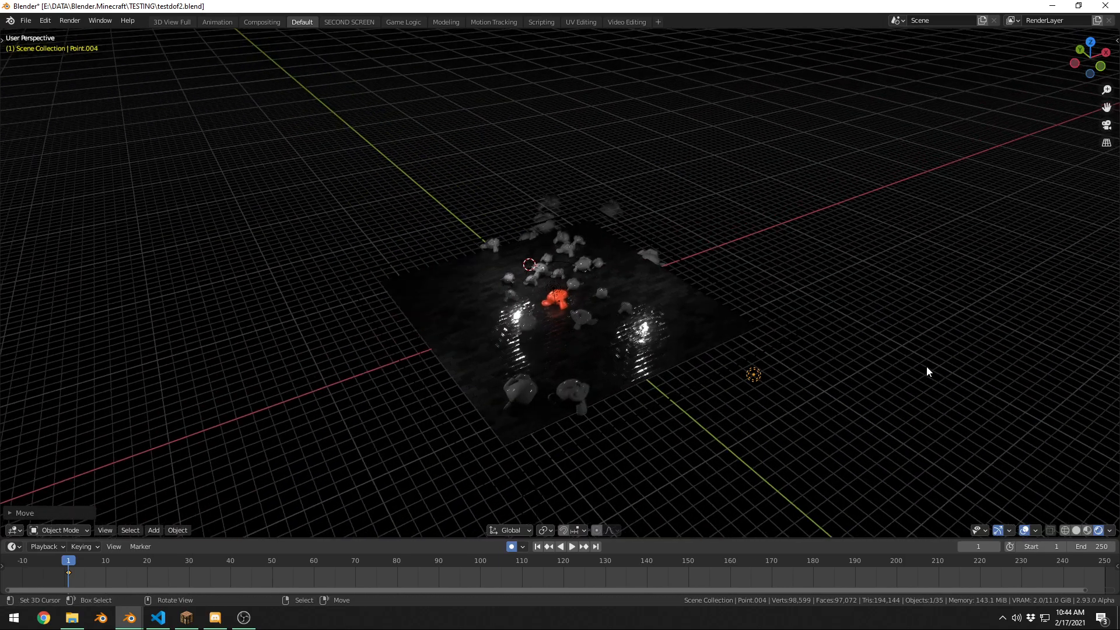
key("KP_0")
left_click(927, 281)
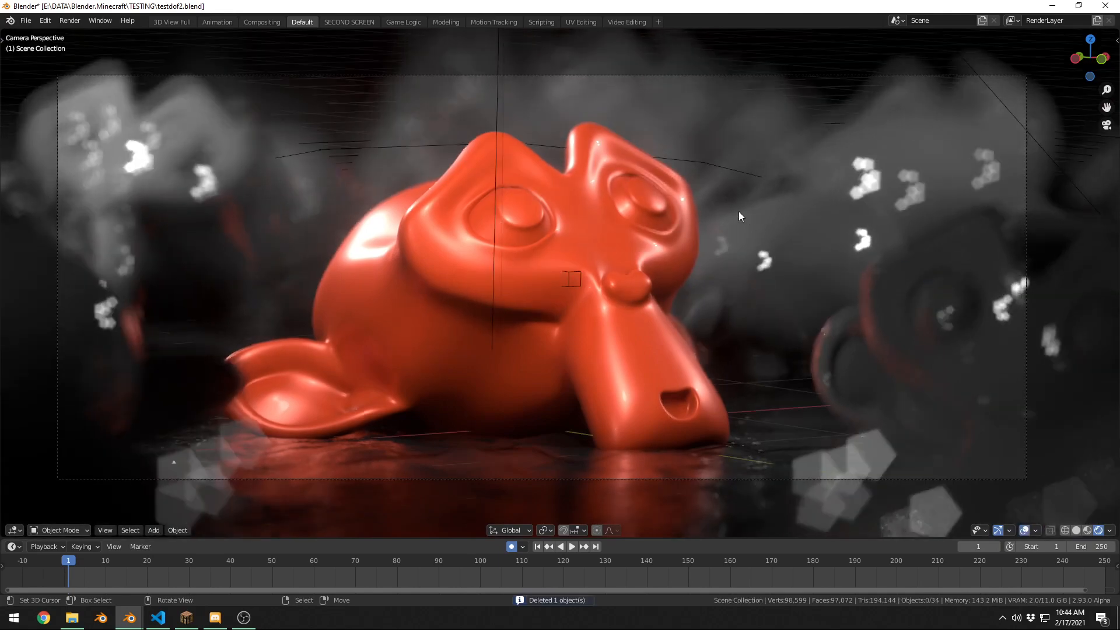
Check the light layout in wireframe and judge the bokeh in rendered shading through the camera.
key("KP_0")
left_click(603, 260)
middle_click_drag(604, 261, 632, 245)
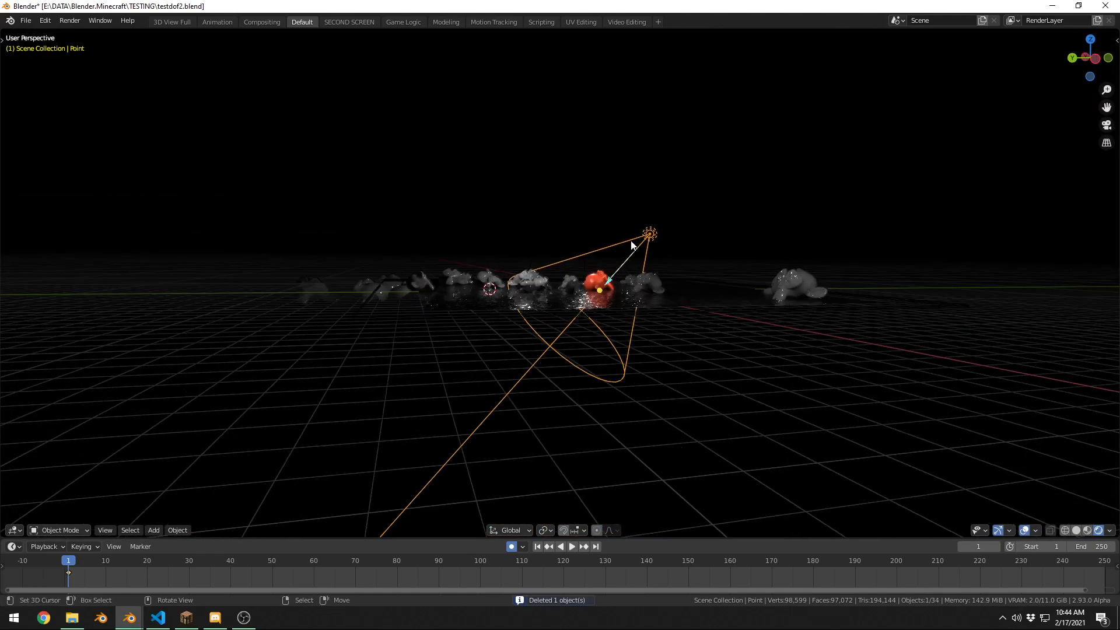
key("shift+z")
middle_click_drag(708, 251, 731, 248)
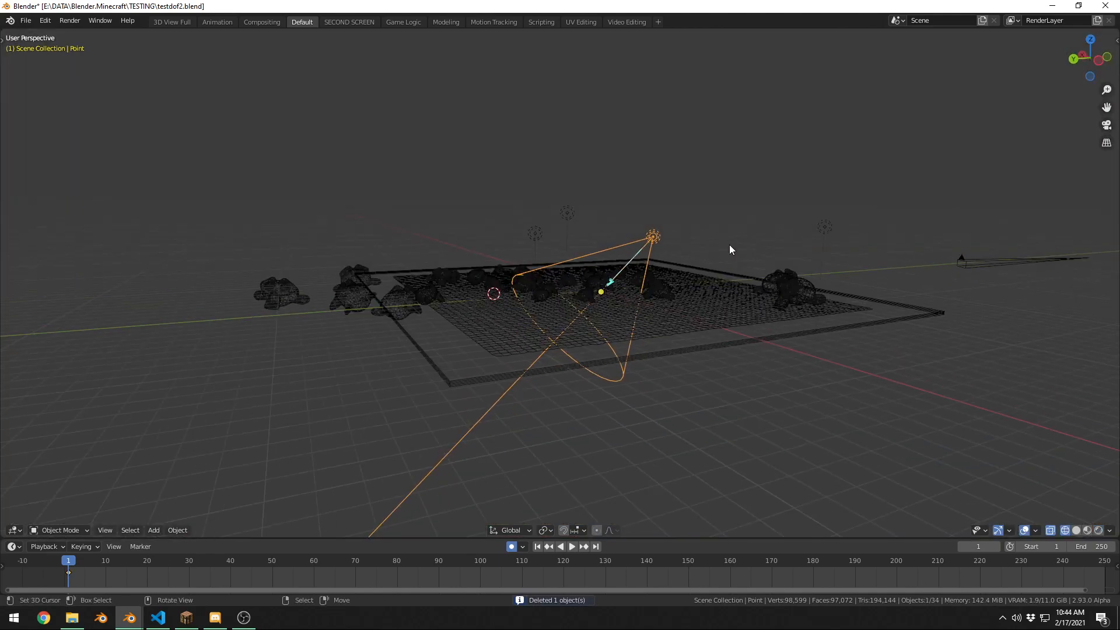
key("Delete")
key("shift+z")
key("KP_0")
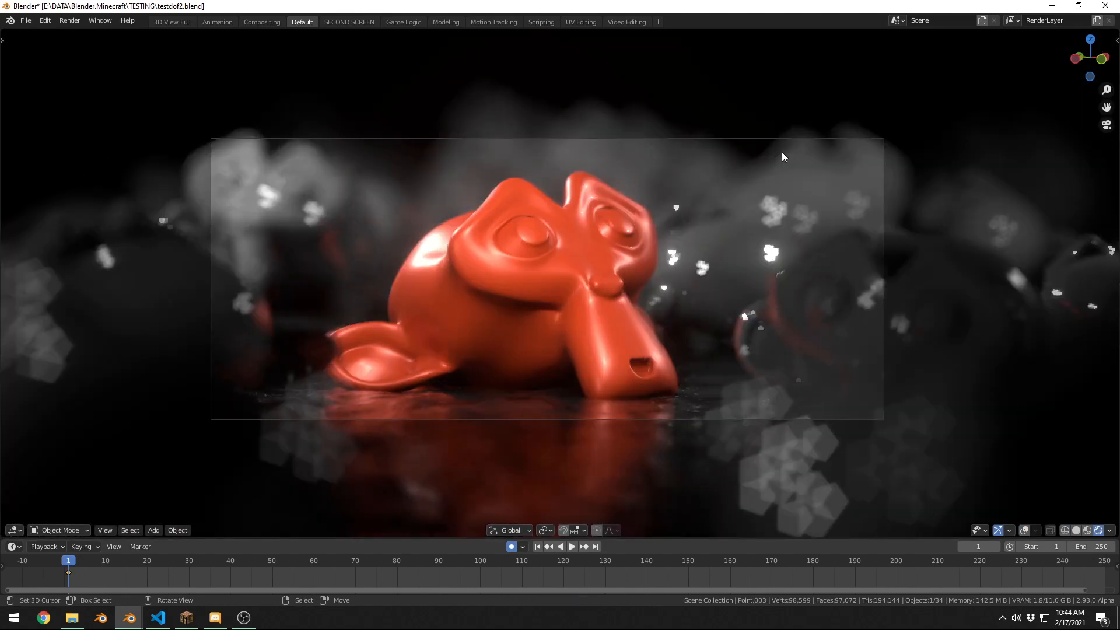
scroll(790, 203, "up", 3)
key("ctrl+z")
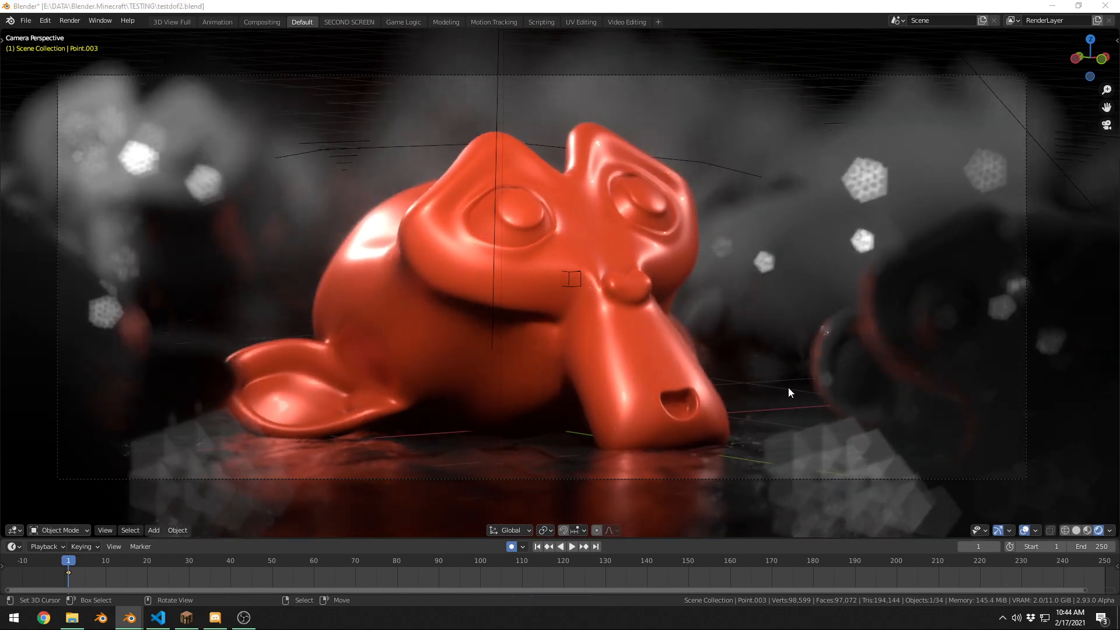
Select the point light above the background heads and tint it pale blue.
key("KP_0")
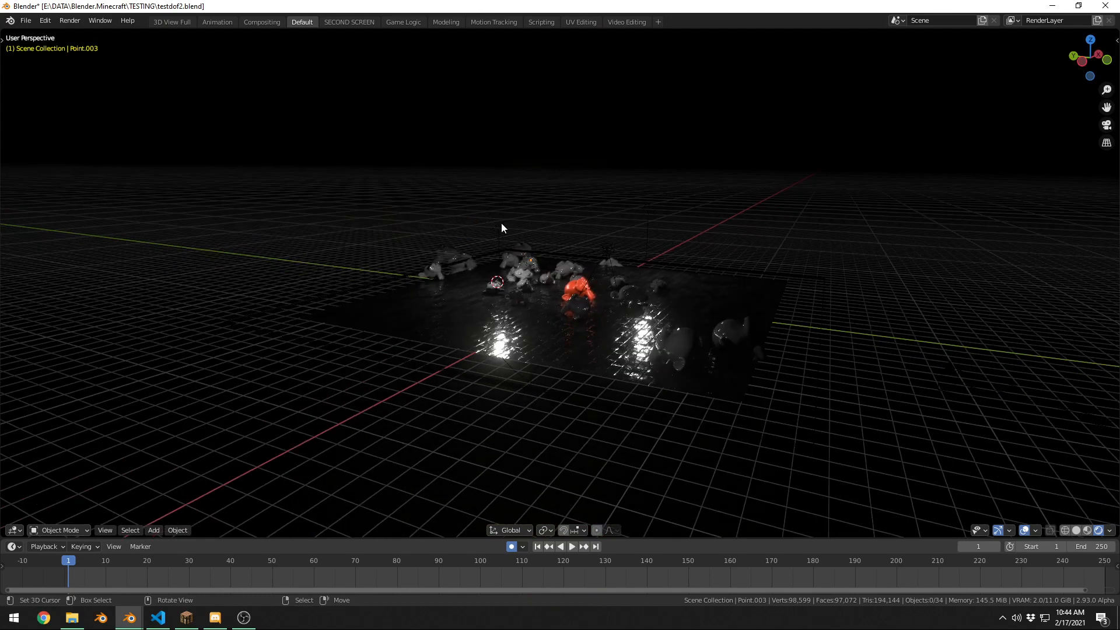
left_click(502, 227)
key("KP_0")
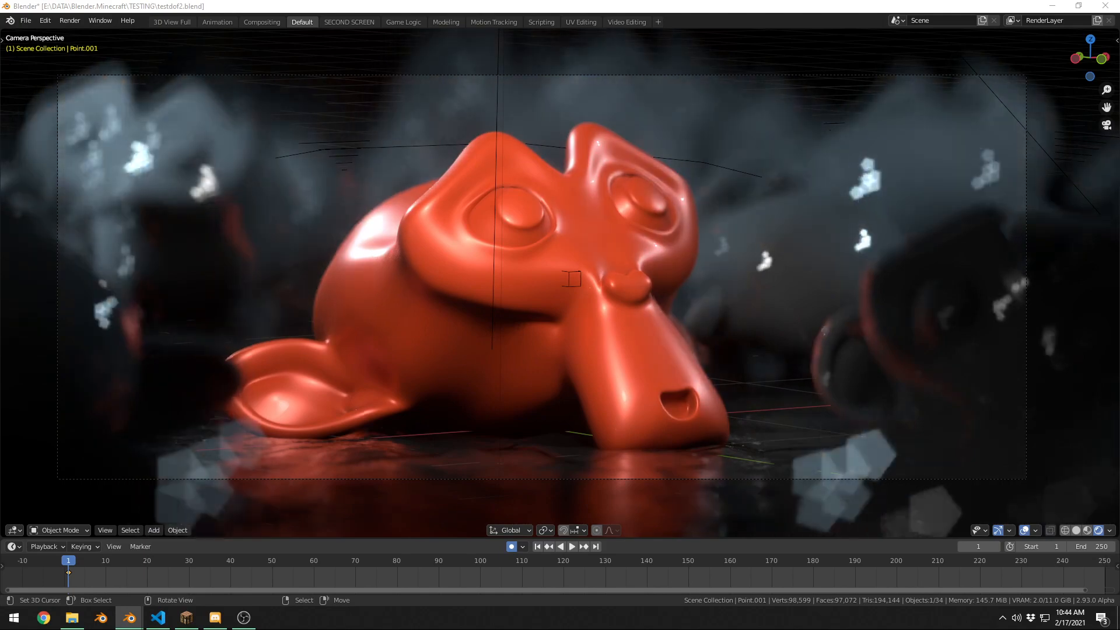
Save the scene file and check the camera framing with the overlays hidden.
middle_click_drag(1069, 296, 995, 294)
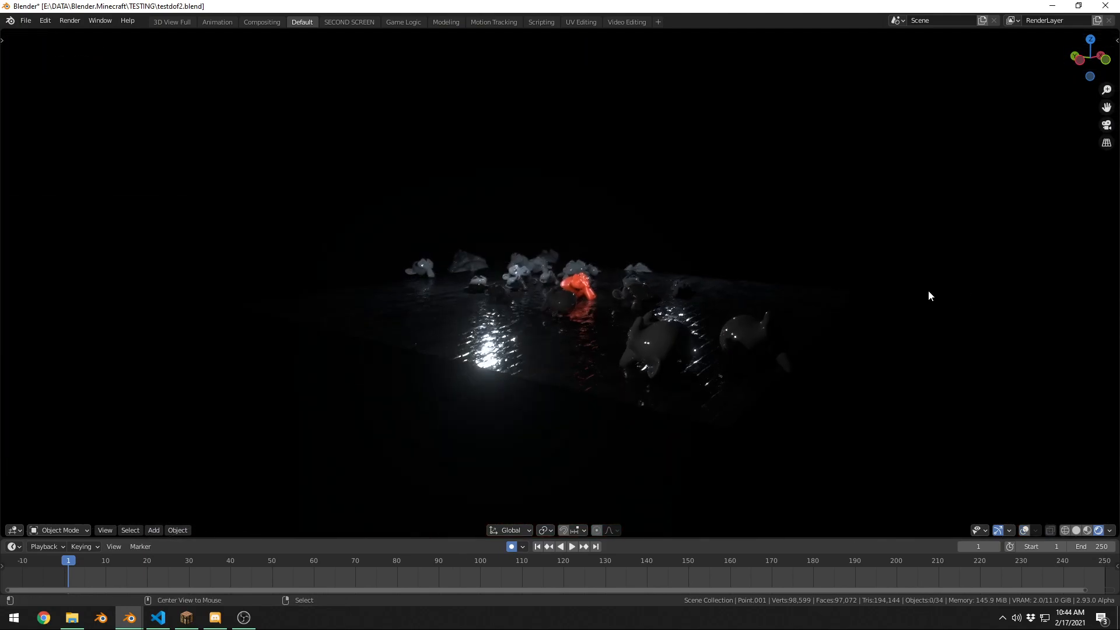
key("KP_0")
key("ctrl+s")
key("alt+shift+z")
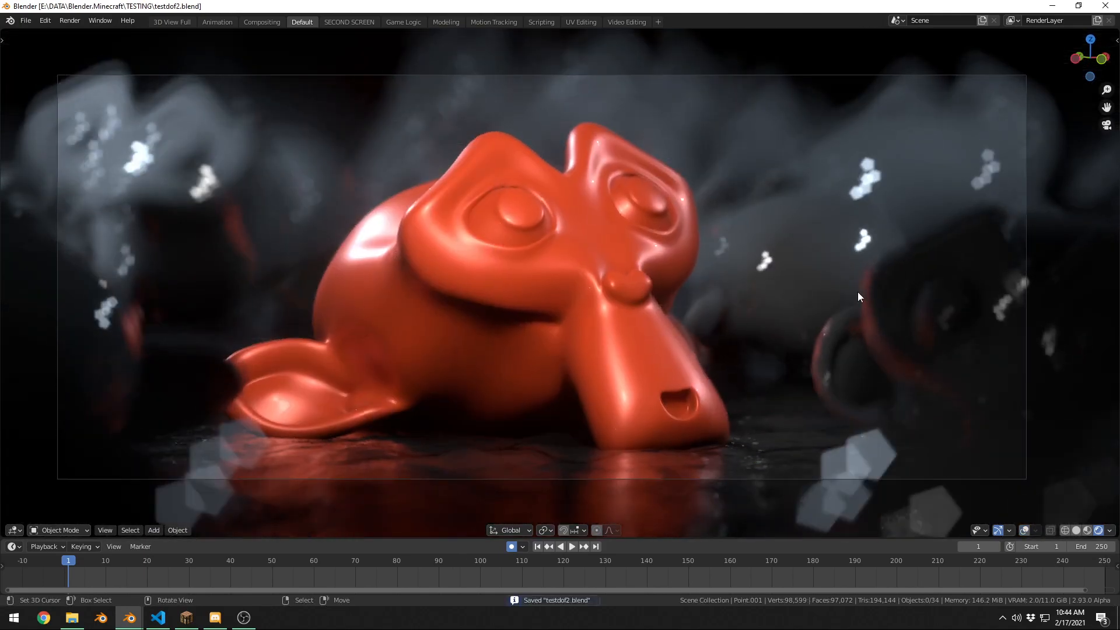
middle_click_drag(910, 302, 909, 287, "shift")
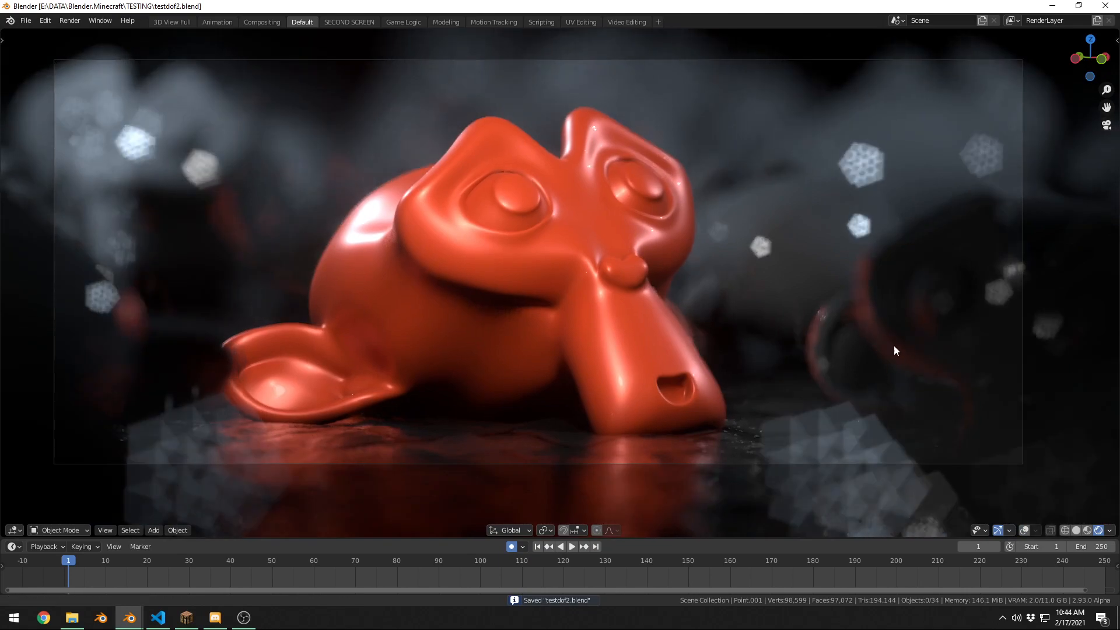
mouse_move(875, 366)
middle_mouse_down("shift")
mouse_move(898, 327)
mouse_move(886, 358)
middle_mouse_up("shift")
key("alt+shift+z")
scroll(506, 313, "down", 1)
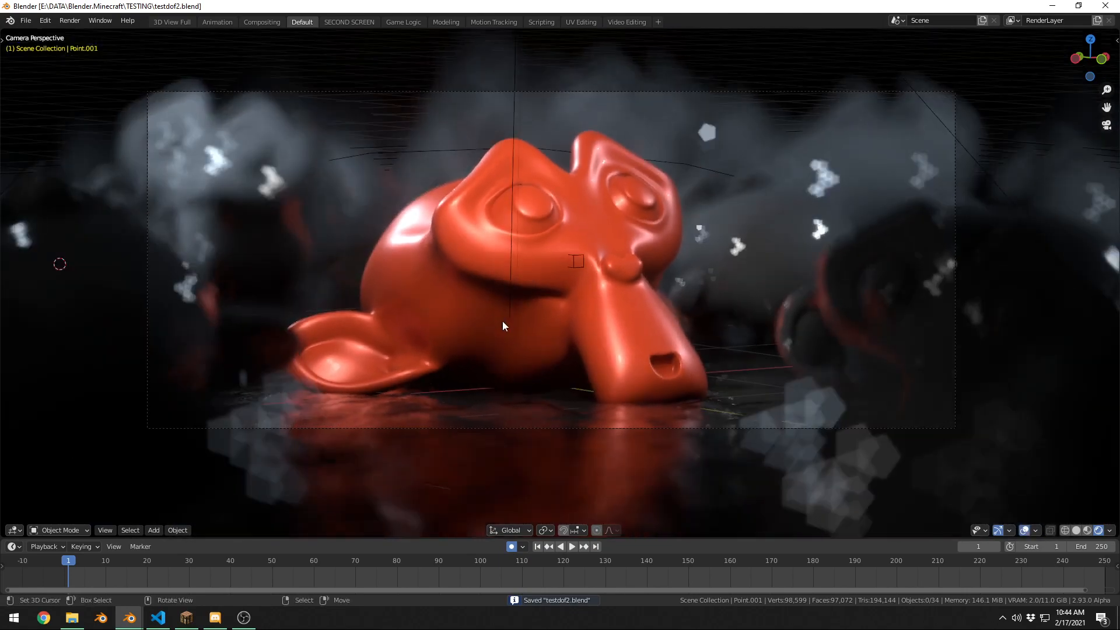
Place the 3D cursor on the foreground floor, add a point light there and move it between the two large heads.
middle_click_drag(502, 321, 513, 336)
scroll(566, 382, "down", 4)
scroll(610, 404, "up", 4)
middle_click_drag(631, 407, 607, 358)
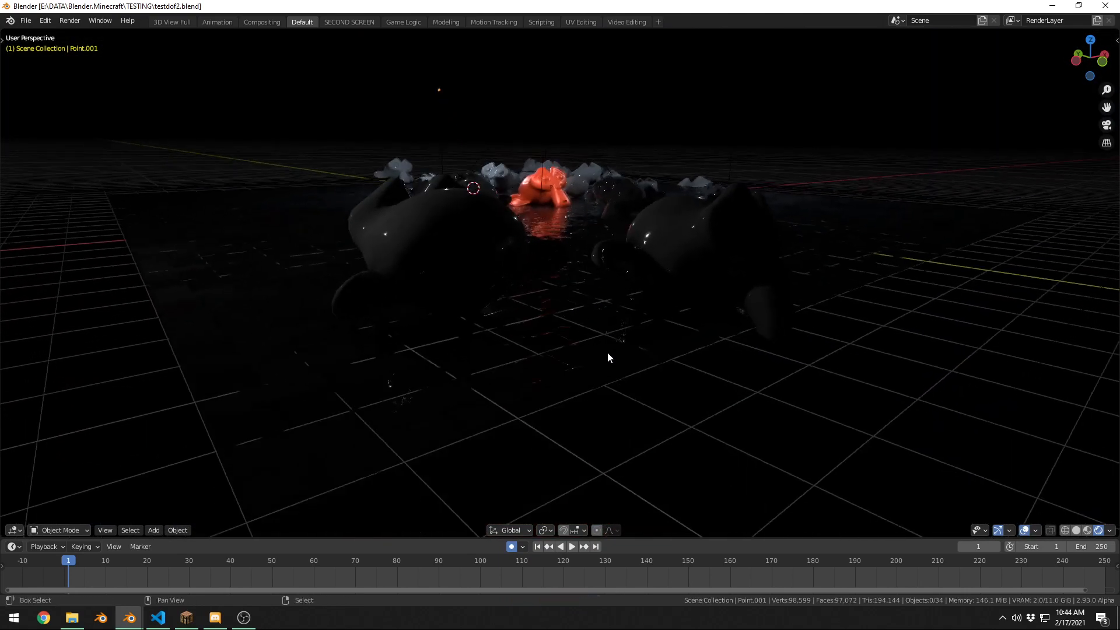
left_click(495, 344)
key("shift+a")
mouse_move(495, 345)
left_click(534, 343)
key("g")
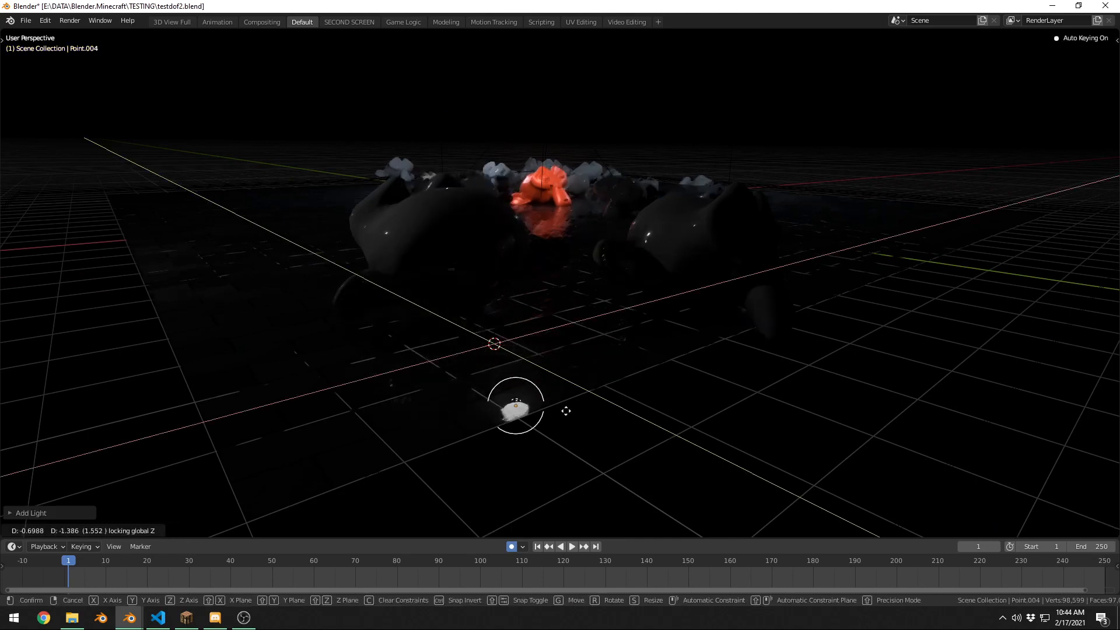
left_click(566, 245)
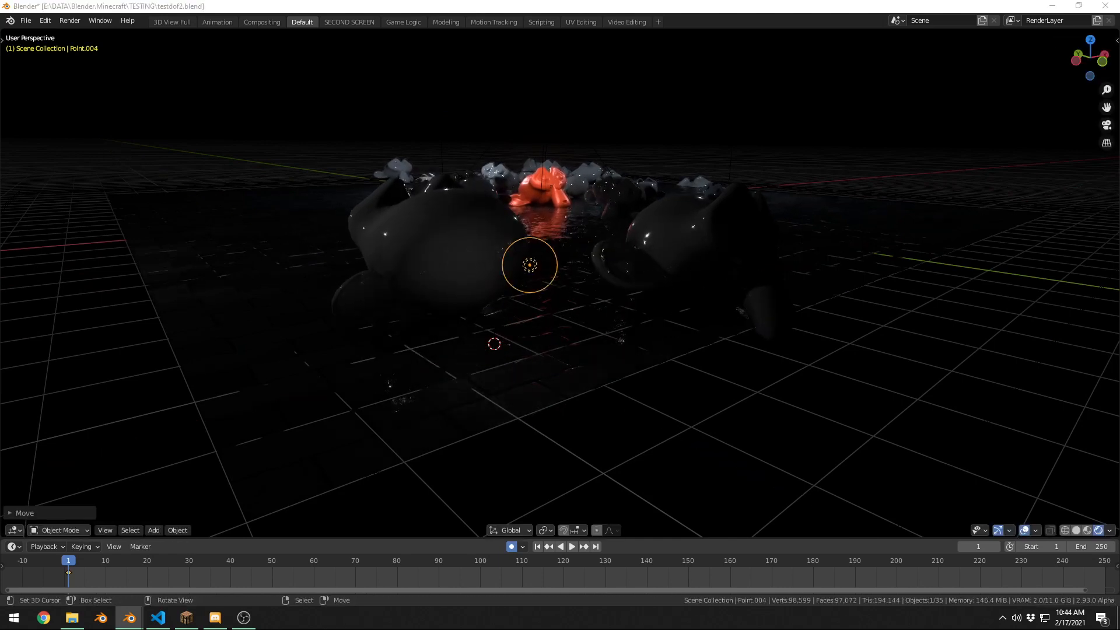
Move the foreground point light horizontally between the two large heads and check its bokeh through the camera with overlays hidden.
middle_click_drag(771, 324, 793, 340)
key("g")
key("shift+z")
left_click(809, 329)
scroll(805, 328, "up", 3)
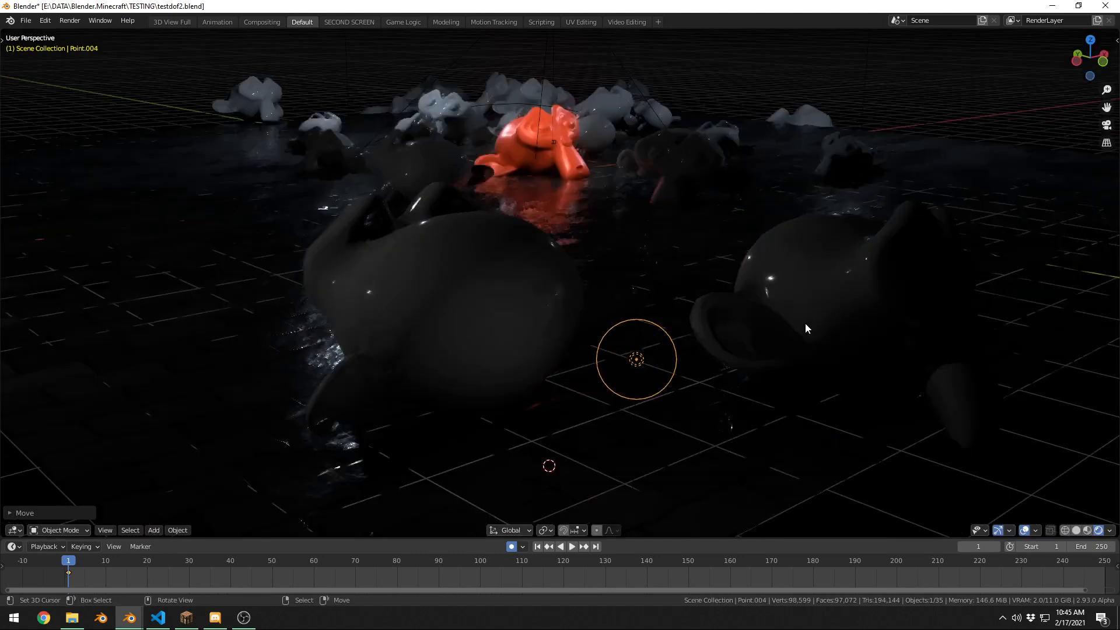
key("KP_0")
key("shift+alt+z")
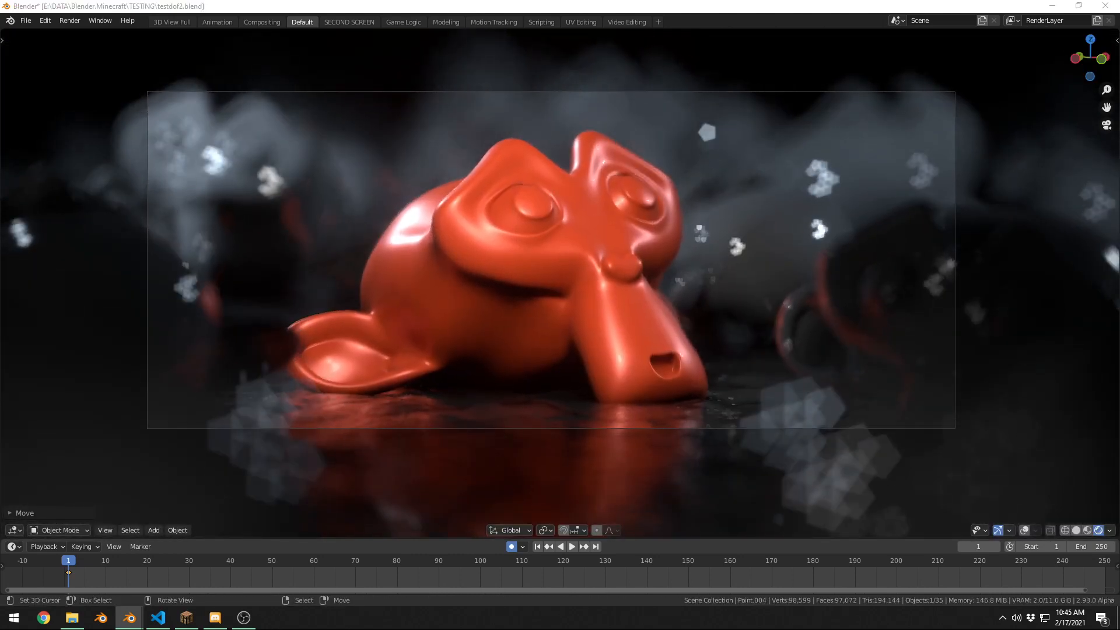
left_click(832, 397)
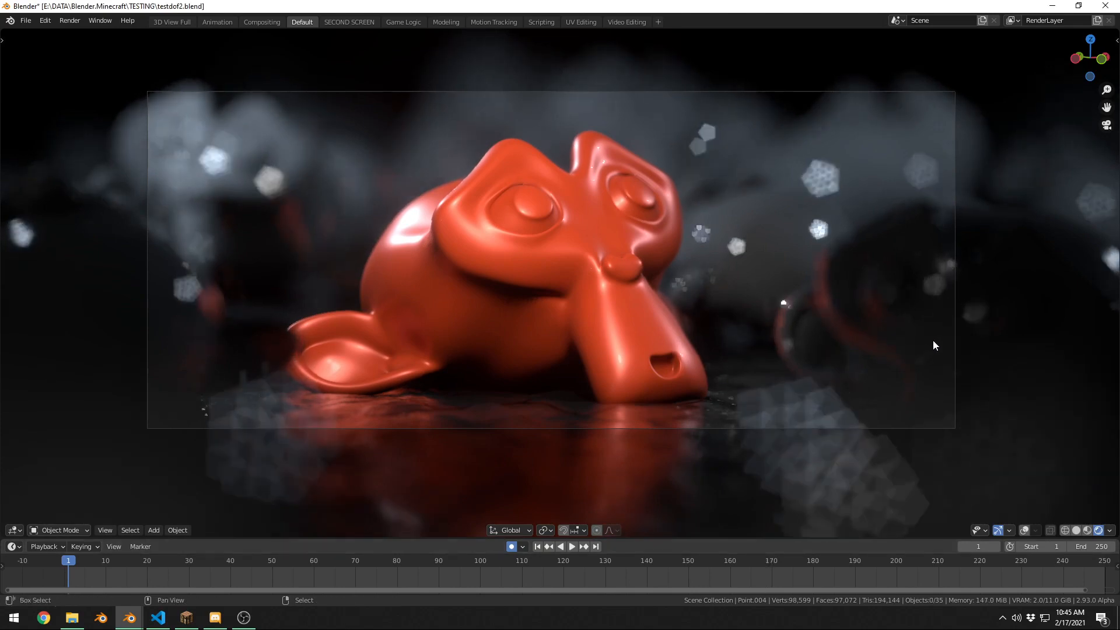
scroll(933, 341, "up", 1)
Save the scene and add a Musgrave Texture node near the Ambient Occlusion node in the red head's material.
left_click(555, 337)
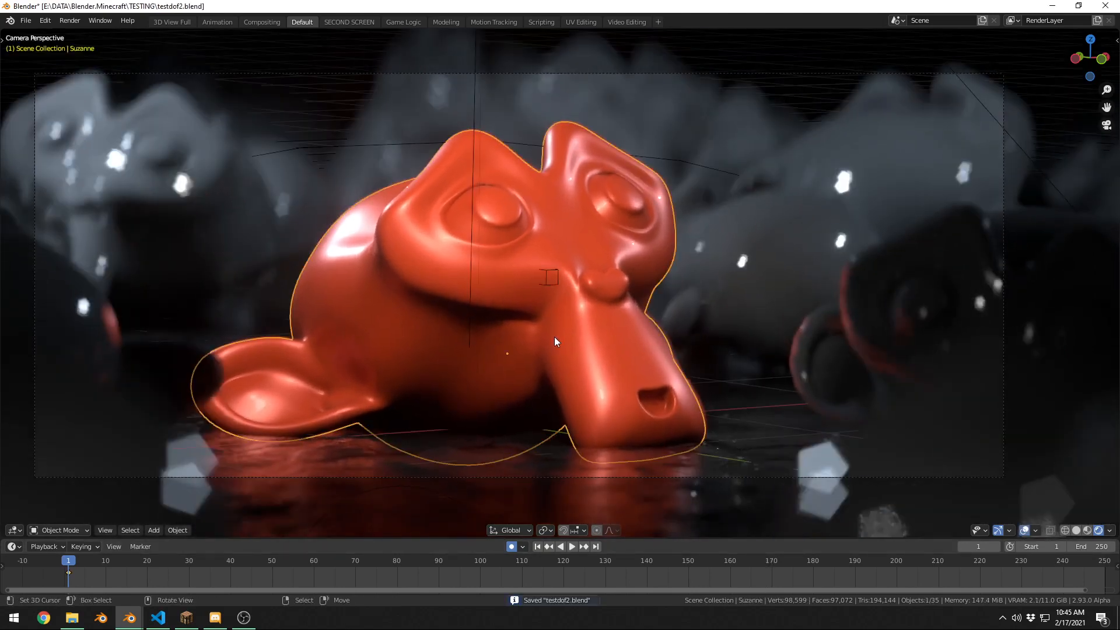
key("ctrl+s")
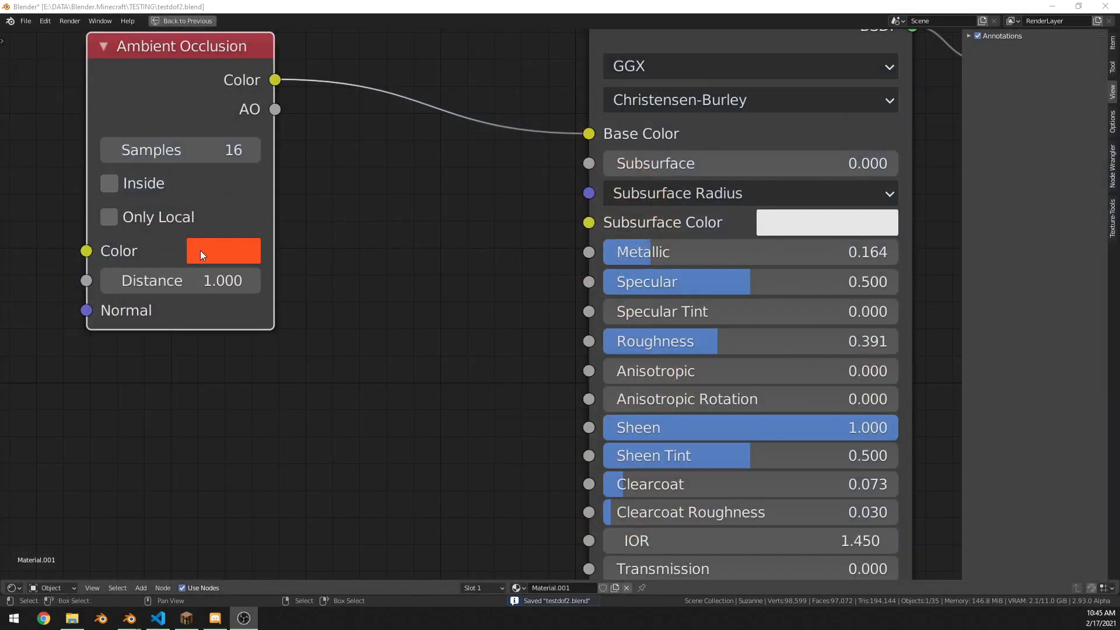
key("shift+a")
left_click(238, 170)
type("m")
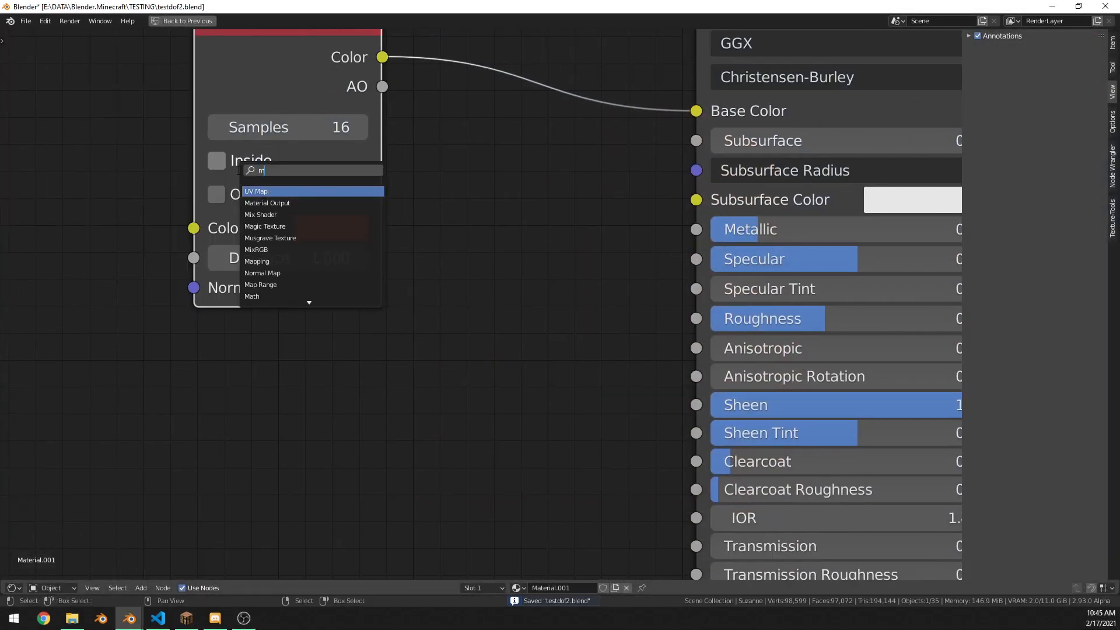
type("us")
key("Return")
left_click(29, 370)
scroll(260, 381, "down", 1)
middle_click_drag(277, 382, 541, 269)
key("g")
left_click(215, 241)
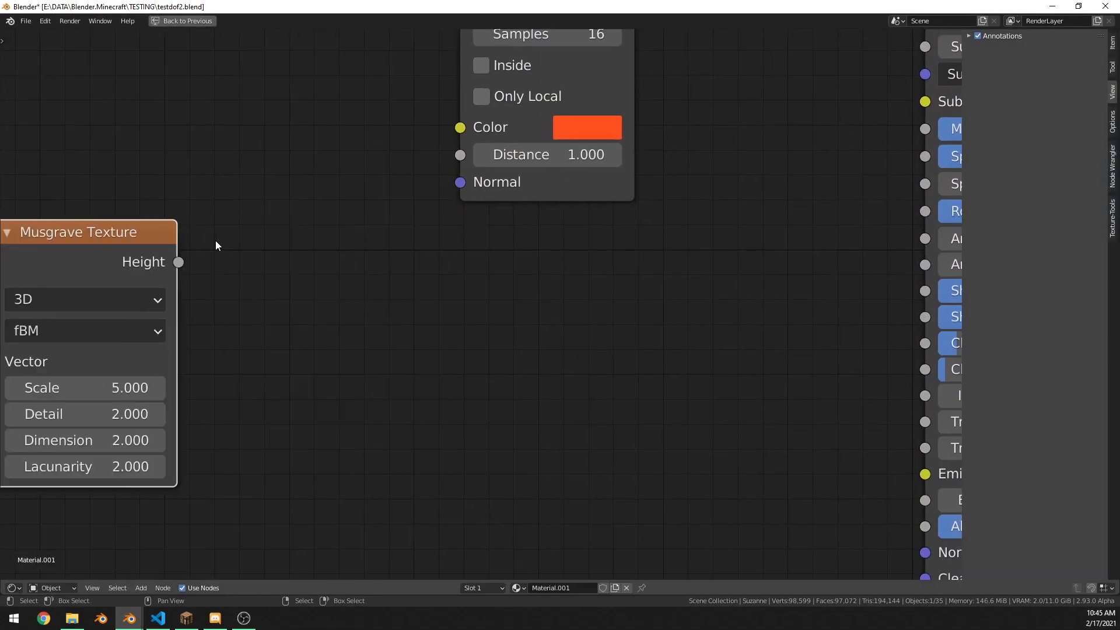
Preview the Musgrave texture on the red head and set it to Ridged Multifractal with scale 22.3 and detail 16.
middle_click_drag(321, 256, 250, 228)
left_click(91, 222, "ctrl+shift")
middle_click_drag(319, 255, 331, 252)
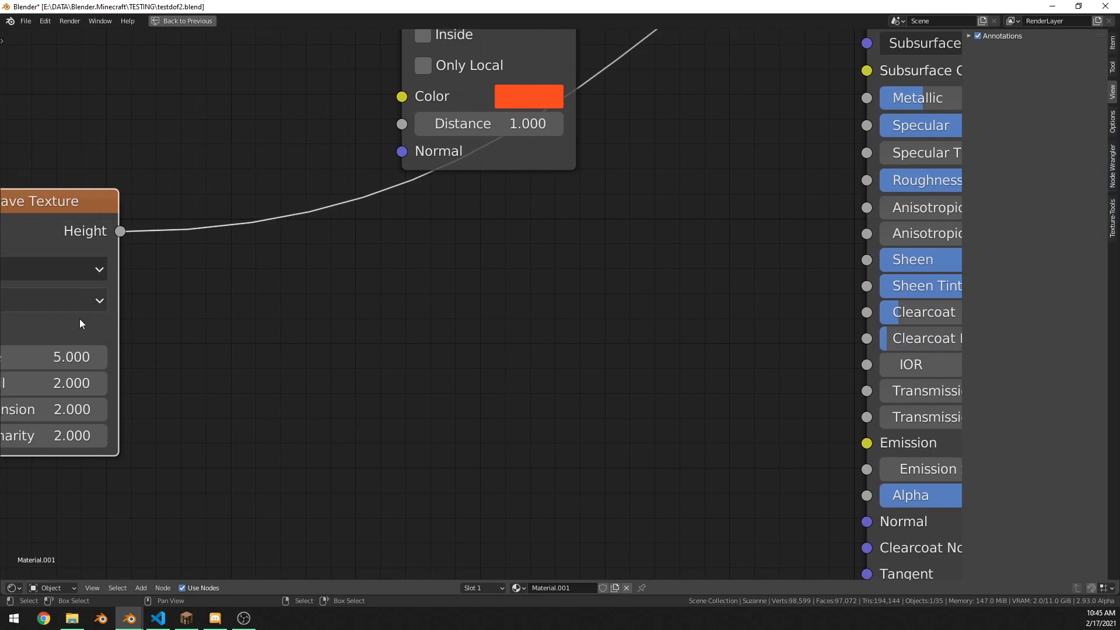
left_click_drag(65, 357, 66, 357)
right_click(66, 357)
middle_click_drag(218, 339, 420, 310)
left_click_drag(245, 328, 257, 274)
left_click(256, 273)
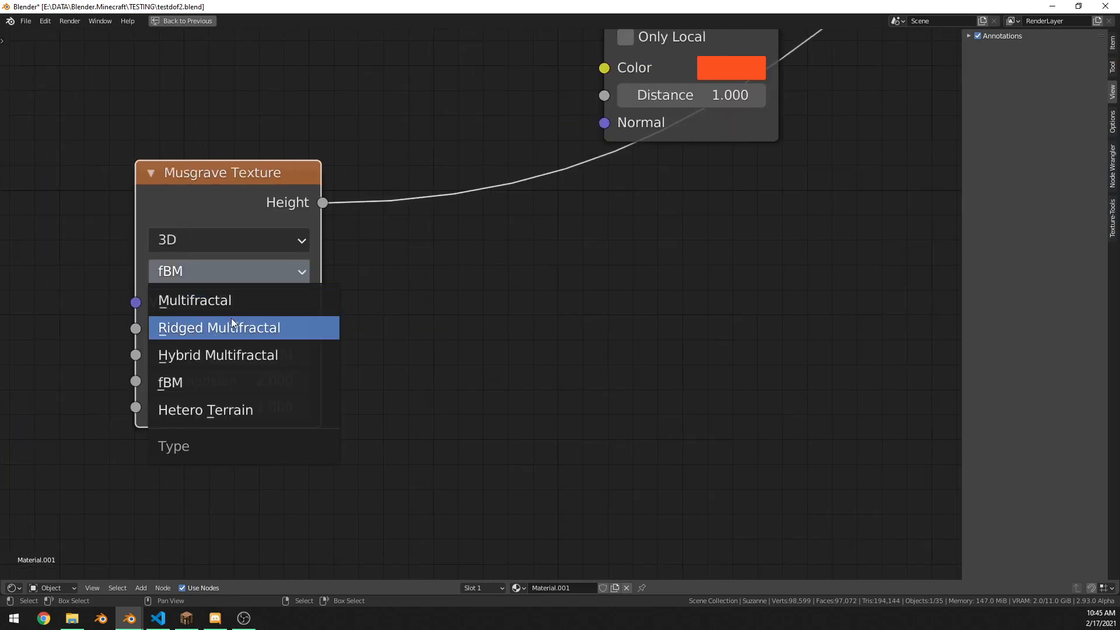
left_click(231, 322)
left_click_drag(231, 331, 312, 354)
Set the Musgrave offset to 0 and the gain to 127, undoing the trial lacunarity change.
left_click_drag(226, 437, 307, 437)
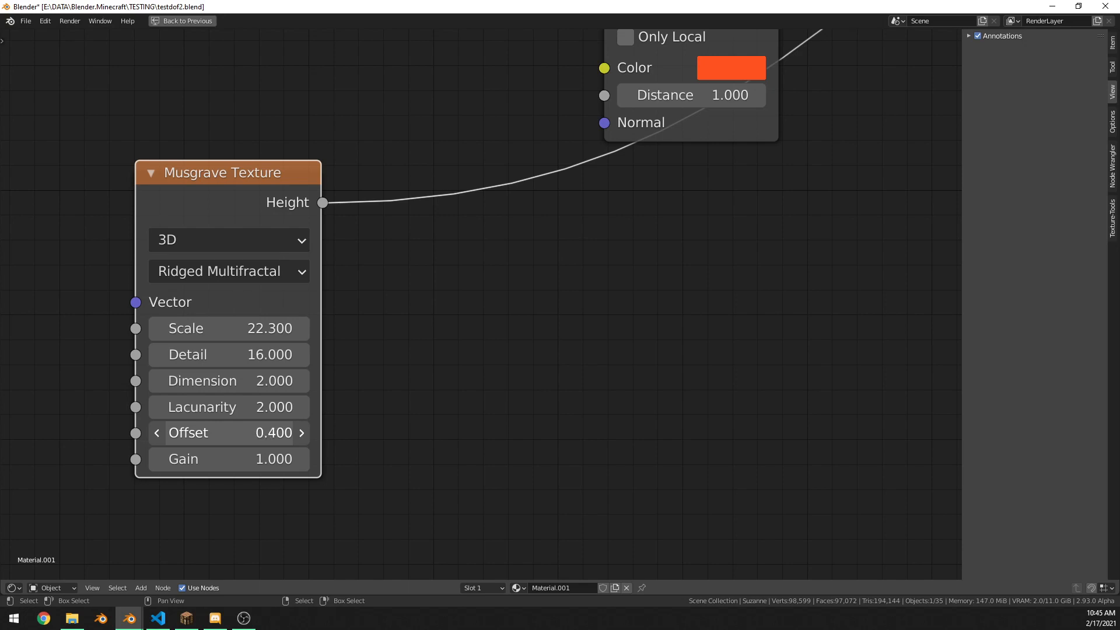
left_click_drag(227, 433, 315, 407)
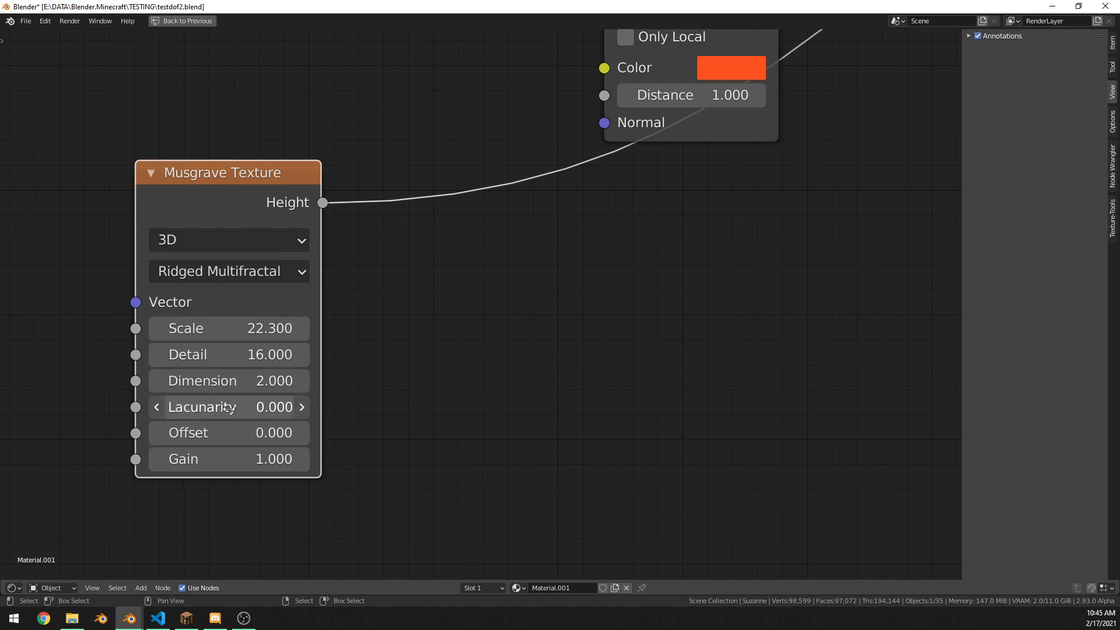
key("ctrl+z")
key("ctrl+z")
left_click_drag(228, 459, 292, 460)
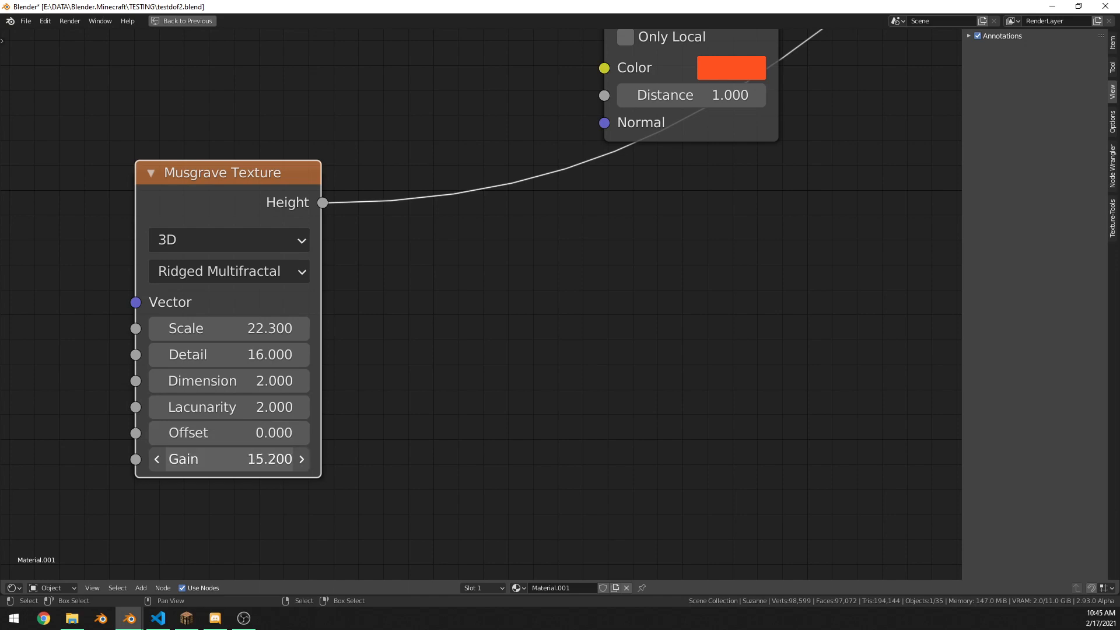
scroll(362, 327, "down", 2)
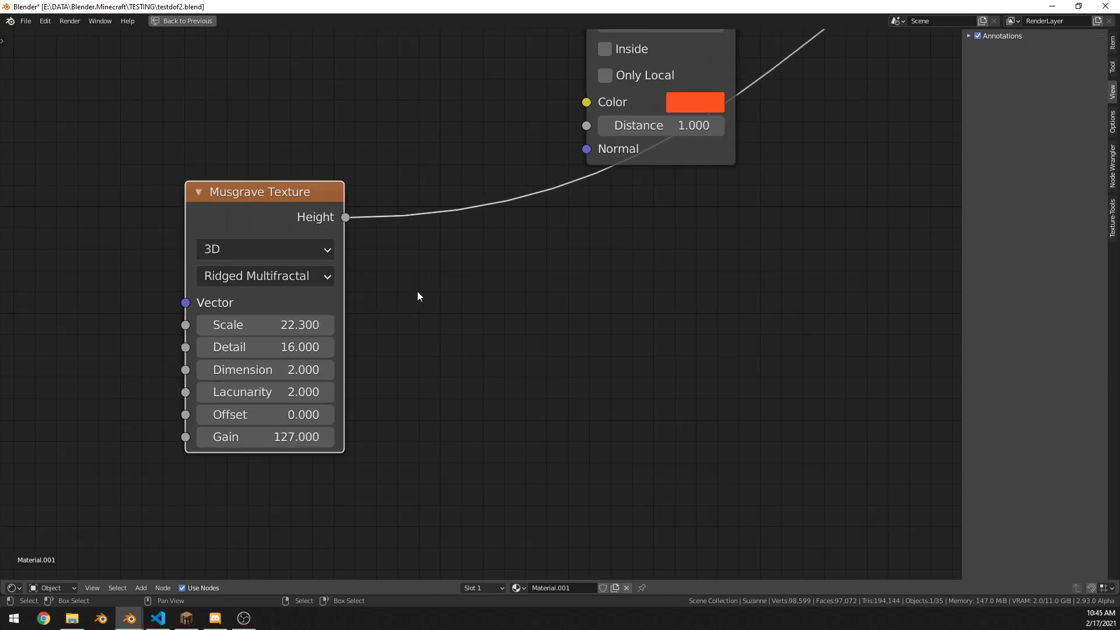
Add a Bump node, feed the Musgrave height into its Height input and connect it to the Principled BSDF's Normal.
middle_click_drag(653, 180, 438, 235)
scroll(432, 228, "down", 4)
key("shift+a")
left_click(367, 191)
type("b")
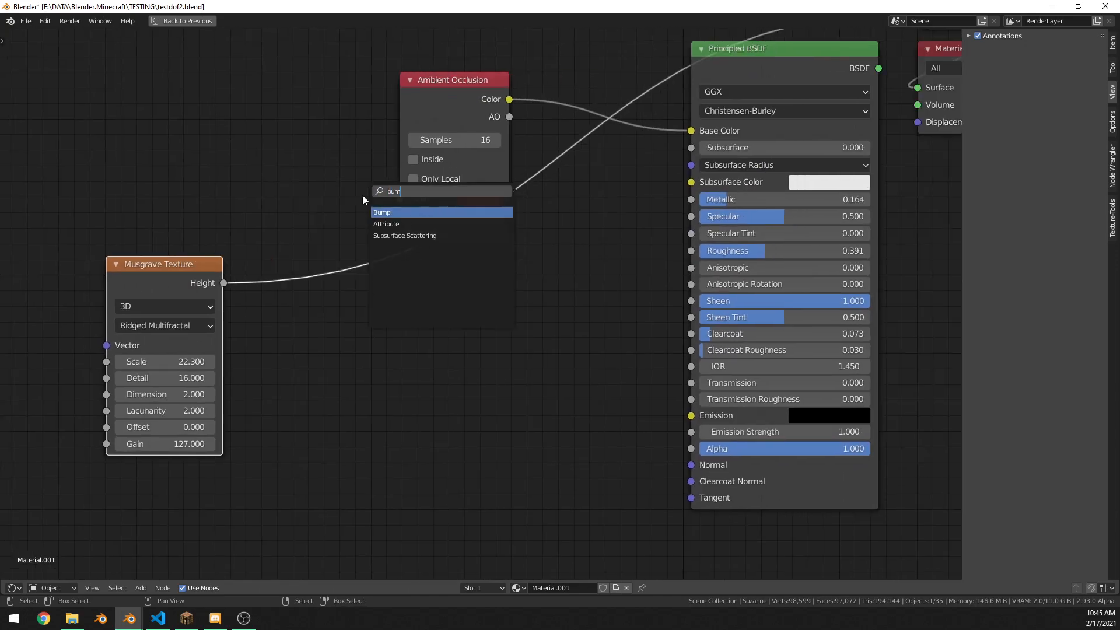
type("um")
key("Return")
left_click(362, 458)
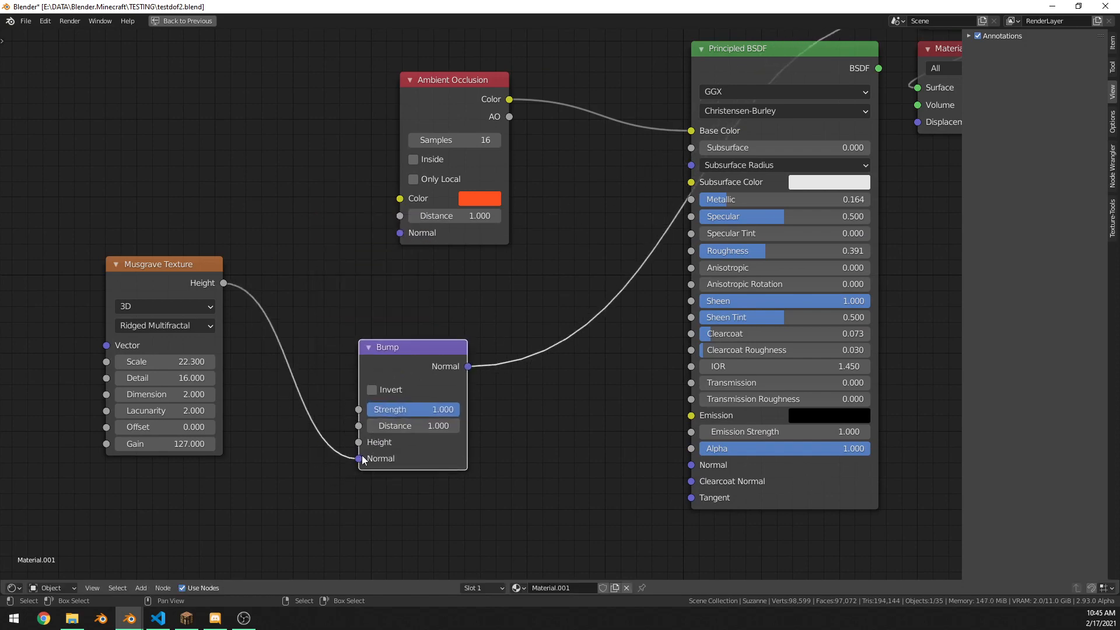
scroll(510, 380, "up", 2)
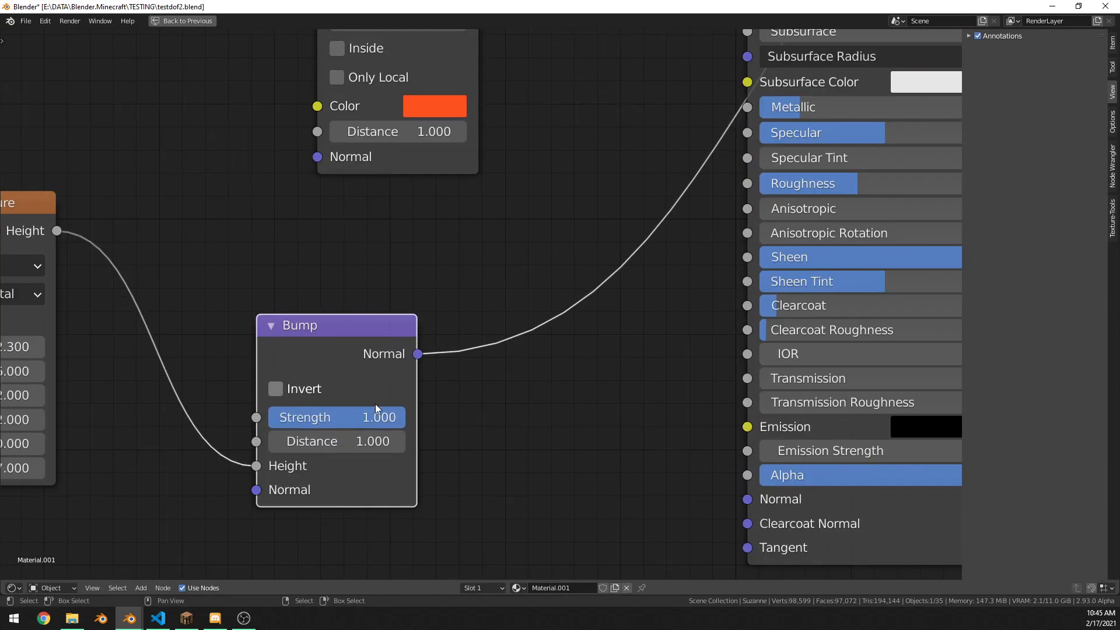
left_click(513, 383)
left_click_drag(835, 493, 836, 493)
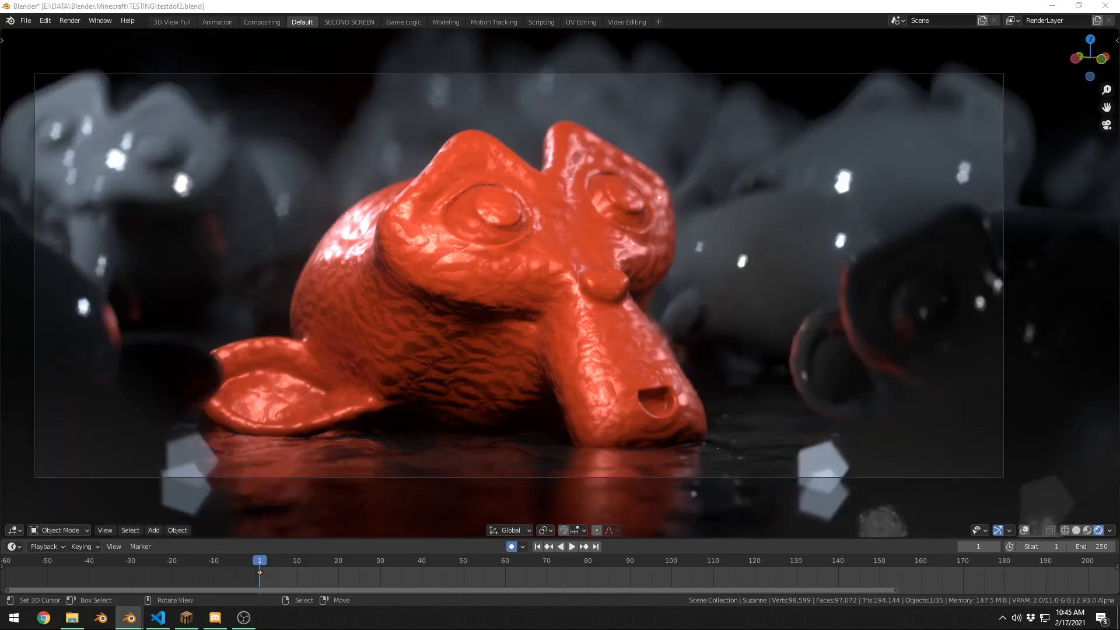
Examine the bump texture on the red head's face, eyes and snout up close in rendered shading.
scroll(681, 358, "up", 5)
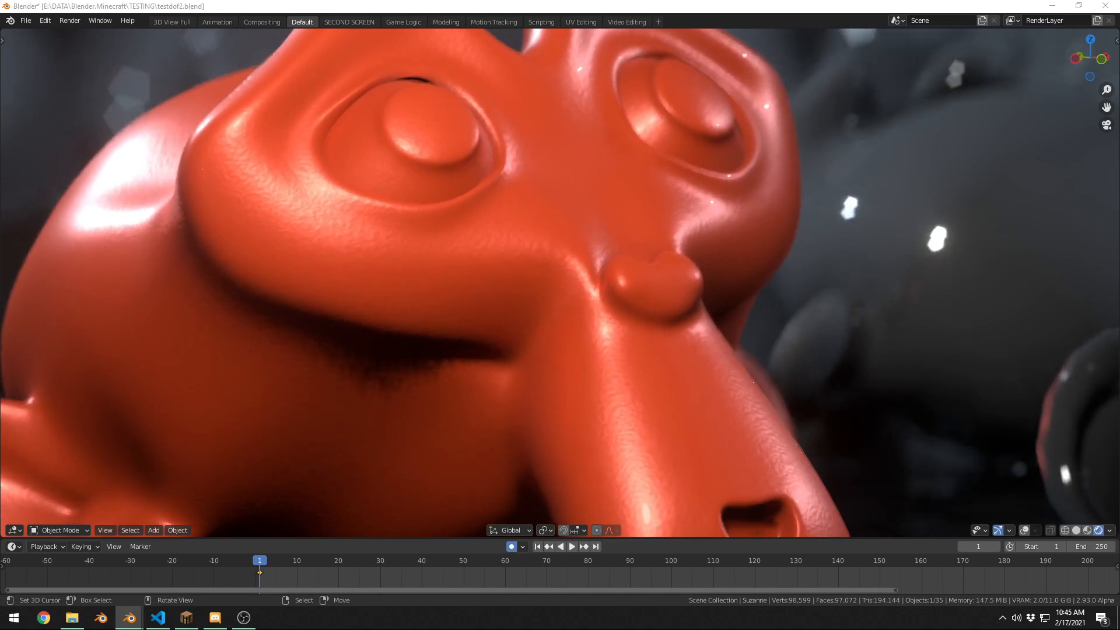
middle_click_drag(580, 198, 531, 182)
scroll(619, 214, "up", 12)
scroll(618, 214, "up", 4)
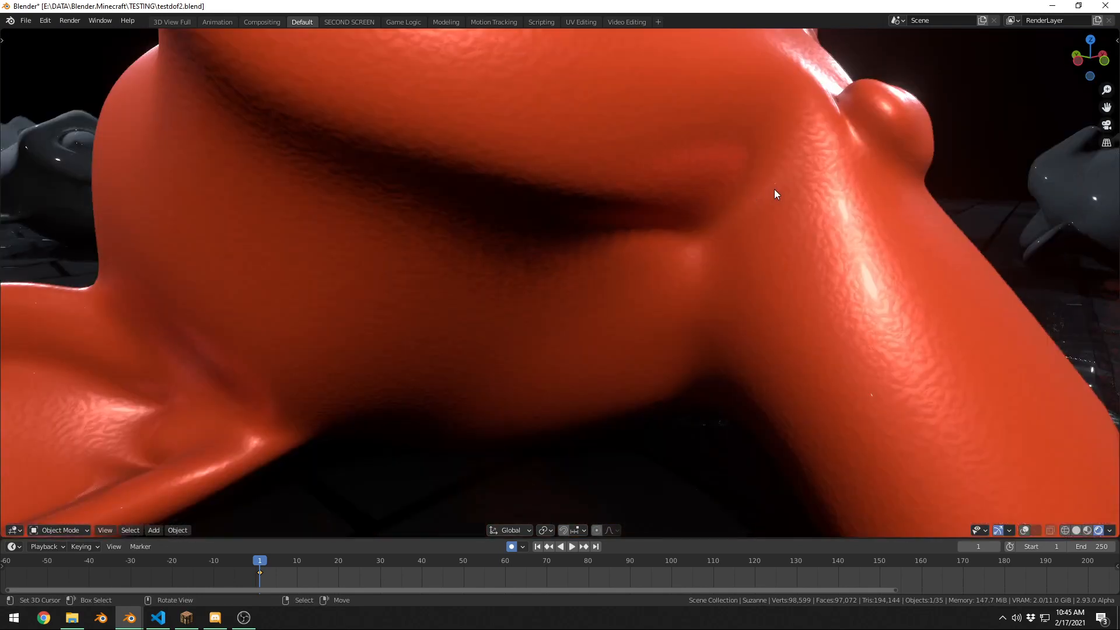
middle_click_drag(775, 192, 850, 317, "shift")
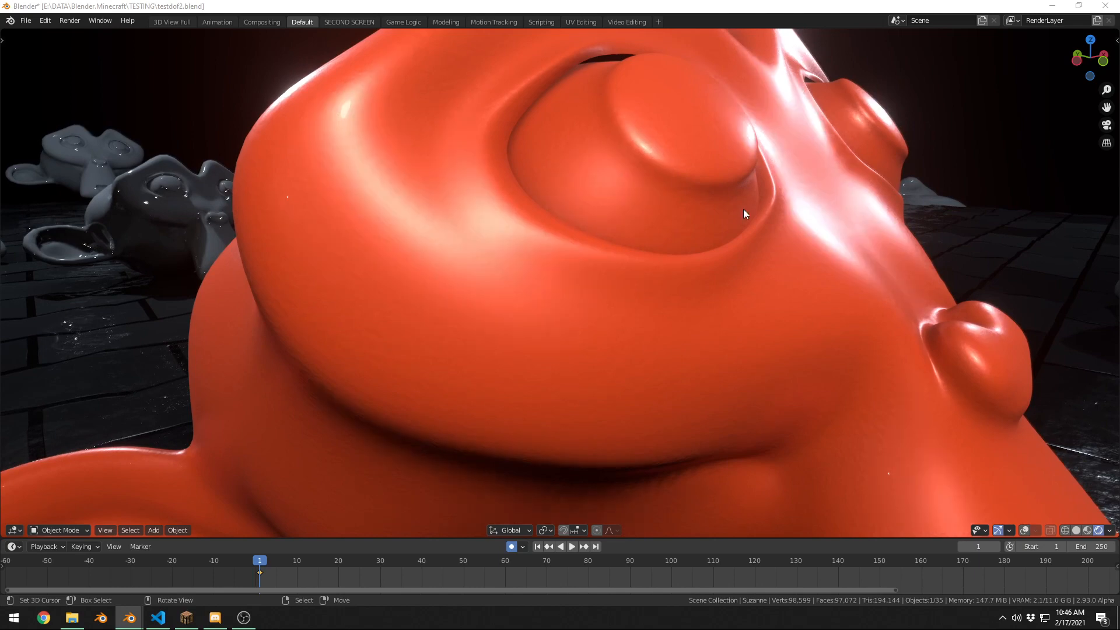
scroll(744, 214, "down", 4)
middle_click_drag(744, 214, 733, 162)
scroll(733, 163, "up", 8)
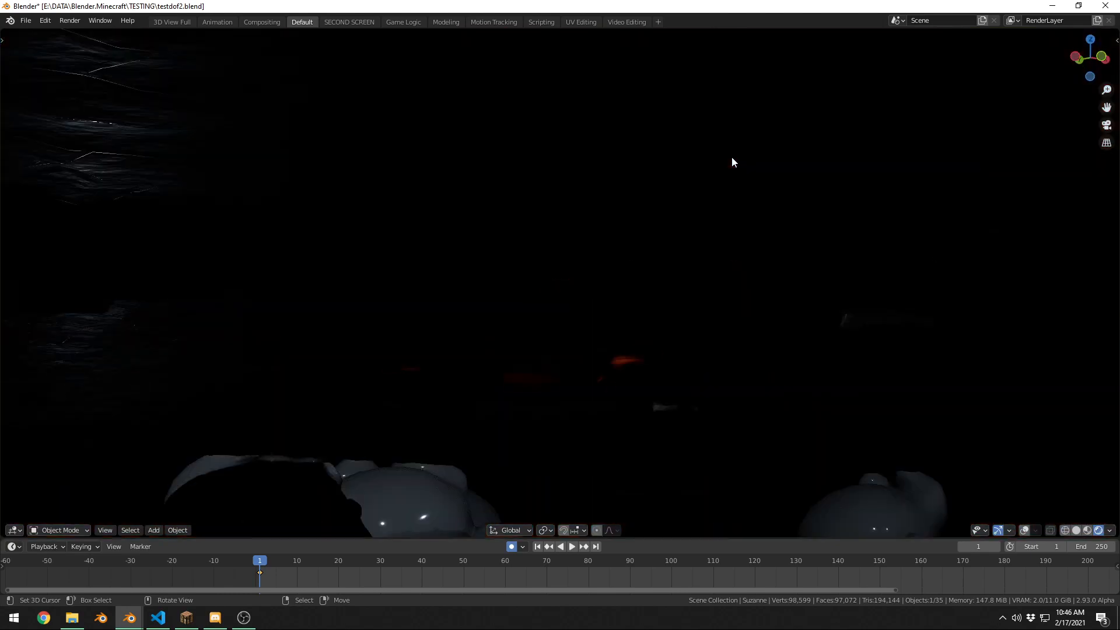
Return to the camera view, deselect everything and save the scene file.
scroll(782, 251, "down", 3)
key("KP_0")
key("alt+a")
scroll(822, 252, "up", 3)
mouse_move(801, 270)
middle_mouse_down("shift")
mouse_move(822, 253)
mouse_move(790, 276)
middle_mouse_up("shift")
key("ctrl+s")
Select the reflective head just behind the red one using material preview and frame it for a close look.
key("z")
left_click(795, 357)
scroll(790, 275, "down", 6)
key("shift+alt+z")
scroll(768, 286, "up", 4)
right_click(619, 270)
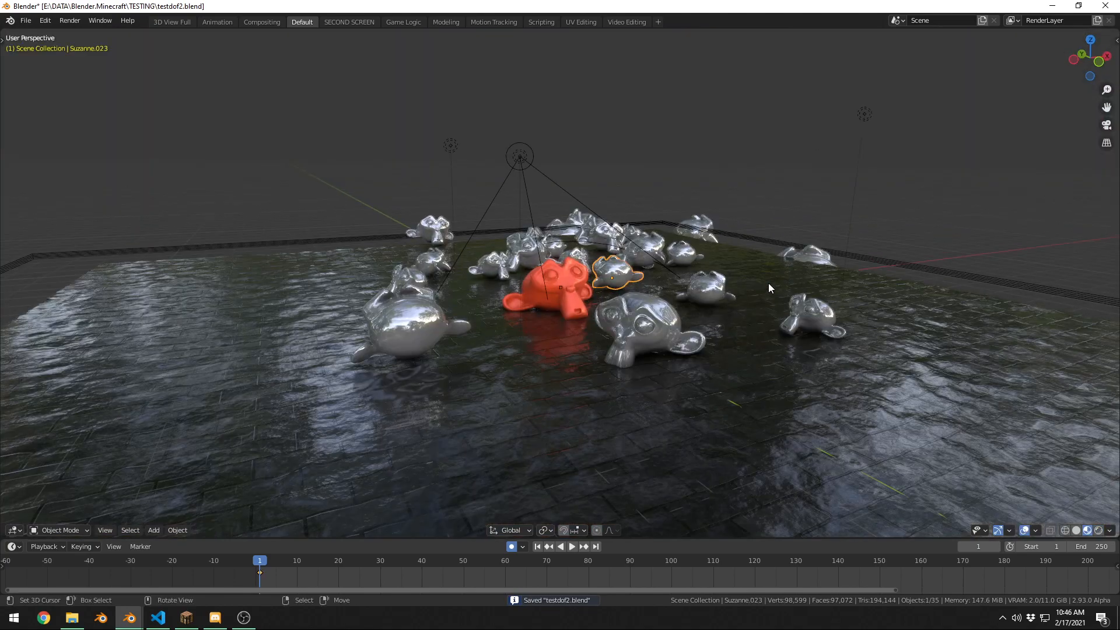
key("KP_Decimal")
mouse_move(657, 310)
middle_mouse_down()
mouse_move(665, 278)
mouse_move(653, 292)
middle_mouse_up()
key("z")
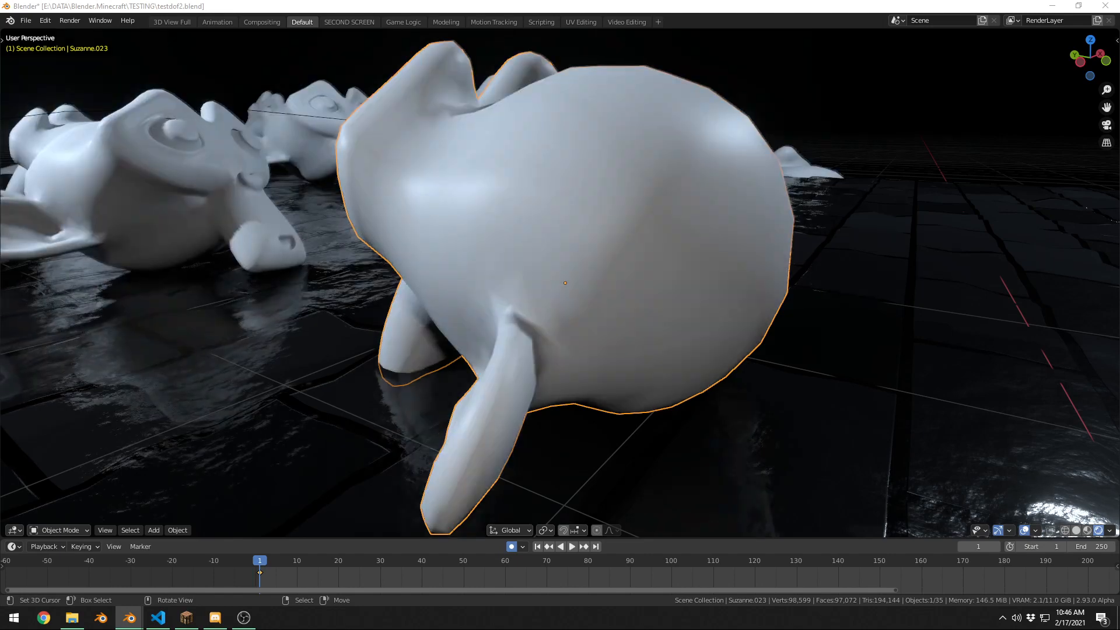
Enable screen space refraction on the reflective heads' material, lower its transmission to about 0.12 and save the file.
scroll(782, 338, "down", 3)
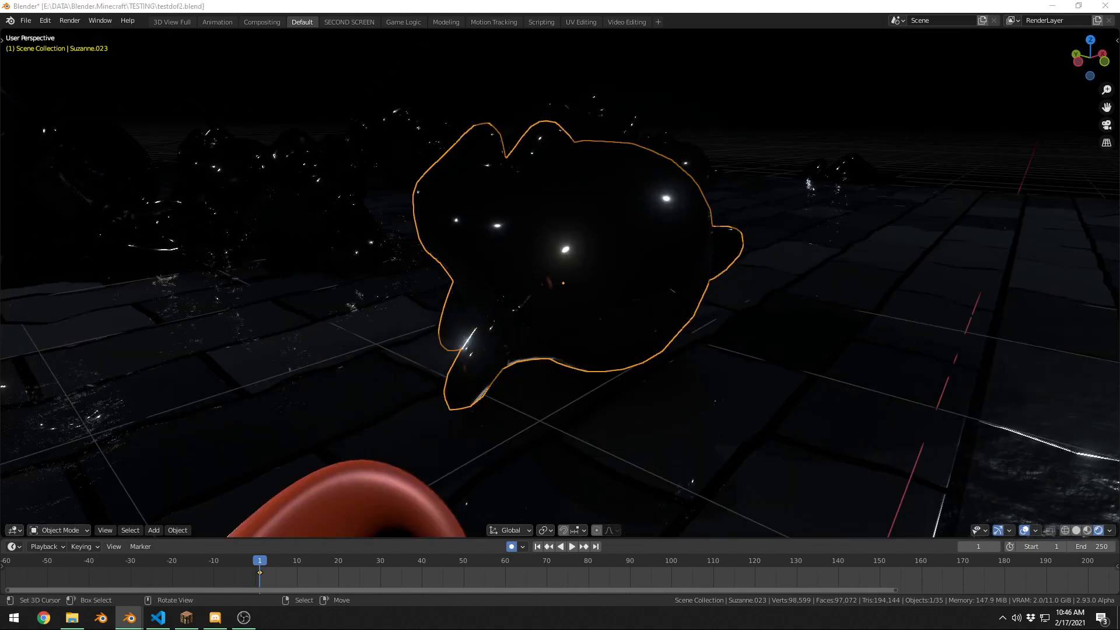
key("ctrl+Page_Down")
scroll(786, 453, "down", 10)
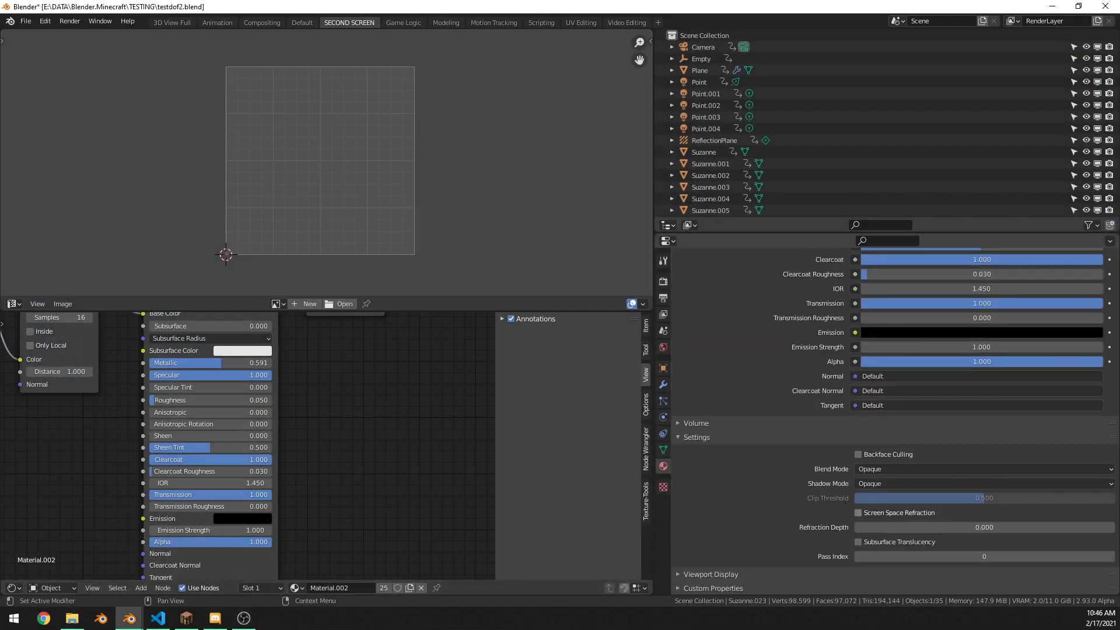
left_click(858, 513)
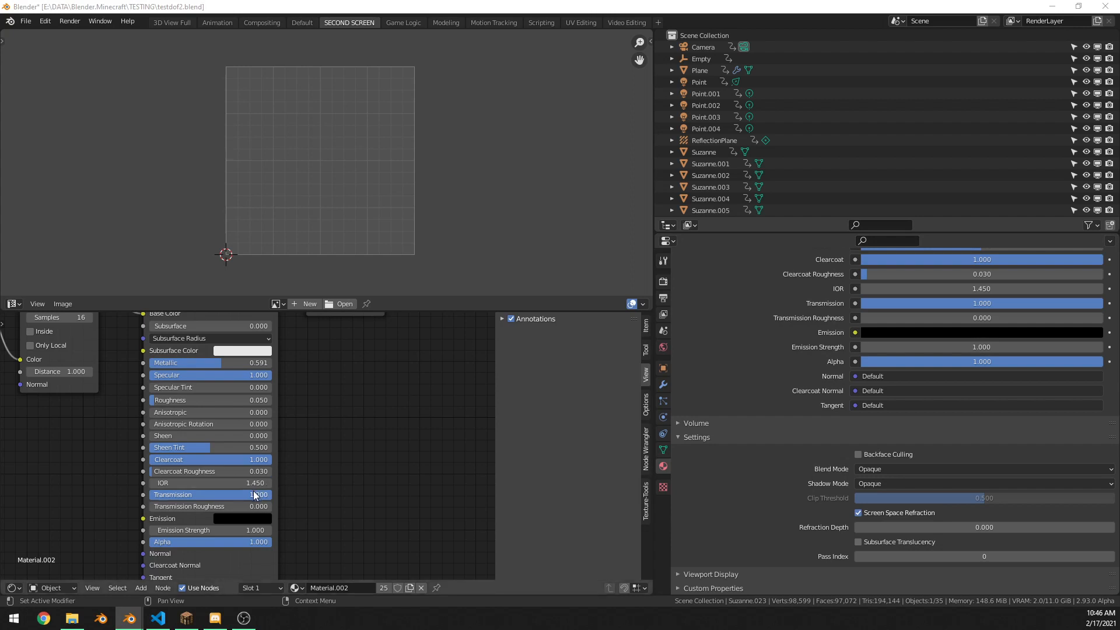
left_click_drag(253, 491, 128, 492)
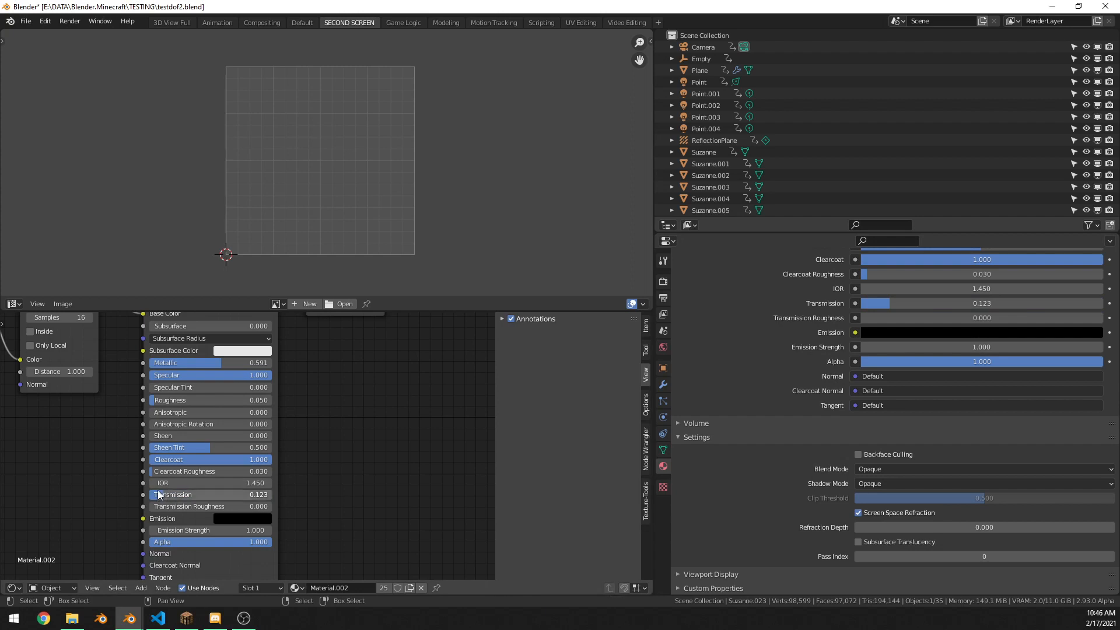
scroll(159, 494, "up", 1)
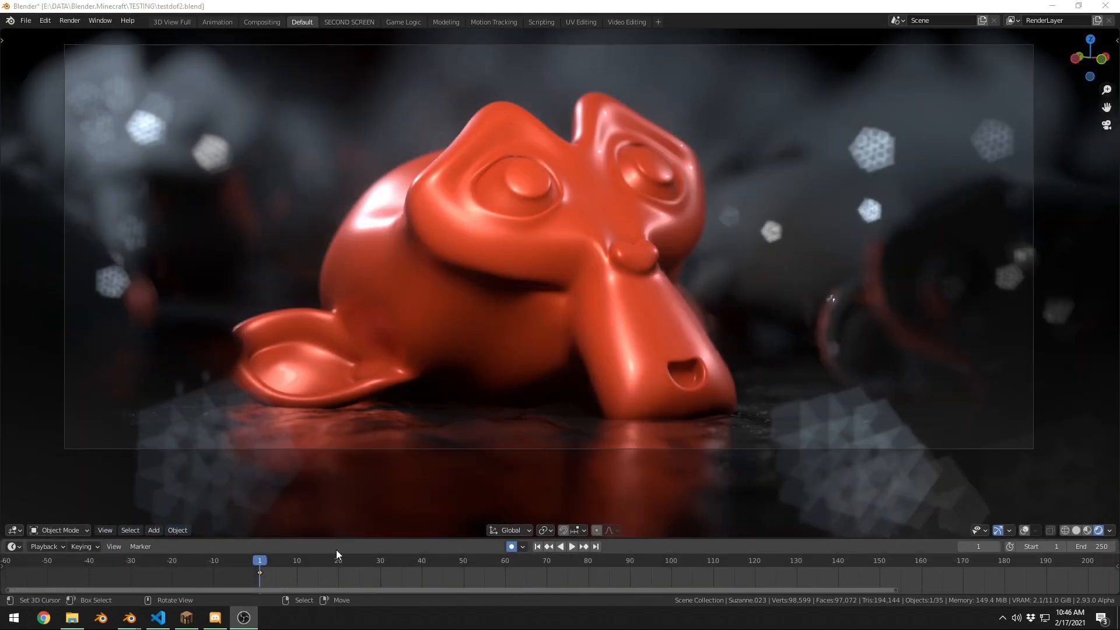
key("ctrl+s")
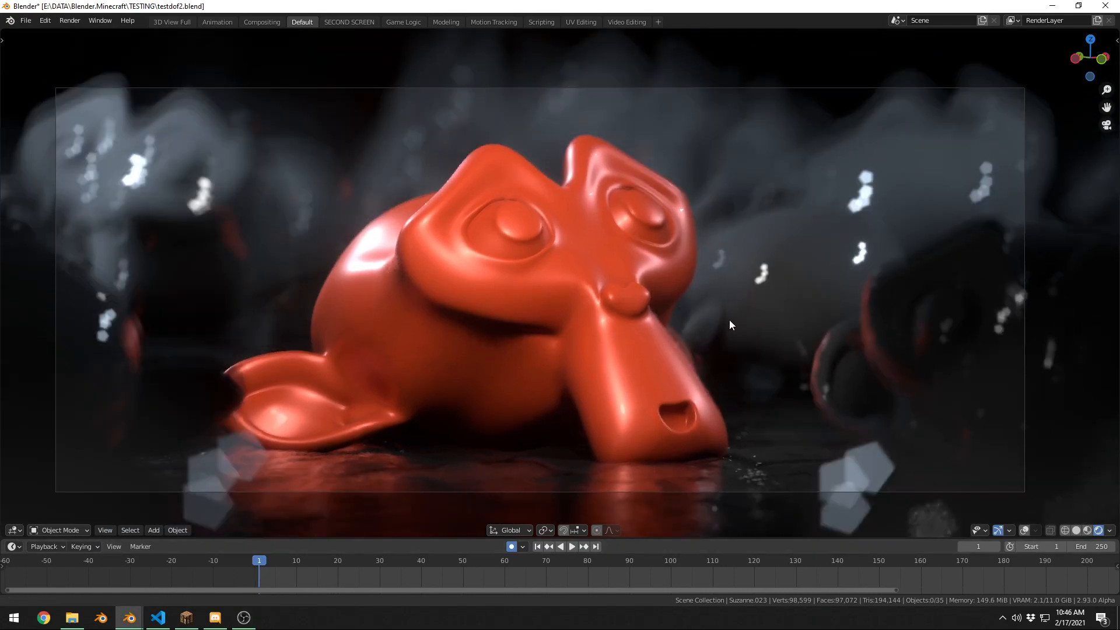
Add a reflection cubemap probe at the red head and scale it about 13.7 times to enclose the whole floor.
key("shift+alt+z")
key("KP_0")
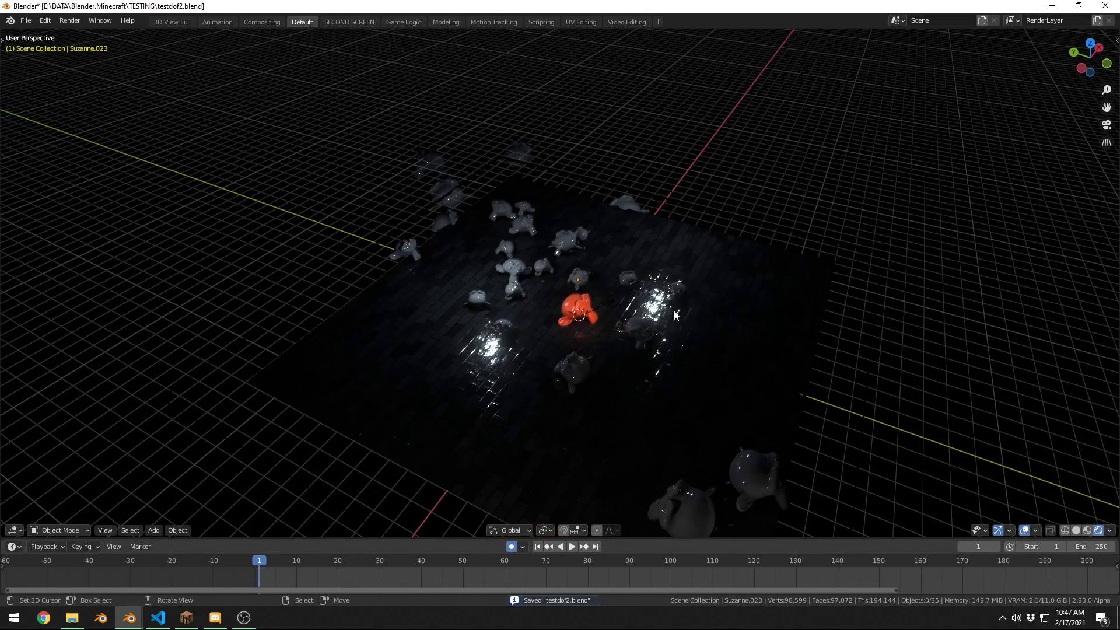
key("shift+a")
mouse_move(630, 420)
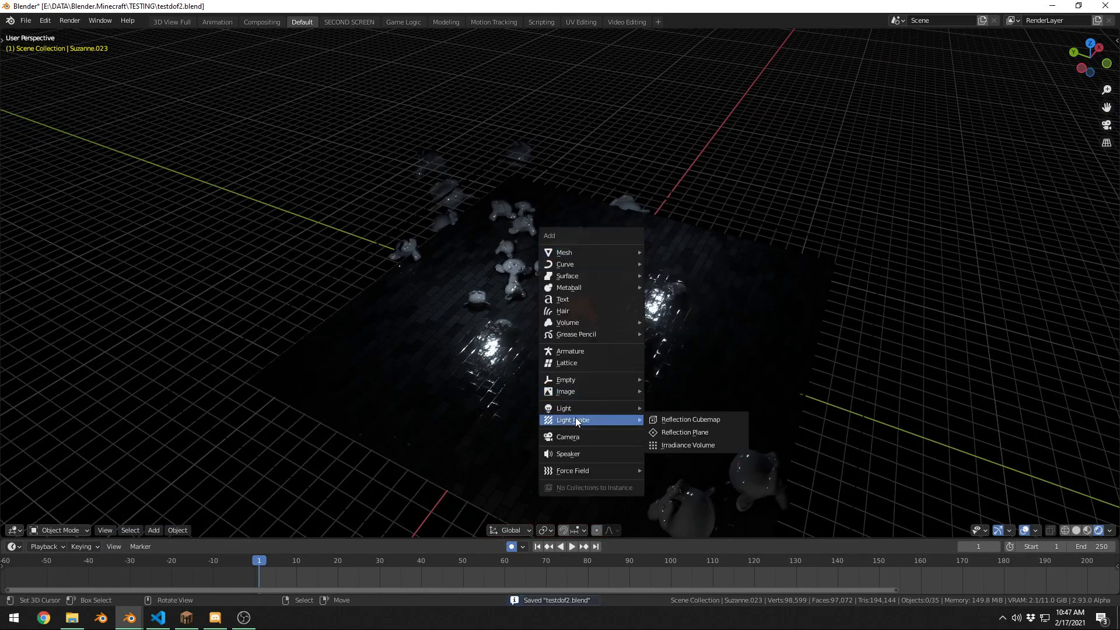
left_click(670, 421)
key("s")
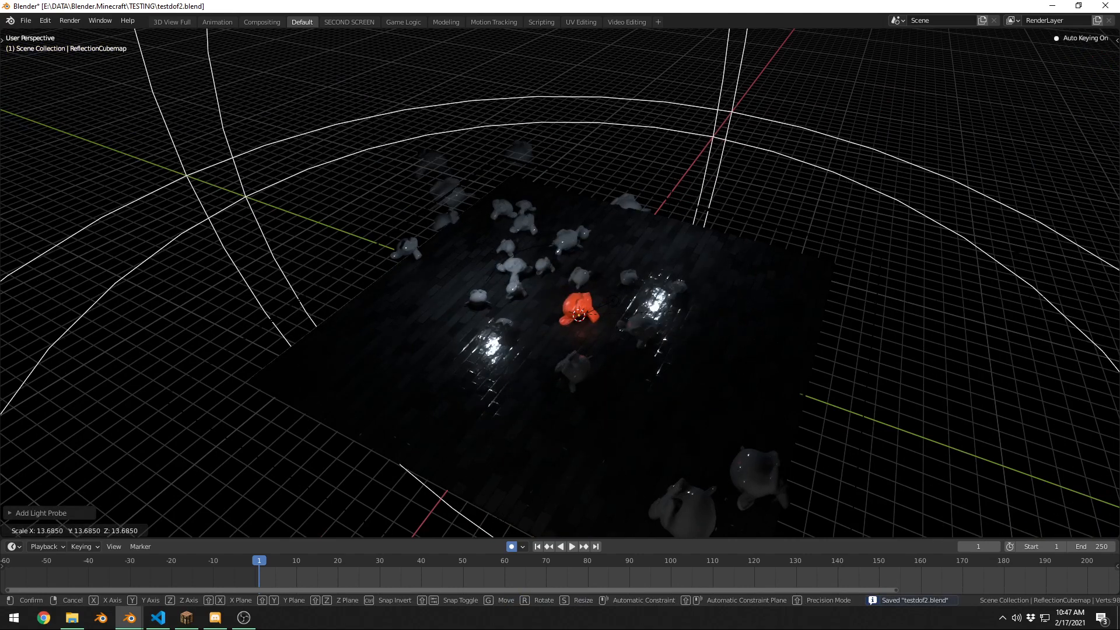
left_click(821, 245)
scroll(701, 242, "down", 3)
Add an irradiance volume, scale it about 15.9 times to surround the scene and save the file.
key("shift+a")
mouse_move(700, 241)
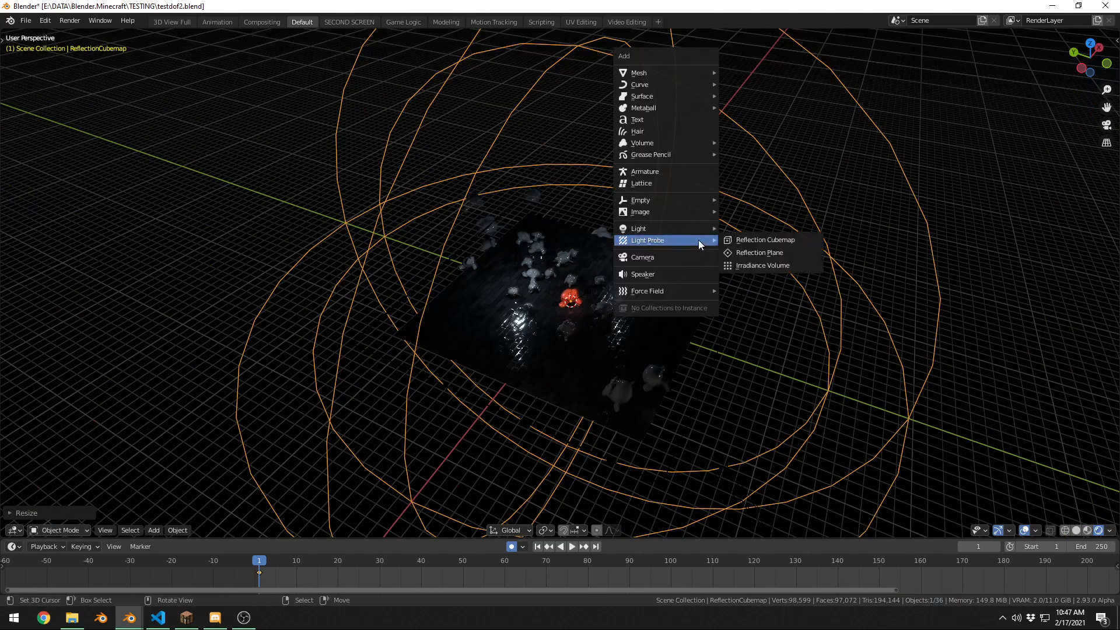
left_click(744, 266)
key("s")
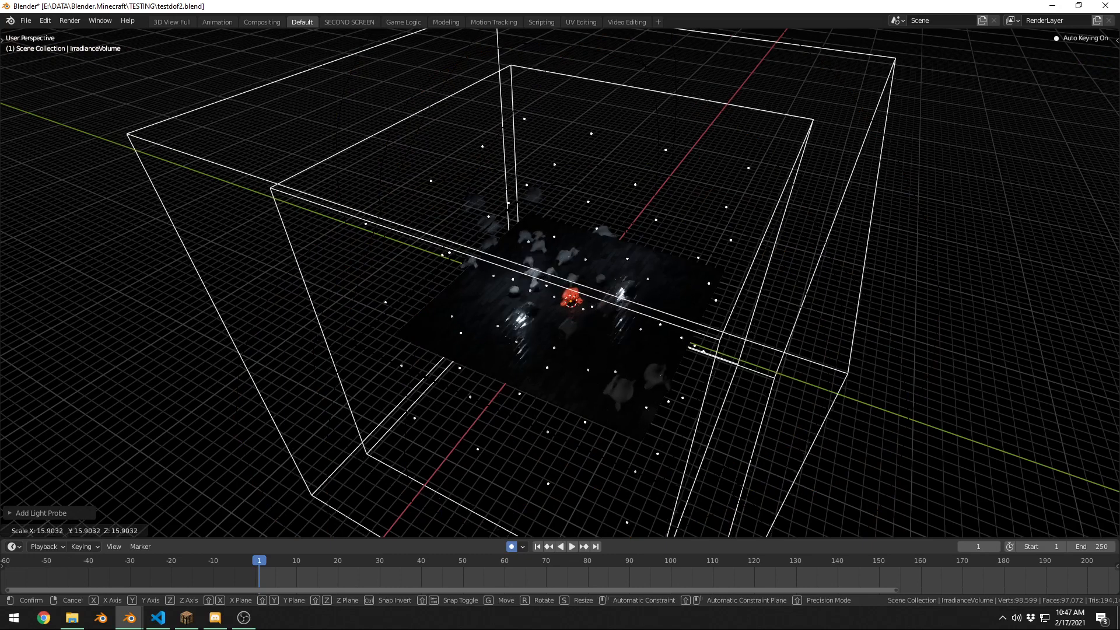
left_click(814, 318)
key("ctrl+s")
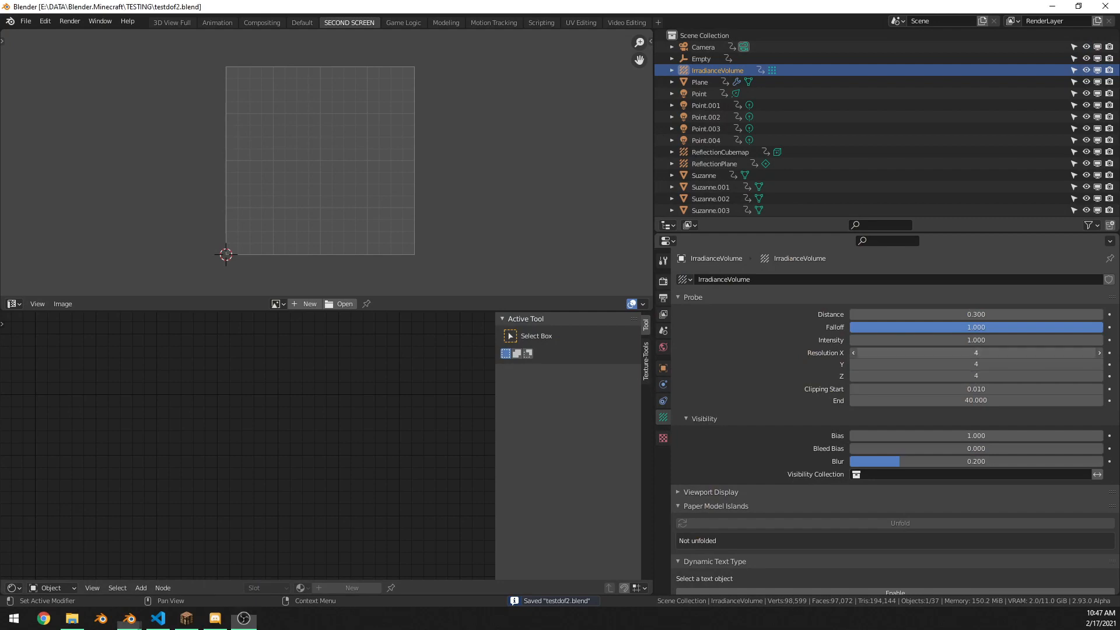
Set the irradiance volume's resolution to 6 in X, Y and Z and save the file.
left_click(999, 354)
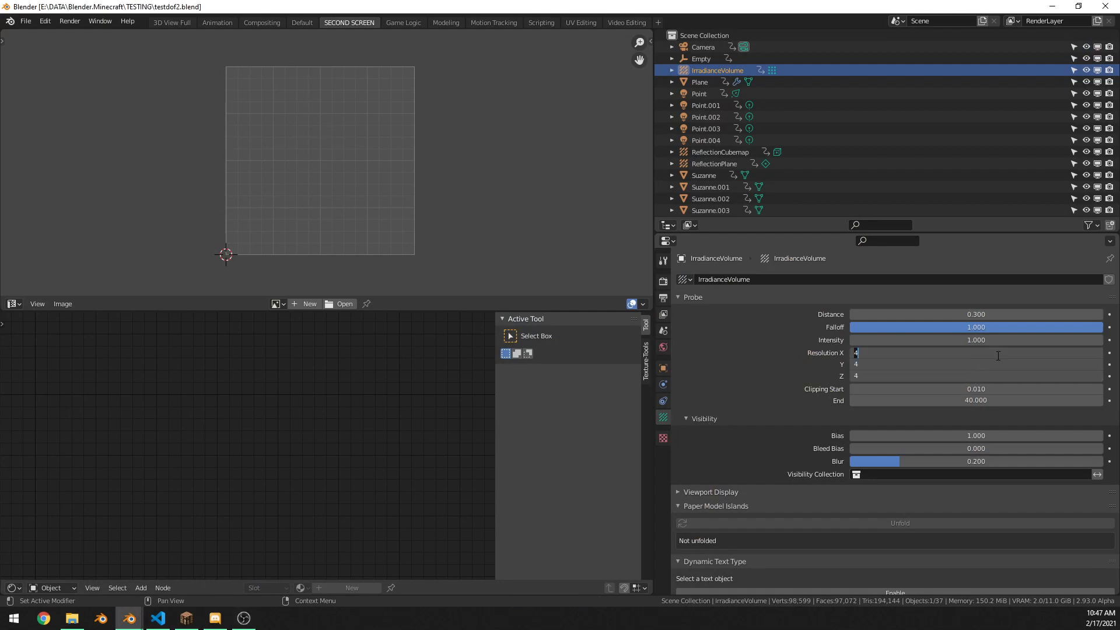
type("6")
key("Return")
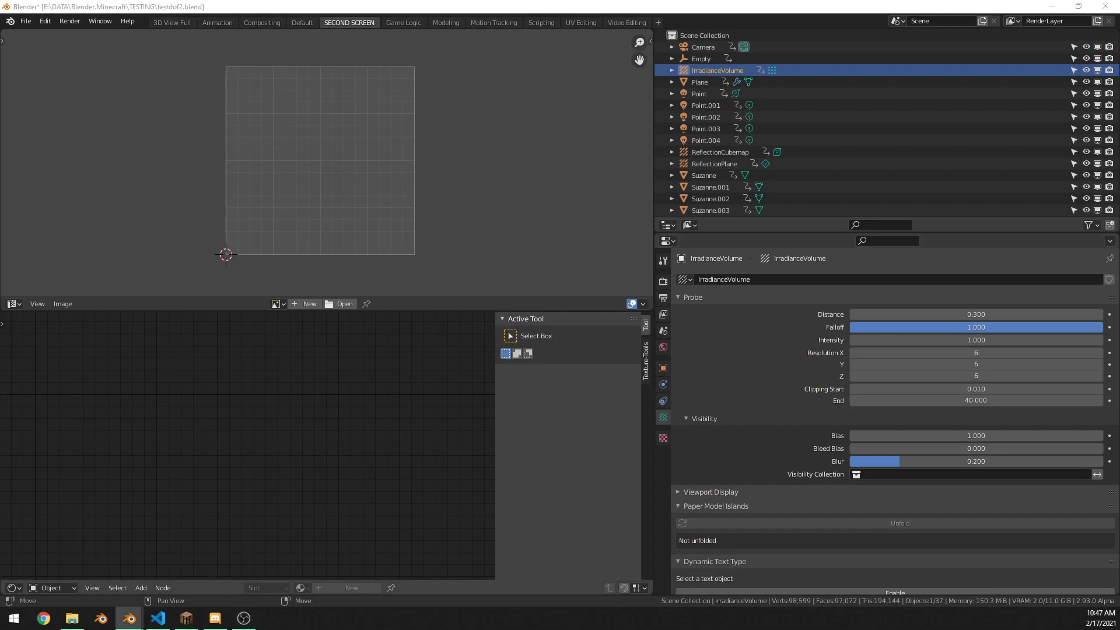
key("alt+a")
key("ctrl+s")
key("ctrl+Page_Up")
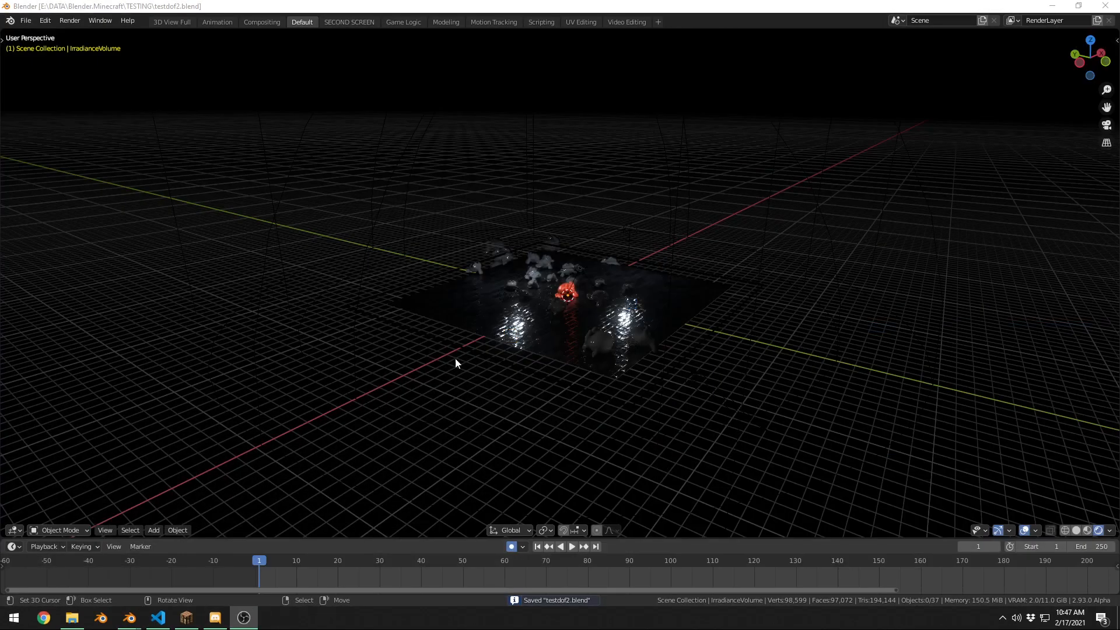
Select the irradiance volume around the scene and try to bake the indirect lighting.
right_click(741, 155)
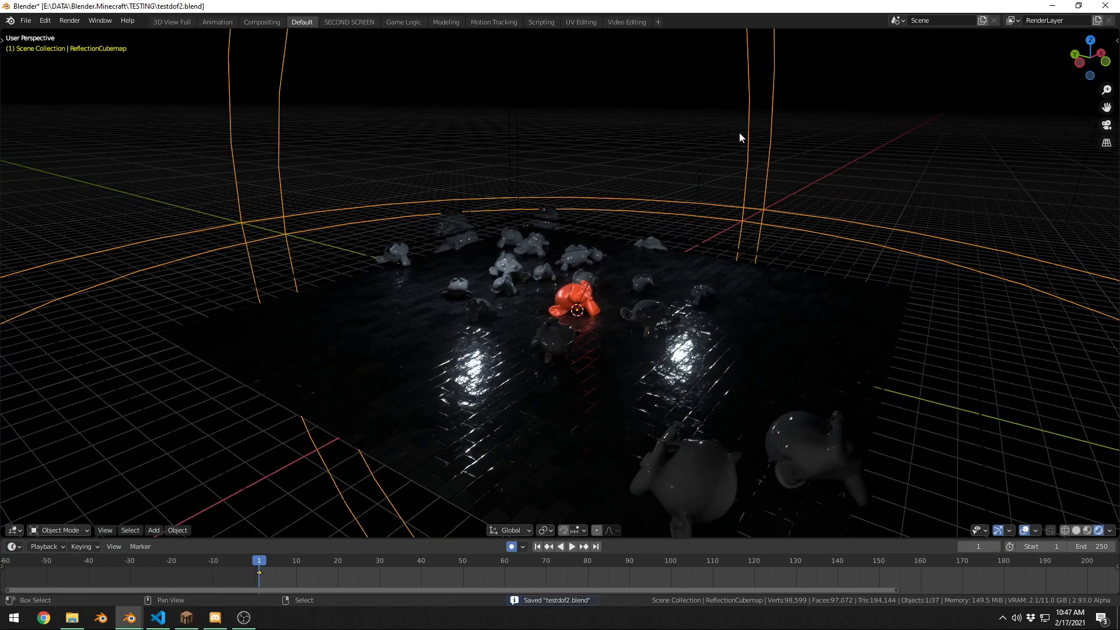
key("alt+a")
right_click(510, 140)
middle_click_drag(683, 181, 540, 157, "shift")
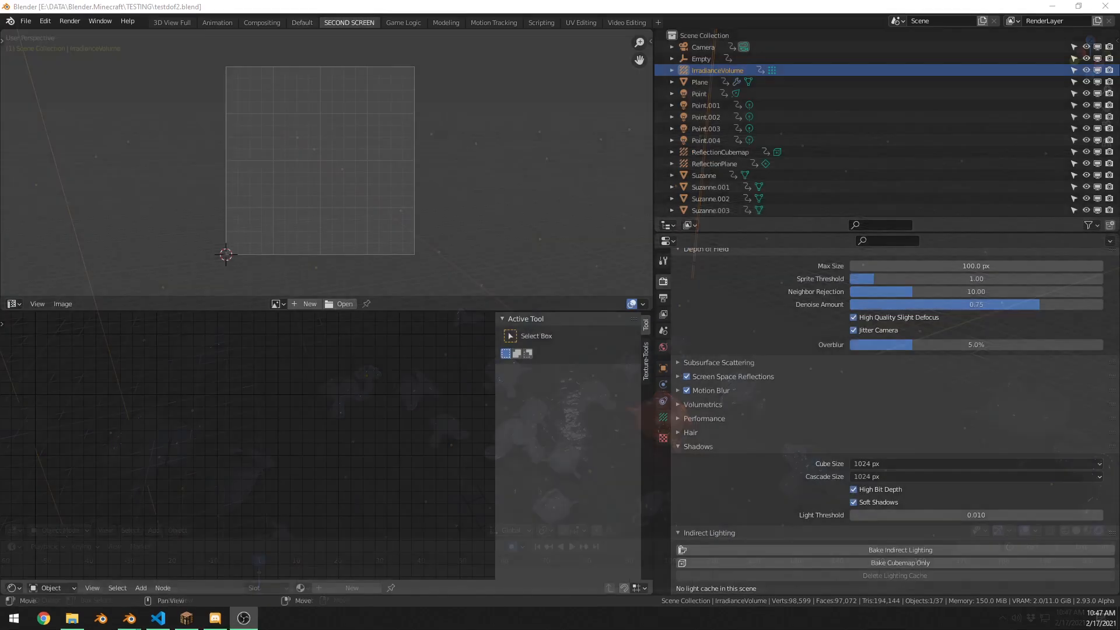
scroll(814, 444, "down", 3)
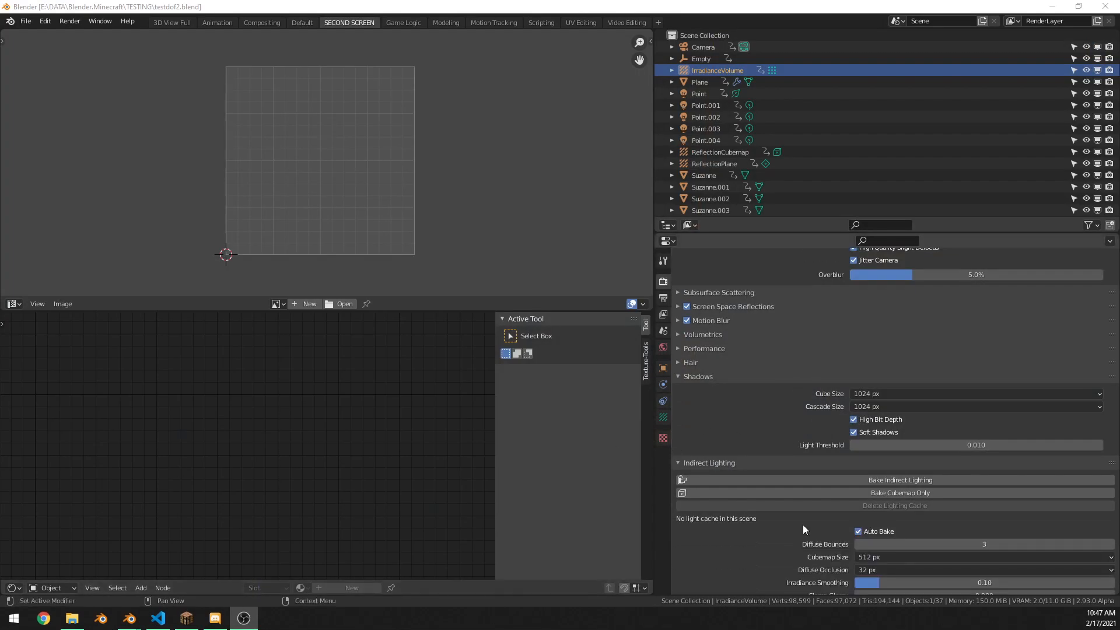
left_click(816, 481)
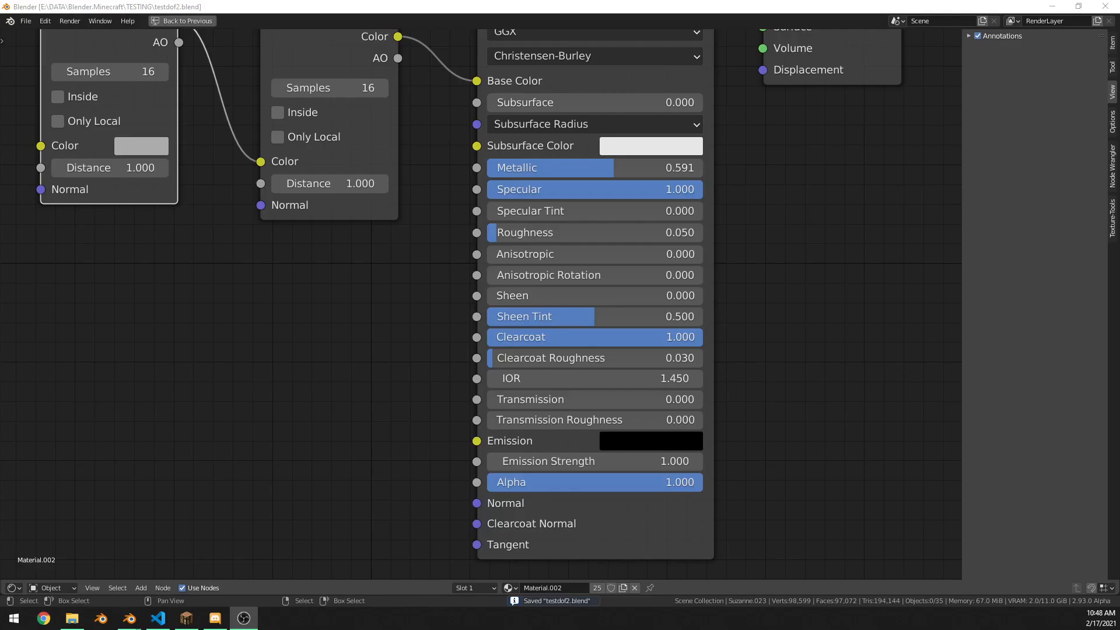
Return the maximized node editor to the split layout and save the file with the irradiance volume.
left_click(411, 435)
key("ctrl+space")
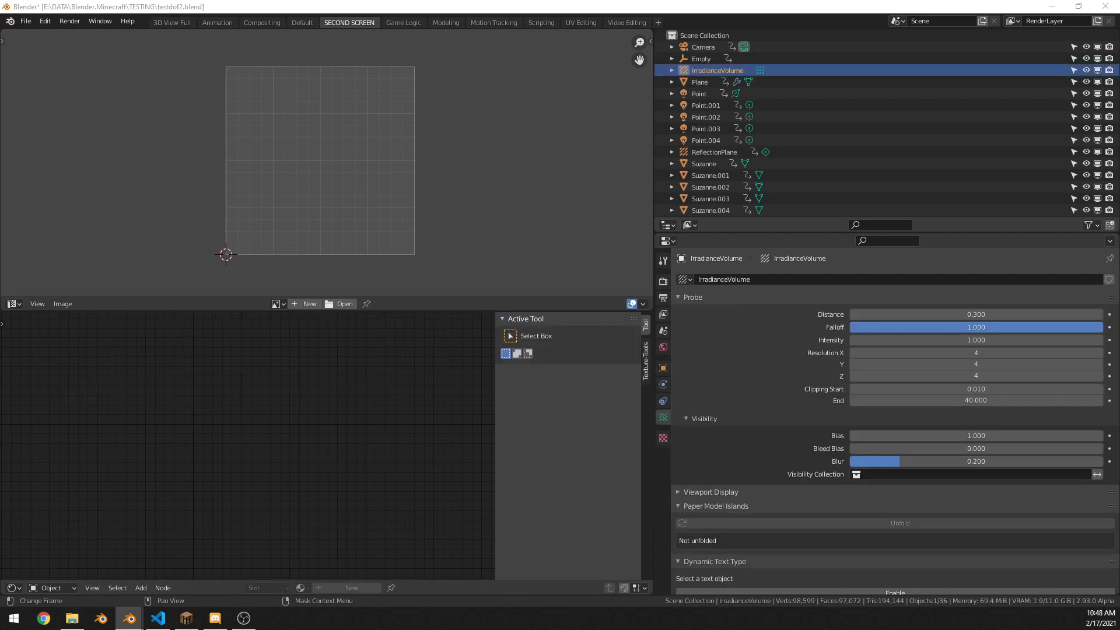
key("ctrl+s")
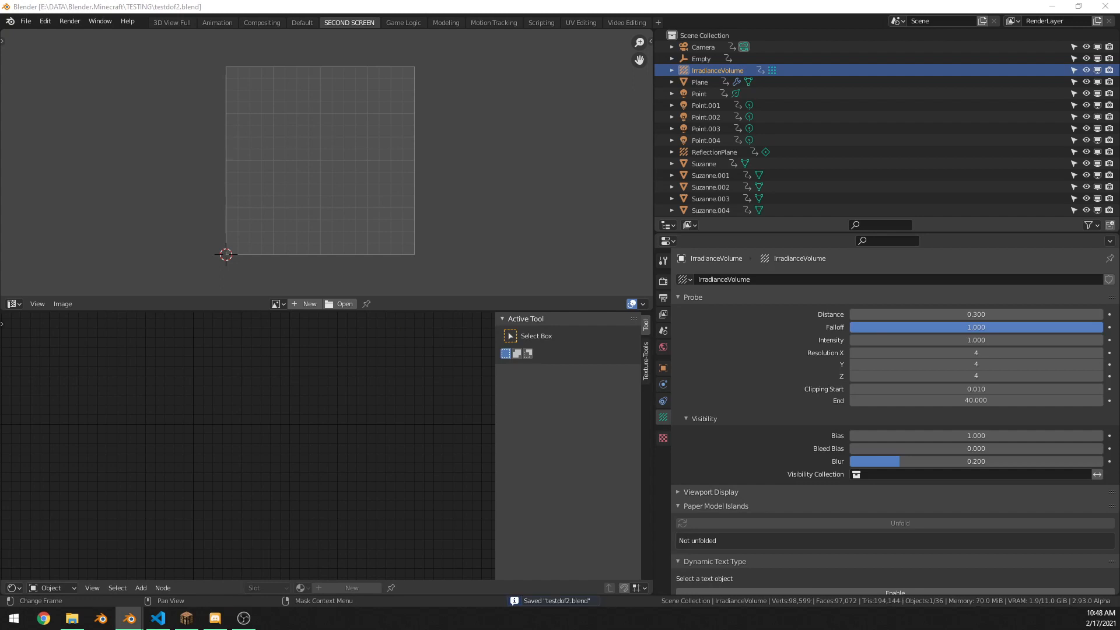
key("alt+Tab")
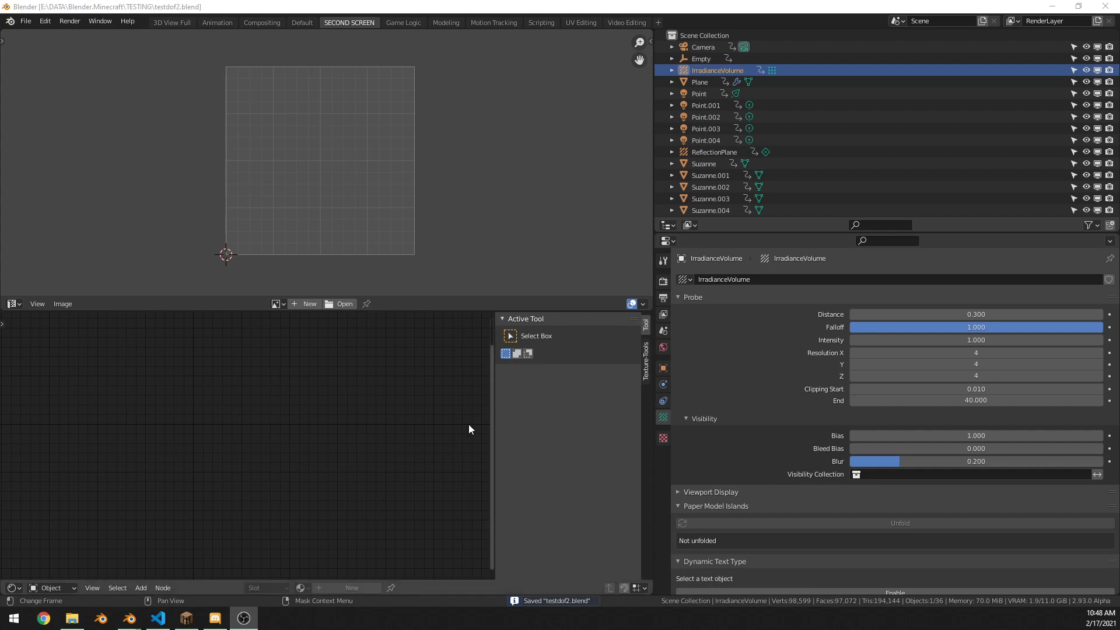
key("alt+Tab")
Open the Eevee indirect lighting settings and try baking the indirect lighting again.
left_click(664, 281)
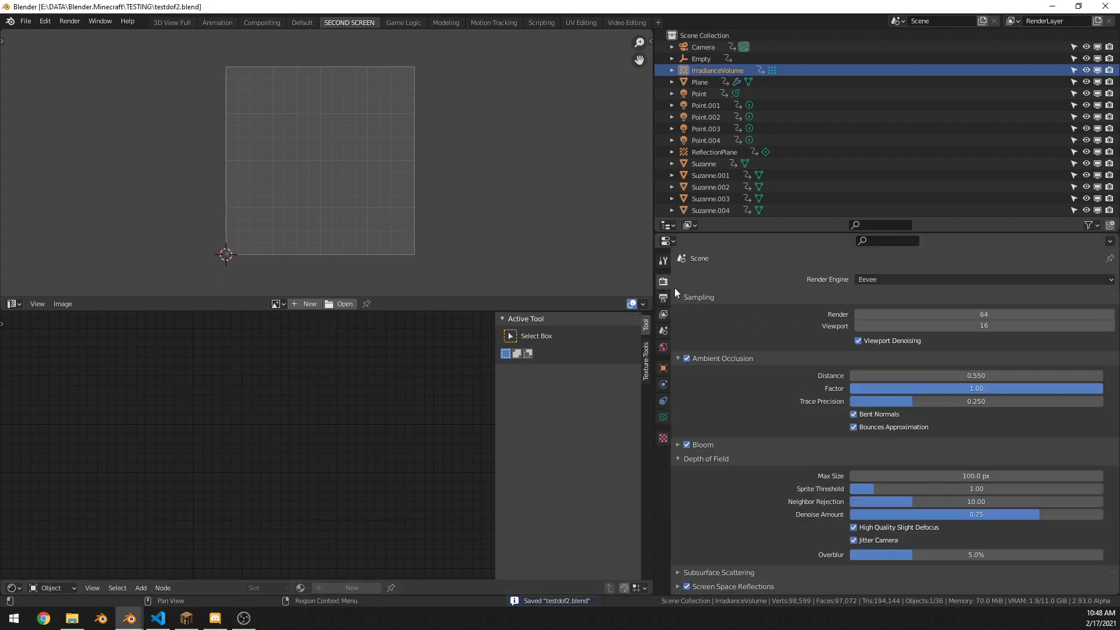
scroll(885, 502, "down", 5)
scroll(719, 513, "down", 5)
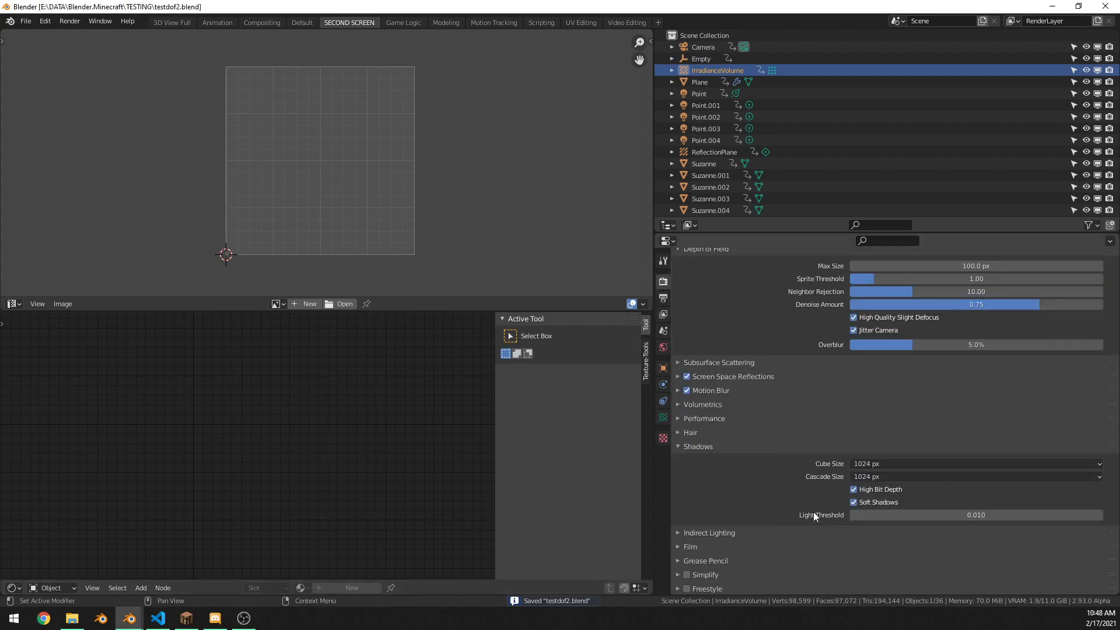
left_click(829, 518)
left_click(854, 531)
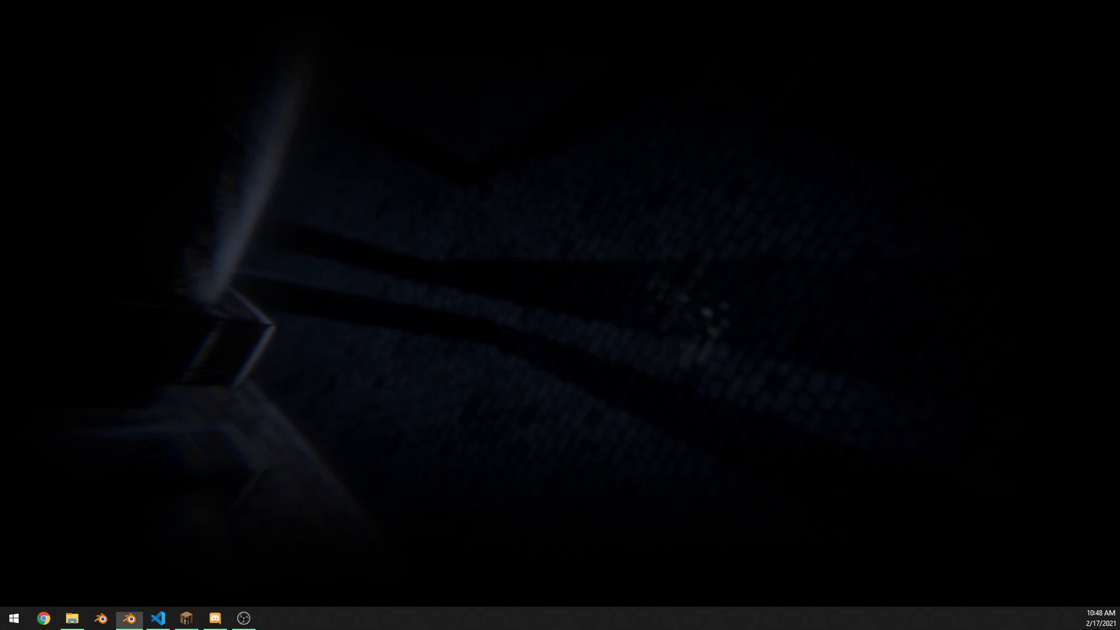
Bring Blender back on screen, delete the irradiance volume and save the file.
left_click(129, 618)
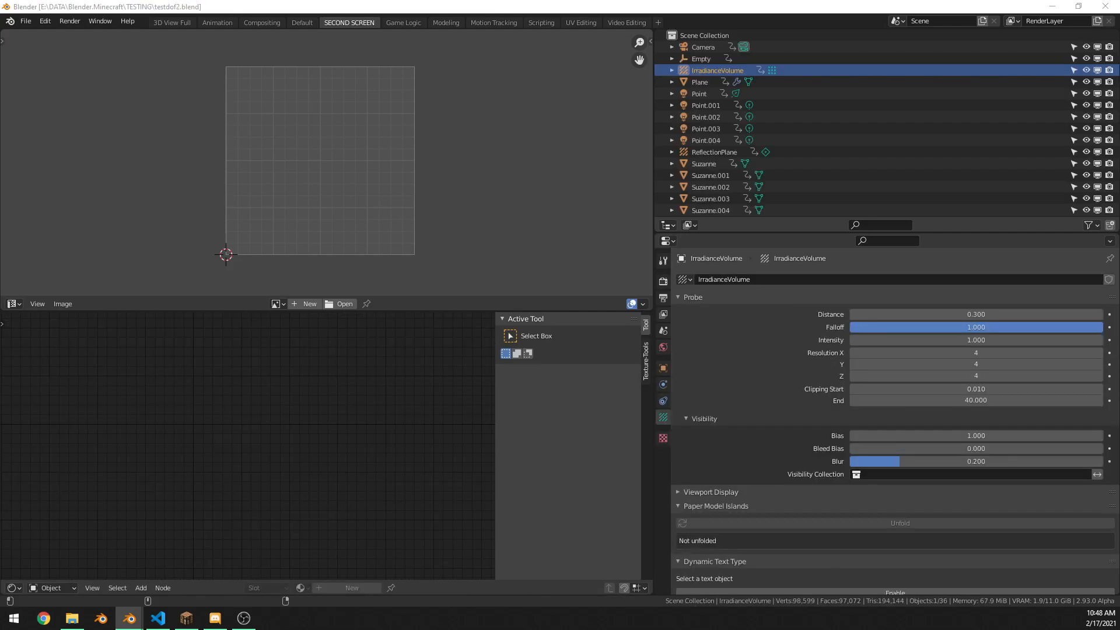
key("Delete")
key("ctrl+s")
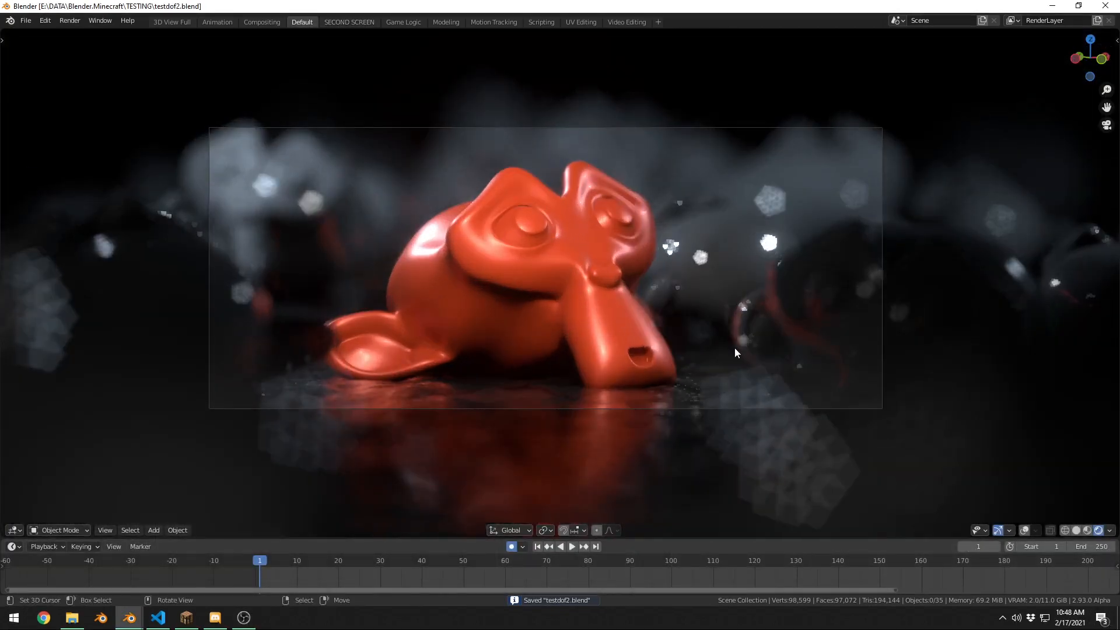
Frame the camera view closer on the red head, render the current frame and save the file.
scroll(761, 352, "up", 3)
middle_click_drag(768, 351, 762, 366, "shift")
scroll(772, 364, "down", 1)
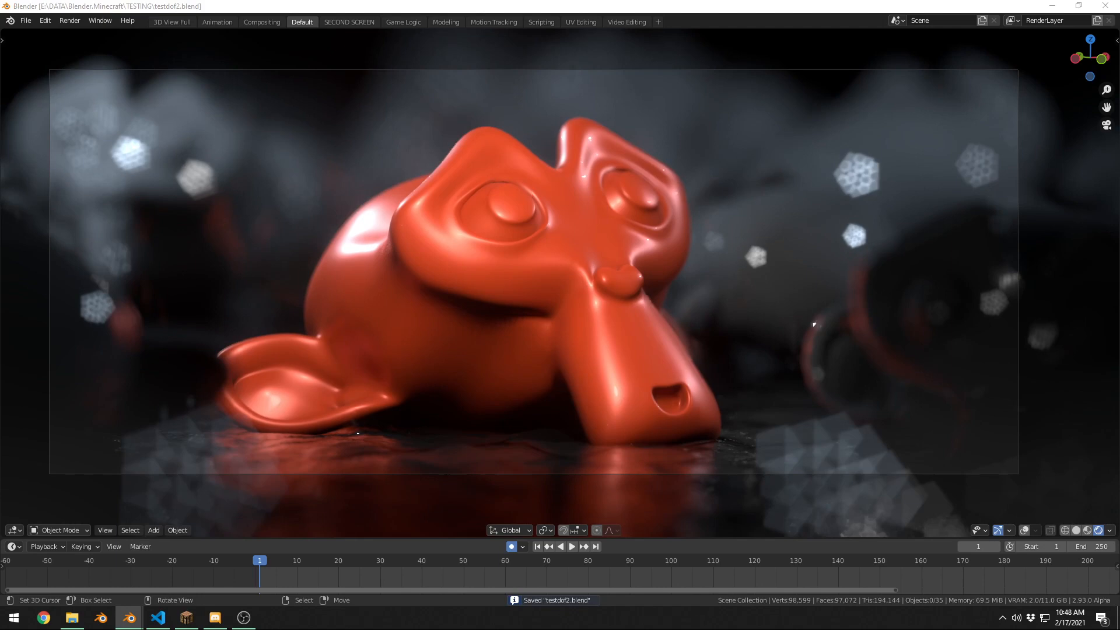
left_click(873, 549)
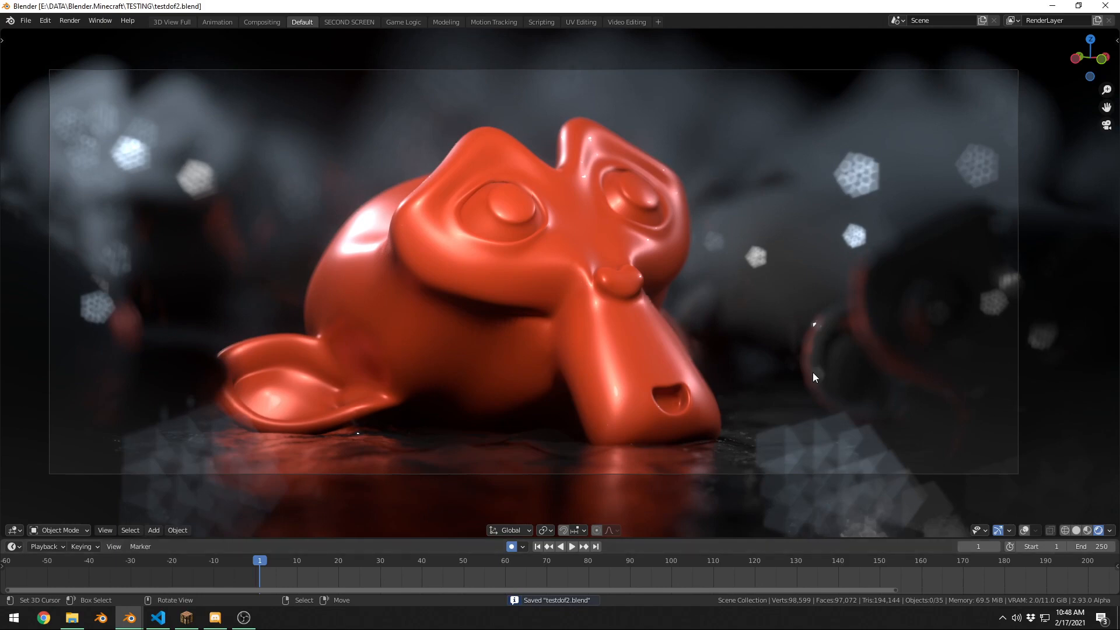
left_click(662, 349)
key("F12")
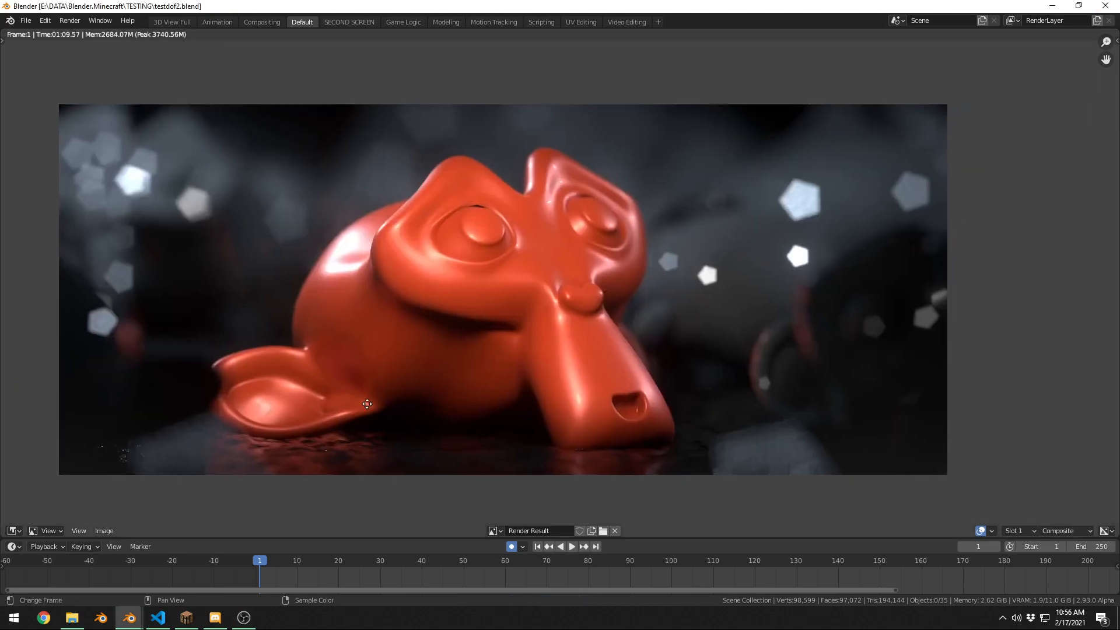
key("ctrl+s")
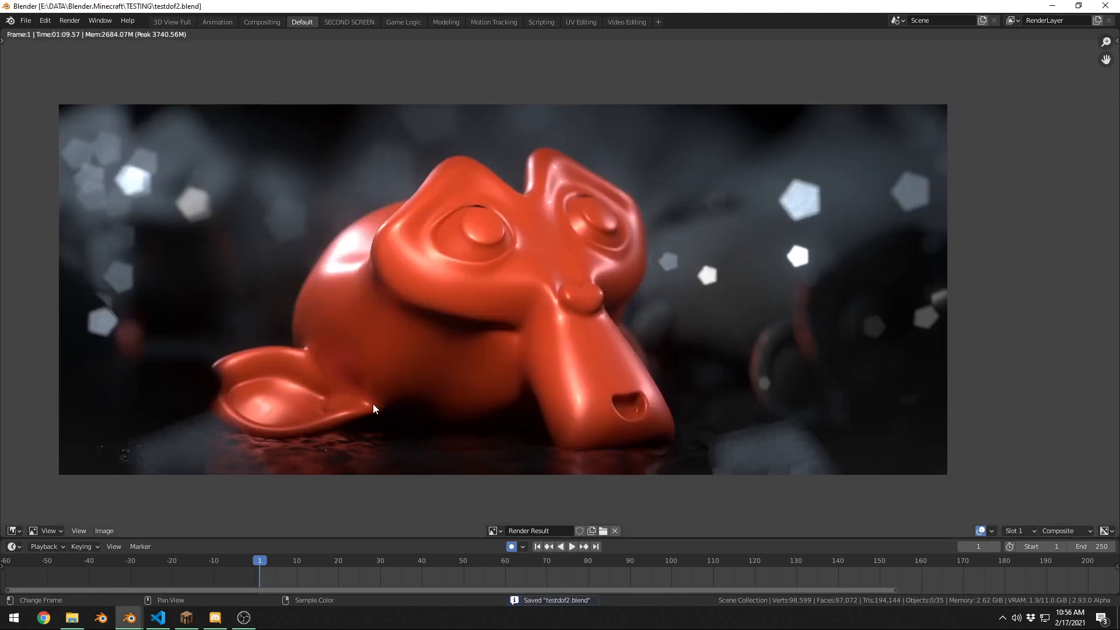
Examine the rendered image up close, including the red head, the background bokeh and the floor reflections.
middle_click_drag(532, 416, 549, 404)
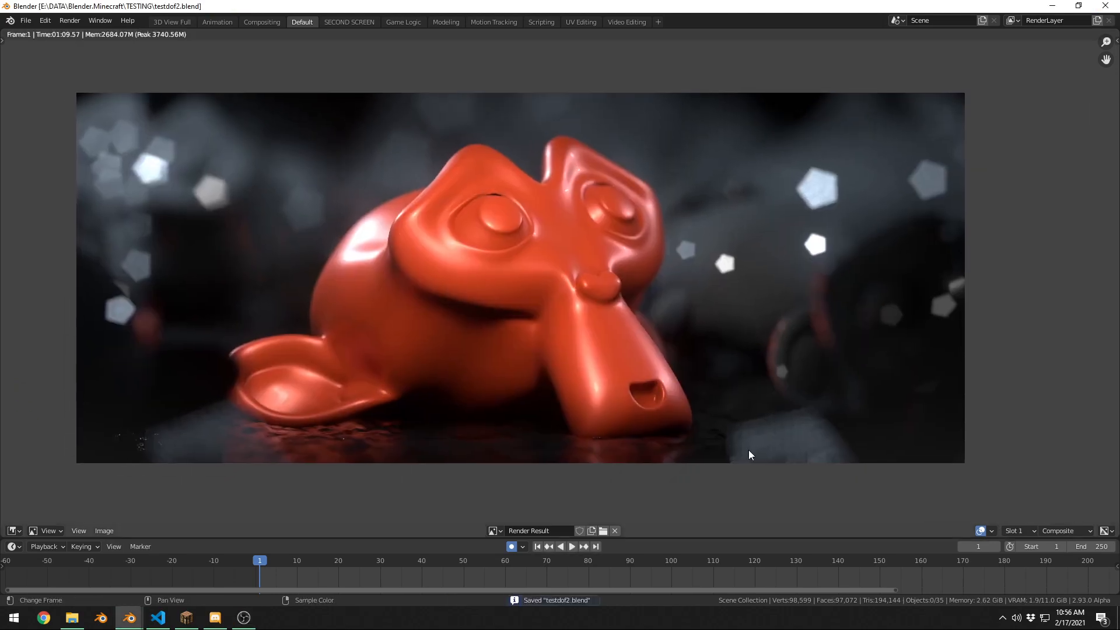
scroll(570, 354, "up", 1)
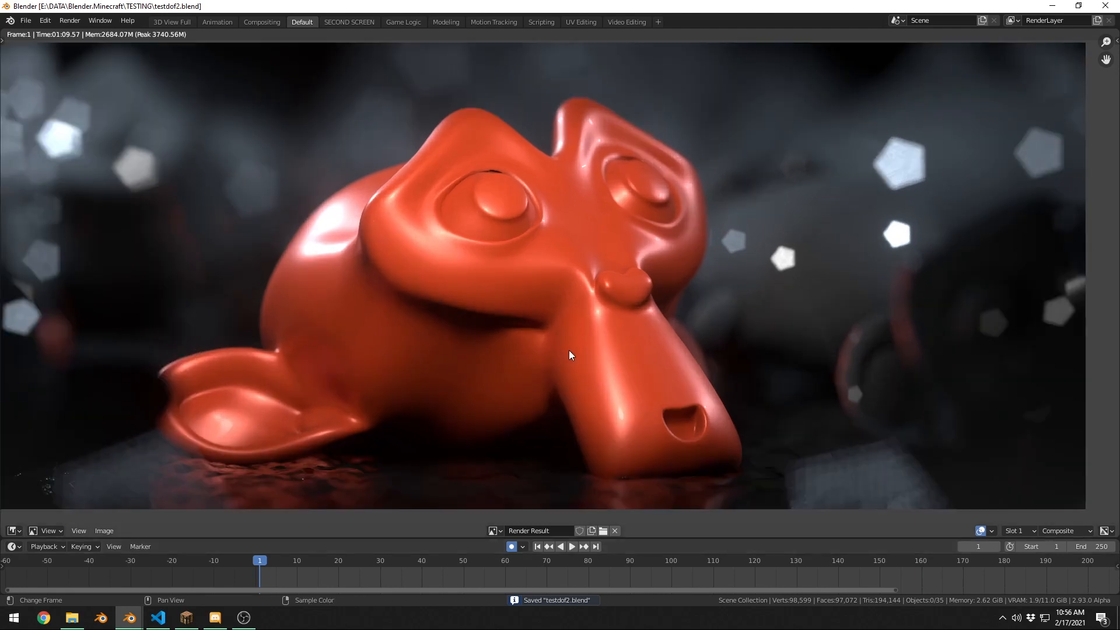
scroll(570, 354, "down", 1)
middle_click_drag(339, 233, 322, 256)
scroll(762, 269, "up", 1)
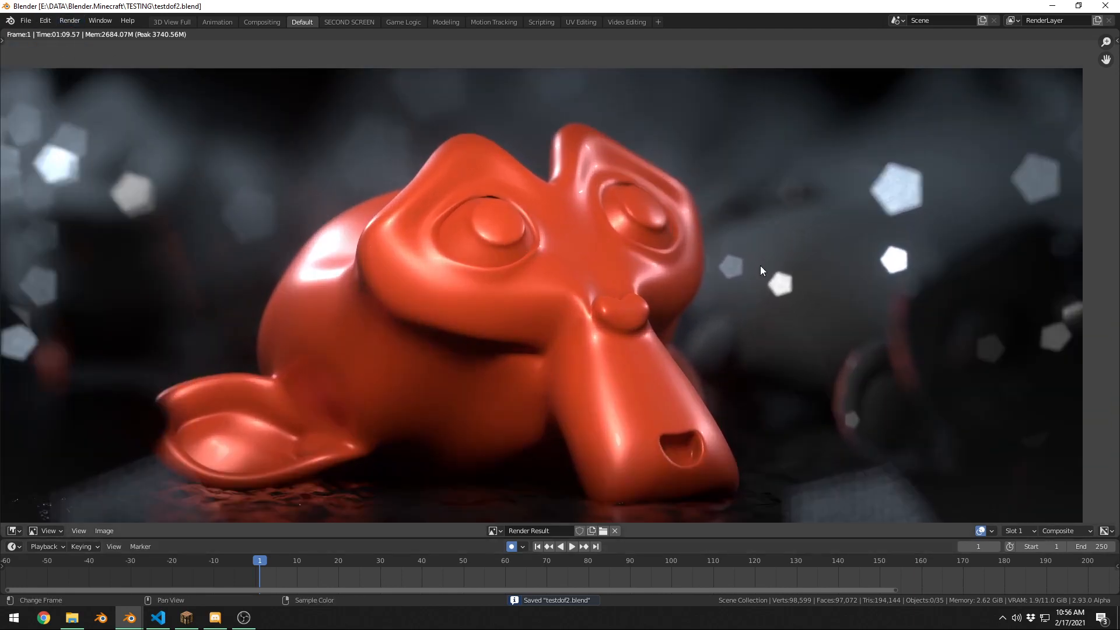
middle_click_drag(918, 261, 706, 236)
scroll(674, 286, "up", 1)
middle_click_drag(675, 286, 677, 52)
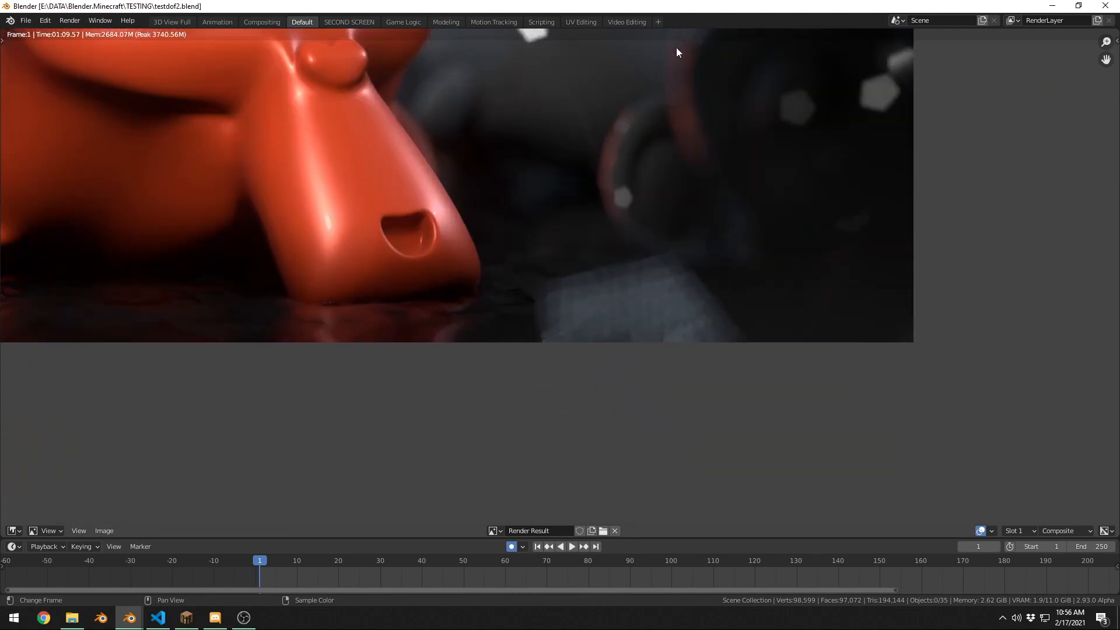
scroll(566, 277, "up", 6)
middle_click_drag(706, 374, 707, 292)
scroll(518, 280, "down", 6)
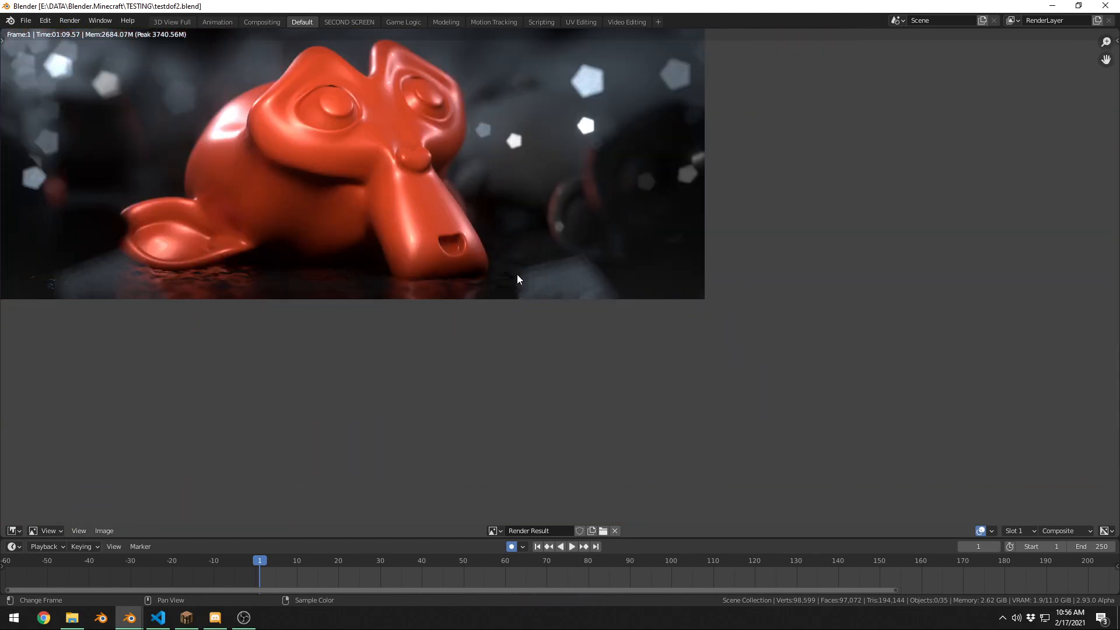
middle_click_drag(518, 281, 597, 349)
scroll(597, 349, "up", 2)
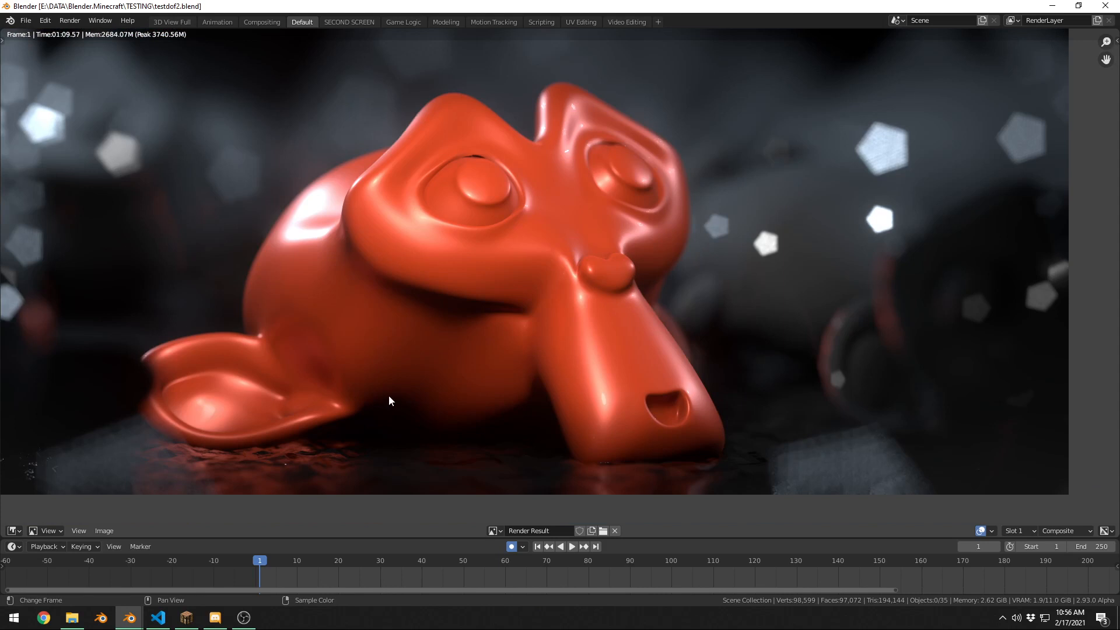
scroll(695, 470, "down", 2)
middle_click_drag(666, 413, 678, 416)
scroll(690, 425, "up", 1)
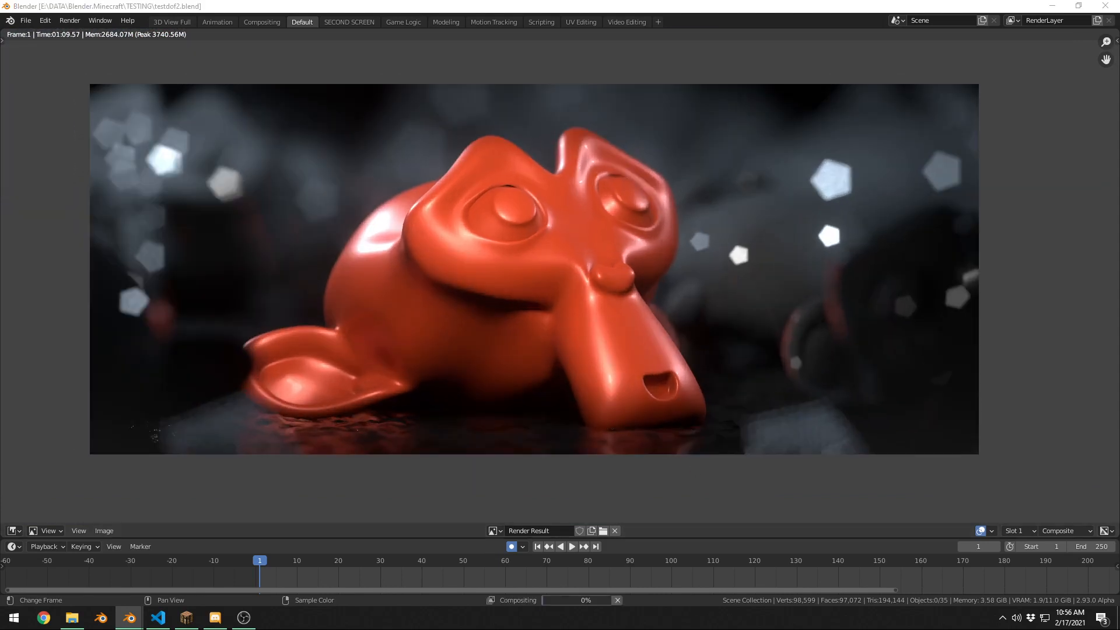
Save the file and move the VIGNETTE_NEW node beneath the Denoise node in the compositor.
key("ctrl+s")
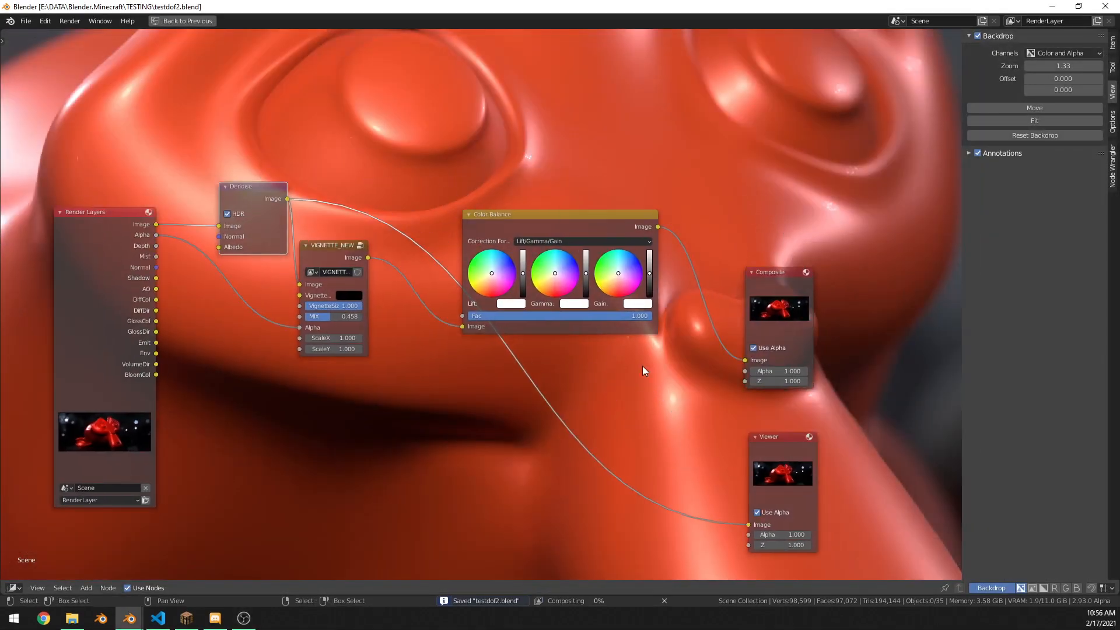
scroll(483, 305, "up", 7)
middle_click_drag(246, 282, 370, 309)
left_click_drag(368, 308, 305, 379)
middle_click_drag(346, 383, 348, 321)
scroll(348, 320, "up", 3)
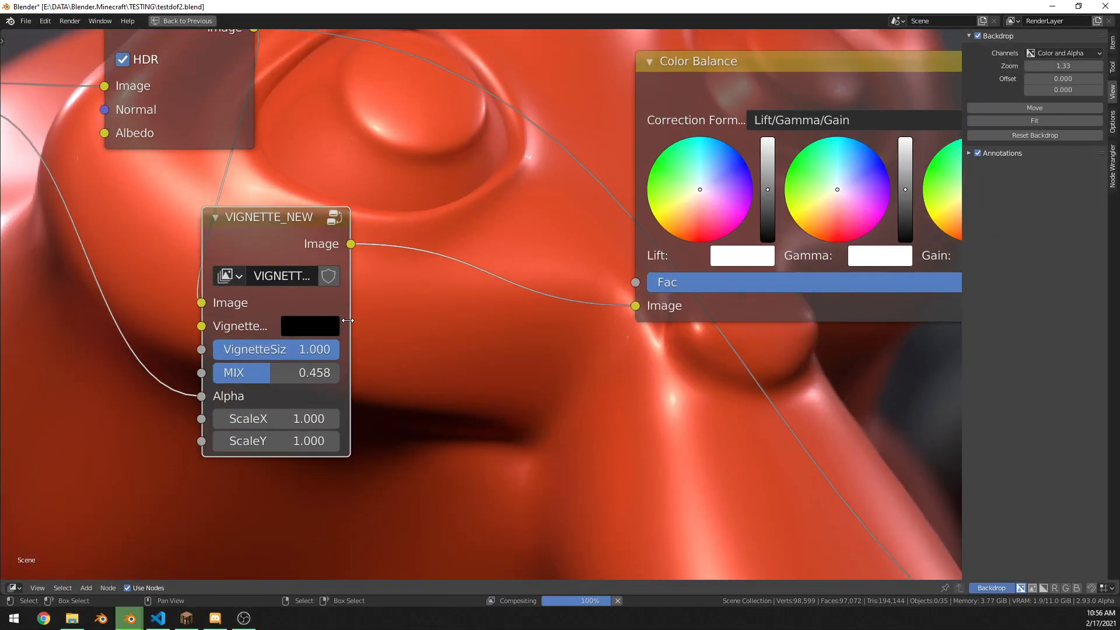
Fit the compositor backdrop to the view and set the vignette node's MIX to 1.000.
scroll(349, 320, "up", 3)
left_click_drag(261, 356, 349, 391)
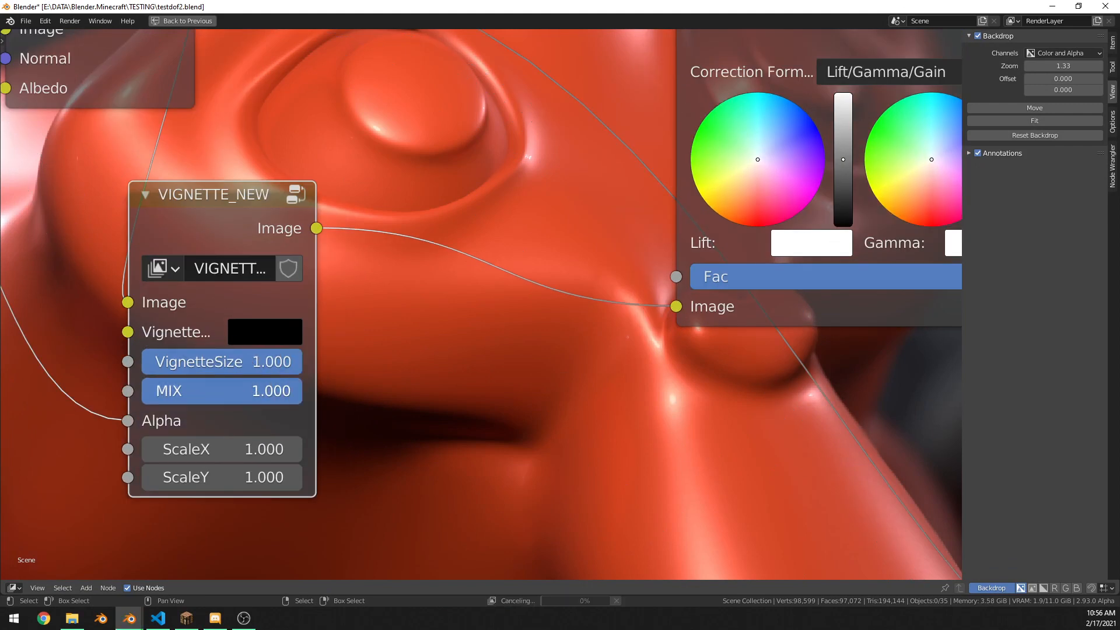
key("Escape")
left_click(1035, 121)
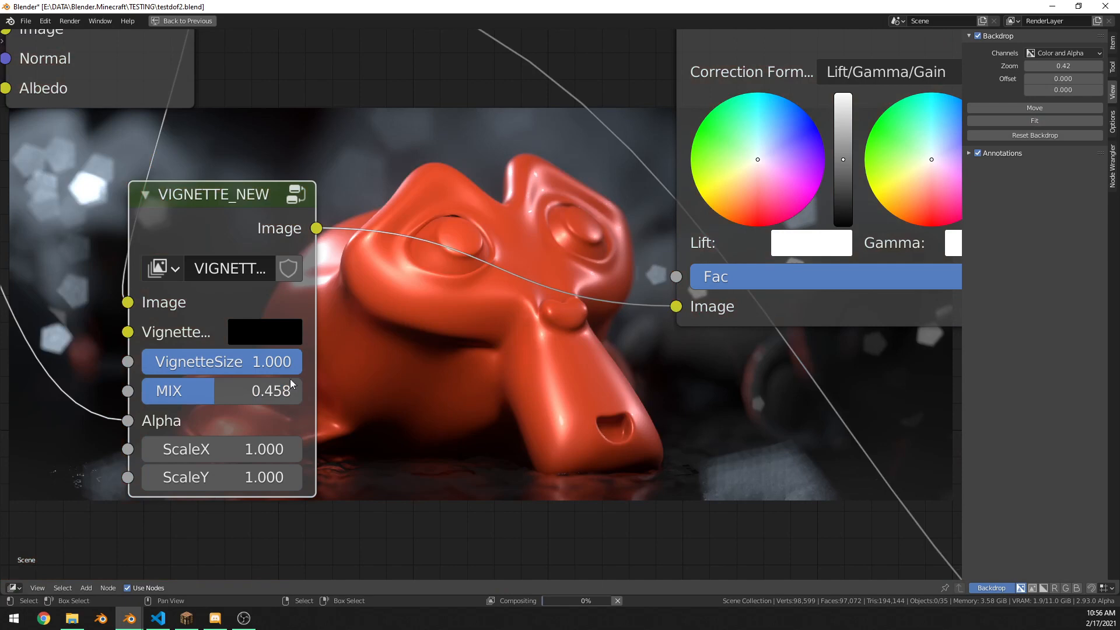
left_click_drag(267, 391, 335, 398)
Connect the Color Balance node's image output to the Viewer node's image input.
middle_click_drag(335, 397, 200, 436)
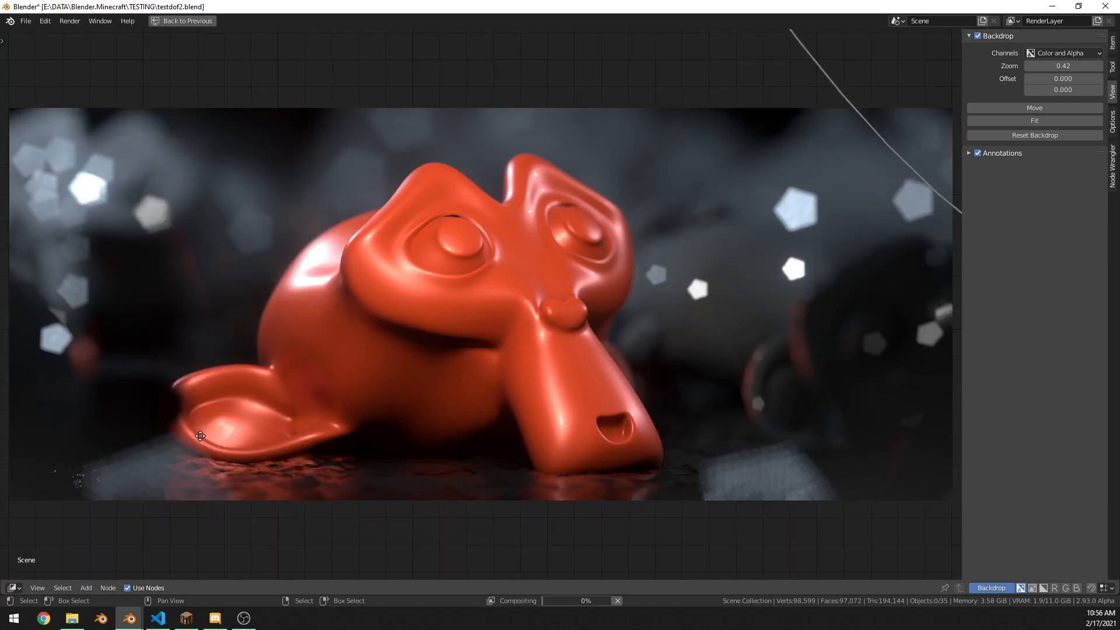
middle_click_drag(200, 435, 248, 318)
scroll(236, 341, "down", 4)
scroll(236, 341, "up", 1)
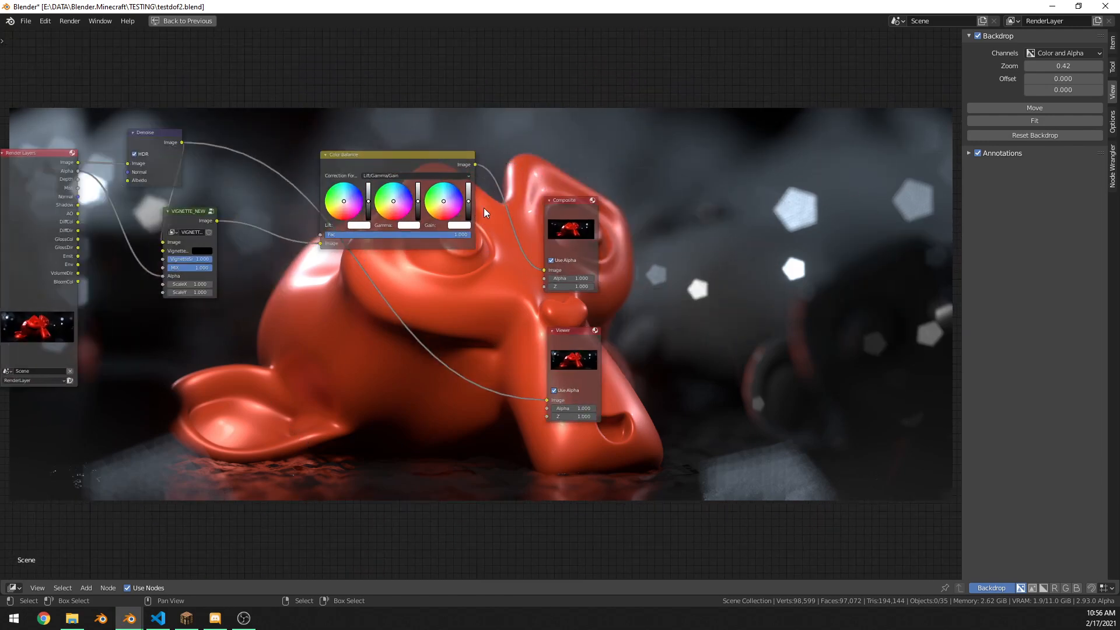
left_click_drag(475, 165, 547, 402)
middle_click_drag(205, 342, 406, 401)
scroll(368, 409, "up", 4)
middle_click_drag(622, 407, 678, 278)
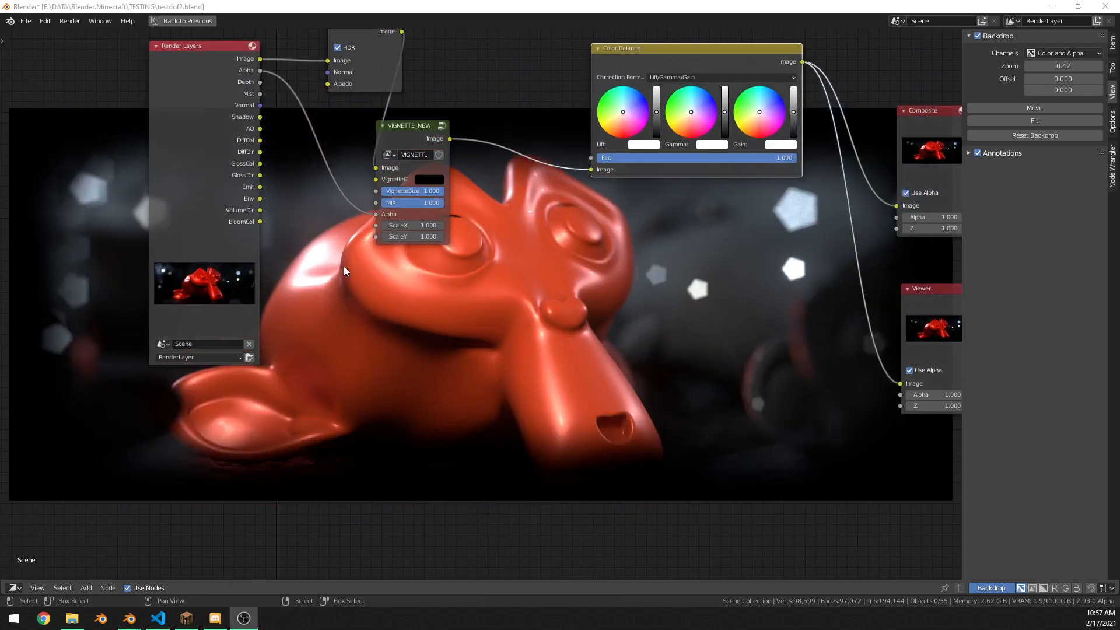
Lower the vignette node's MIX to 0.392 and check the full image in the backdrop.
middle_click_drag(344, 266, 196, 282)
scroll(198, 281, "up", 5)
middle_click_drag(216, 169, 376, 256)
scroll(368, 257, "up", 5)
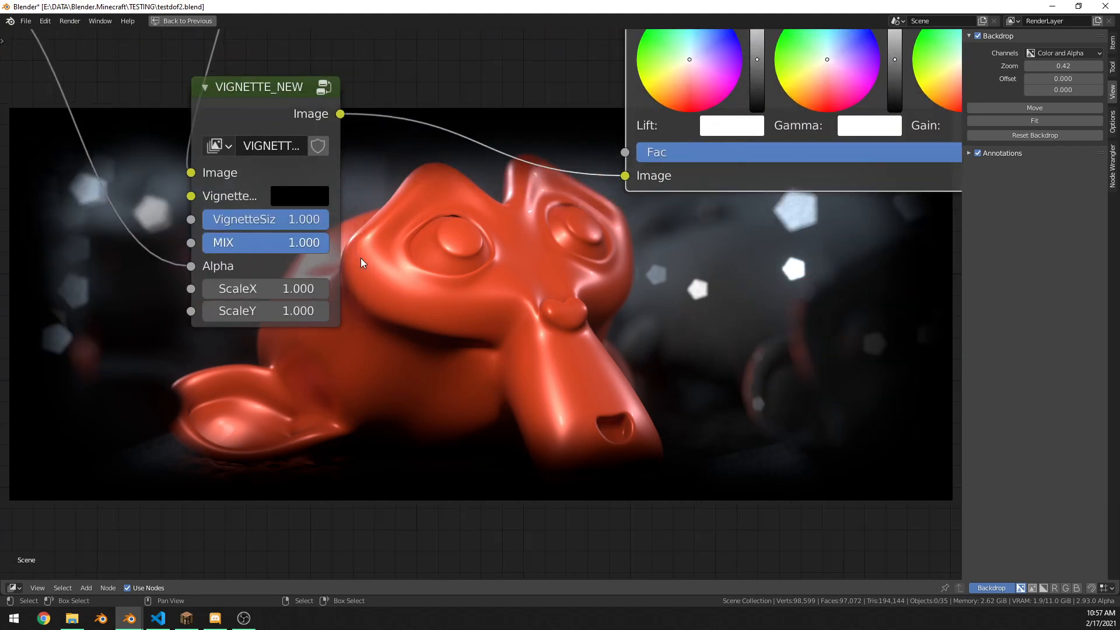
left_click_drag(292, 238, 234, 238)
middle_click_drag(485, 288, 285, 197)
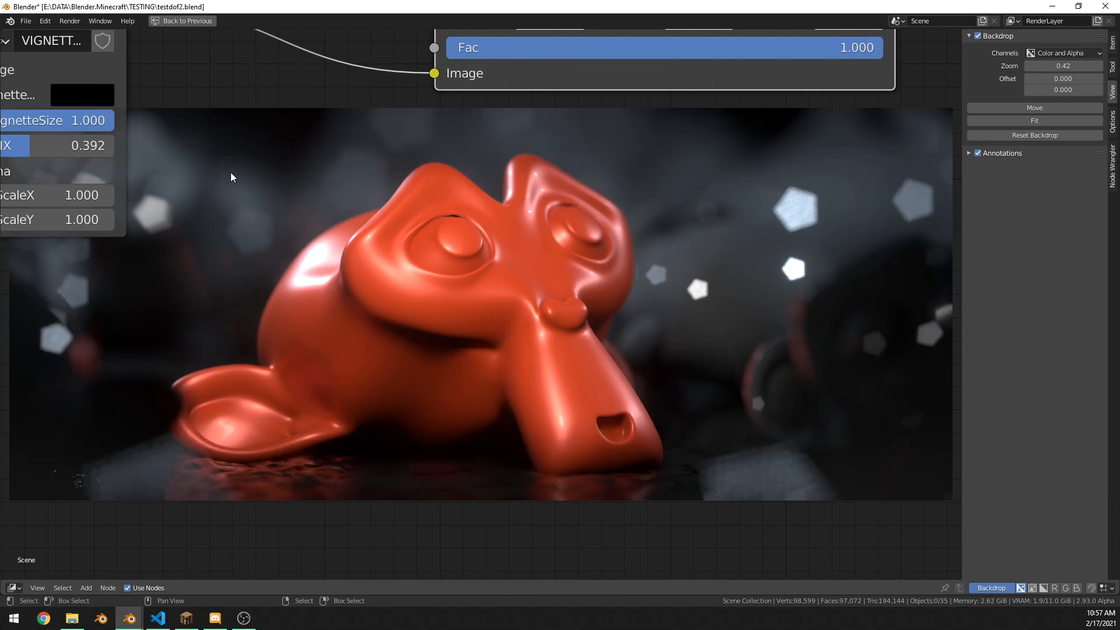
Shift the Color Balance node's Gamma color slightly toward cyan-blue.
scroll(551, 235, "down", 3)
scroll(233, 274, "up", 6)
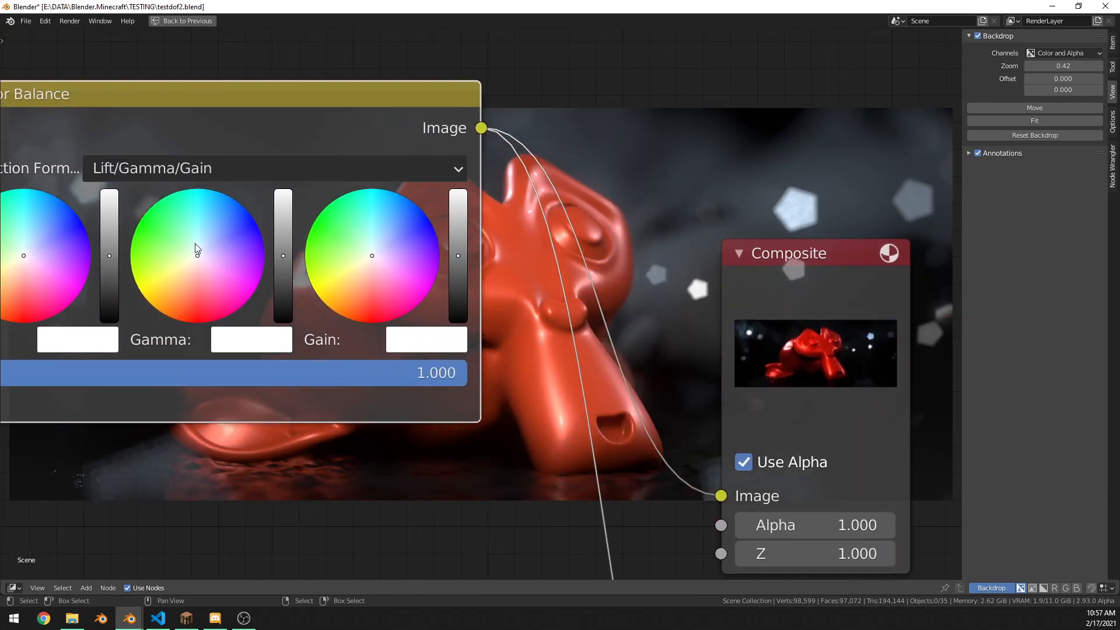
left_click_drag(195, 243, 206, 228)
middle_click_drag(205, 229, 424, 188)
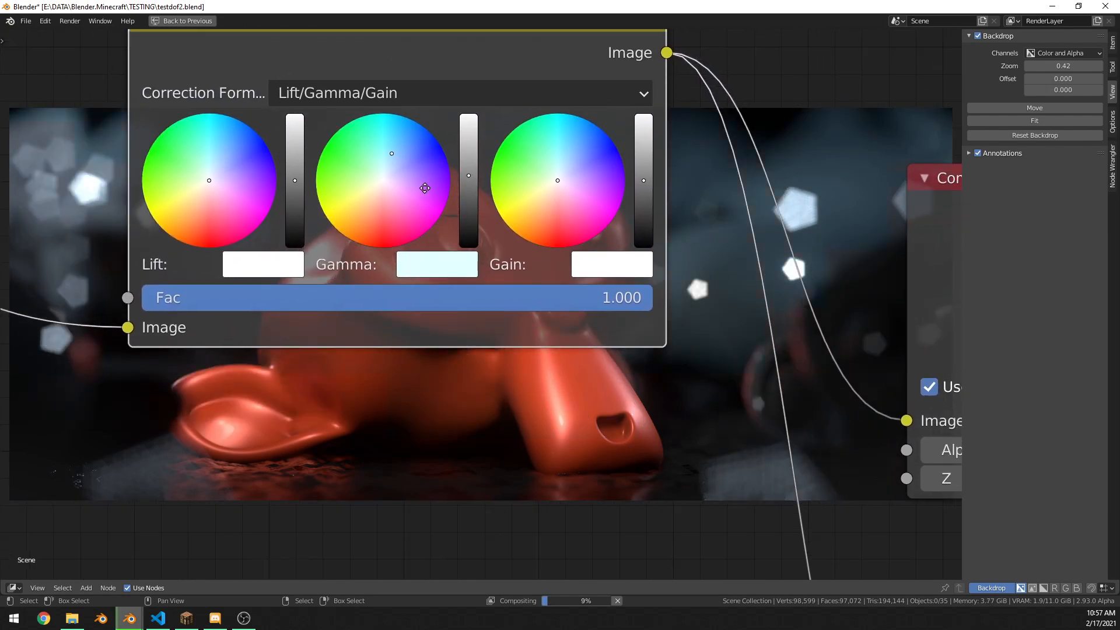
middle_click_drag(424, 188, 422, 191)
Shift the Color Balance node's Gain color slightly toward warm yellow and check the graded image in the backdrop.
middle_click_drag(664, 375, 606, 257)
mouse_move(552, 85)
left_mouse_down()
mouse_move(507, 78)
mouse_move(486, 100)
mouse_move(485, 90)
left_mouse_up()
middle_click_drag(520, 139, 748, 100)
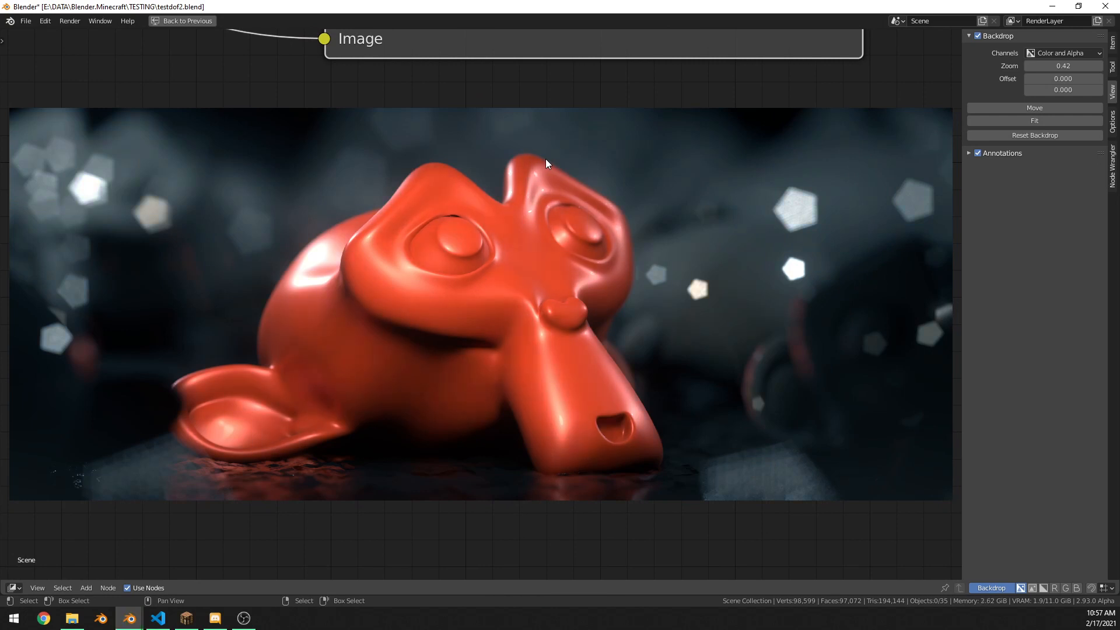
scroll(537, 184, "down", 1)
middle_click_drag(536, 184, 433, 420)
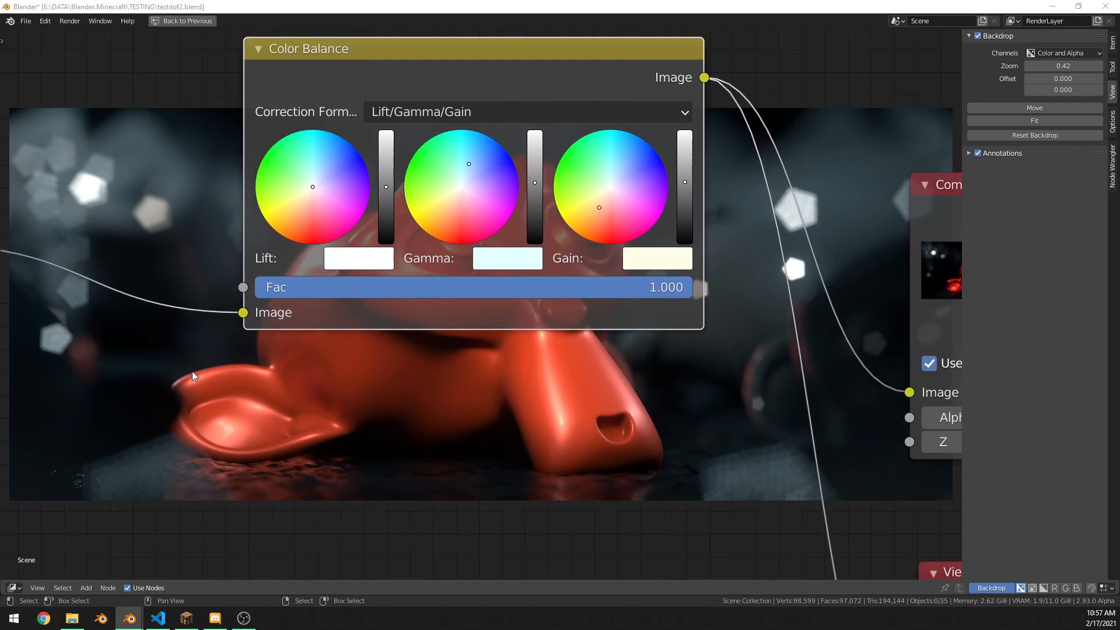
middle_click_drag(195, 376, 297, 311)
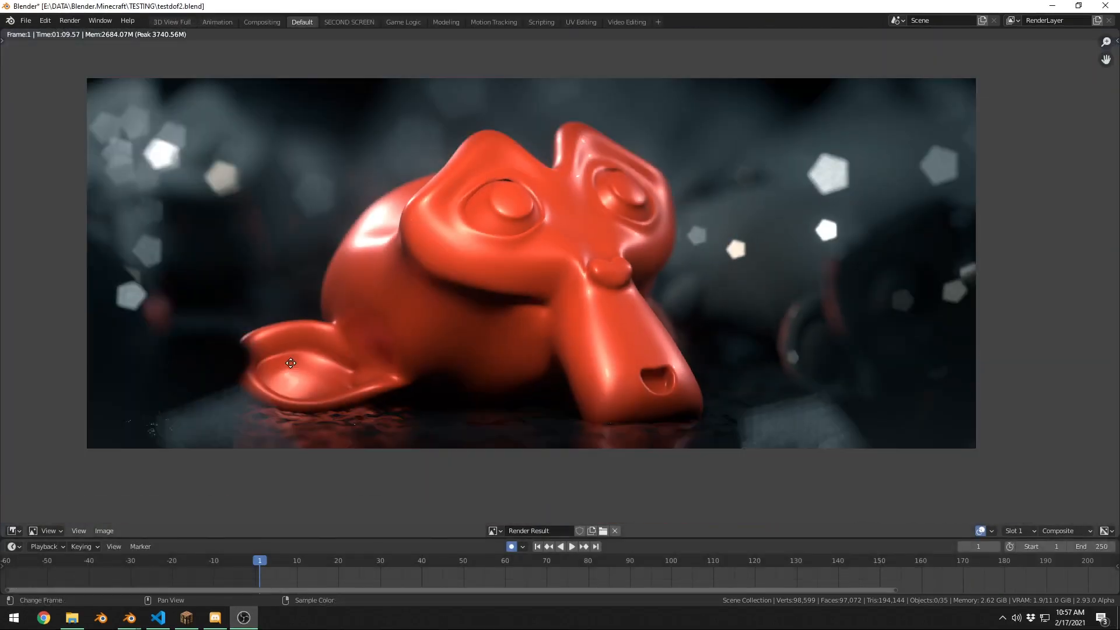
Examine the composited render around the monkey's ear and floor reflection, then the whole frame.
scroll(522, 242, "up", 5)
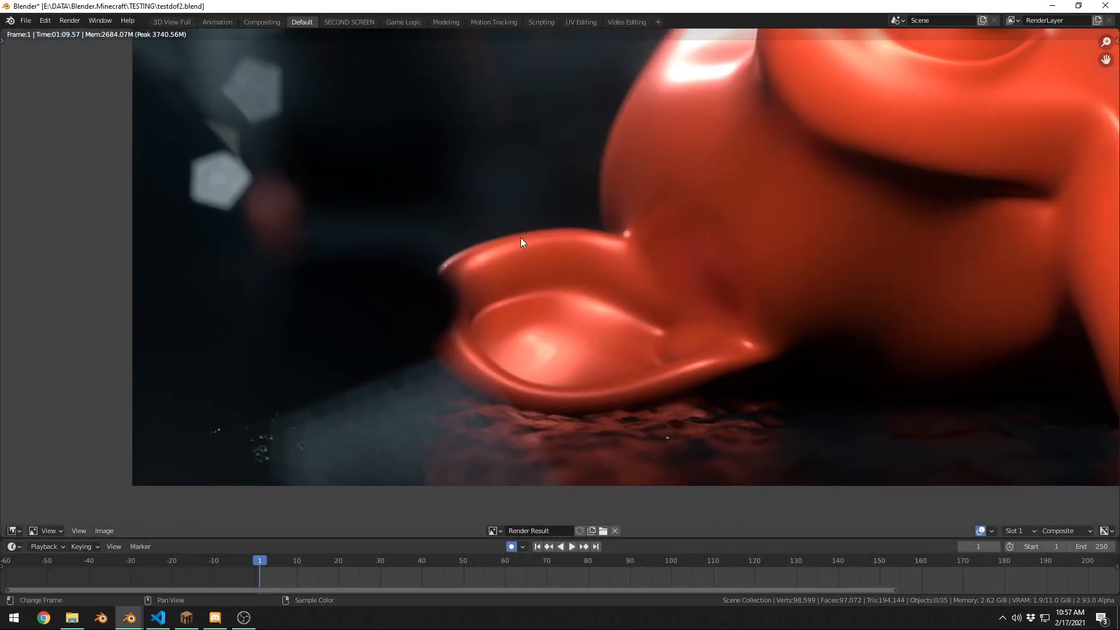
scroll(515, 285, "down", 5)
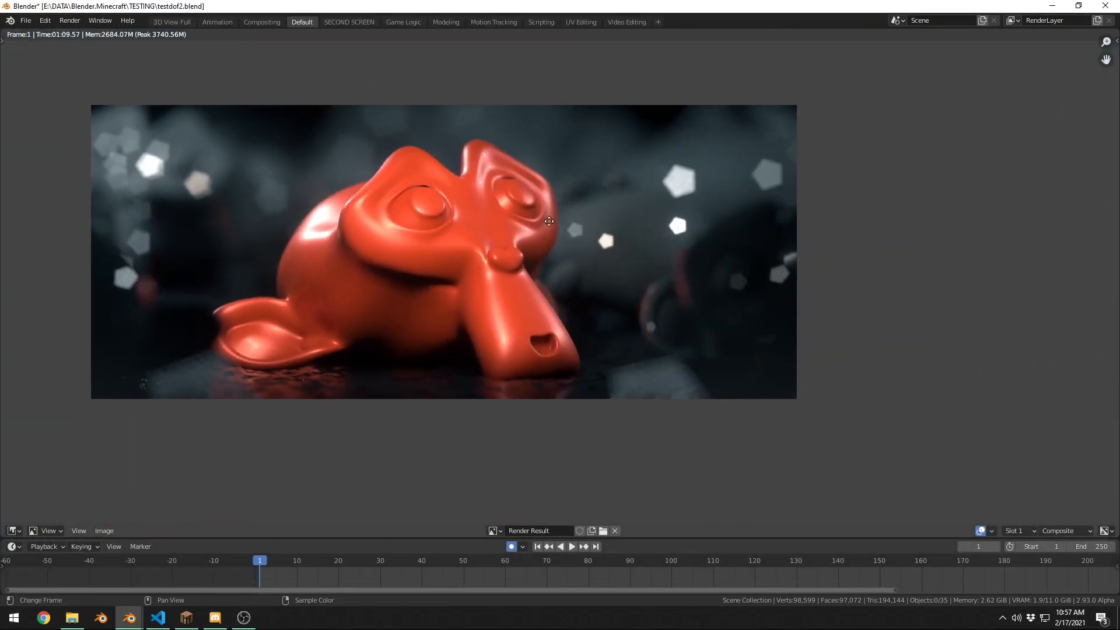
middle_click_drag(549, 222, 609, 239)
scroll(670, 244, "up", 1)
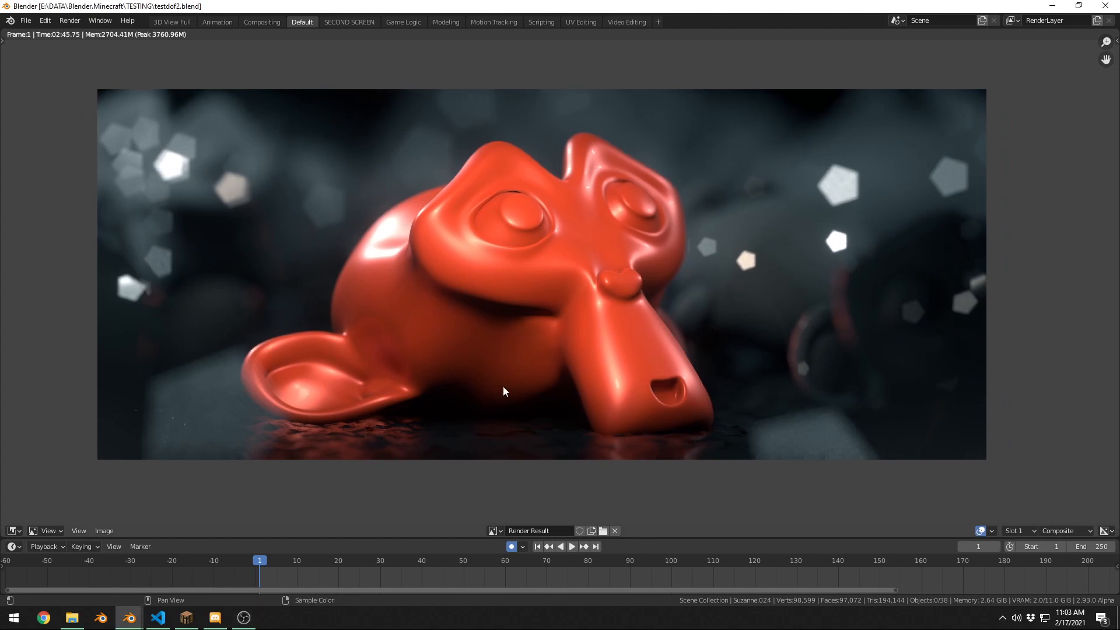
Save testdof2.blend and inspect the new render result up close and at full frame.
key("ctrl+s")
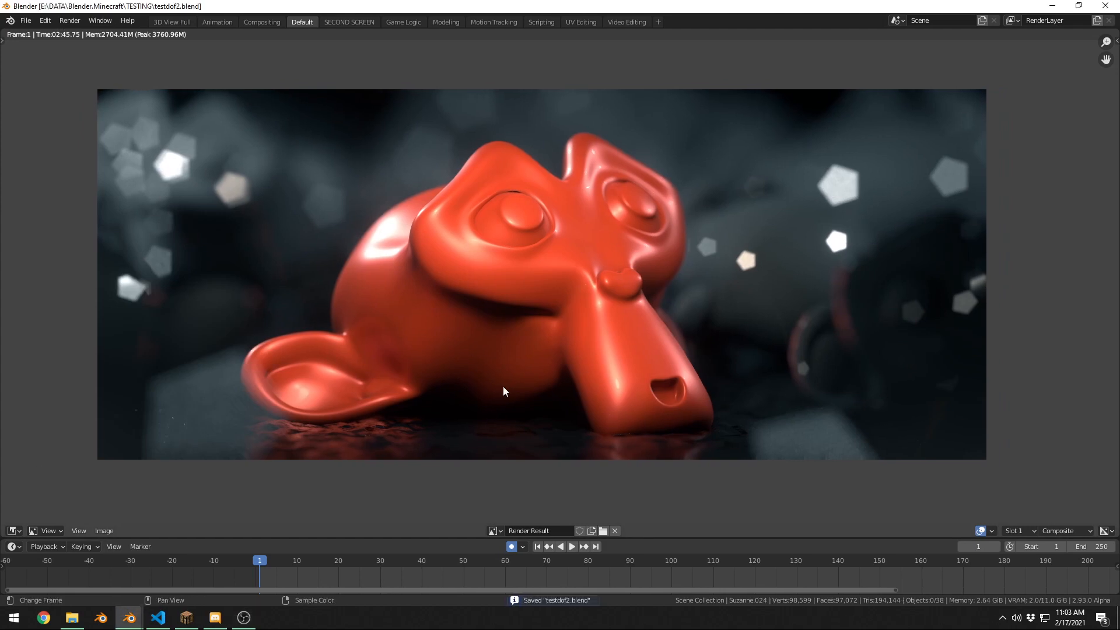
scroll(506, 393, "up", 1)
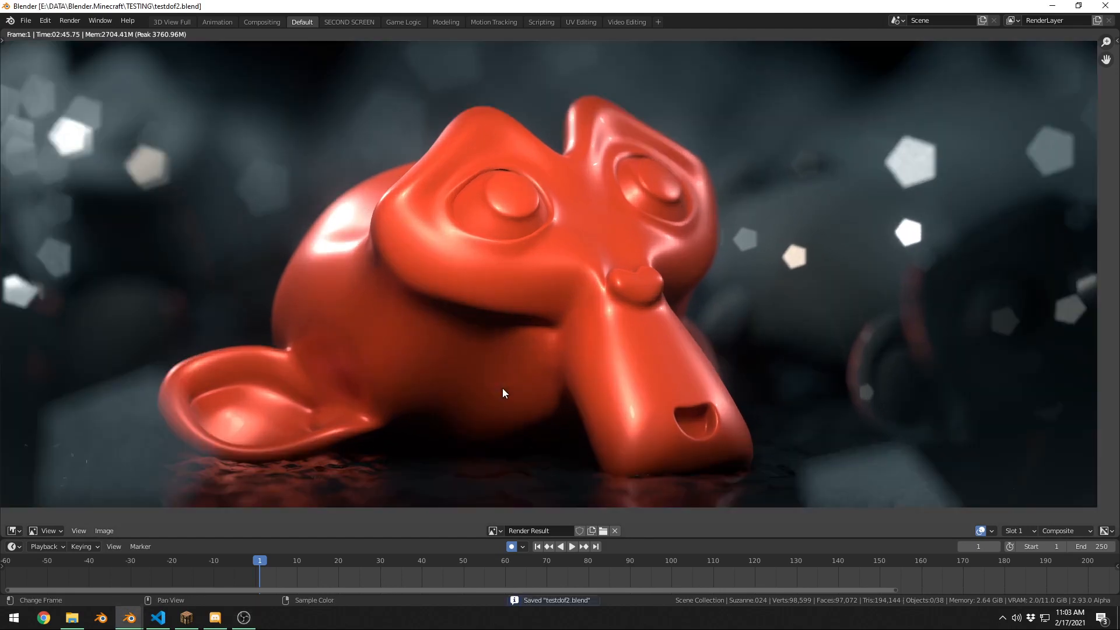
scroll(509, 393, "down", 1)
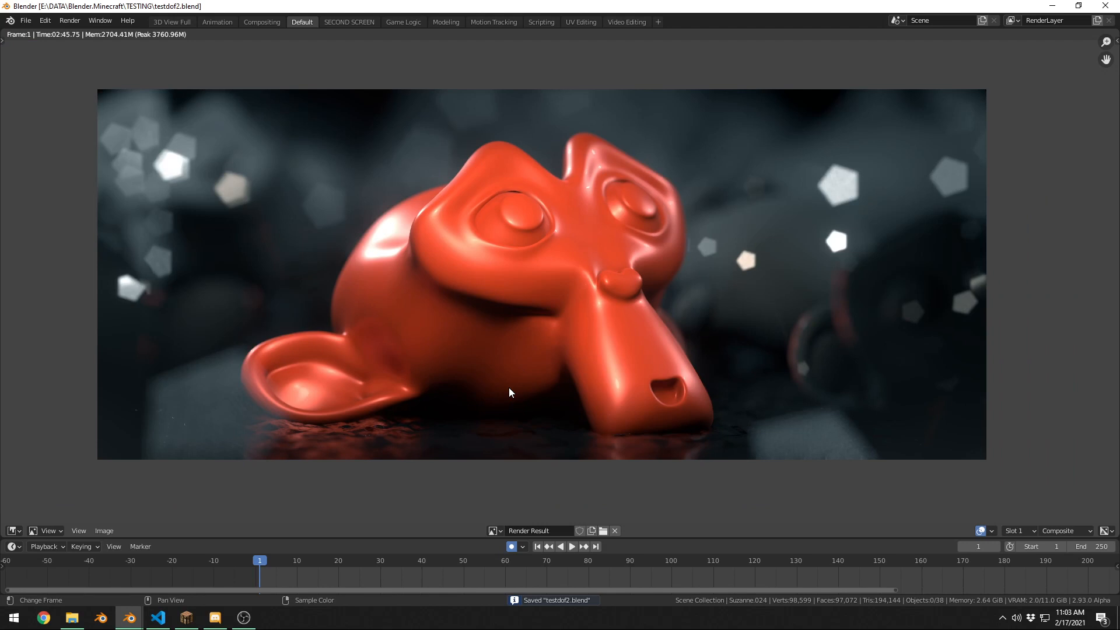
middle_click_drag(509, 392, 511, 387)
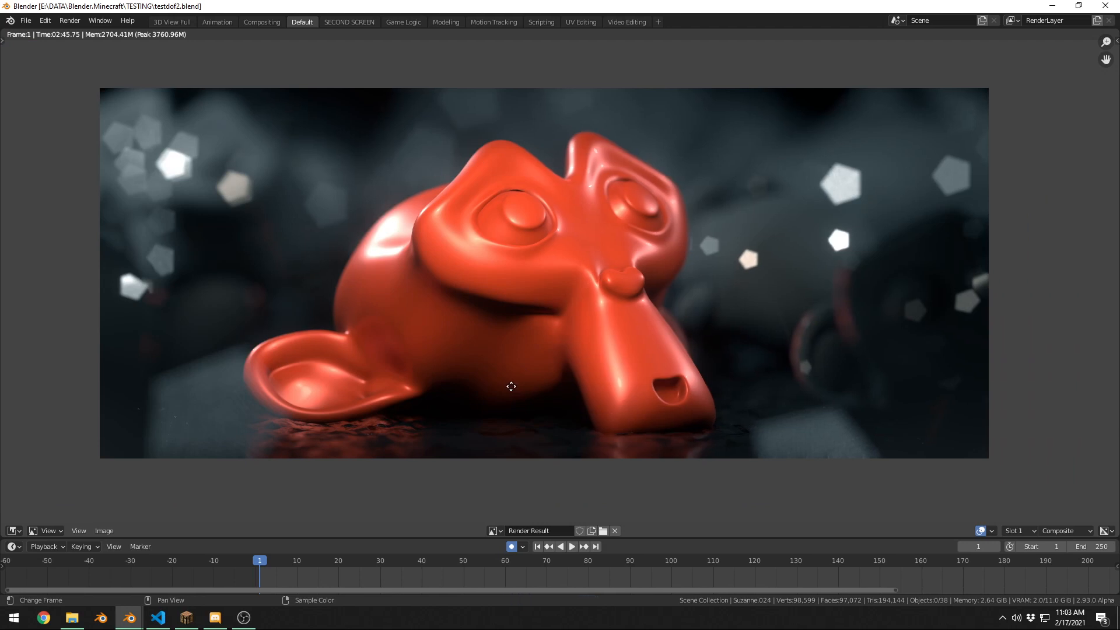
middle_click_drag(512, 386, 523, 396)
scroll(734, 269, "down", 2)
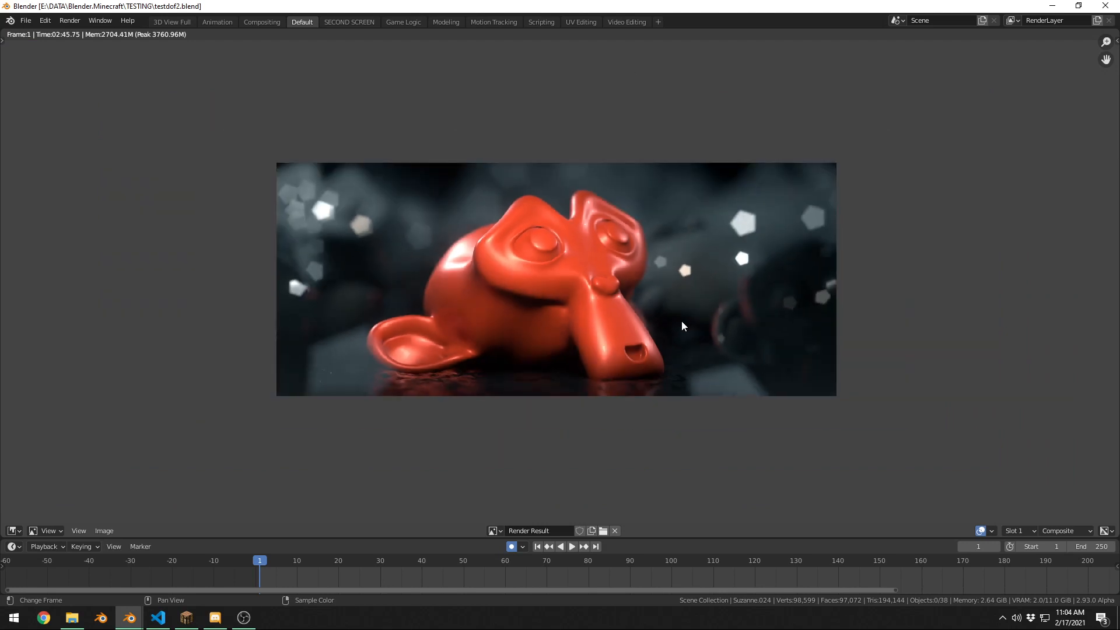
scroll(683, 324, "up", 2)
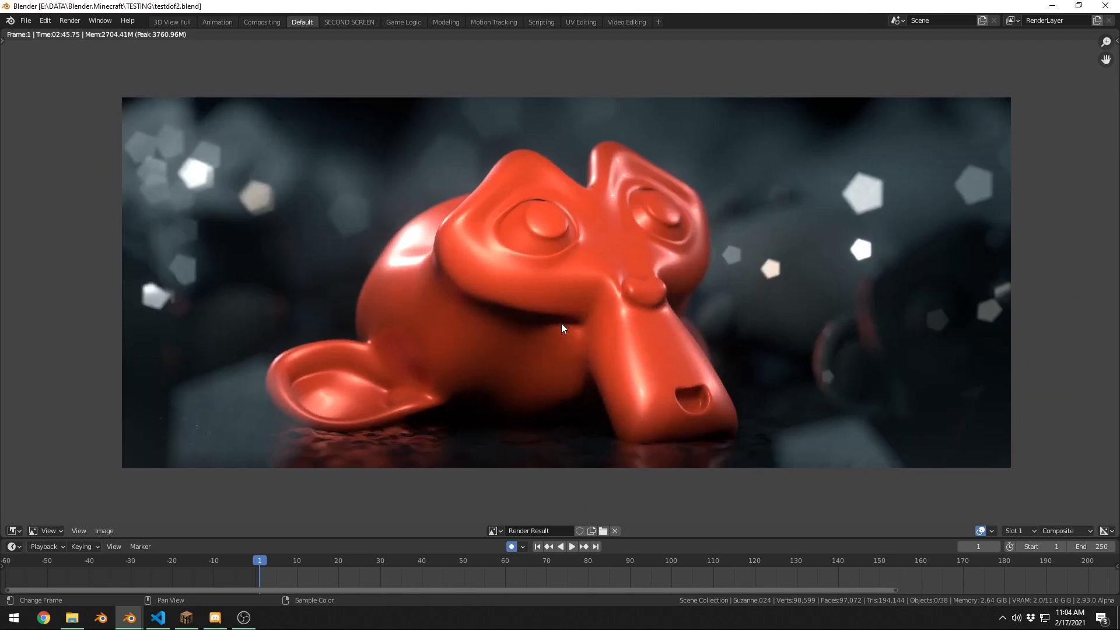
Leave the render result, save the file again and show the 3D viewport in Rendered shading.
key("Escape")
key("ctrl+s")
key("z")
left_click(586, 425)
Look through the camera and select the out-of-focus Suzanne object beside the red monkey's ear.
mouse_move(585, 373)
middle_mouse_down()
mouse_move(581, 295)
mouse_move(639, 339)
mouse_move(739, 321)
mouse_move(585, 287)
mouse_move(554, 265)
middle_mouse_up()
scroll(671, 298, "down", 3)
scroll(554, 265, "up", 5)
key("KP_0")
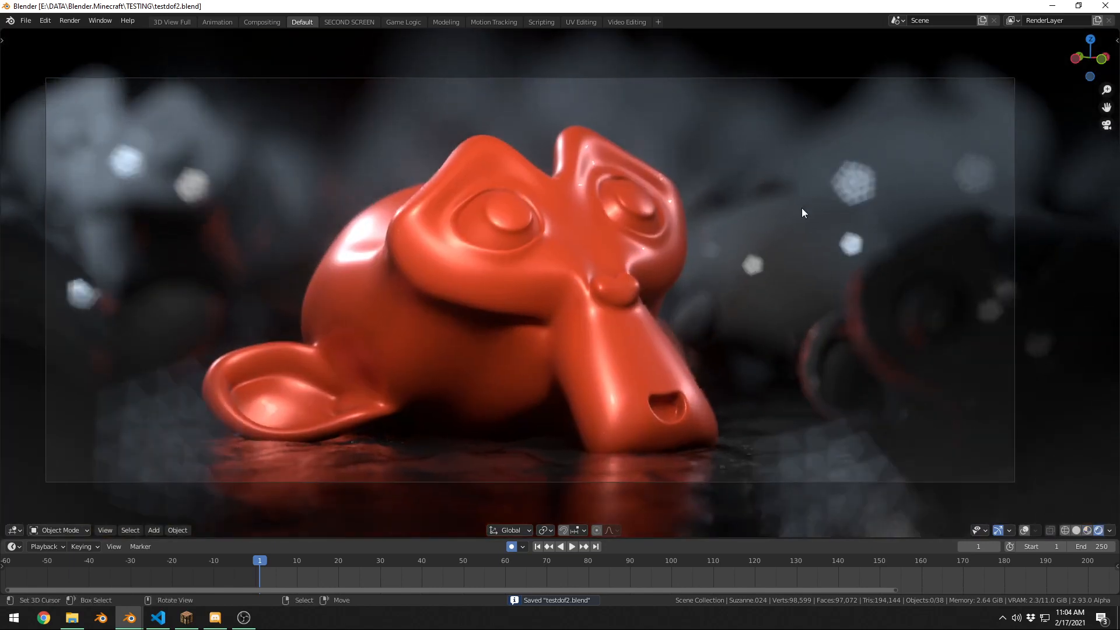
left_click(130, 388)
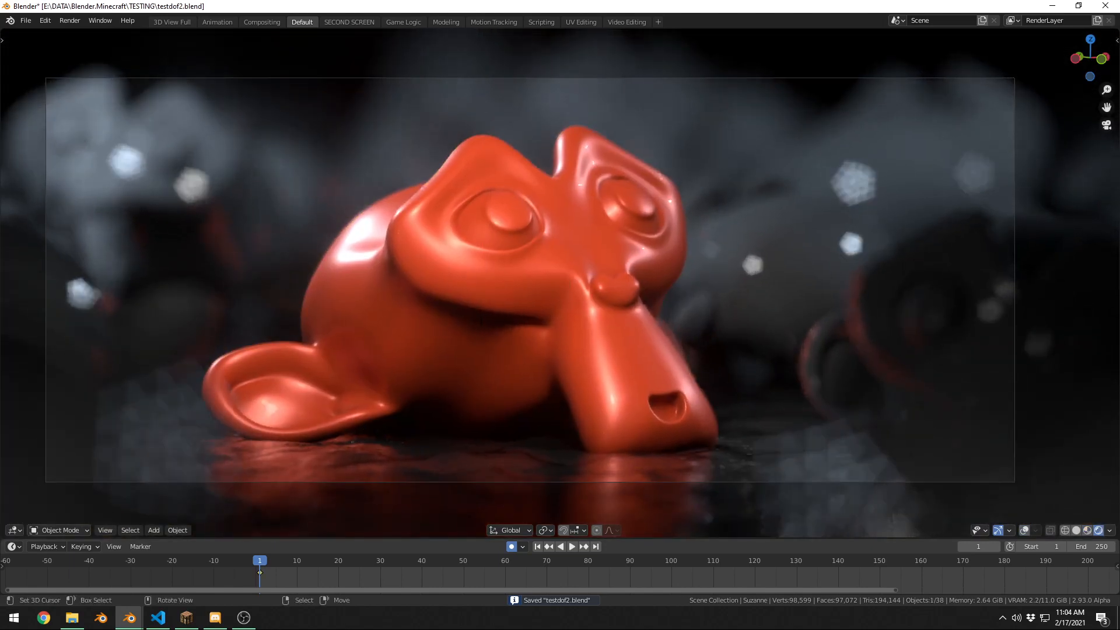